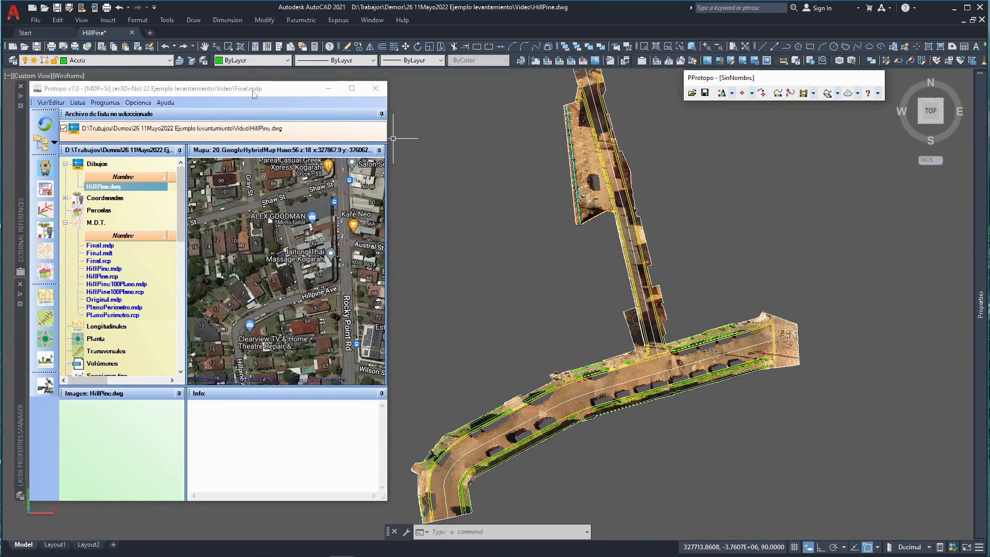
# - Minimize the Protopo window and unload the Final point cloud reference from the drawing
pyautogui.click(328, 88)
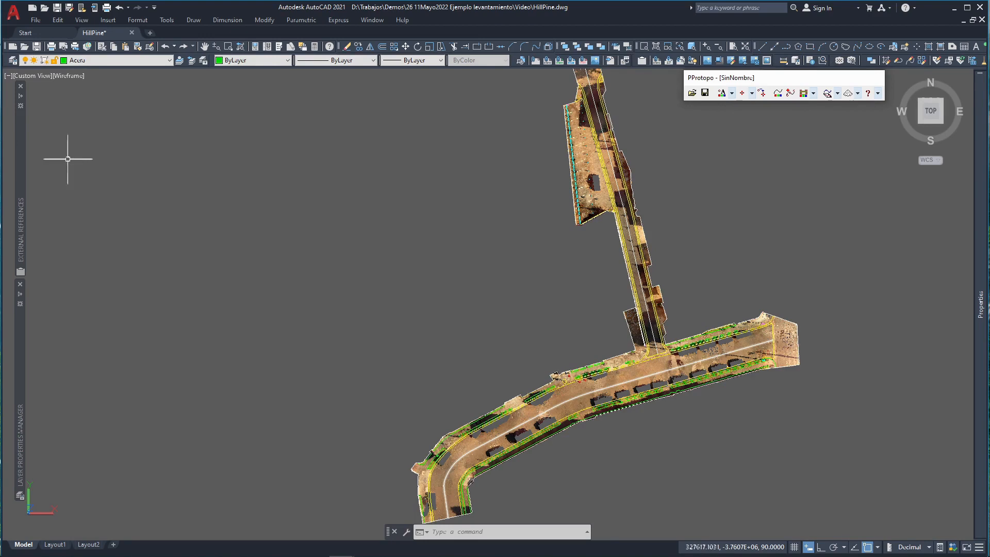
pyautogui.moveTo(21, 134)
pyautogui.rightClick(45, 144)
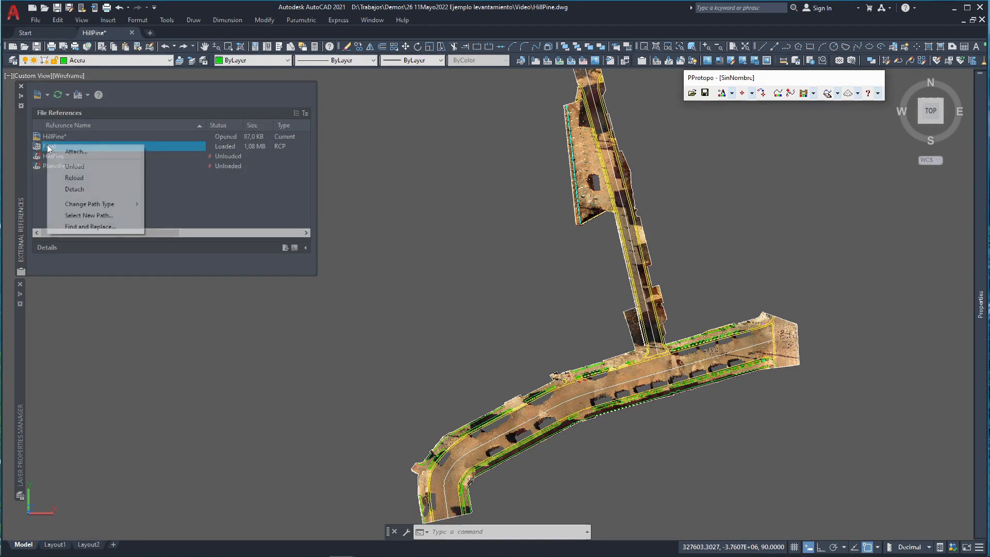
pyautogui.click(76, 166)
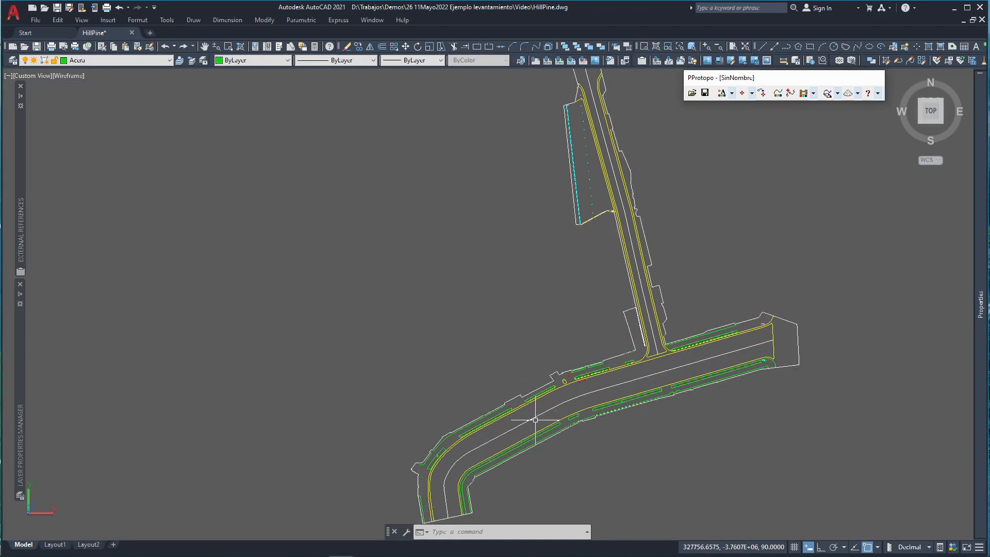
# - Examine the 2D road linework in an orbited view and from the top, including the vertices of the outer yellow road-edge polyline
pyautogui.scroll(5, 528, 416)
pyautogui.keyDown('shift'); pyautogui.moveTo(507, 405); pyautogui.dragTo(508, 270, button='middle'); pyautogui.keyUp('shift')
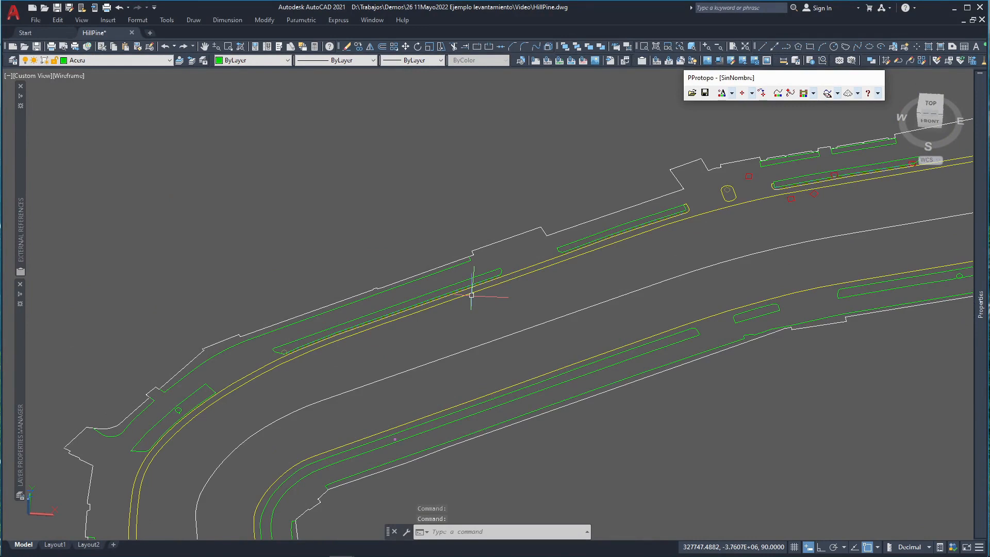
pyautogui.click(931, 106)
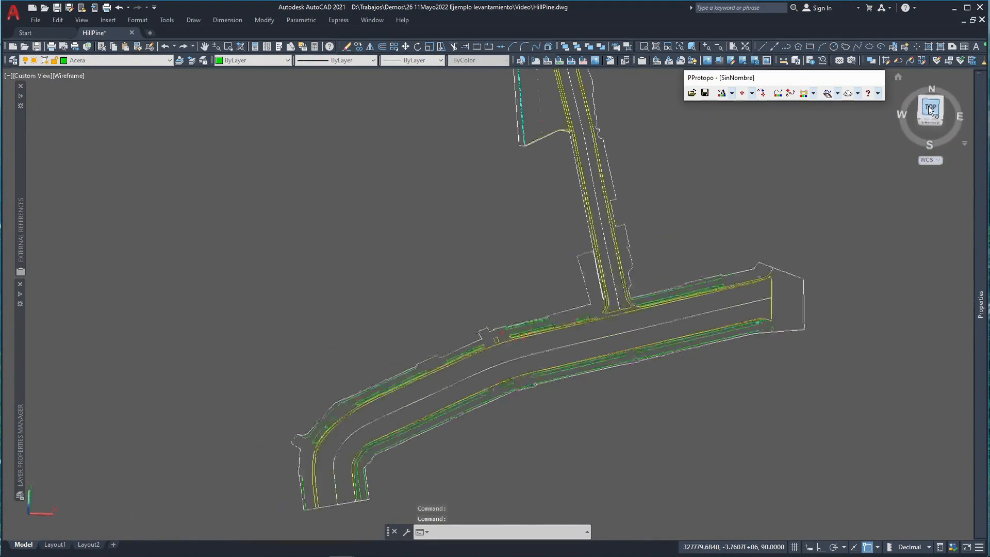
pyautogui.moveTo(614, 271); pyautogui.dragTo(688, 230, button='middle')
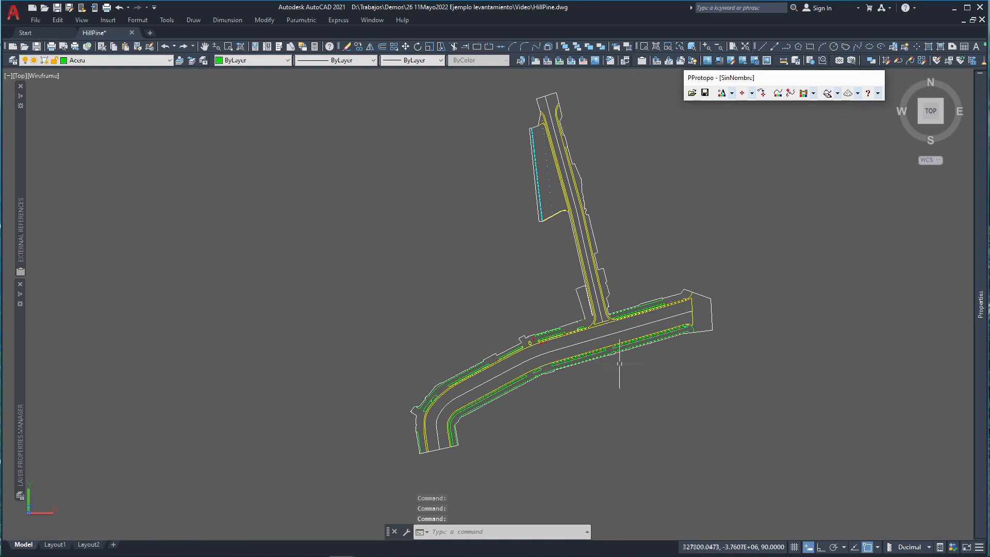
pyautogui.scroll(5, 427, 449)
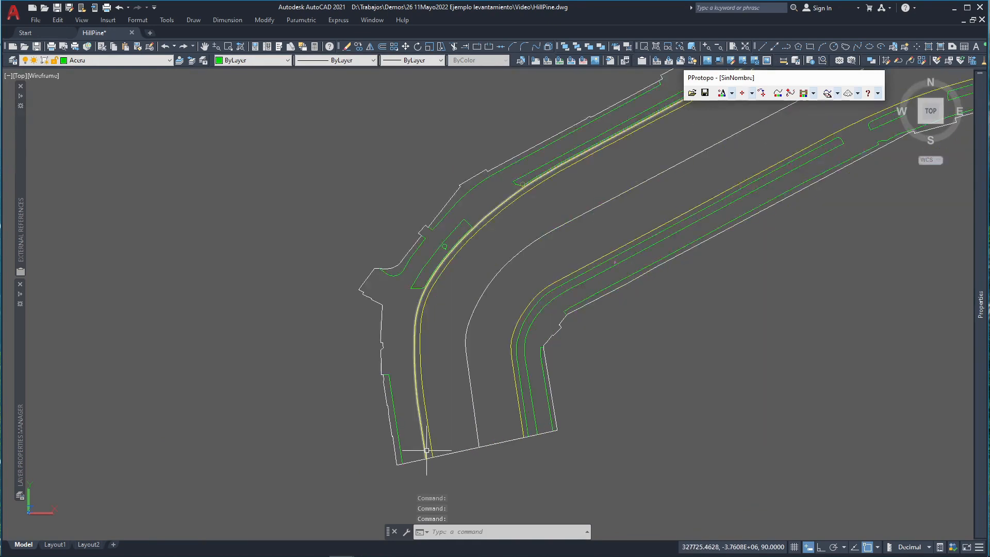
pyautogui.click(425, 446)
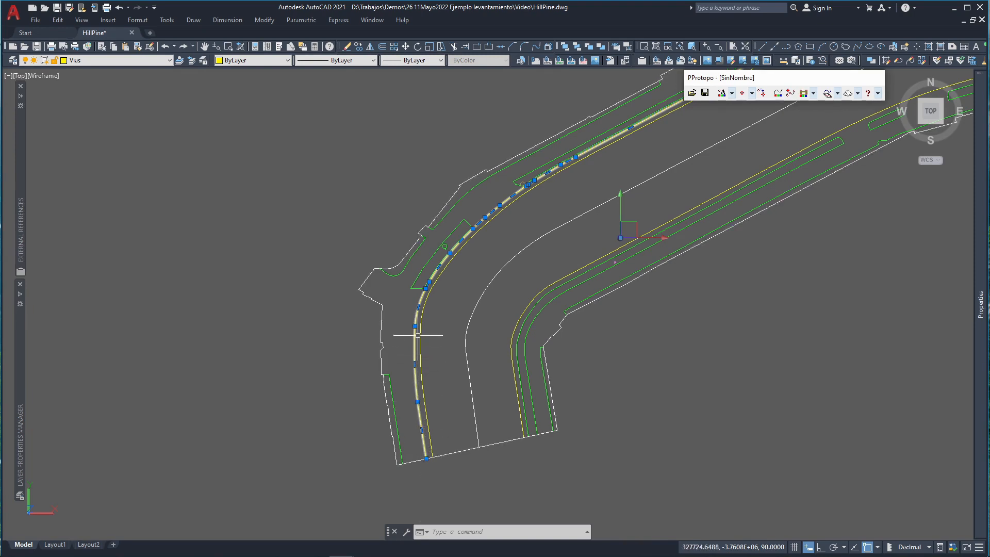
pyautogui.press('Escape')
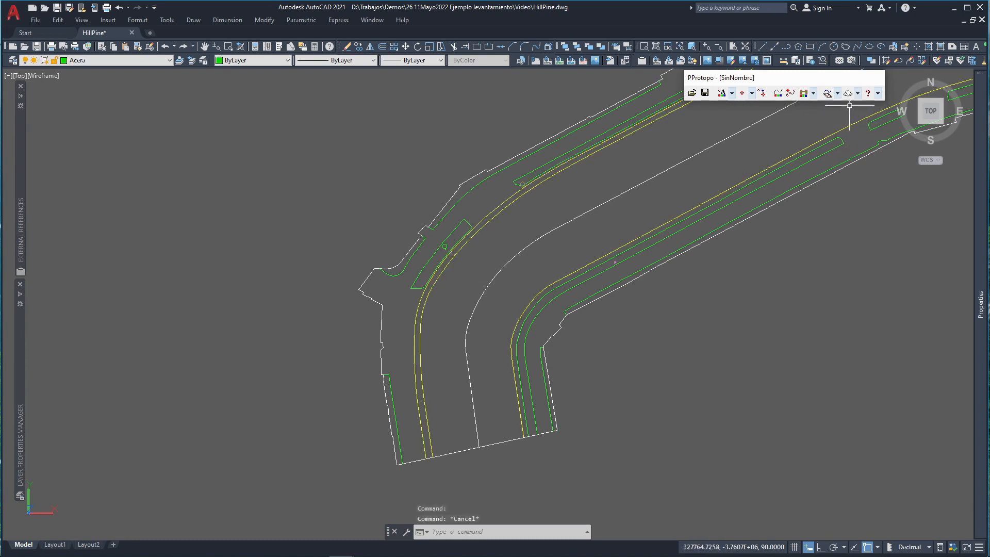
# - Review the MDP intersection intervals for polylines and 2D arcs, and inspect the curved road-edge polyline they would apply to
pyautogui.click(849, 96)
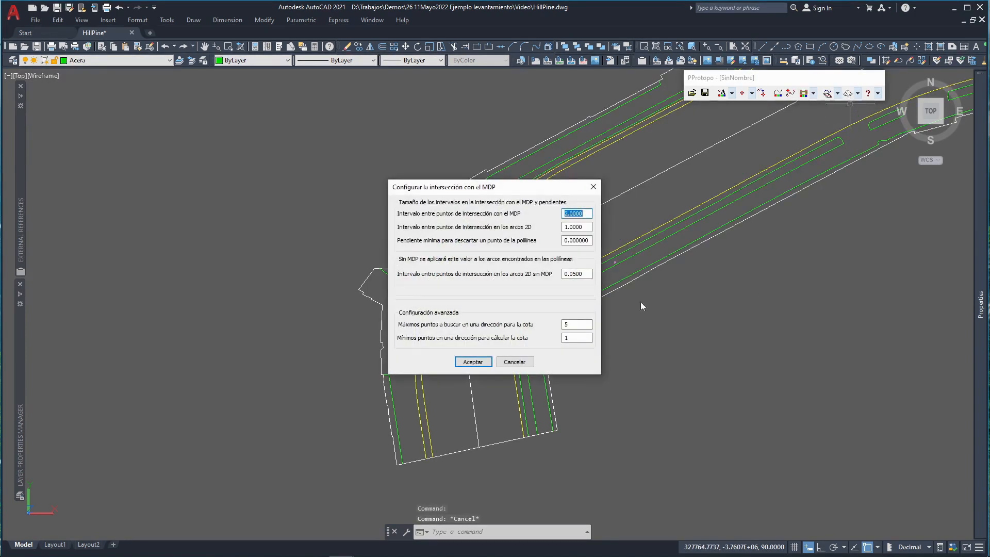
pyautogui.moveTo(588, 275); pyautogui.dragTo(528, 273)
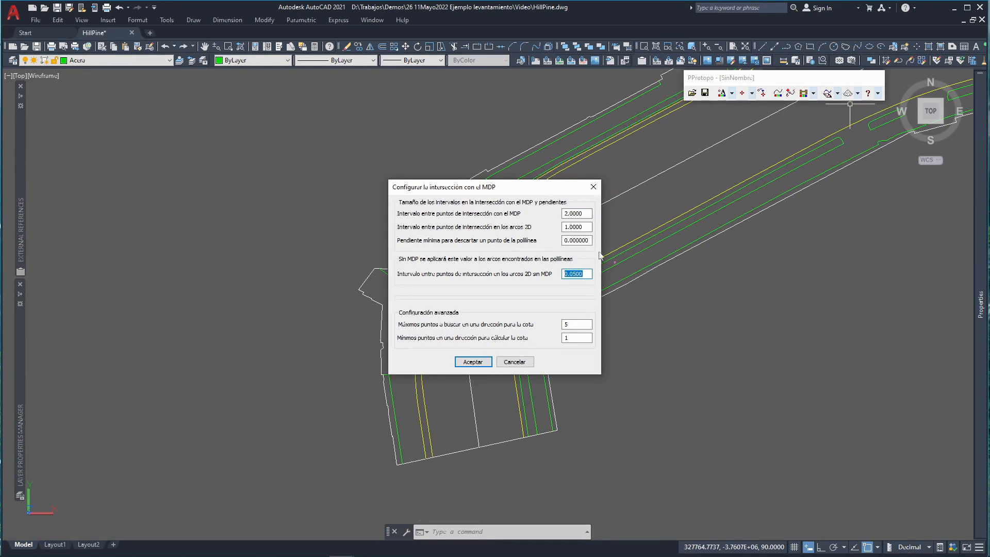
pyautogui.moveTo(591, 213); pyautogui.dragTo(518, 202)
pyautogui.click(589, 212)
pyautogui.moveTo(589, 227); pyautogui.dragTo(544, 227)
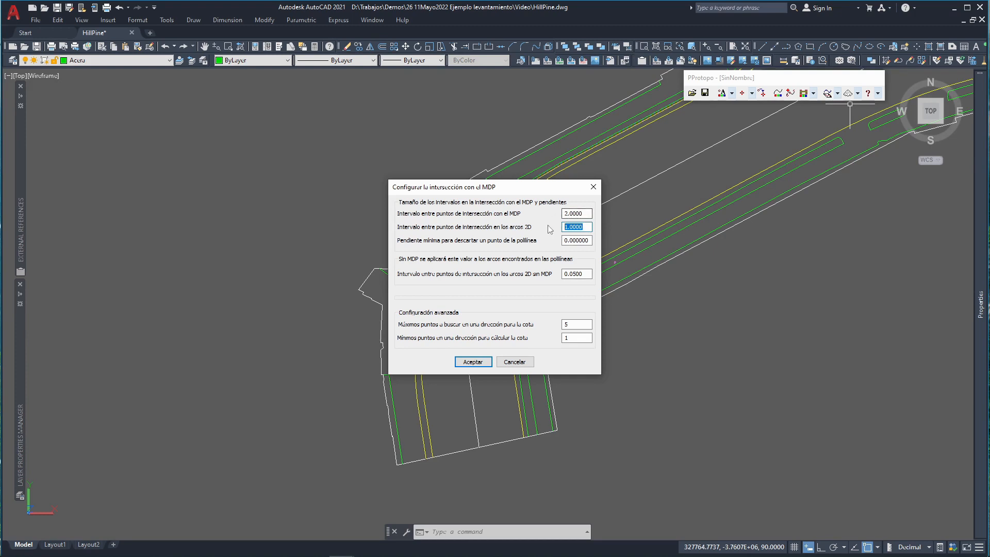
pyautogui.click(494, 363)
pyautogui.click(416, 370)
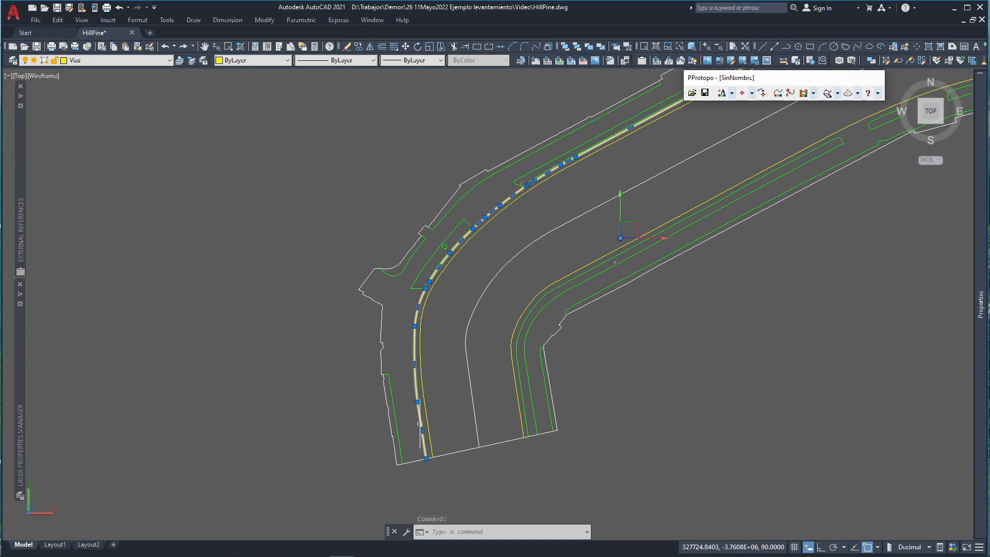
pyautogui.press('Escape')
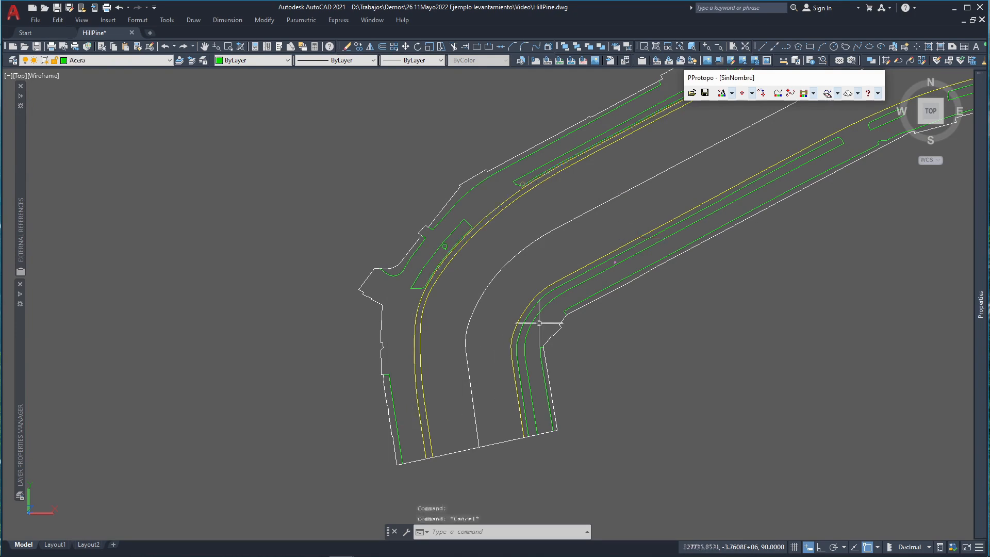
# - Start projecting polylines, with the entities selected by layer and Vias as the source layer
pyautogui.click(838, 93)
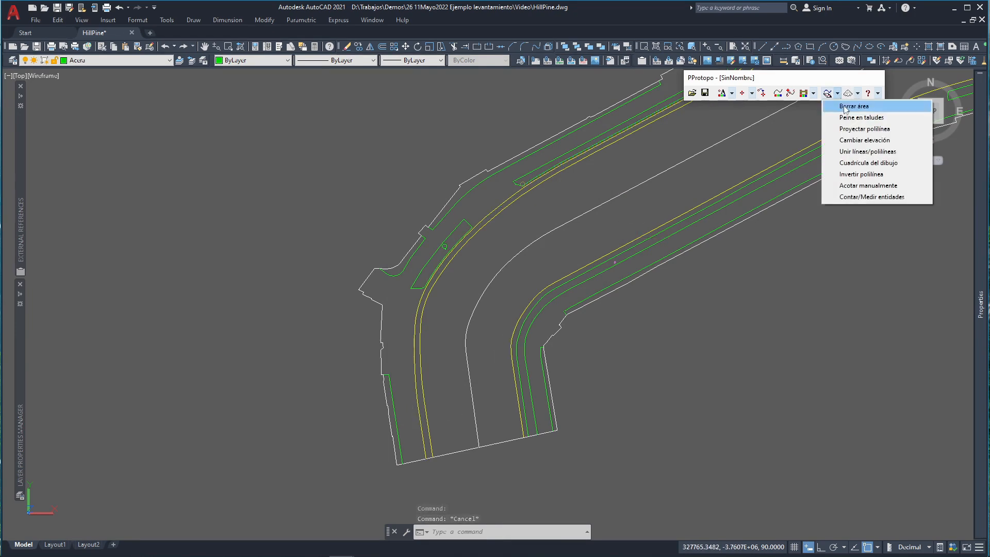
pyautogui.click(858, 129)
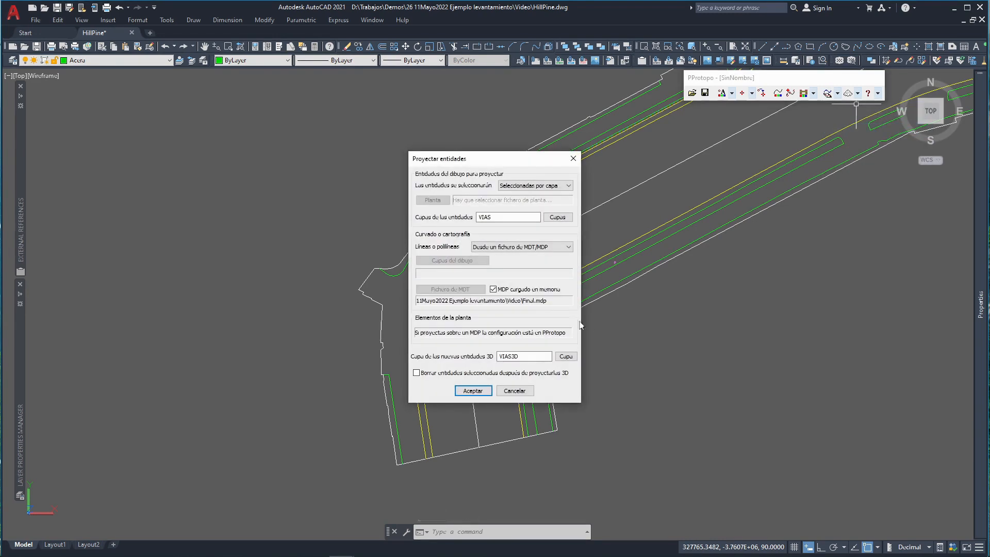
pyautogui.moveTo(506, 217); pyautogui.dragTo(440, 218)
pyautogui.click(536, 186)
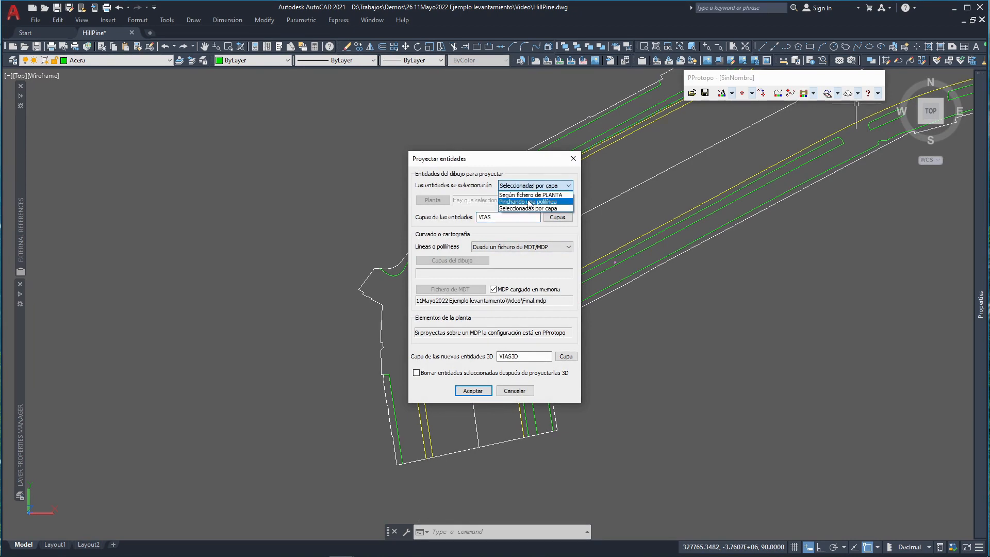
pyautogui.click(534, 208)
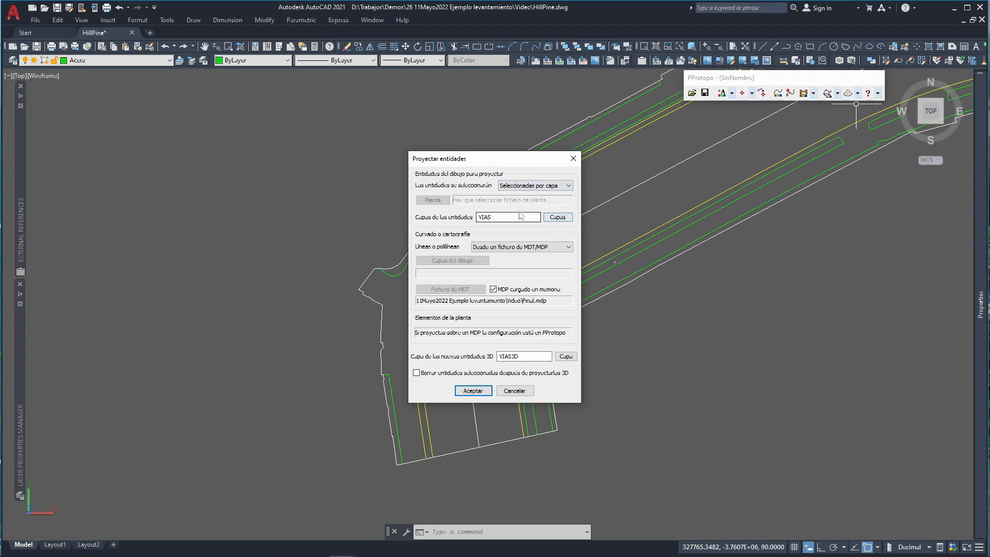
pyautogui.moveTo(514, 217); pyautogui.dragTo(475, 216)
pyautogui.click(558, 217)
pyautogui.scroll(-1, 531, 279)
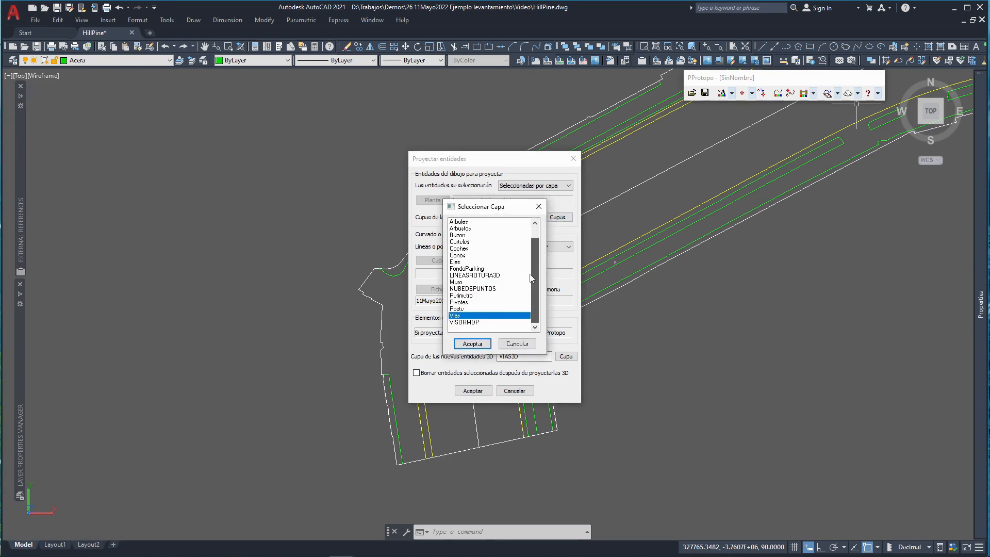
pyautogui.click(472, 344)
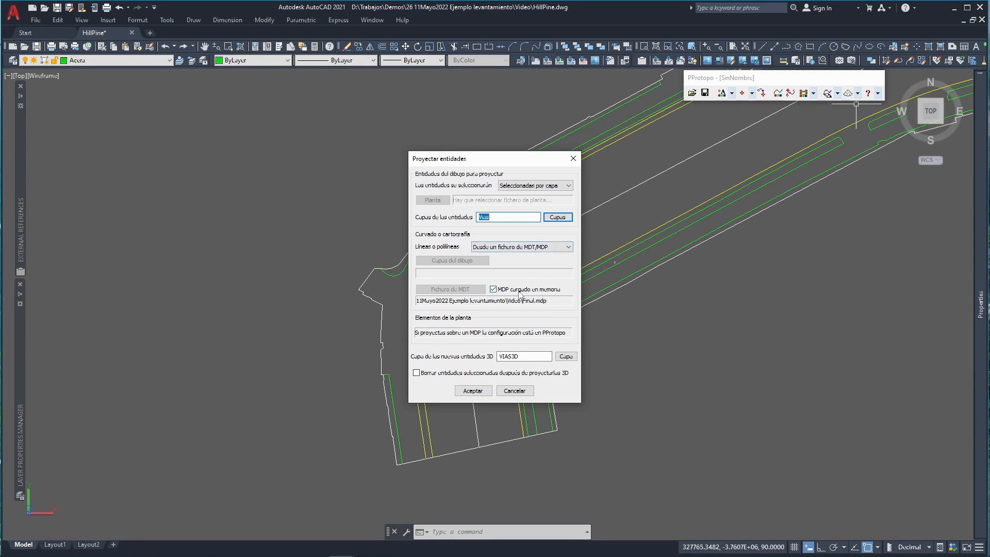
# - Project the Vias entities onto the MDP loaded in memory, placing the new 3D entities on layer VIAS3D and keeping the originals
pyautogui.click(494, 291)
pyautogui.click(494, 291)
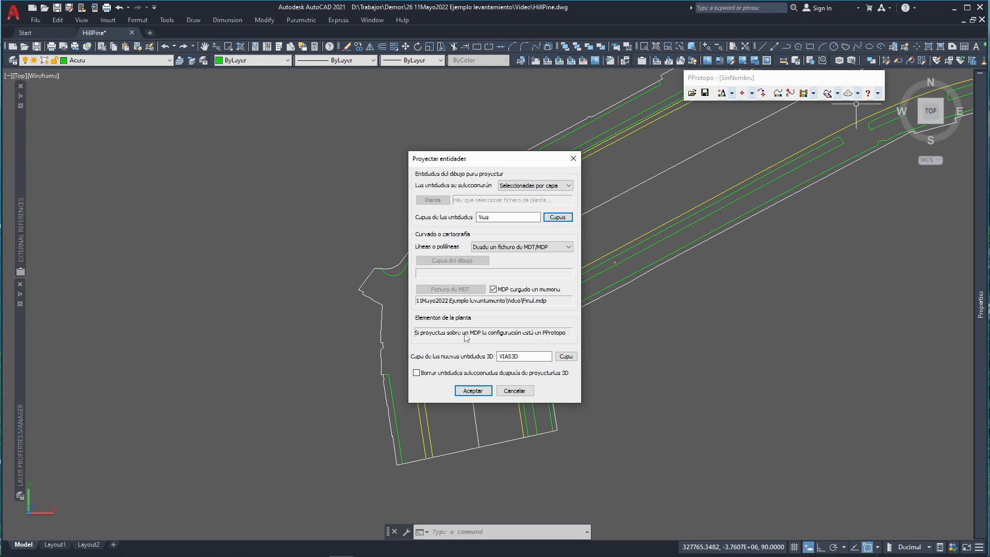
pyautogui.click(526, 357)
pyautogui.moveTo(527, 357); pyautogui.dragTo(490, 359)
pyautogui.moveTo(524, 357); pyautogui.dragTo(480, 358)
pyautogui.click(417, 377)
pyautogui.moveTo(531, 217); pyautogui.dragTo(460, 217)
pyautogui.moveTo(524, 356); pyautogui.dragTo(475, 356)
pyautogui.moveTo(531, 217); pyautogui.dragTo(466, 221)
pyautogui.click(482, 391)
# - Examine the projected red 3D polylines along the road from the top and from a low side view for elevation drops
pyautogui.write('p')
pyautogui.press('Return')
pyautogui.moveTo(666, 212)
pyautogui.mouseDown()
pyautogui.moveTo(601, 226)
pyautogui.moveTo(484, 284)
pyautogui.mouseUp()
pyautogui.press('Escape')
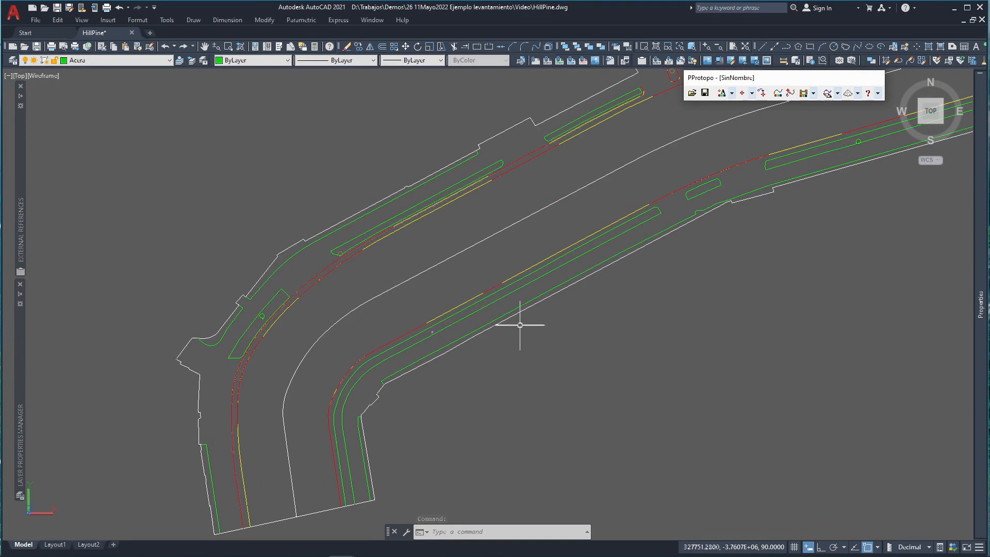
pyautogui.keyDown('shift'); pyautogui.moveTo(398, 366); pyautogui.dragTo(343, 321, button='middle'); pyautogui.keyUp('shift')
pyautogui.scroll(-6, 482, 275)
pyautogui.keyDown('shift'); pyautogui.moveTo(467, 334); pyautogui.dragTo(634, 322, button='middle'); pyautogui.keyUp('shift')
pyautogui.moveTo(603, 322)
pyautogui.keyDown('shift'); pyautogui.mouseDown(button='middle')
pyautogui.moveTo(495, 306)
pyautogui.moveTo(531, 318)
pyautogui.moveTo(537, 338)
pyautogui.moveTo(510, 371)
pyautogui.moveTo(502, 294)
pyautogui.moveTo(485, 263)
pyautogui.moveTo(475, 272)
pyautogui.moveTo(489, 256)
pyautogui.moveTo(519, 277)
pyautogui.moveTo(514, 244)
pyautogui.mouseUp(button='middle'); pyautogui.keyUp('shift')
pyautogui.scroll(3, 494, 252)
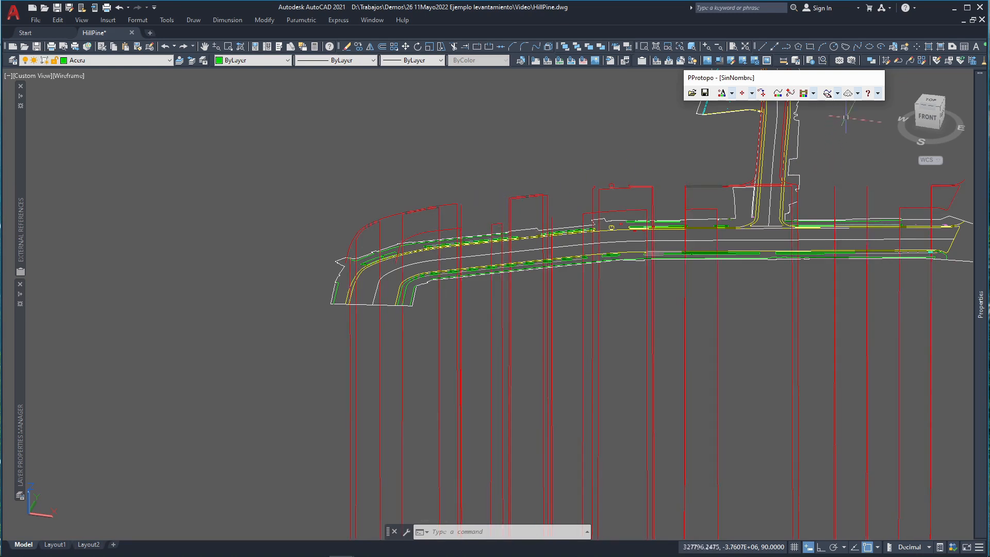
# - Interpolate the slope between the two endpoints on either side of the first elevation drop in the lower red 3D polyline after the curve
pyautogui.click(858, 94)
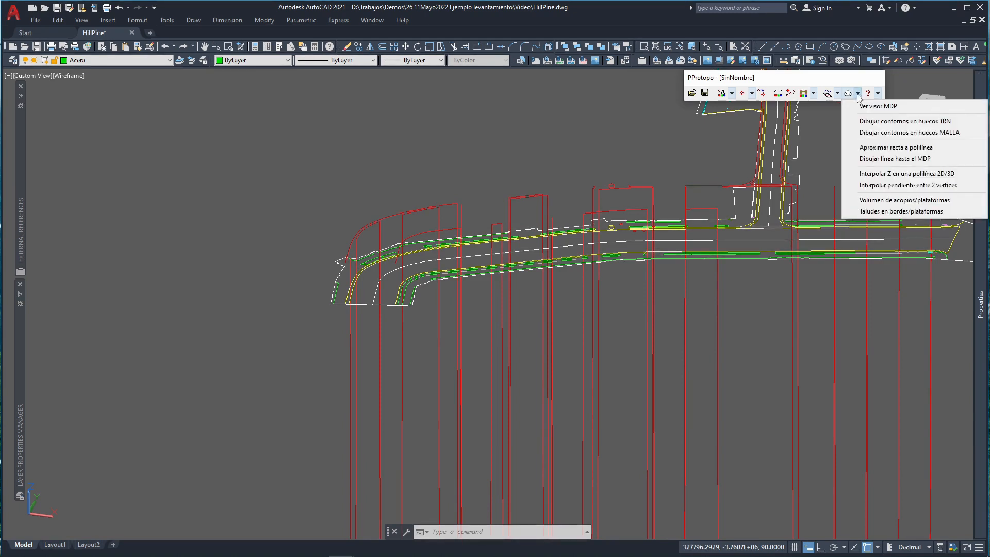
pyautogui.click(884, 187)
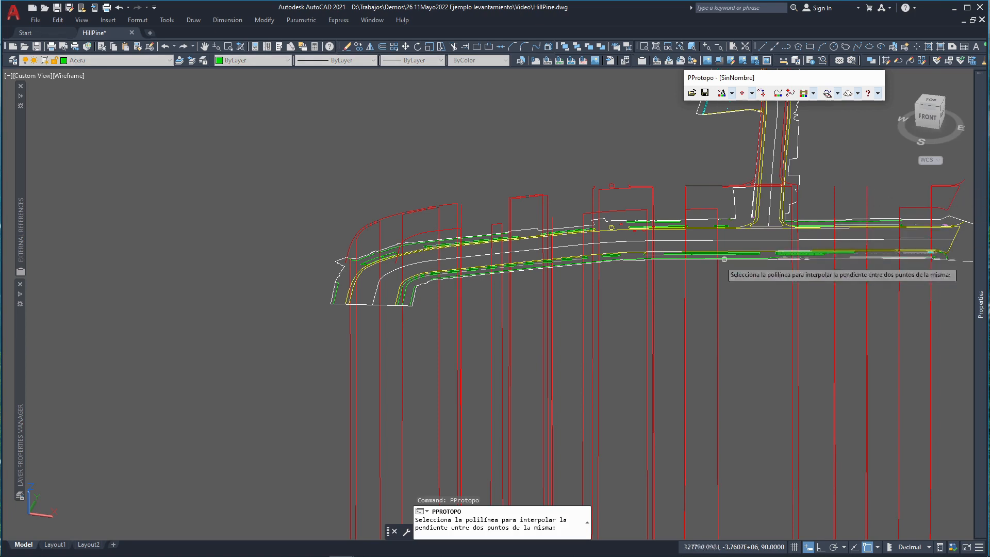
pyautogui.keyDown('shift'); pyautogui.moveTo(539, 262); pyautogui.dragTo(508, 279, button='middle'); pyautogui.keyUp('shift')
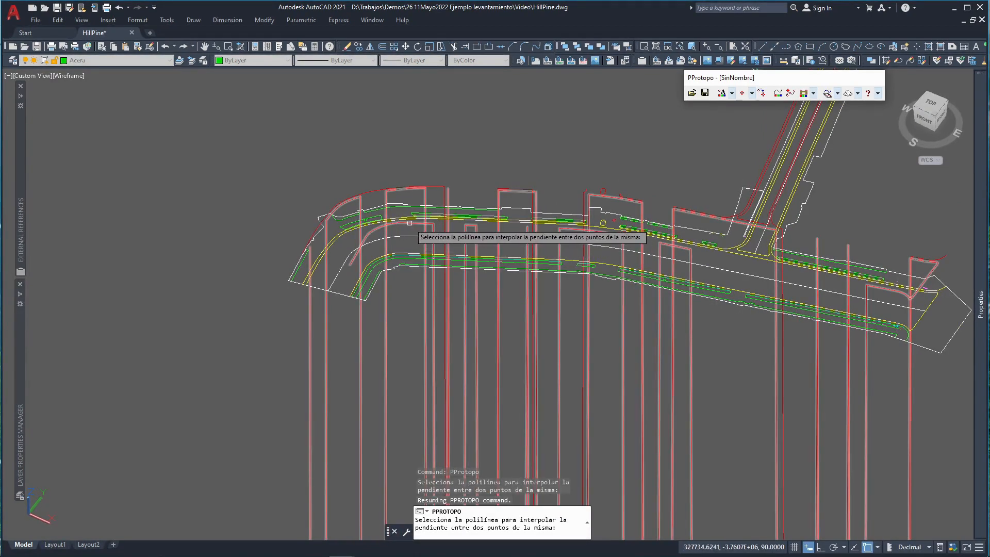
pyautogui.click(410, 223)
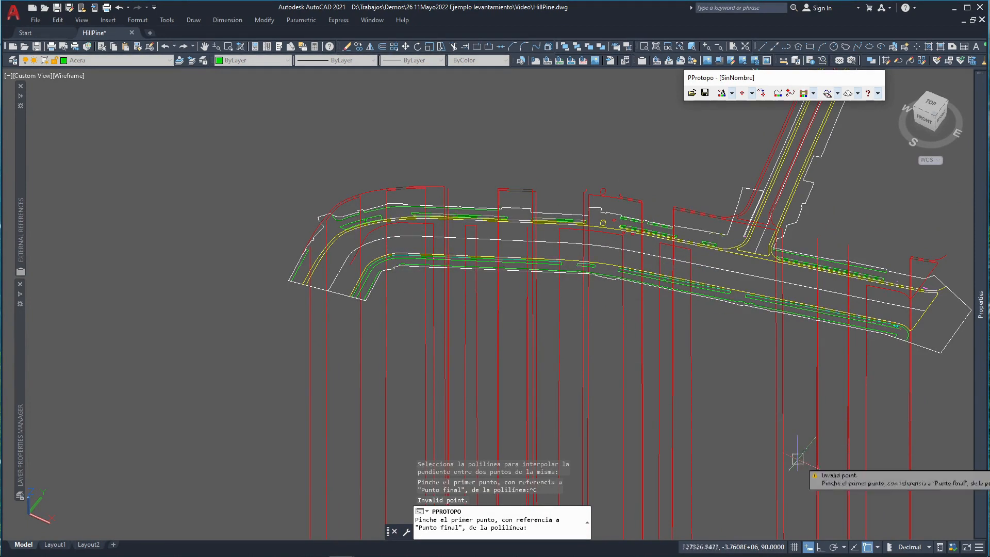
pyautogui.click(878, 548)
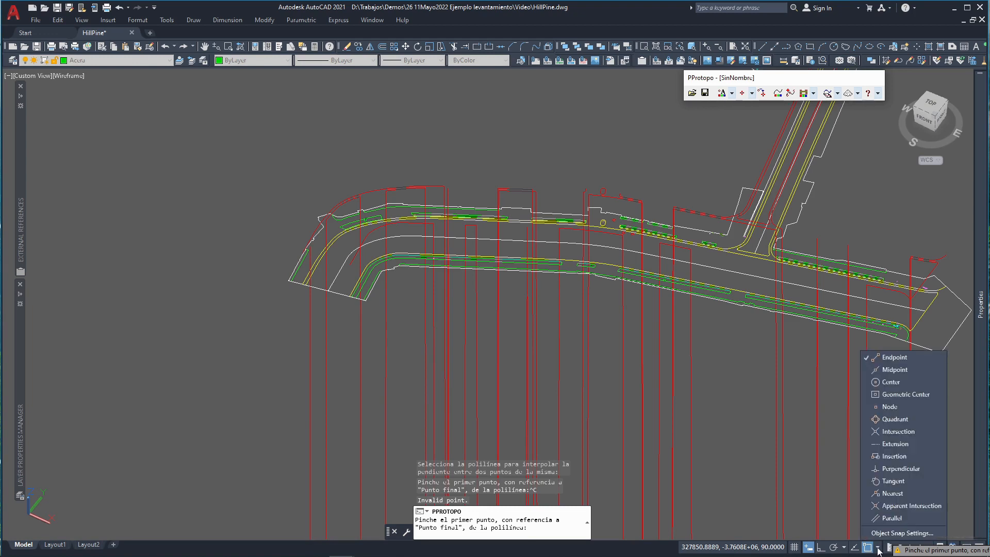
pyautogui.click(878, 550)
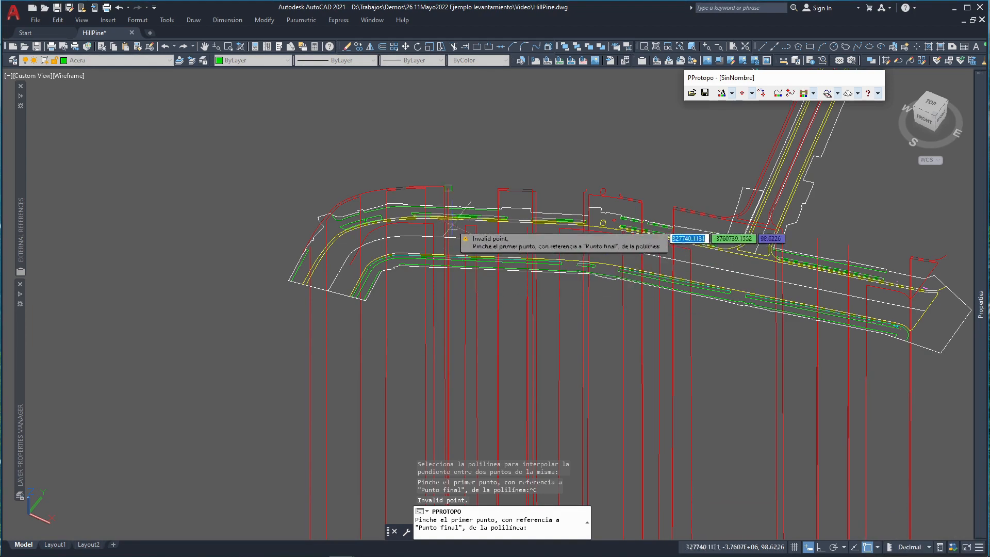
pyautogui.scroll(2, 428, 209)
pyautogui.moveTo(487, 178)
pyautogui.keyDown('shift'); pyautogui.mouseDown(button='middle')
pyautogui.moveTo(504, 151)
pyautogui.moveTo(476, 206)
pyautogui.moveTo(484, 171)
pyautogui.mouseUp(button='middle'); pyautogui.keyUp('shift')
pyautogui.click(438, 207)
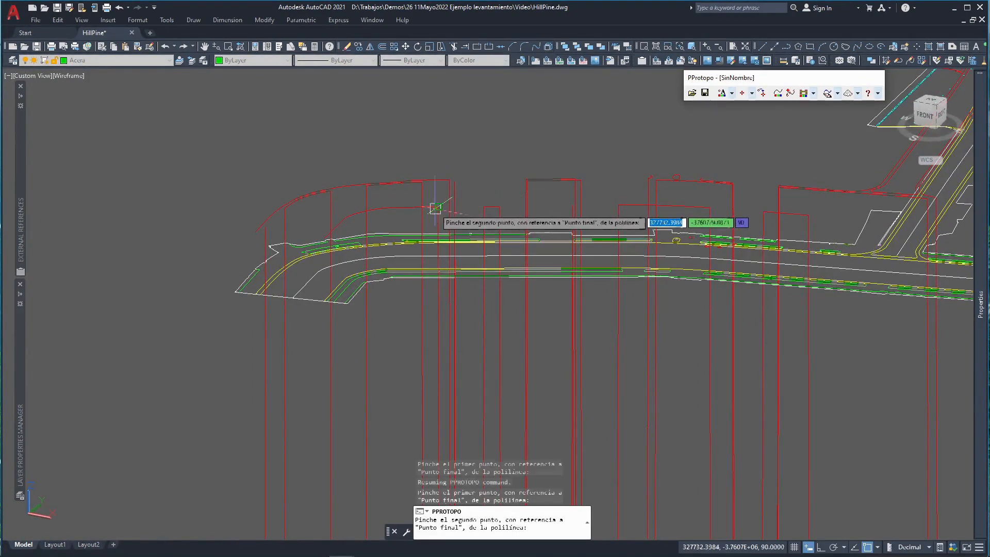
pyautogui.click(485, 206)
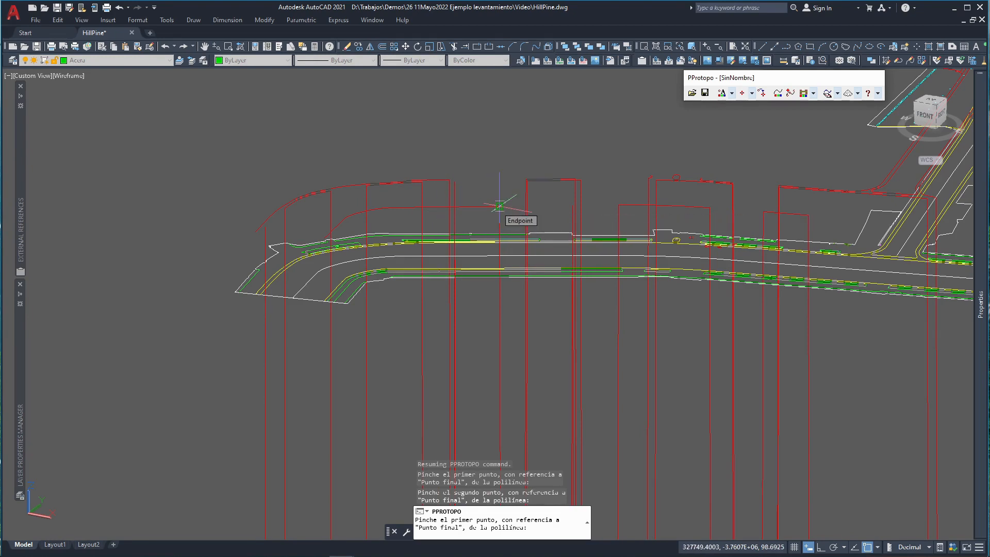
# - Interpolate the slope across the next two elevation drops of the same 3D polyline, picking the endpoints on each side
pyautogui.keyDown('shift'); pyautogui.moveTo(550, 217); pyautogui.dragTo(520, 247, button='middle'); pyautogui.keyUp('shift')
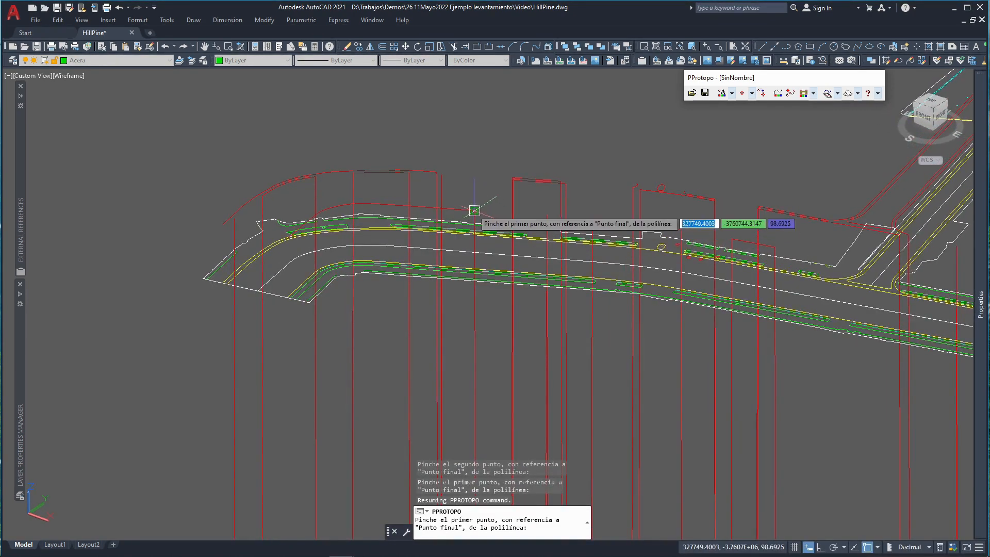
pyautogui.click(547, 214)
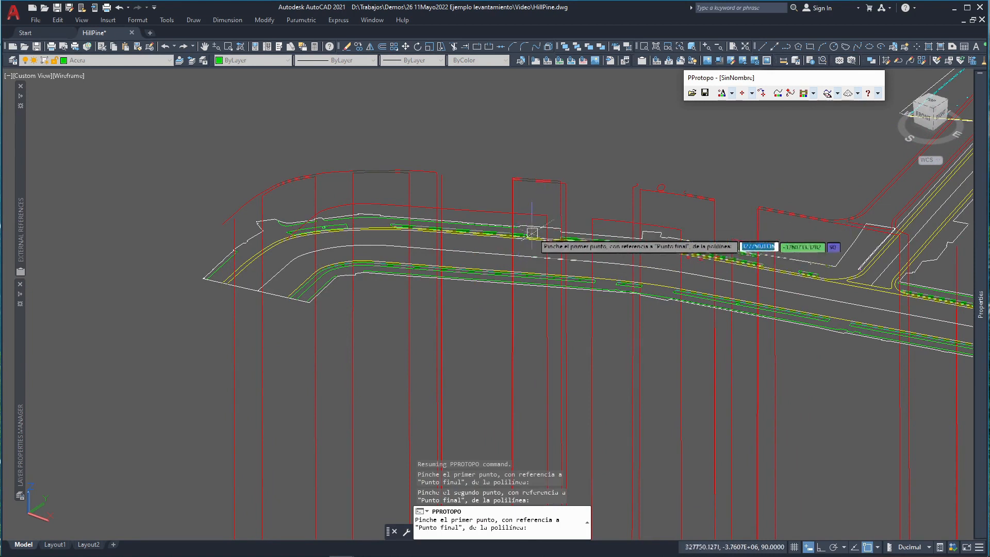
pyautogui.click(547, 214)
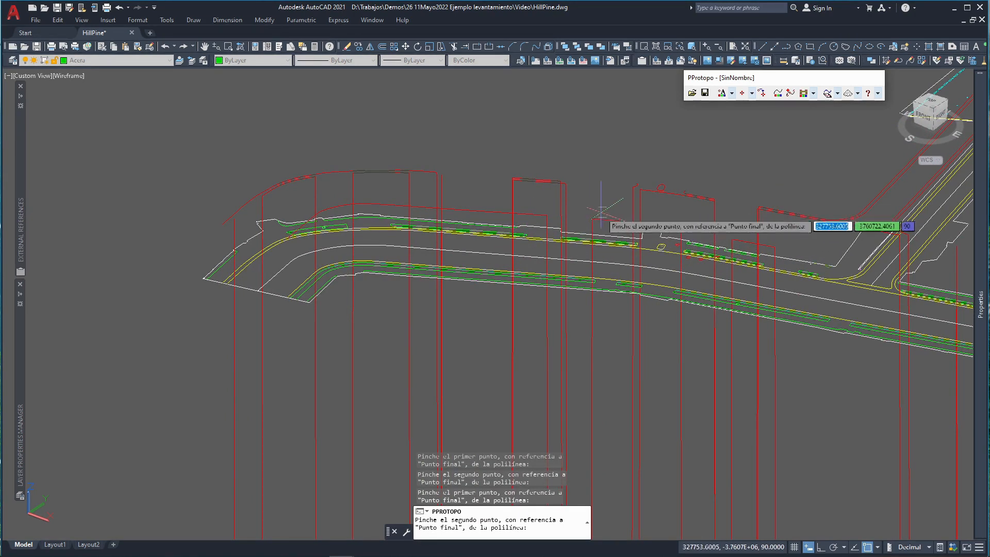
pyautogui.click(593, 218)
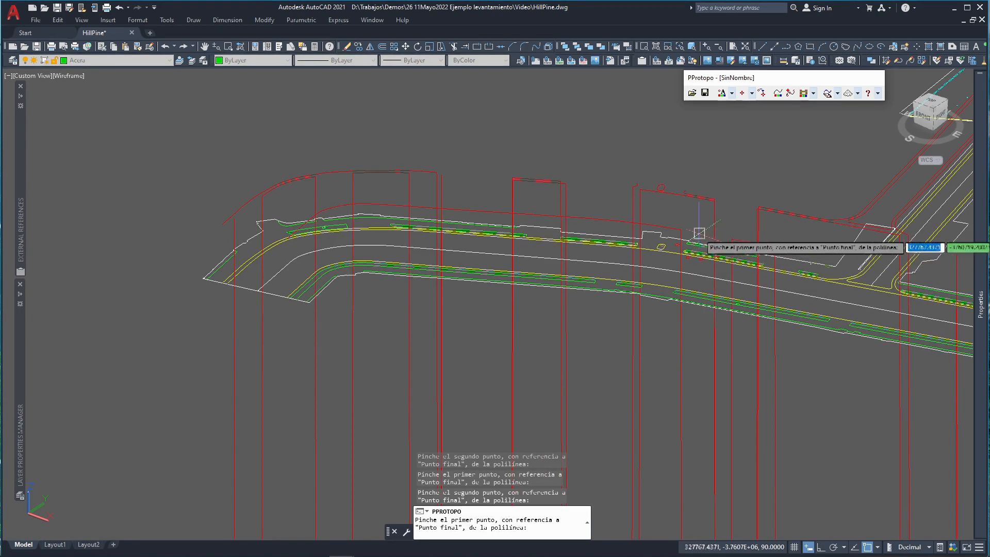
# - Interpolate the slope across the remaining elevation drop near the beginning of the curve on the same 3D polyline, and finish the interpolation
pyautogui.moveTo(635, 222)
pyautogui.keyDown('shift'); pyautogui.mouseDown(button='middle')
pyautogui.moveTo(389, 248)
pyautogui.moveTo(680, 345)
pyautogui.mouseUp(button='middle'); pyautogui.keyUp('shift')
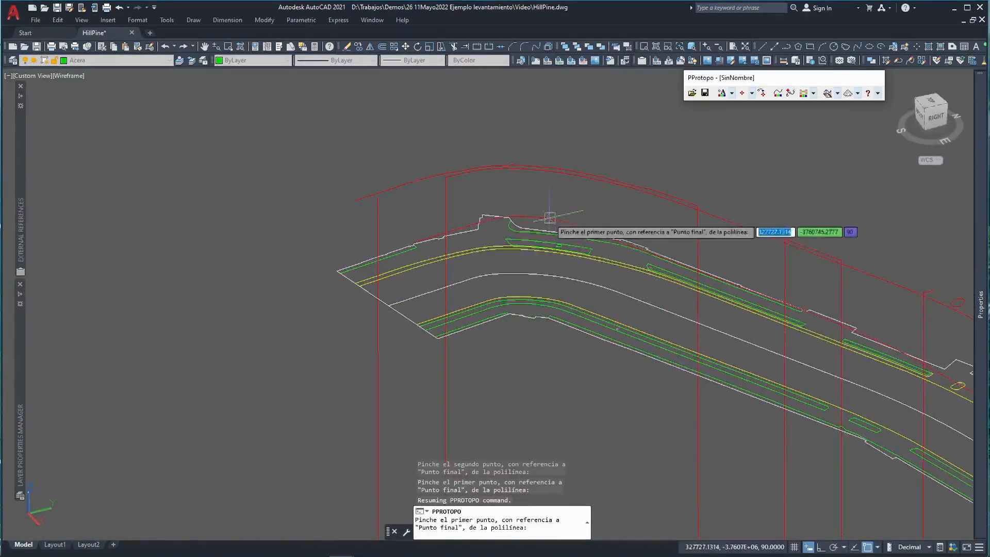
pyautogui.click(446, 177)
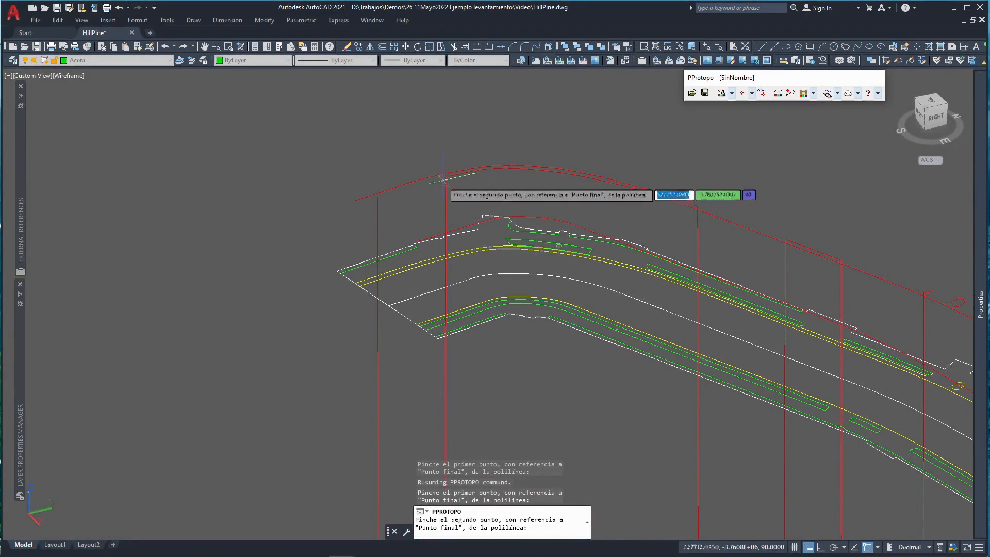
pyautogui.click(378, 198)
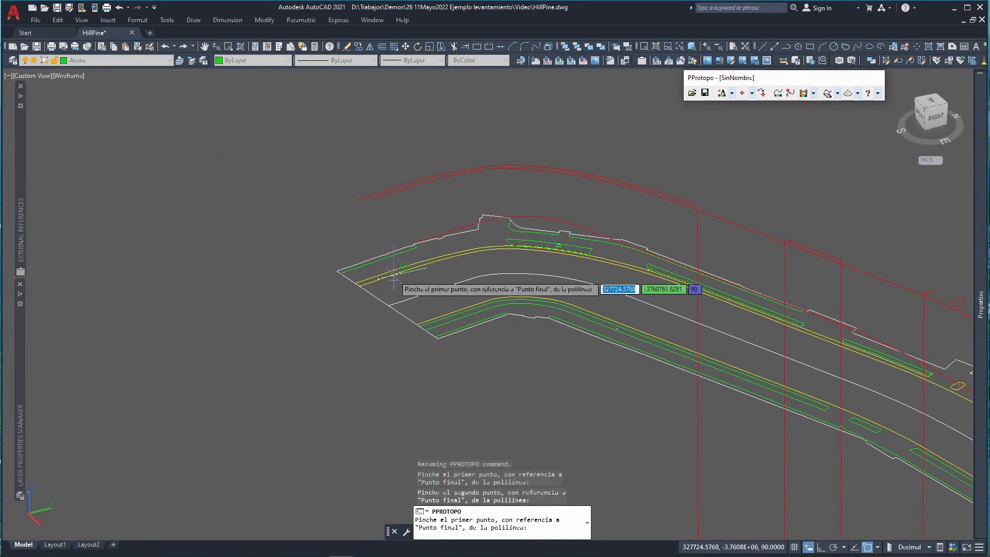
pyautogui.moveTo(831, 264); pyautogui.dragTo(472, 182, button='middle')
pyautogui.keyDown('shift'); pyautogui.moveTo(199, 236); pyautogui.dragTo(327, 269, button='middle'); pyautogui.keyUp('shift')
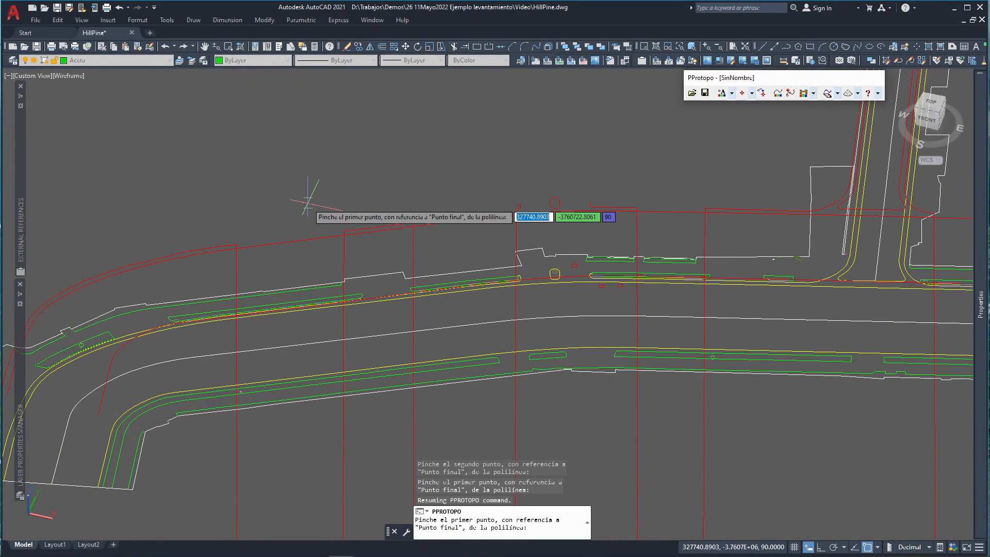
pyautogui.press('Return')
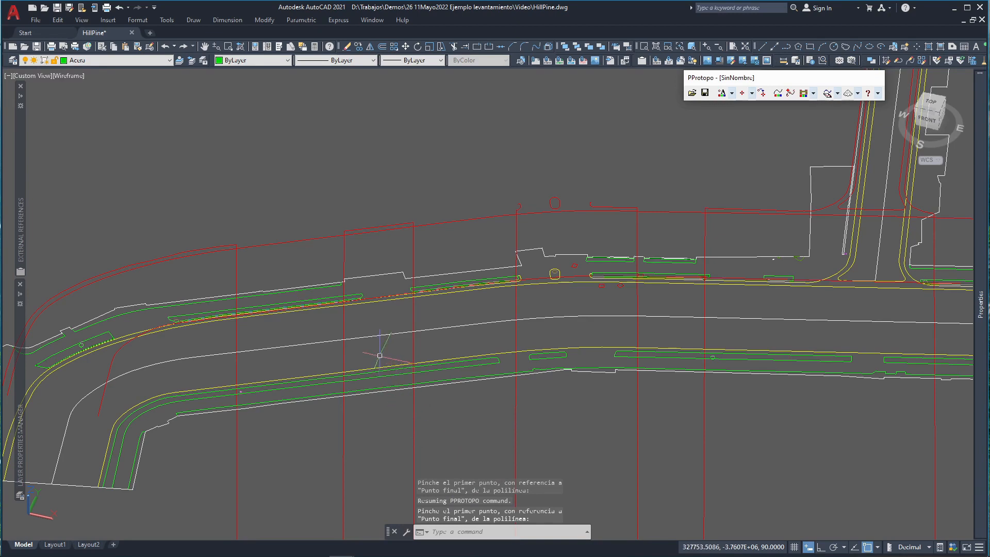
# - Interpolate the slope across the first two elevation drops after the curve on the outer red 3D polyline, picking the endpoints around each drop
pyautogui.press('Return')
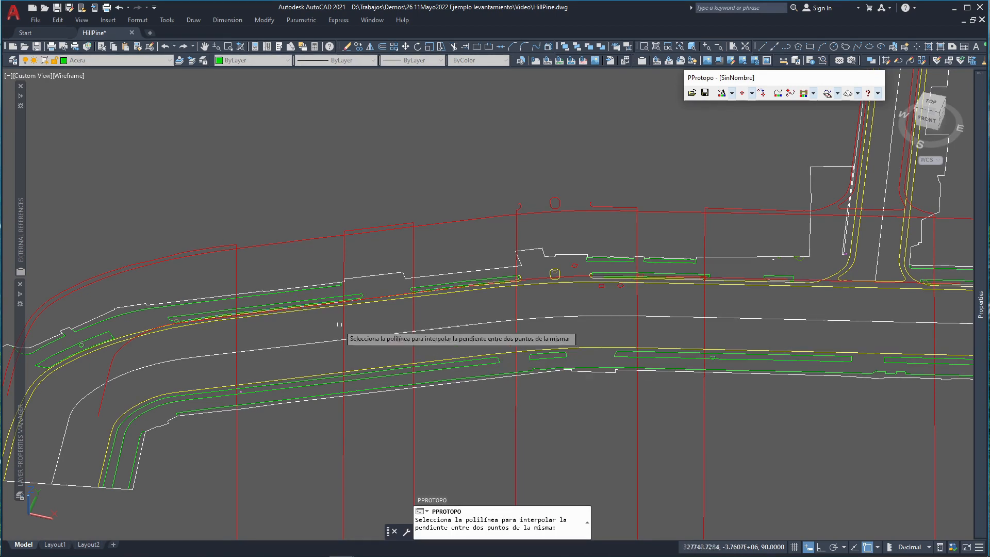
pyautogui.click(227, 245)
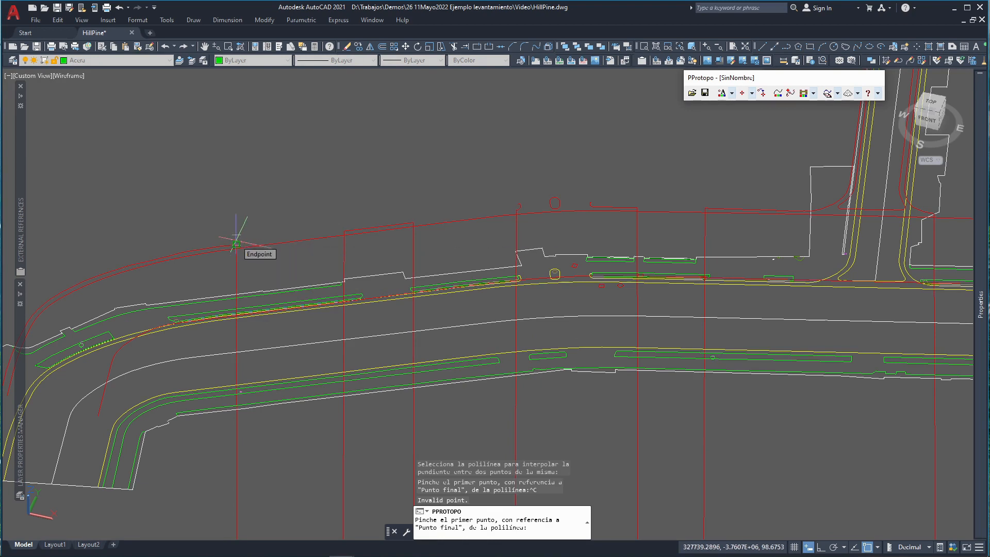
pyautogui.click(236, 243)
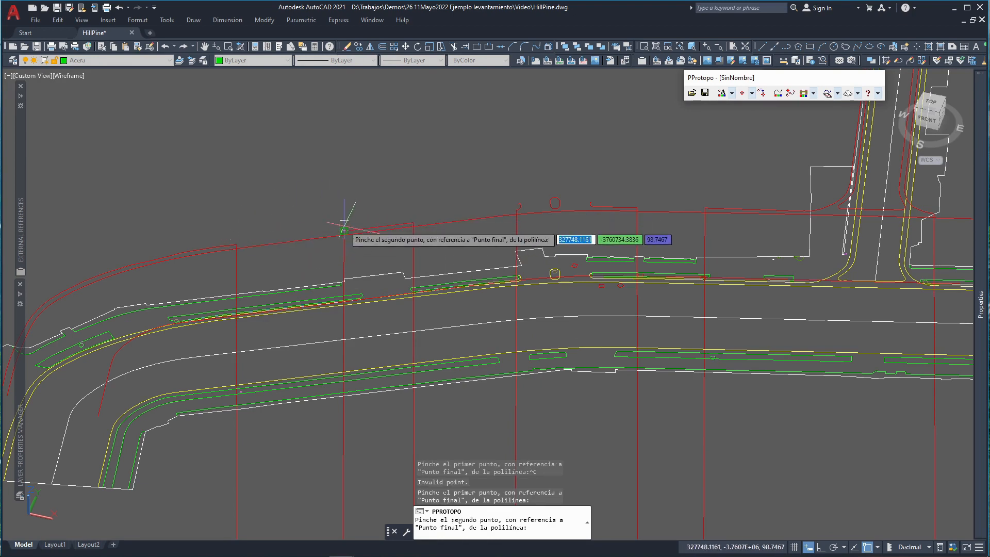
pyautogui.click(338, 207)
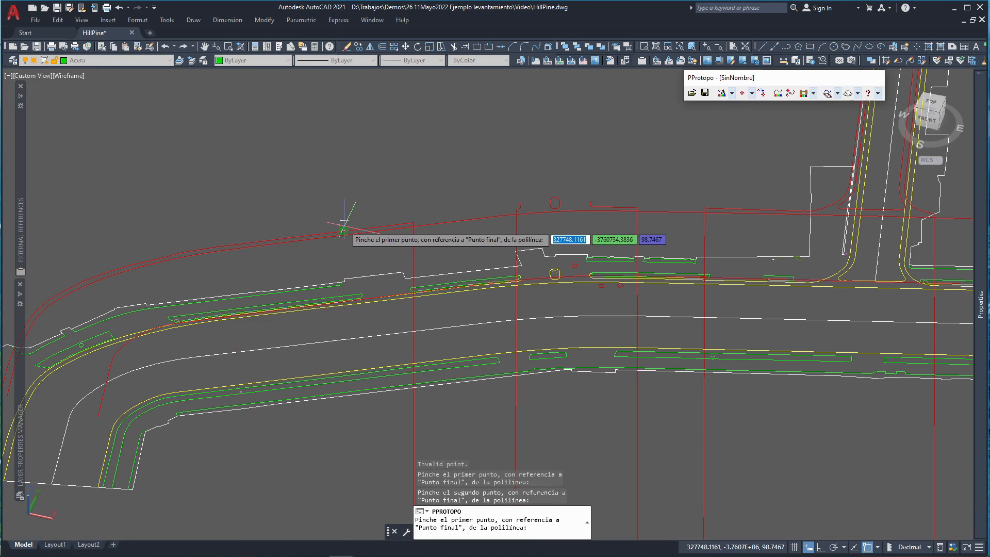
pyautogui.click(413, 223)
pyautogui.scroll(8, 511, 198)
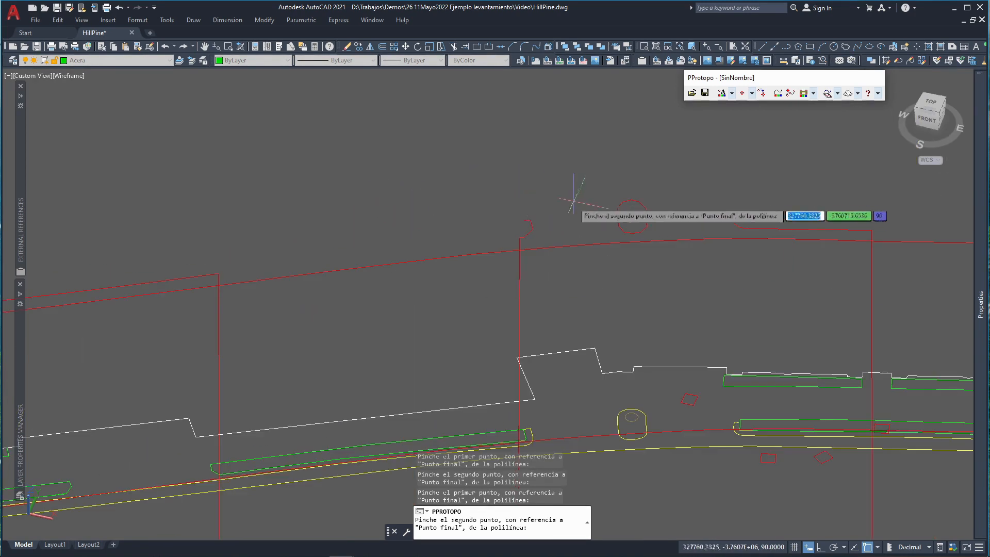
pyautogui.click(503, 252)
# - Try to interpolate the slope across the next elevation drop past the small closed outline with the current polyline selection
pyautogui.scroll(-6, 734, 289)
pyautogui.moveTo(728, 358)
pyautogui.mouseDown(button='middle')
pyautogui.moveTo(700, 327)
pyautogui.moveTo(416, 269)
pyautogui.mouseUp(button='middle')
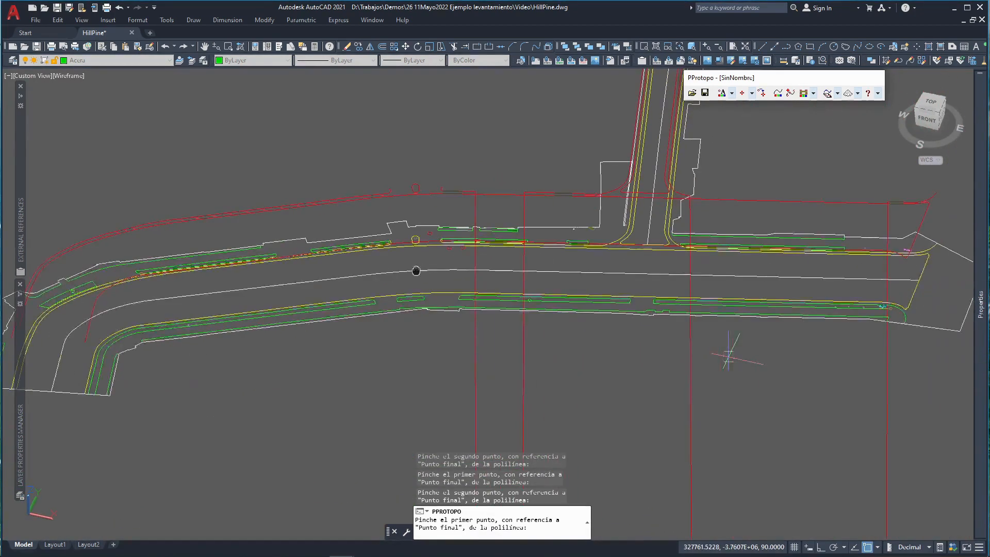
pyautogui.scroll(5, 469, 172)
pyautogui.click(490, 223)
pyautogui.click(694, 224)
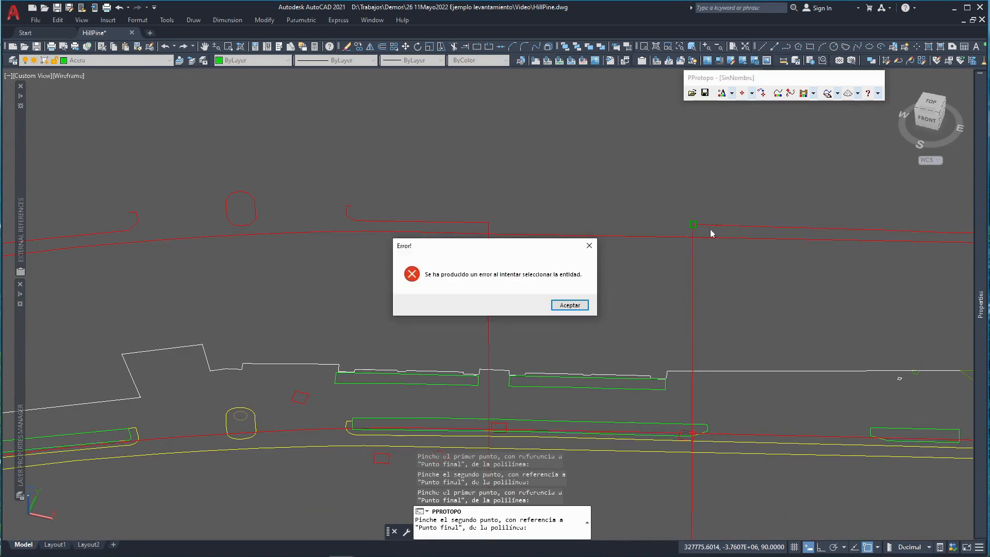
pyautogui.click(570, 305)
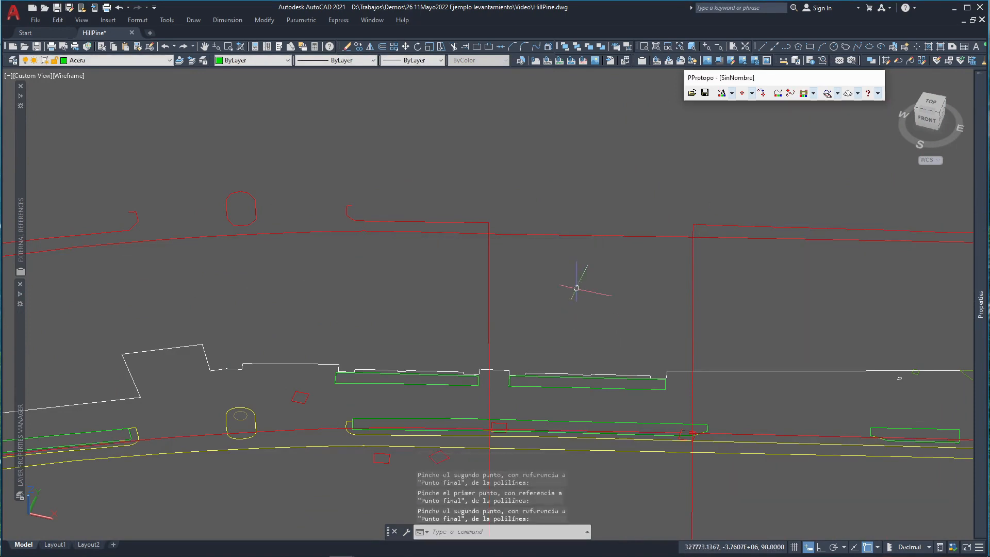
# - Restart the slope interpolation on the polyline just before the side street and bridge its elevation drop between the two upper endpoints
pyautogui.rightClick(471, 532)
pyautogui.click(401, 460)
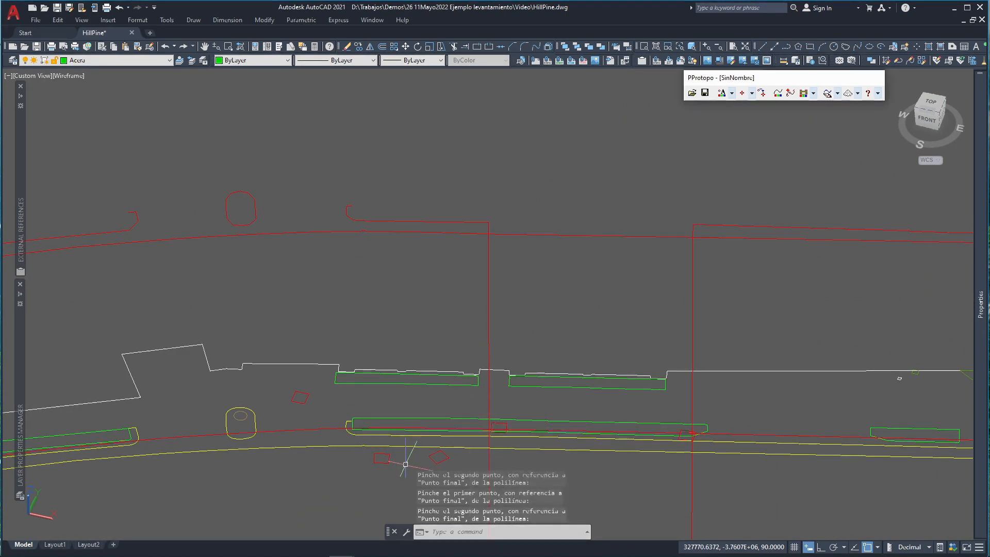
pyautogui.rightClick(406, 466)
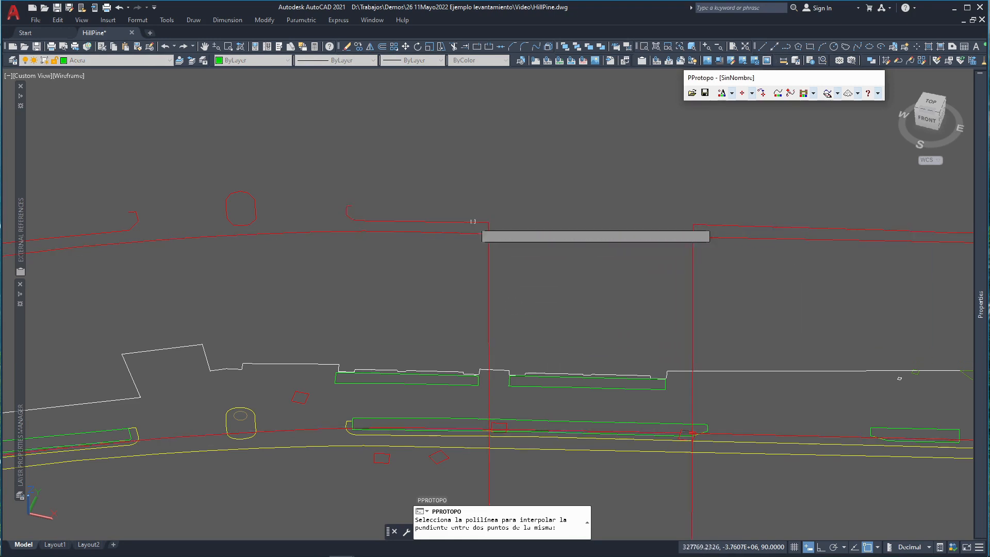
pyautogui.click(465, 222)
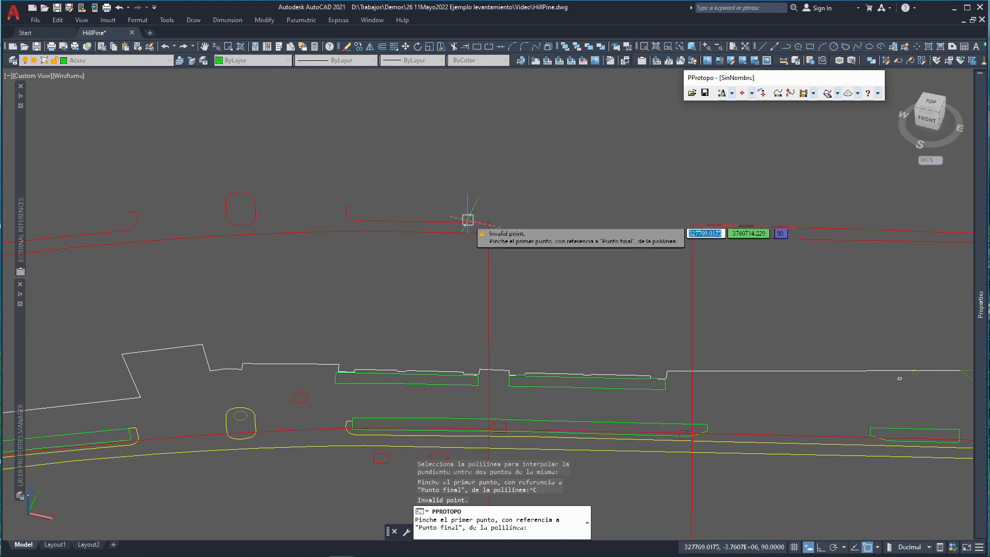
pyautogui.click(487, 221)
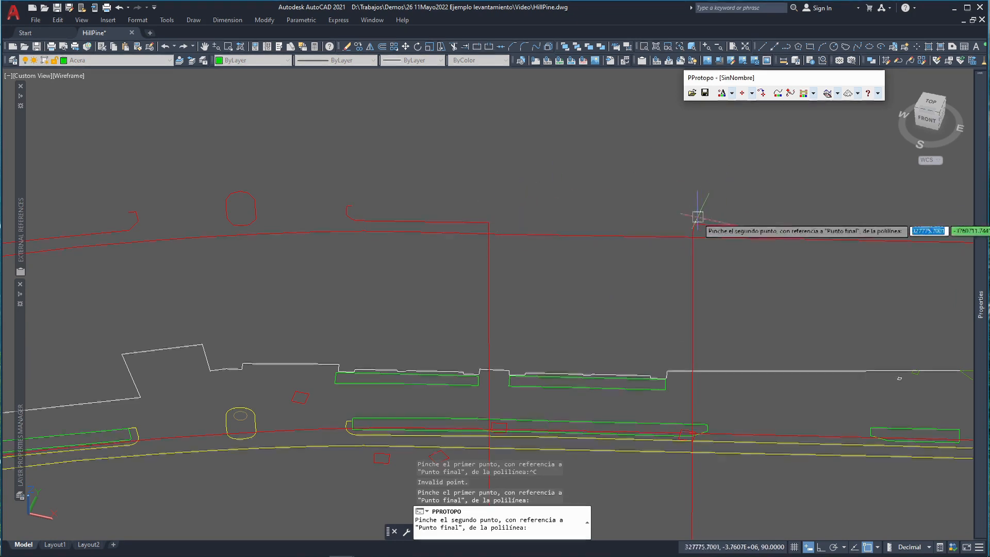
pyautogui.click(694, 221)
pyautogui.scroll(-3, 743, 206)
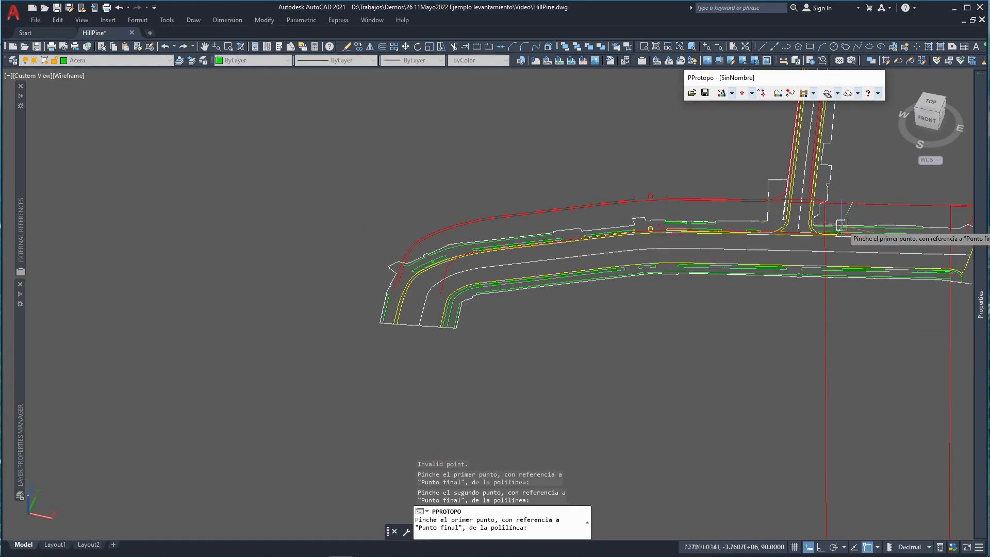
pyautogui.moveTo(888, 209); pyautogui.dragTo(555, 245, button='middle')
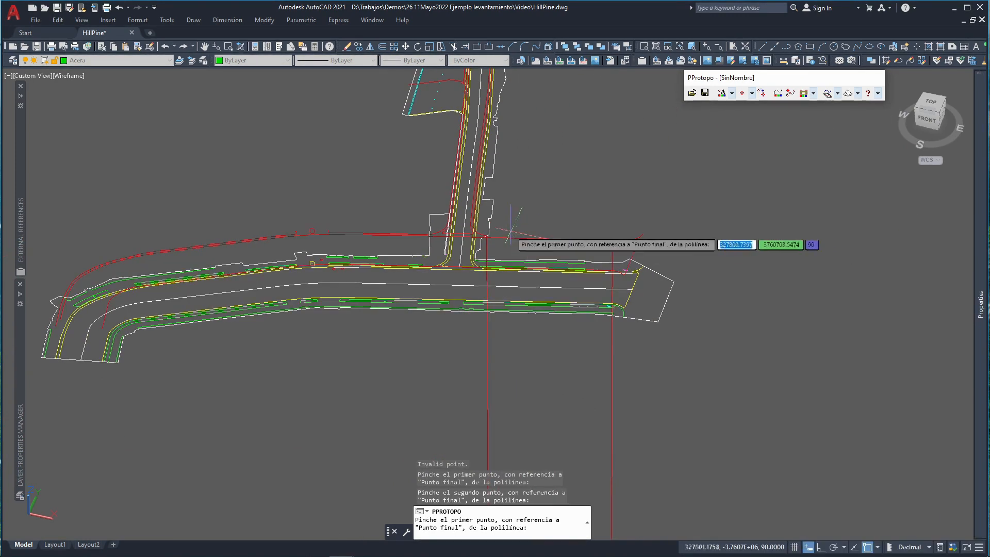
pyautogui.press('Return')
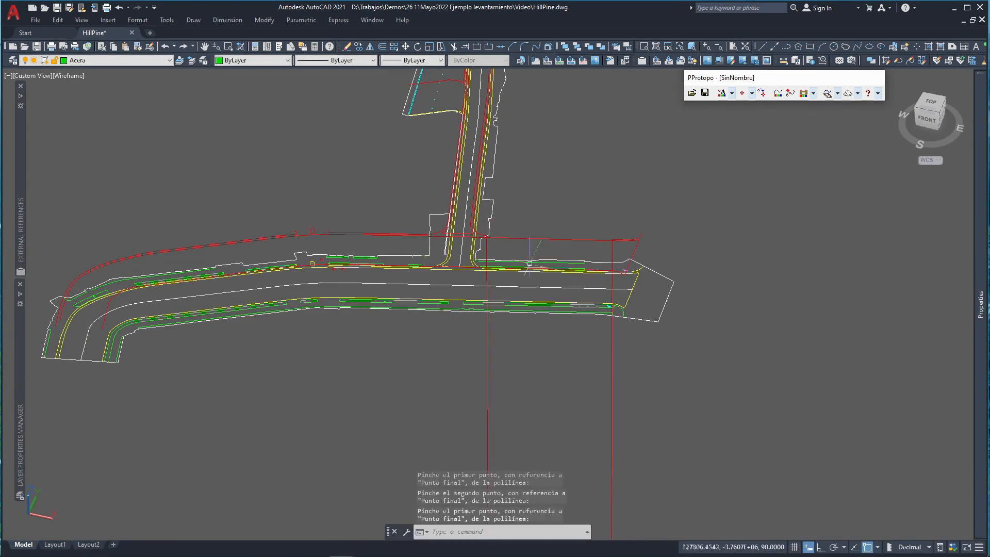
# - Interpolate the slope of the 3D polyline beyond the side street, from the drop beside the junction to the endpoint near the road's far end
pyautogui.rightClick(459, 531)
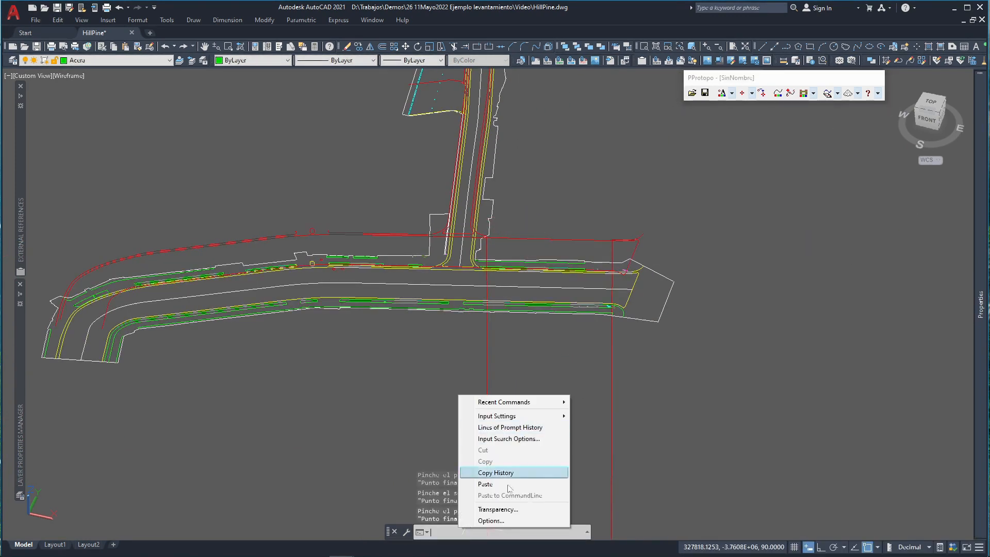
pyautogui.click(703, 423)
pyautogui.press('Return')
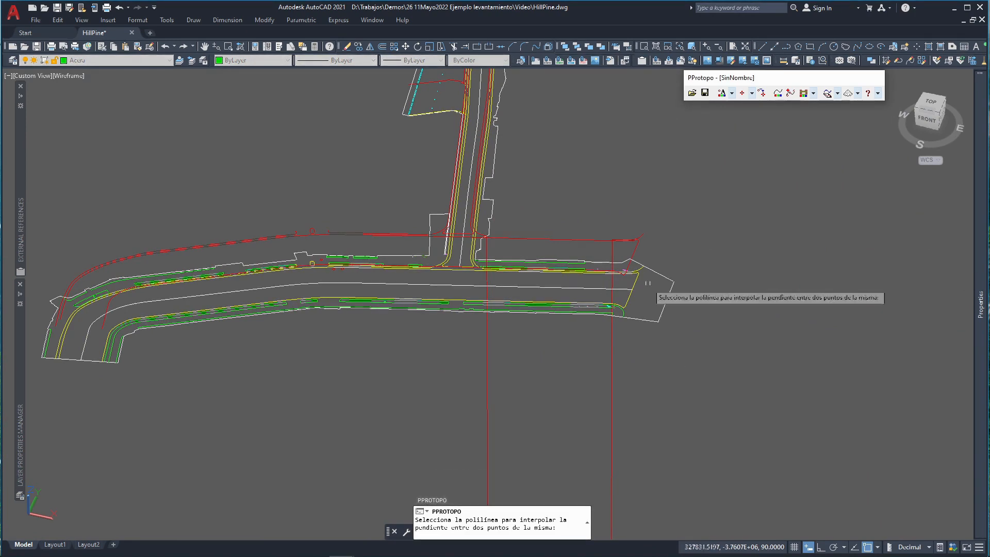
pyautogui.click(488, 252)
pyautogui.scroll(8, 488, 251)
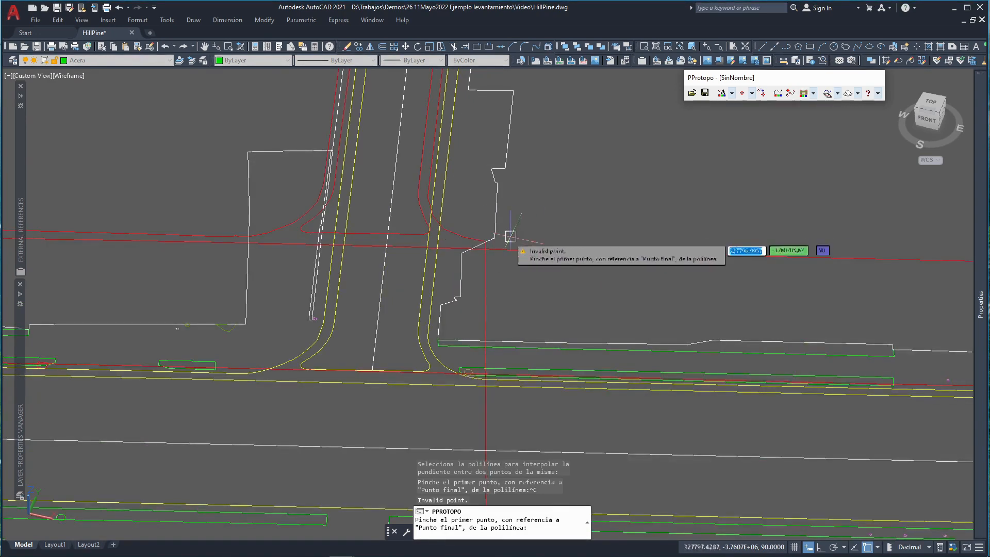
pyautogui.moveTo(492, 251)
pyautogui.keyDown('shift'); pyautogui.mouseDown(button='middle')
pyautogui.moveTo(466, 269)
pyautogui.moveTo(520, 276)
pyautogui.mouseUp(button='middle'); pyautogui.keyUp('shift')
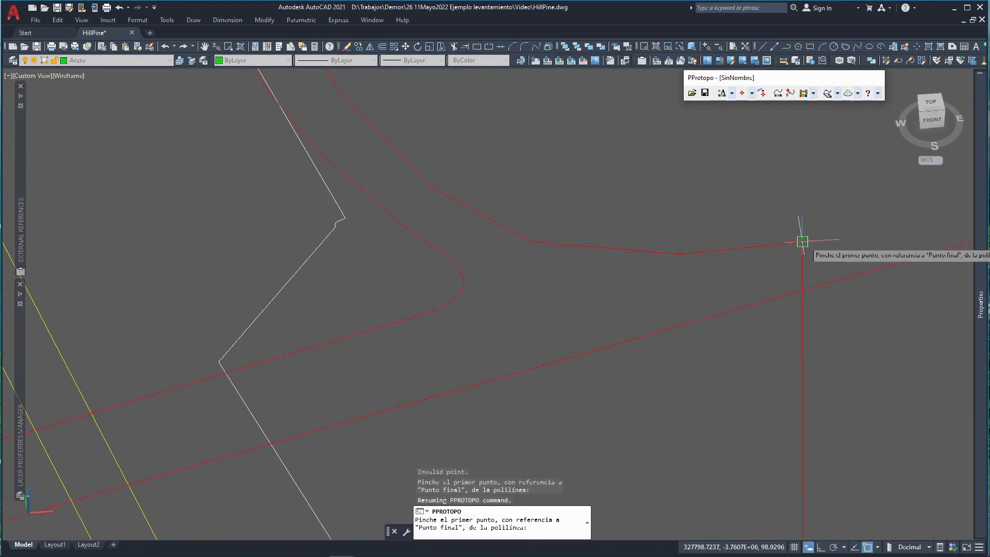
pyautogui.click(804, 241)
pyautogui.scroll(-4, 875, 228)
pyautogui.moveTo(909, 223)
pyautogui.mouseDown(button='middle')
pyautogui.moveTo(311, 309)
pyautogui.moveTo(272, 305)
pyautogui.mouseUp(button='middle')
pyautogui.scroll(-5, 825, 209)
pyautogui.scroll(6, 751, 237)
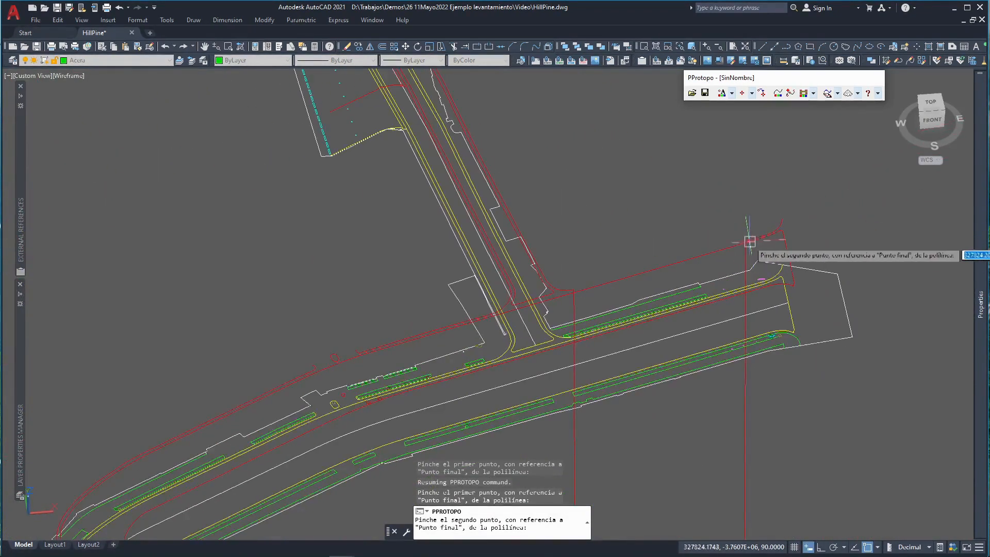
pyautogui.click(731, 272)
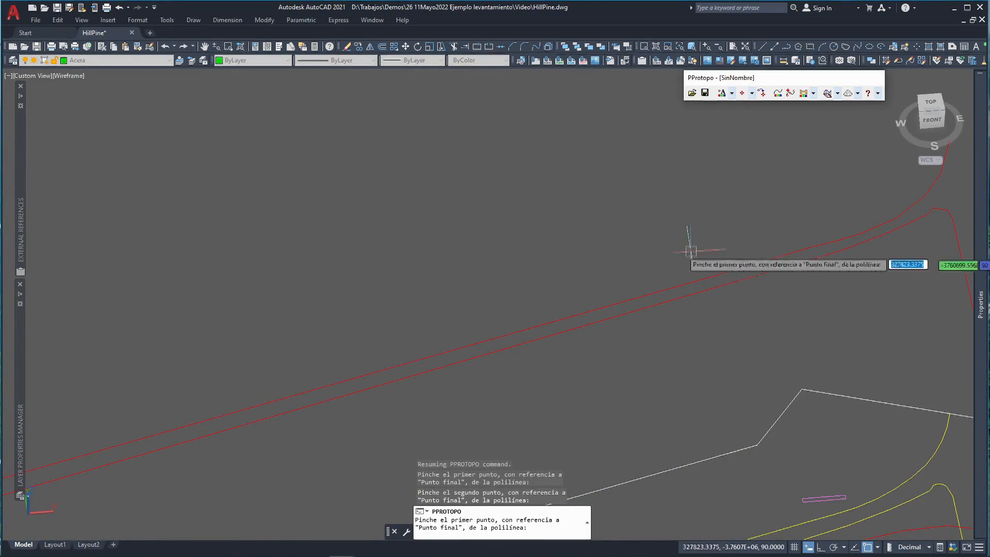
# - Examine the repaired red 3D polylines in an overall view and a low front view for remaining elevation irregularities
pyautogui.scroll(-5, 692, 248)
pyautogui.moveTo(394, 287); pyautogui.dragTo(499, 327, button='middle')
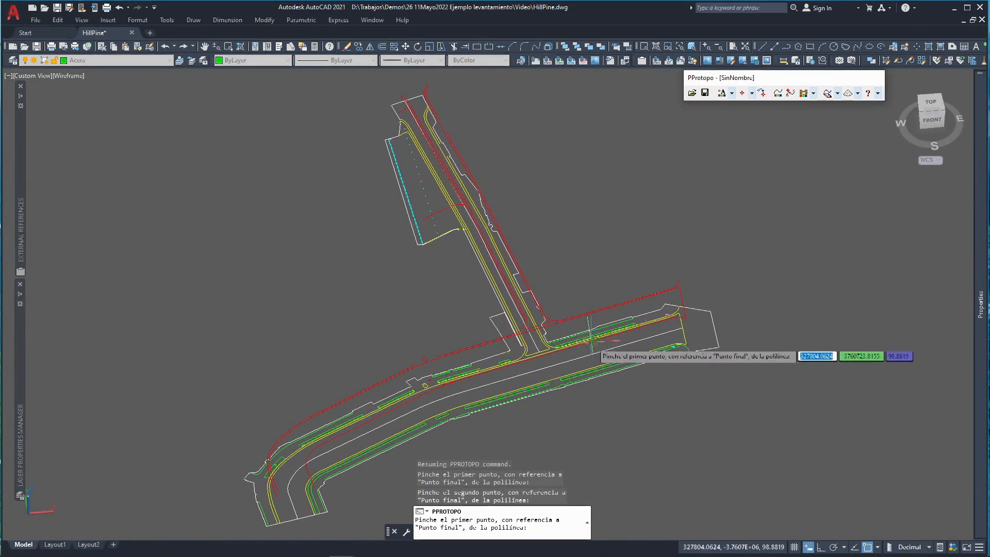
pyautogui.moveTo(441, 415)
pyautogui.mouseDown(button='middle')
pyautogui.moveTo(515, 351)
pyautogui.moveTo(689, 261)
pyautogui.mouseUp(button='middle')
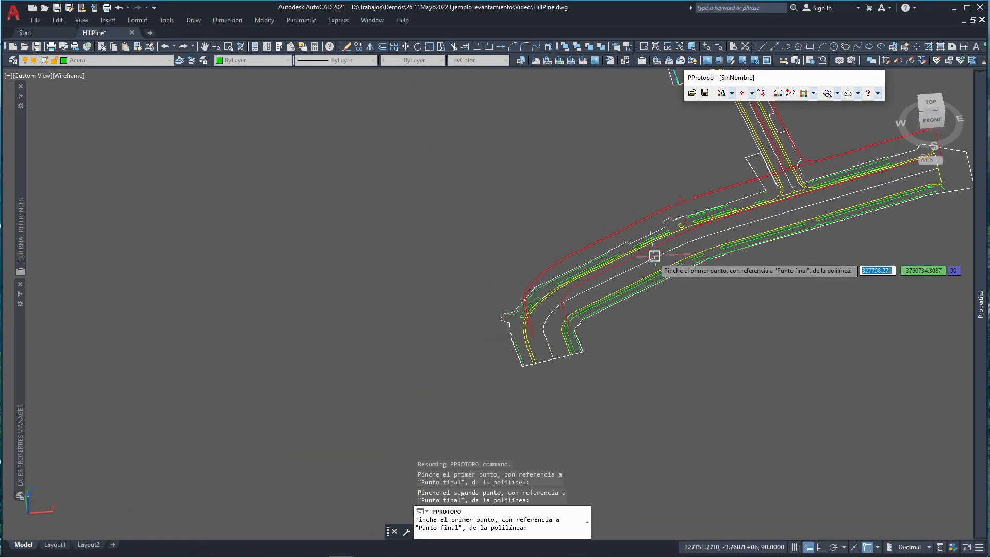
pyautogui.moveTo(751, 332)
pyautogui.keyDown('shift'); pyautogui.mouseDown(button='middle')
pyautogui.moveTo(645, 205)
pyautogui.moveTo(586, 214)
pyautogui.mouseUp(button='middle'); pyautogui.keyUp('shift')
pyautogui.moveTo(869, 201)
pyautogui.mouseDown(button='middle')
pyautogui.moveTo(726, 249)
pyautogui.moveTo(670, 287)
pyautogui.moveTo(690, 276)
pyautogui.moveTo(662, 268)
pyautogui.mouseUp(button='middle')
pyautogui.scroll(4, 626, 246)
pyautogui.moveTo(661, 269); pyautogui.dragTo(727, 270)
pyautogui.press('Escape')
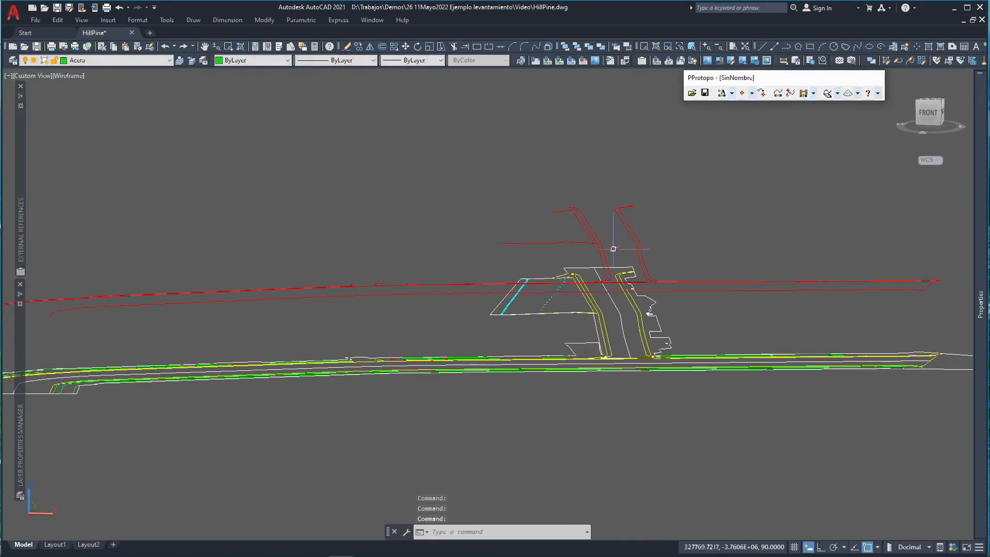
# - Interpolate the slope between the two vertices on either side of the small peak in the upper, nearly horizontal red 3D polyline
pyautogui.scroll(3, 571, 232)
pyautogui.scroll(3, 586, 267)
pyautogui.moveTo(592, 265); pyautogui.dragTo(603, 334, button='middle')
pyautogui.keyDown('shift'); pyautogui.moveTo(555, 306); pyautogui.dragTo(563, 338, button='middle'); pyautogui.keyUp('shift')
pyautogui.scroll(2, 564, 338)
pyautogui.click(858, 94)
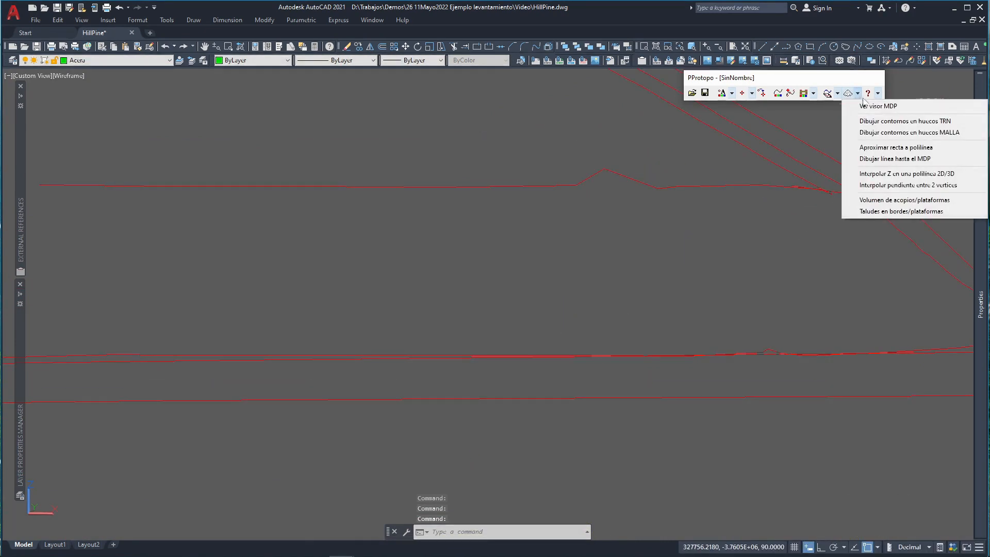
pyautogui.click(907, 184)
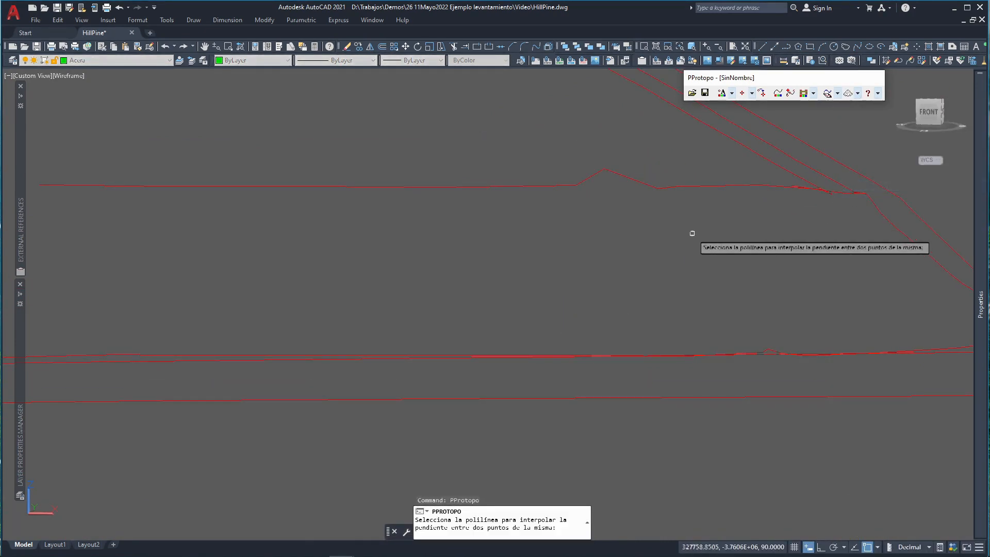
pyautogui.click(666, 187)
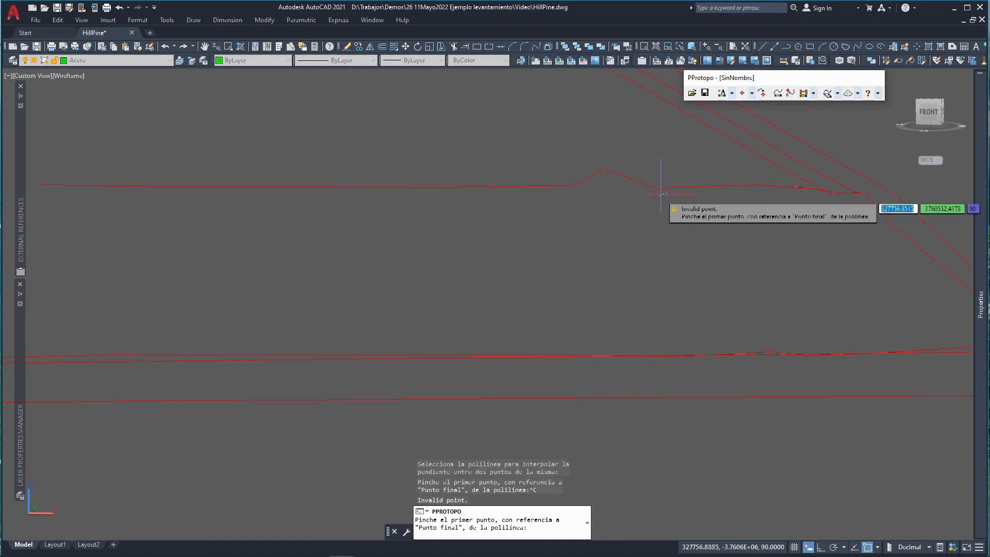
pyautogui.click(658, 188)
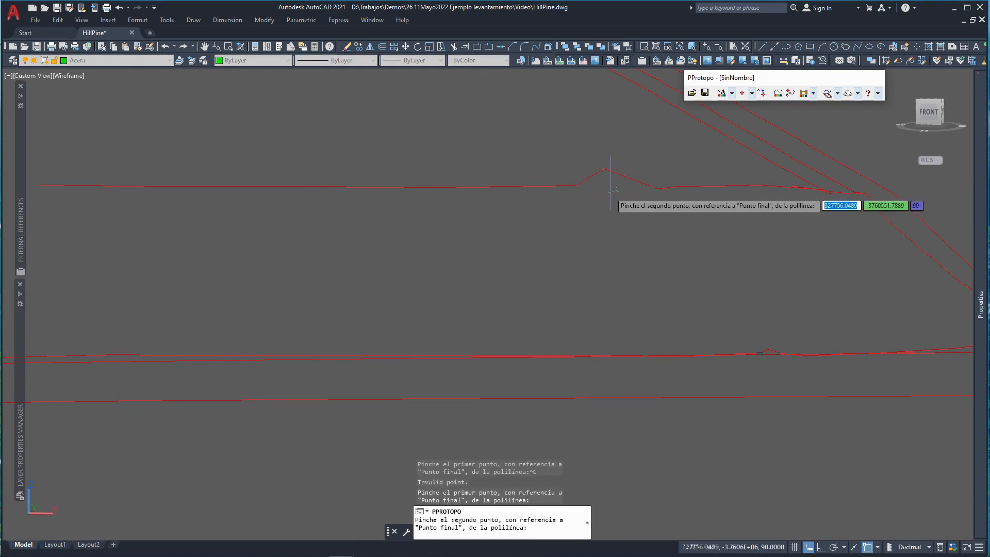
pyautogui.click(577, 184)
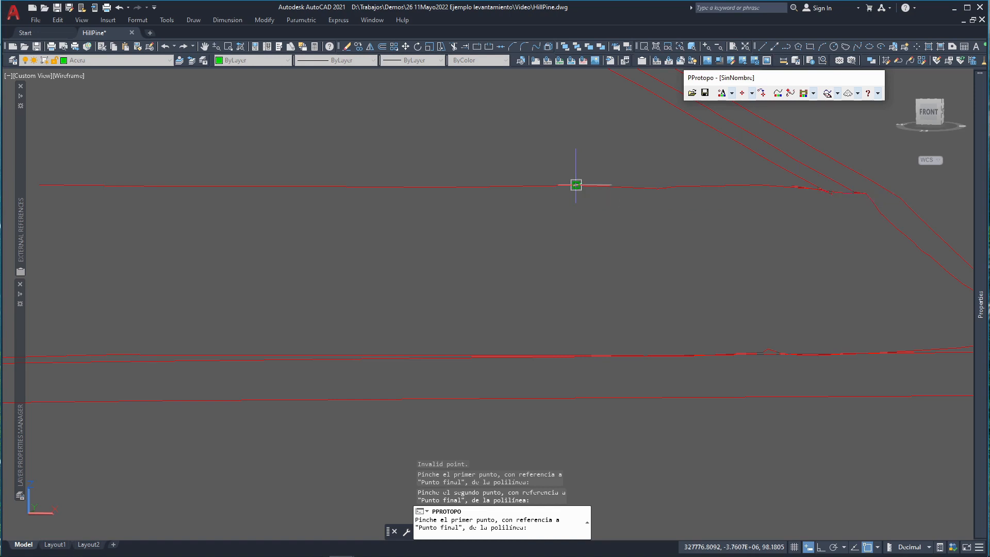
pyautogui.press('Return')
pyautogui.keyDown('shift'); pyautogui.moveTo(701, 261); pyautogui.dragTo(678, 265, button='middle'); pyautogui.keyUp('shift')
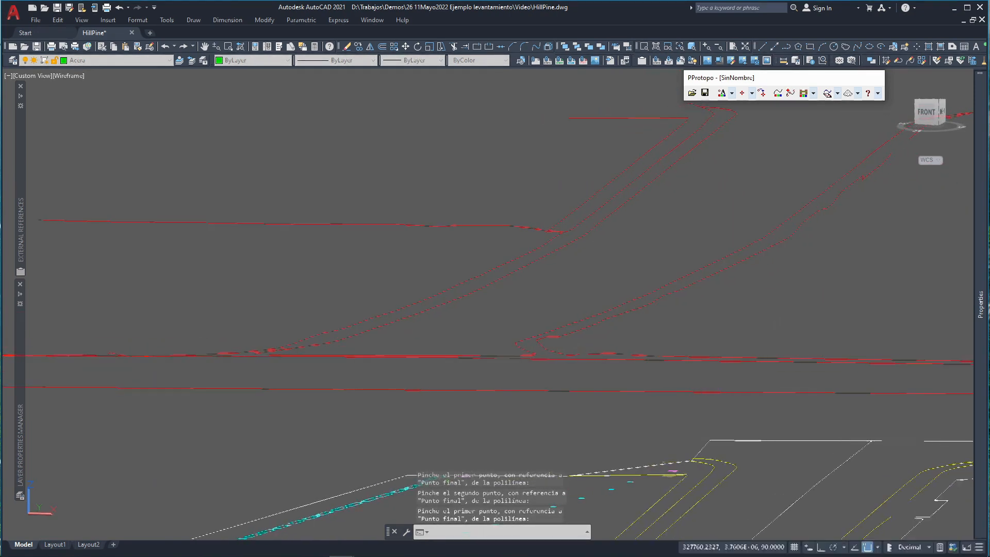
# - Interpolate the slope of the upper red 3D polyline between the vertices on either side of its first hump
pyautogui.scroll(-5, 692, 246)
pyautogui.moveTo(772, 247)
pyautogui.mouseDown(button='middle')
pyautogui.moveTo(557, 292)
pyautogui.moveTo(593, 302)
pyautogui.moveTo(584, 299)
pyautogui.moveTo(574, 327)
pyautogui.moveTo(603, 305)
pyautogui.moveTo(657, 308)
pyautogui.moveTo(635, 294)
pyautogui.mouseUp(button='middle')
pyautogui.scroll(2, 546, 198)
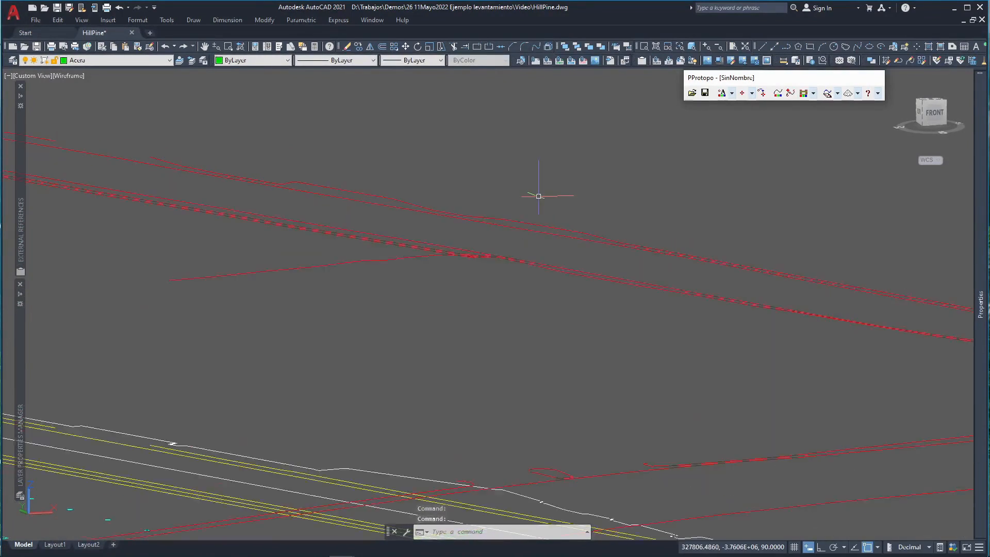
pyautogui.scroll(2, 507, 208)
pyautogui.moveTo(363, 243)
pyautogui.keyDown('shift'); pyautogui.mouseDown(button='middle')
pyautogui.moveTo(406, 246)
pyautogui.moveTo(336, 250)
pyautogui.moveTo(354, 276)
pyautogui.moveTo(300, 267)
pyautogui.moveTo(673, 333)
pyautogui.mouseUp(button='middle'); pyautogui.keyUp('shift')
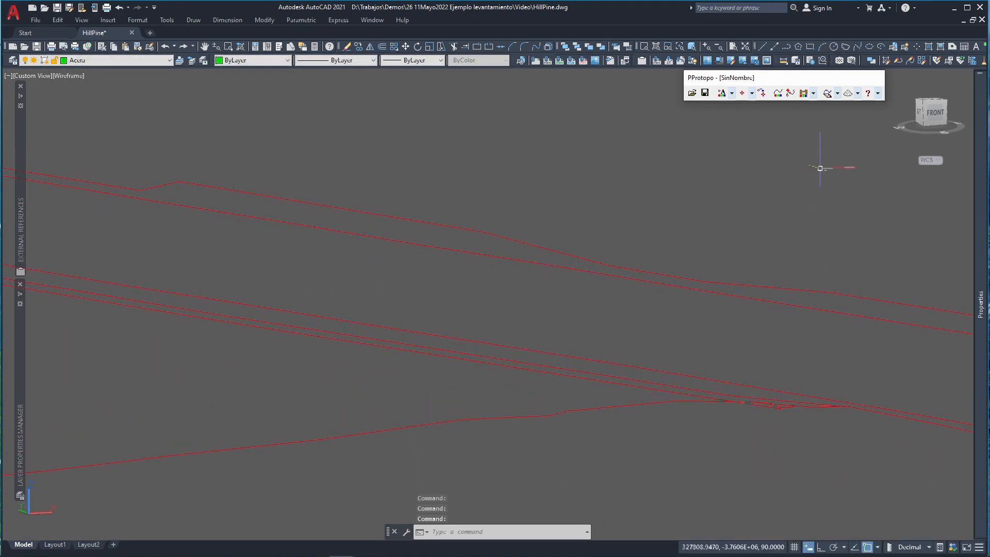
pyautogui.click(858, 94)
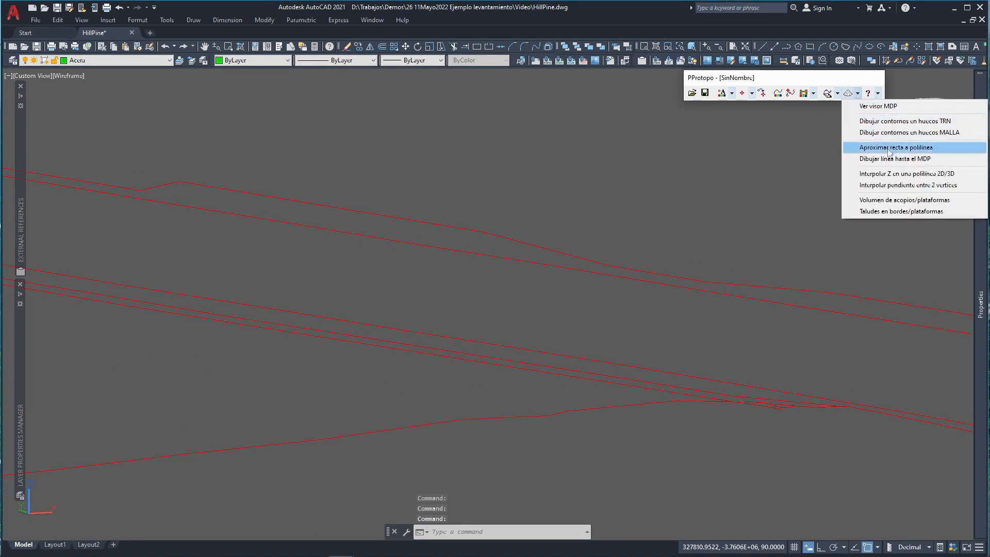
pyautogui.click(894, 185)
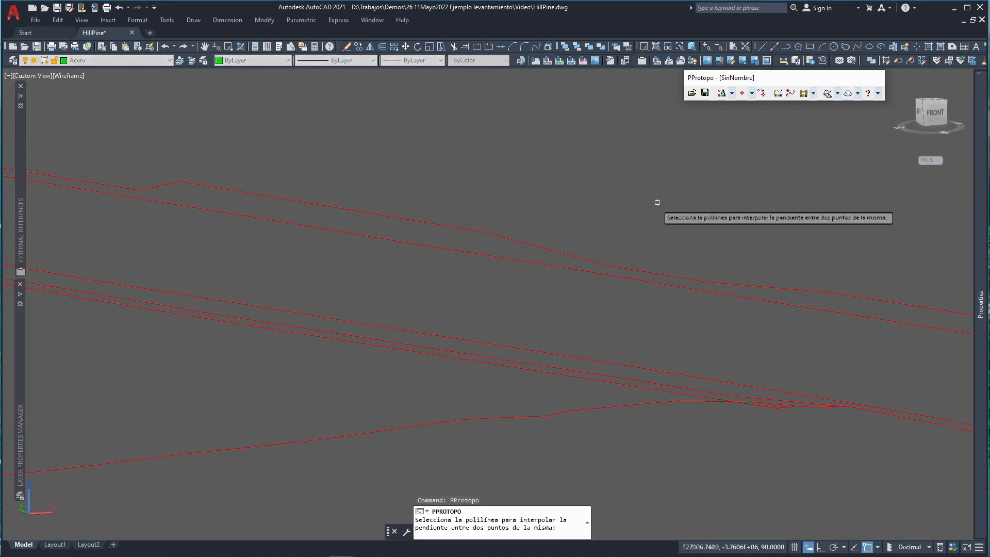
pyautogui.click(588, 257)
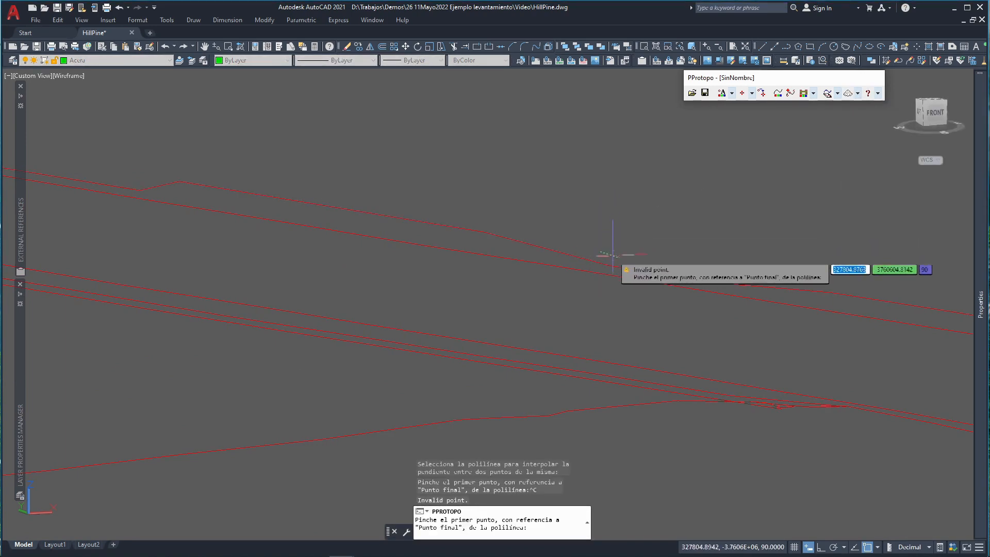
pyautogui.click(610, 258)
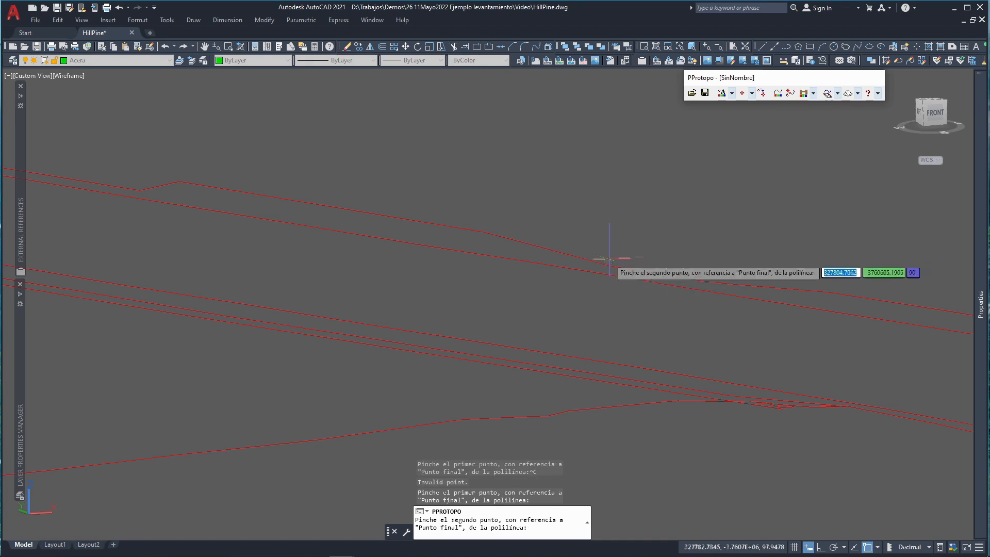
pyautogui.click(140, 190)
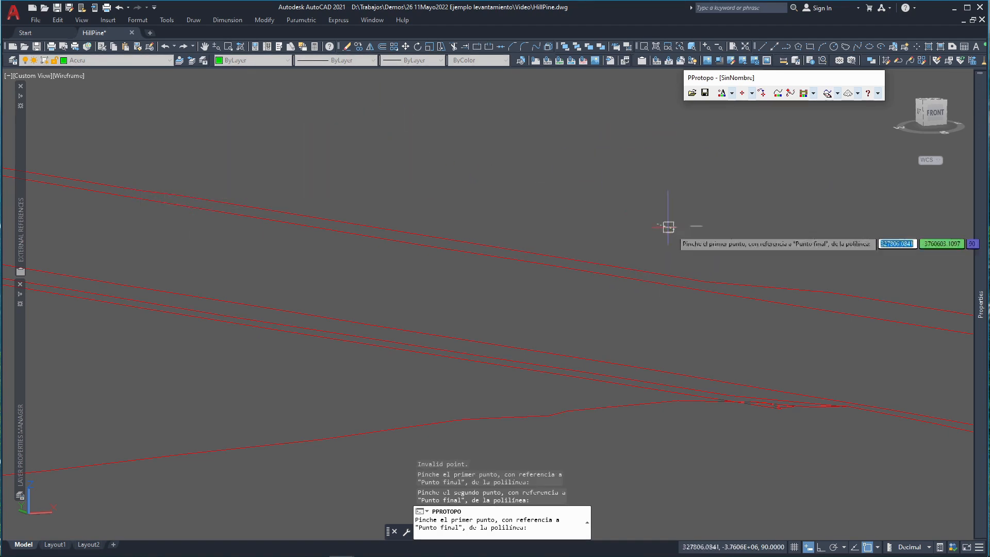
# - Interpolate the slope across the next hump further along the same red 3D polyline and finish the interpolation
pyautogui.moveTo(694, 245); pyautogui.dragTo(694, 243, button='middle')
pyautogui.moveTo(565, 180); pyautogui.dragTo(217, 135, button='middle')
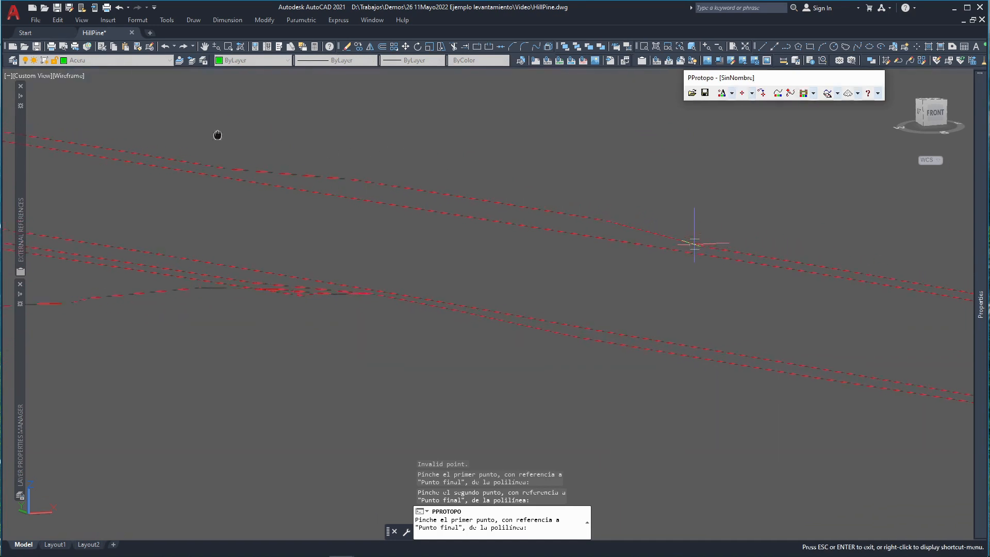
pyautogui.click(680, 236)
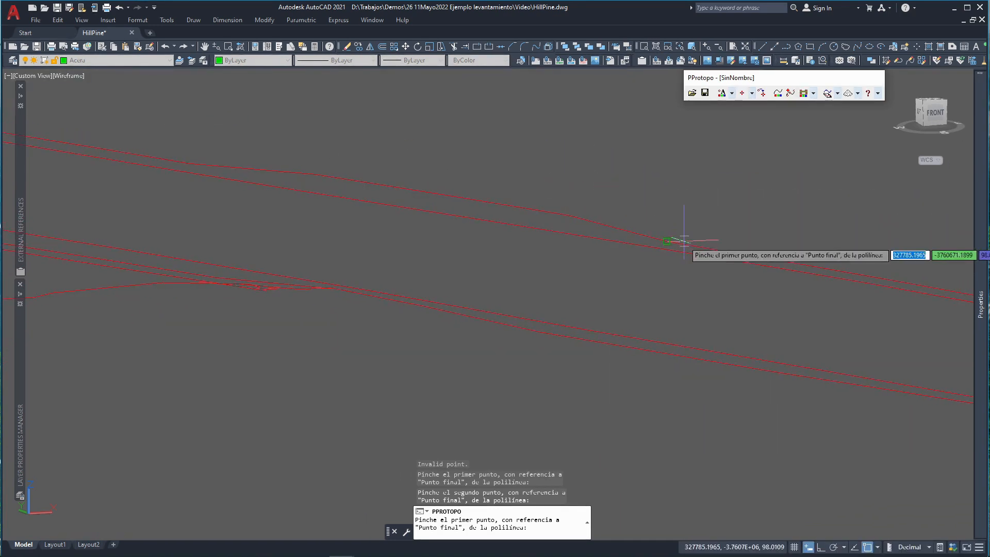
pyautogui.click(190, 161)
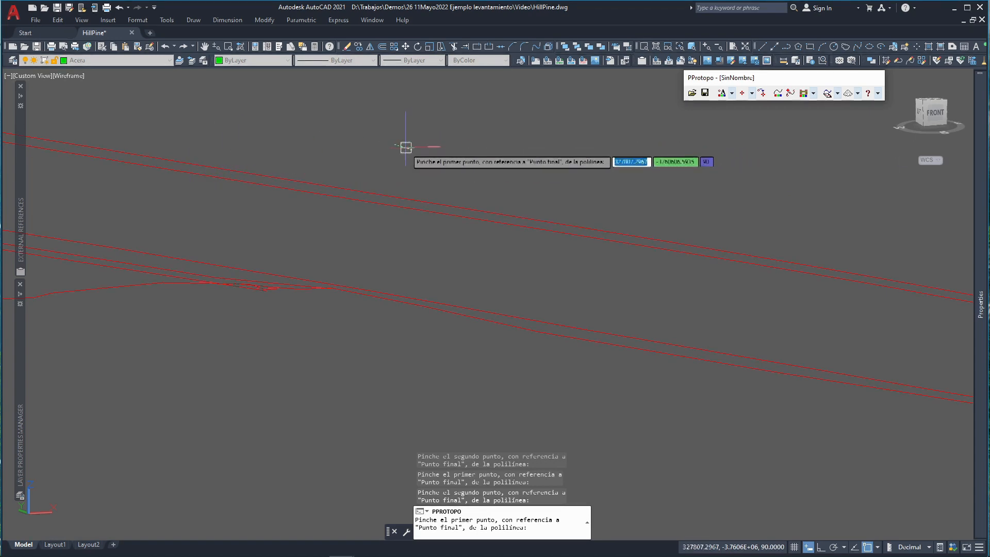
pyautogui.press('Return')
# - Examine the repaired red 3D polylines along the whole road from the left and front sides for elevation irregularities
pyautogui.scroll(-10, 360, 222)
pyautogui.keyDown('shift'); pyautogui.moveTo(344, 253); pyautogui.dragTo(464, 261, button='middle'); pyautogui.keyUp('shift')
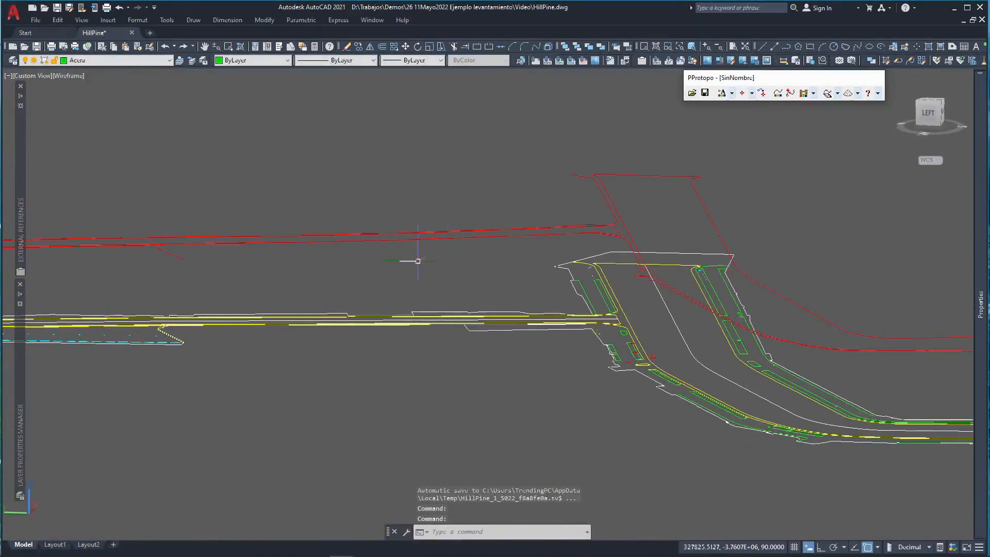
pyautogui.scroll(3, 312, 245)
pyautogui.moveTo(312, 245); pyautogui.dragTo(630, 275, button='middle')
pyautogui.scroll(5, 324, 267)
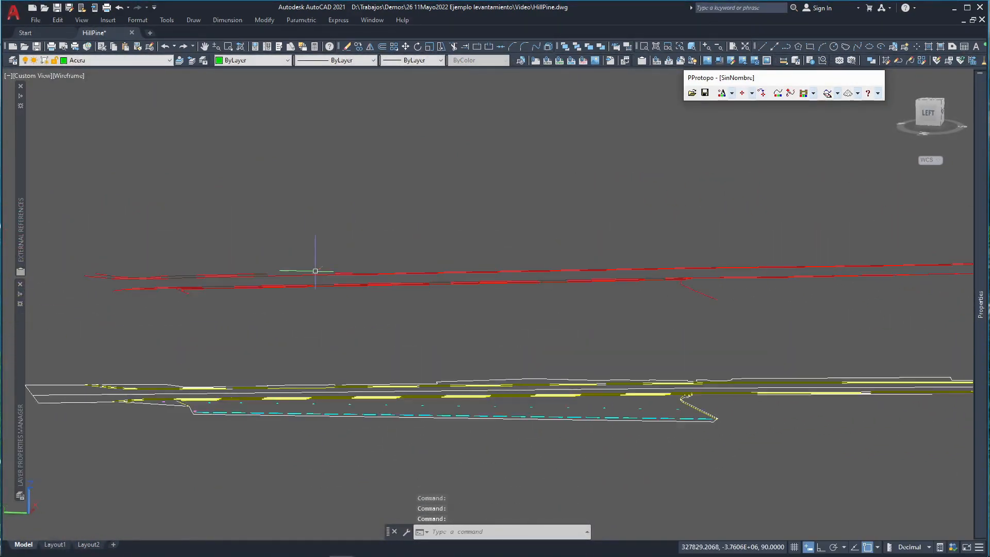
pyautogui.keyDown('shift'); pyautogui.moveTo(170, 335); pyautogui.dragTo(203, 345, button='middle'); pyautogui.keyUp('shift')
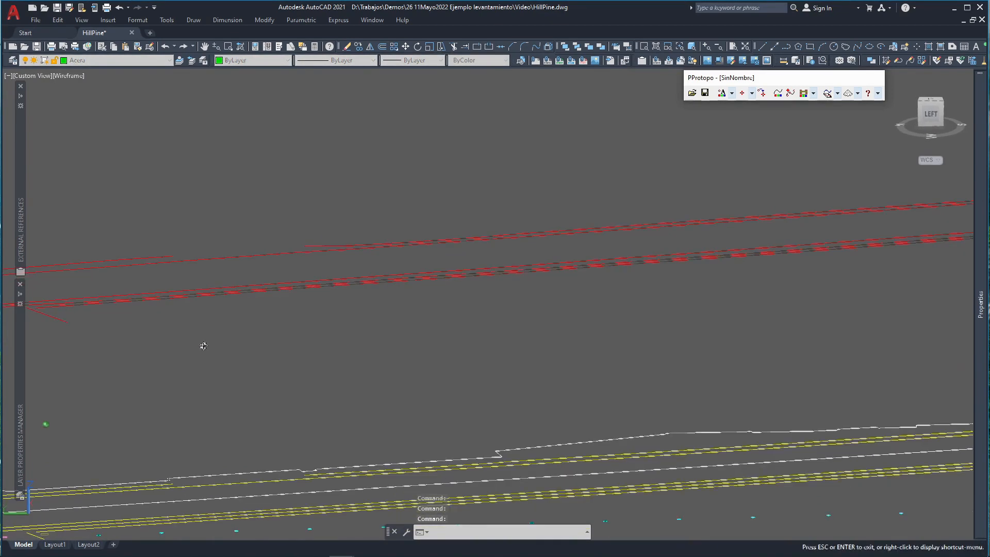
pyautogui.scroll(-5, 465, 277)
pyautogui.moveTo(768, 279); pyautogui.dragTo(314, 290, button='middle')
pyautogui.moveTo(765, 333)
pyautogui.keyDown('shift'); pyautogui.mouseDown(button='middle')
pyautogui.moveTo(552, 321)
pyautogui.moveTo(574, 305)
pyautogui.mouseUp(button='middle'); pyautogui.keyUp('shift')
pyautogui.scroll(-2, 530, 305)
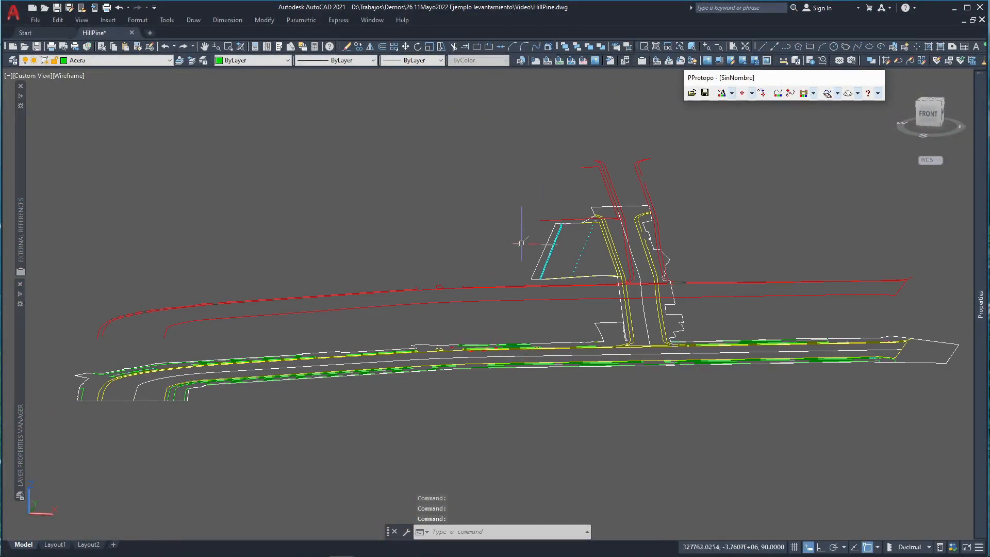
# - Examine the road and green sidewalk lines along the curved main road in plan and in a tilted front view
pyautogui.click(928, 102)
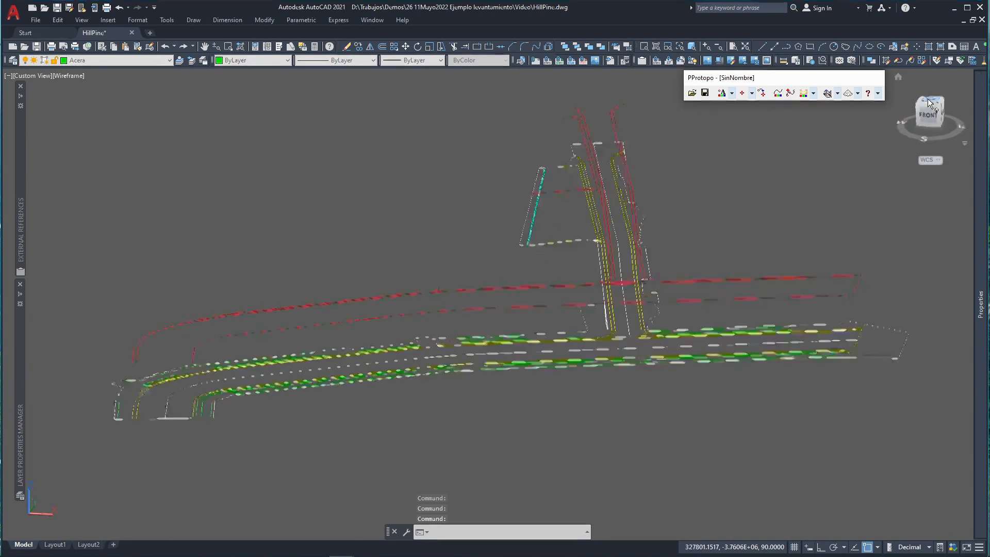
pyautogui.scroll(8, 482, 388)
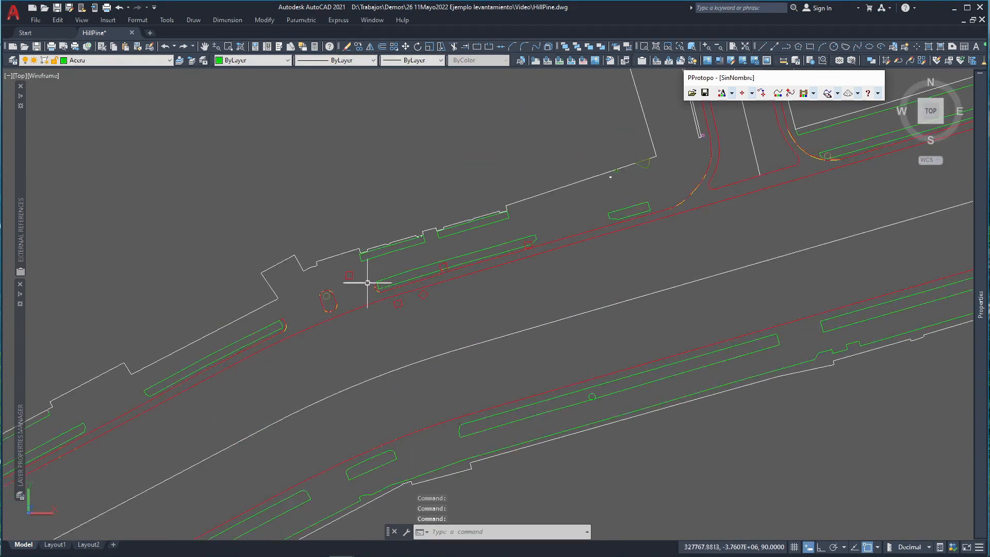
pyautogui.moveTo(188, 361)
pyautogui.mouseDown(button='middle')
pyautogui.moveTo(426, 274)
pyautogui.moveTo(461, 276)
pyautogui.mouseUp(button='middle')
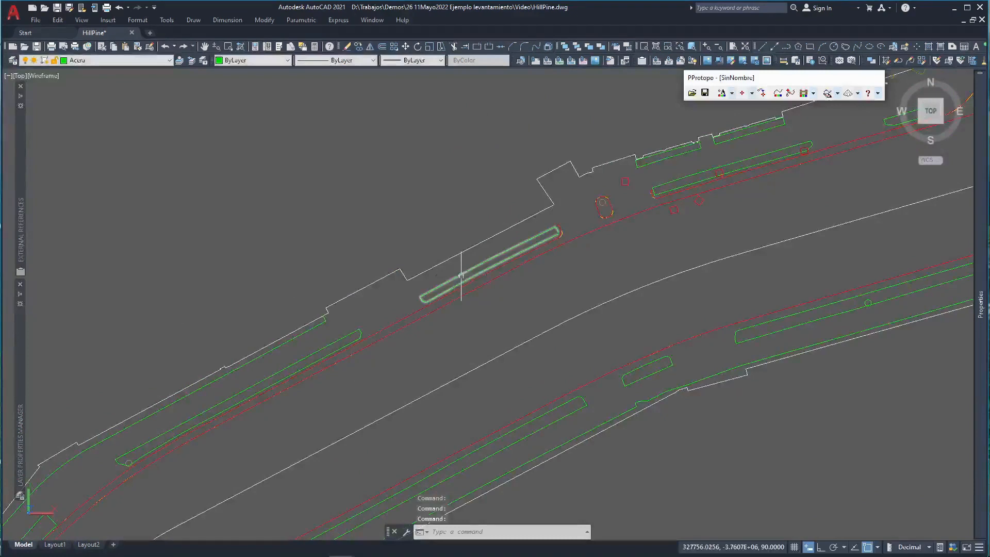
pyautogui.moveTo(829, 255)
pyautogui.mouseDown(button='middle')
pyautogui.moveTo(772, 257)
pyautogui.moveTo(665, 312)
pyautogui.mouseUp(button='middle')
pyautogui.moveTo(461, 297)
pyautogui.mouseDown(button='middle')
pyautogui.moveTo(449, 238)
pyautogui.moveTo(462, 304)
pyautogui.mouseUp(button='middle')
pyautogui.click(931, 111)
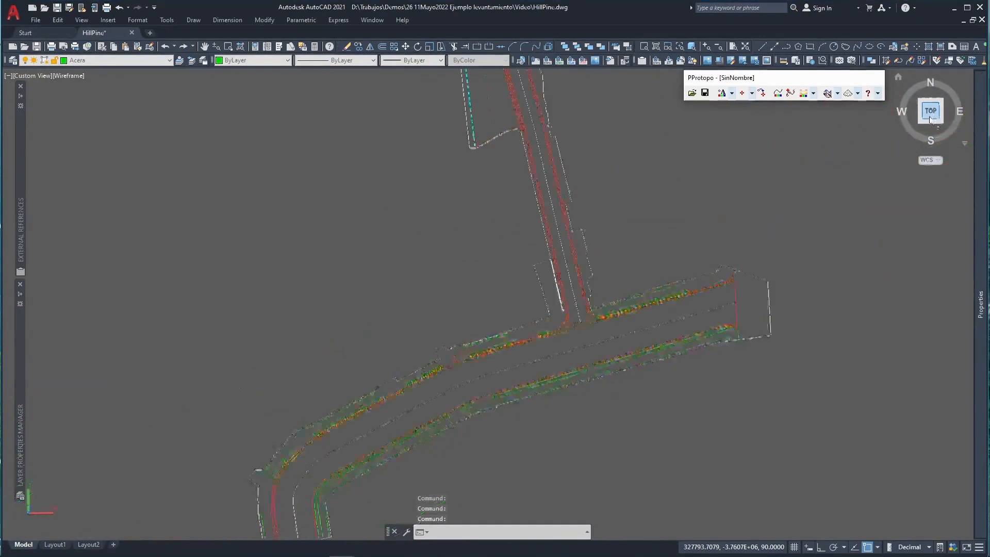
pyautogui.scroll(6, 421, 412)
pyautogui.moveTo(398, 430); pyautogui.dragTo(495, 256, button='middle')
pyautogui.scroll(-2, 403, 295)
pyautogui.keyDown('shift'); pyautogui.moveTo(376, 327); pyautogui.dragTo(380, 303, button='middle'); pyautogui.keyUp('shift')
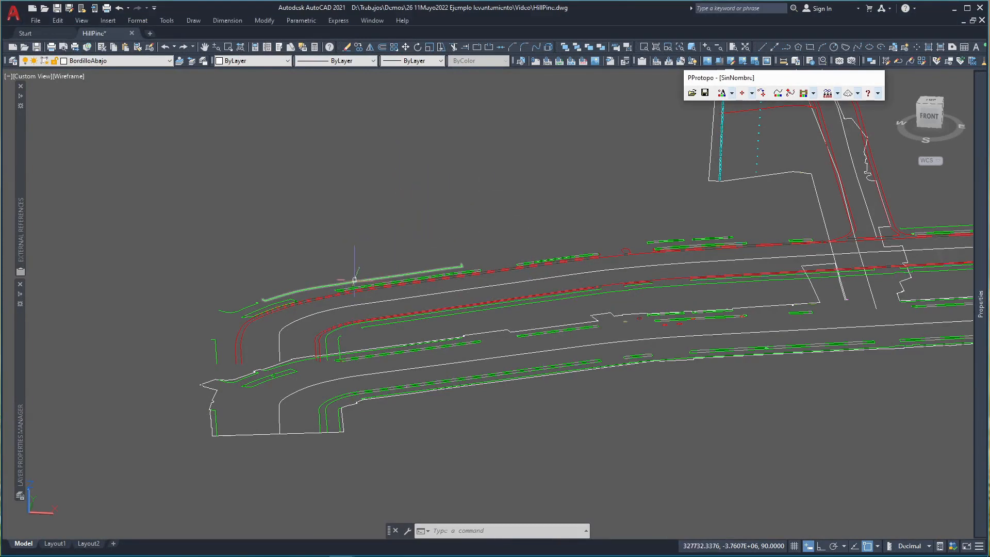
# - Inspect the vertex spacing of the VIAS3D road polylines around the bend in top view, leaving nothing selected
pyautogui.click(932, 102)
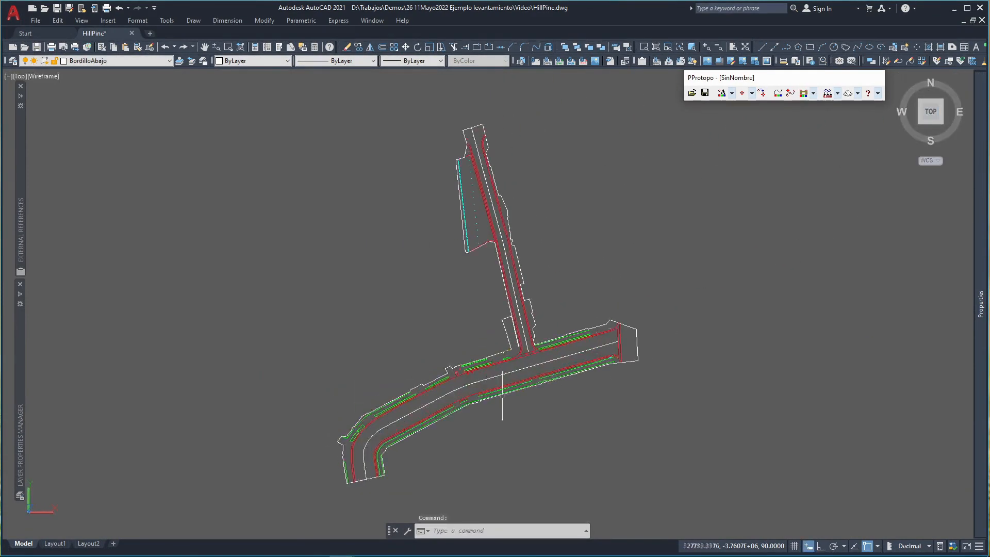
pyautogui.scroll(3, 364, 443)
pyautogui.scroll(3, 361, 445)
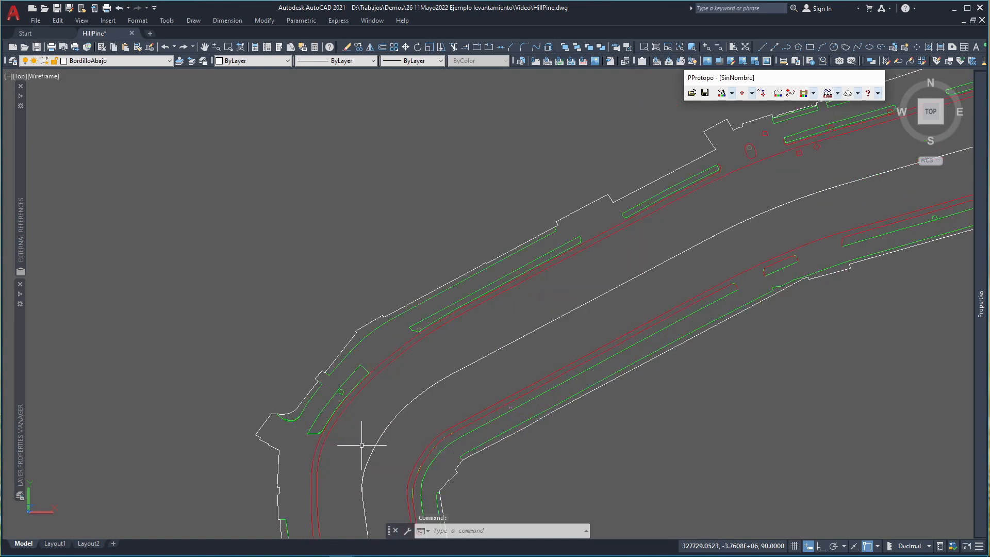
pyautogui.click(332, 430)
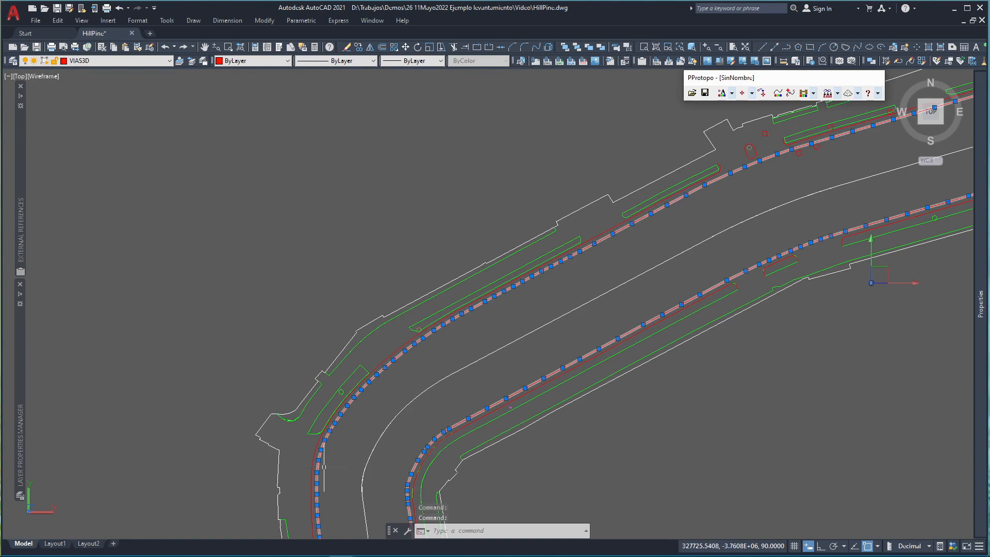
pyautogui.scroll(2, 331, 436)
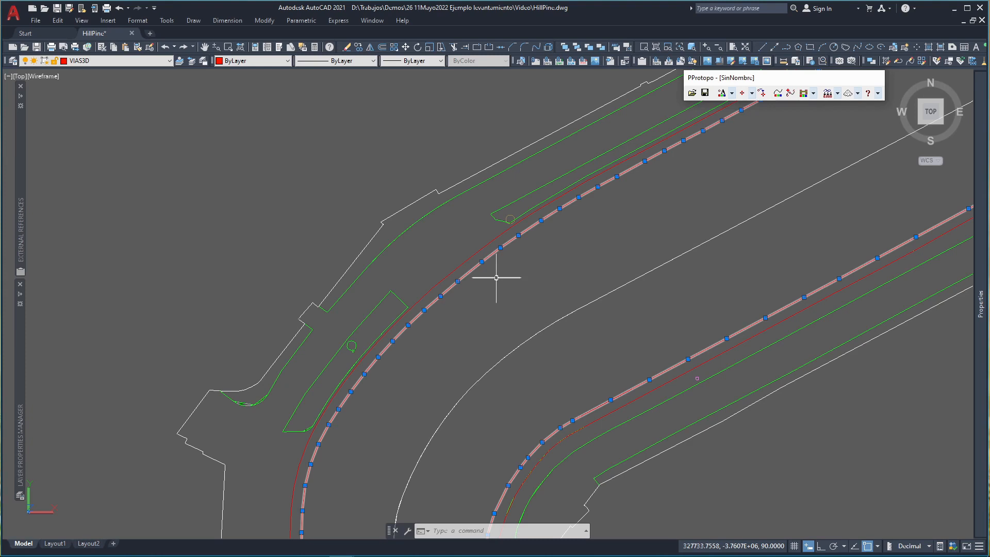
pyautogui.press('Escape')
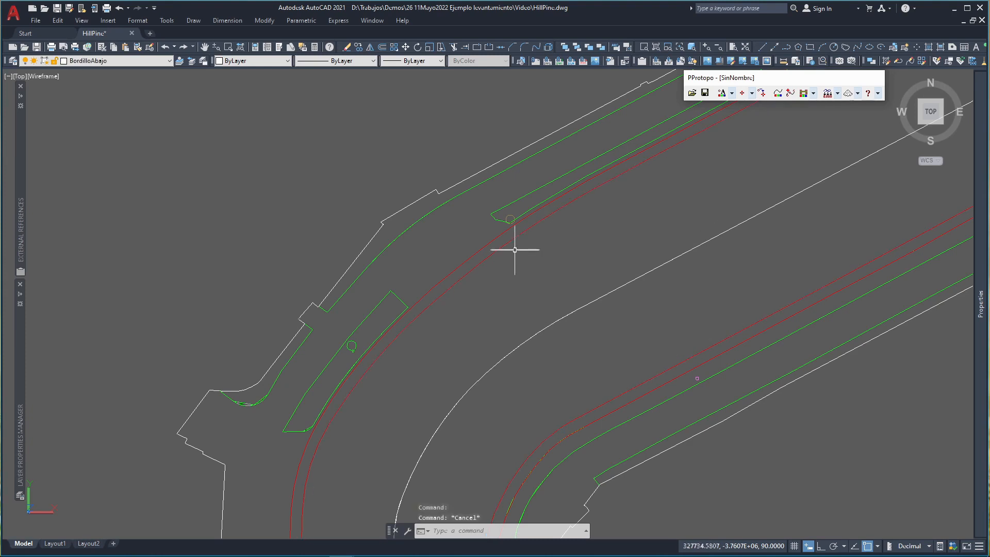
# - Inspect the vertices of the ACERA3D polylines at the corner ends of the two green strips near the outer bend
pyautogui.scroll(5, 503, 222)
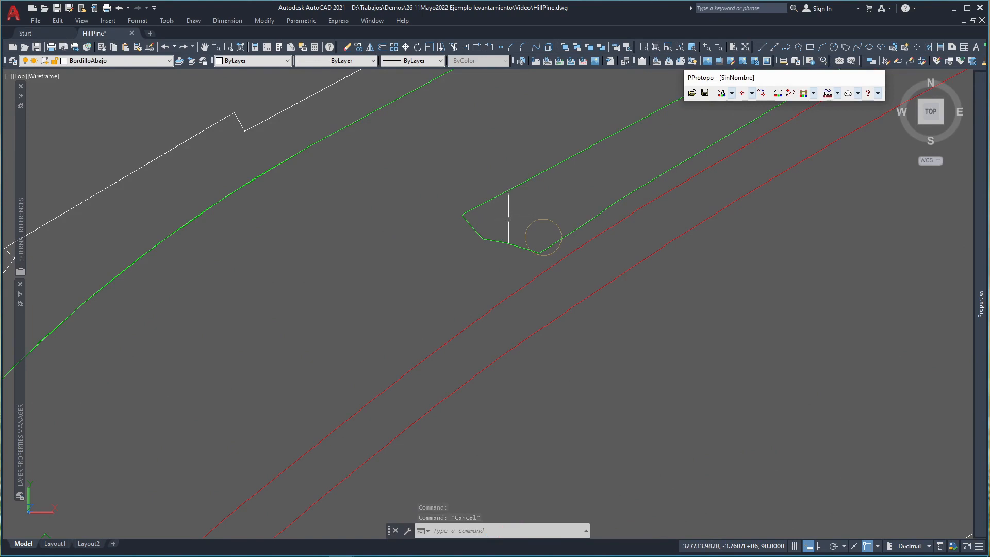
pyautogui.click(507, 241)
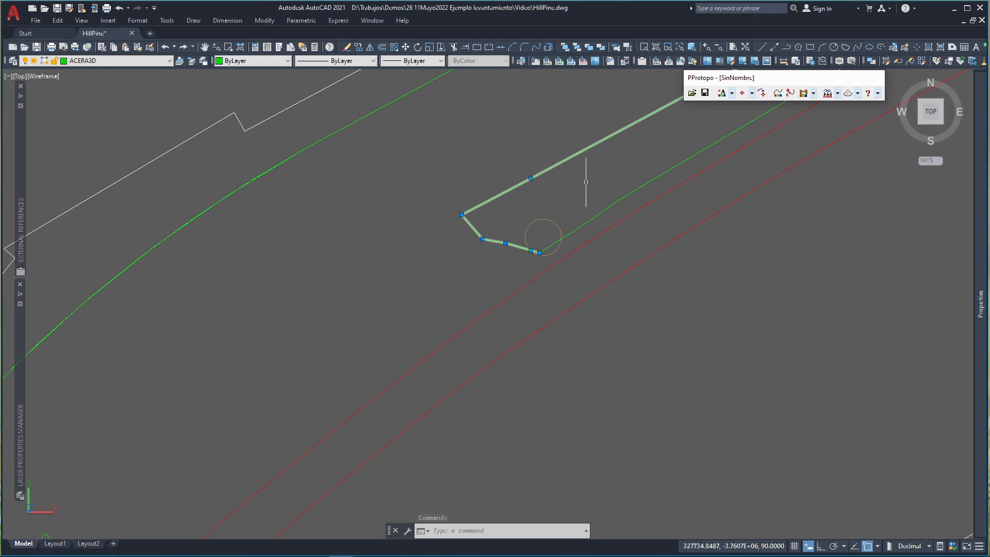
pyautogui.press('Escape')
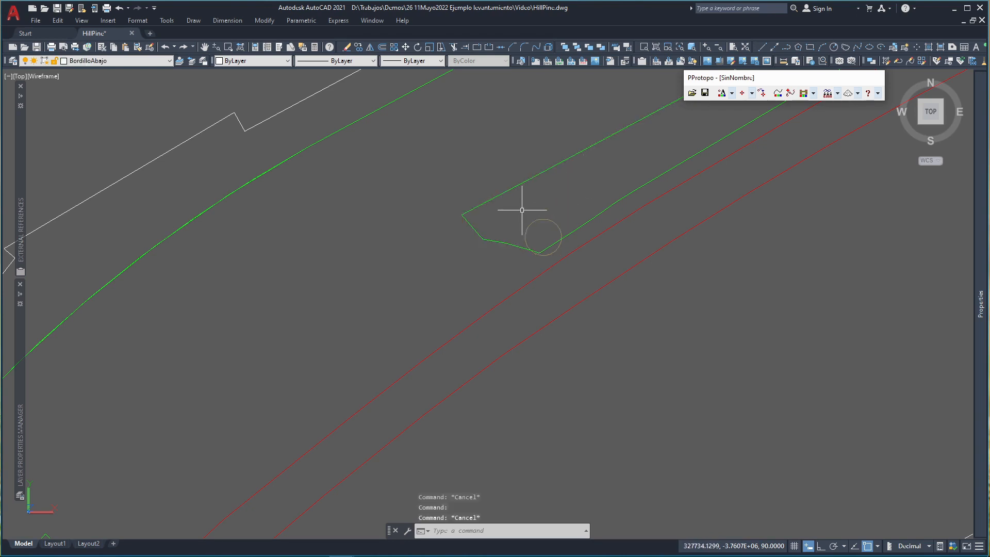
pyautogui.scroll(-3, 510, 220)
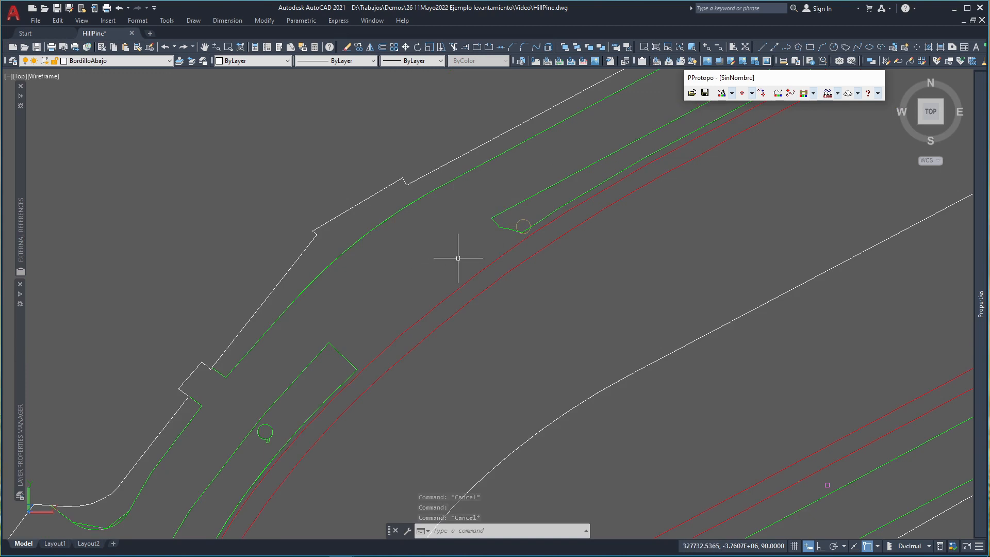
pyautogui.moveTo(321, 337); pyautogui.dragTo(434, 208, button='middle')
pyautogui.moveTo(281, 353); pyautogui.dragTo(400, 216, button='middle')
pyautogui.scroll(4, 398, 283)
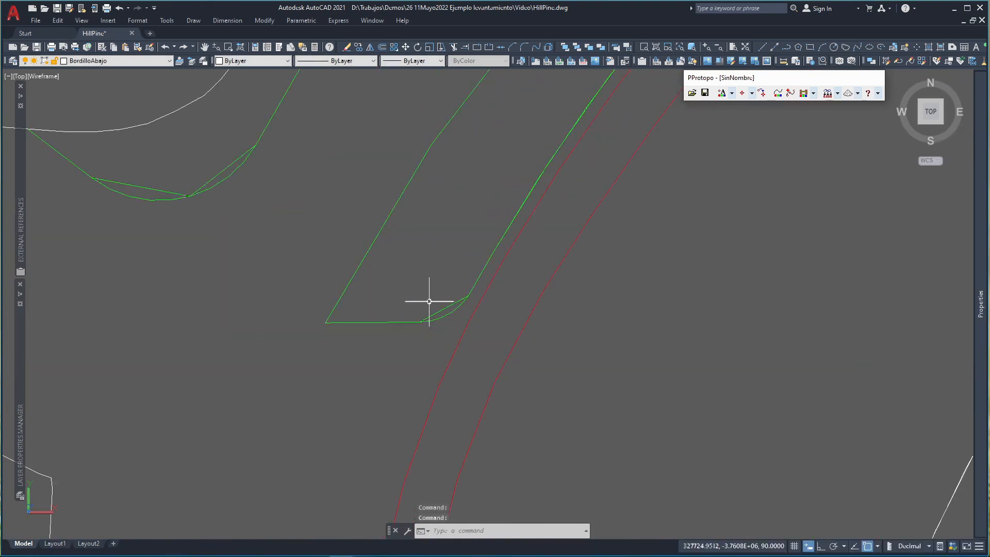
pyautogui.click(430, 317)
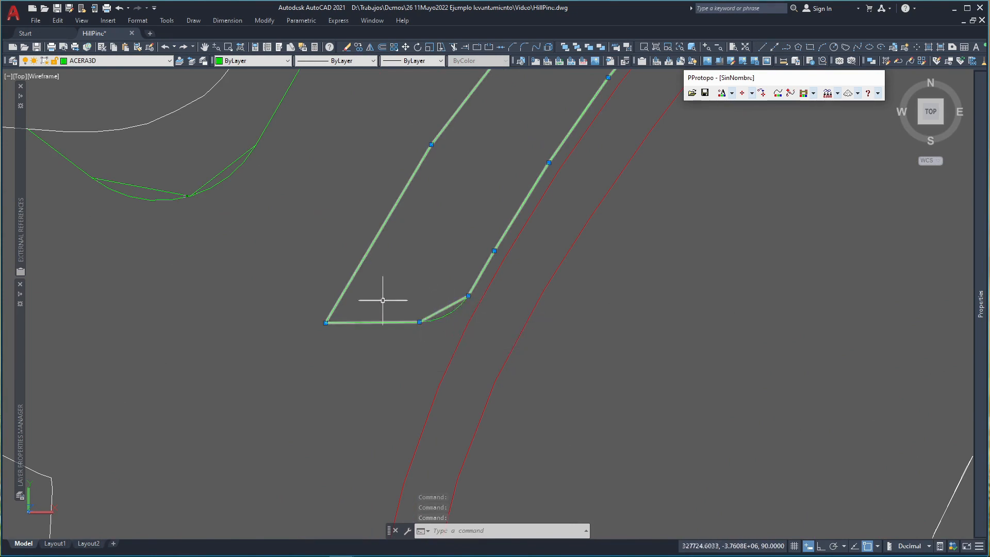
pyautogui.scroll(-3, 536, 343)
pyautogui.press('Escape')
# - Compare the overlapping curved and straight-segment sidewalk and kerb lines around the inner bend of the road
pyautogui.scroll(-4, 609, 395)
pyautogui.moveTo(661, 475); pyautogui.dragTo(528, 339, button='middle')
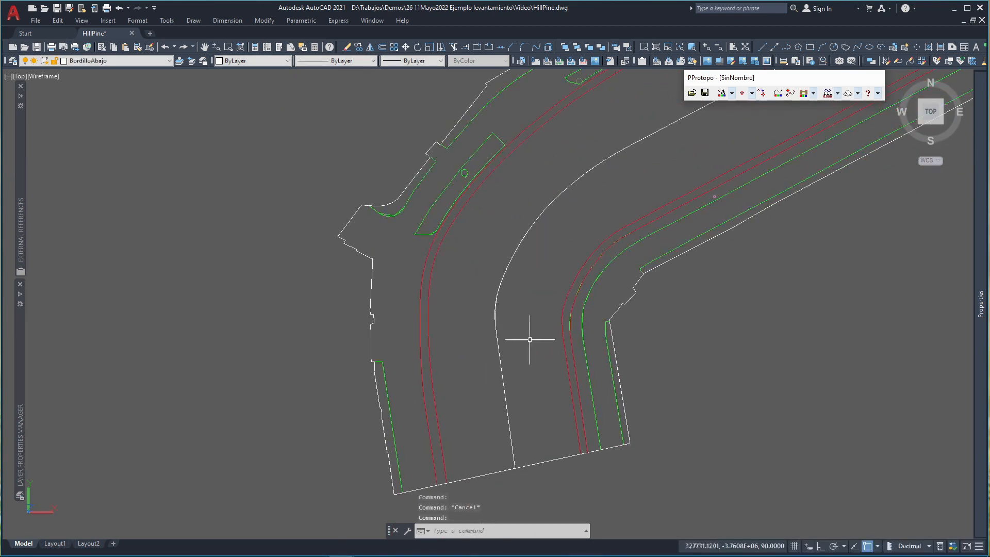
pyautogui.scroll(3, 571, 322)
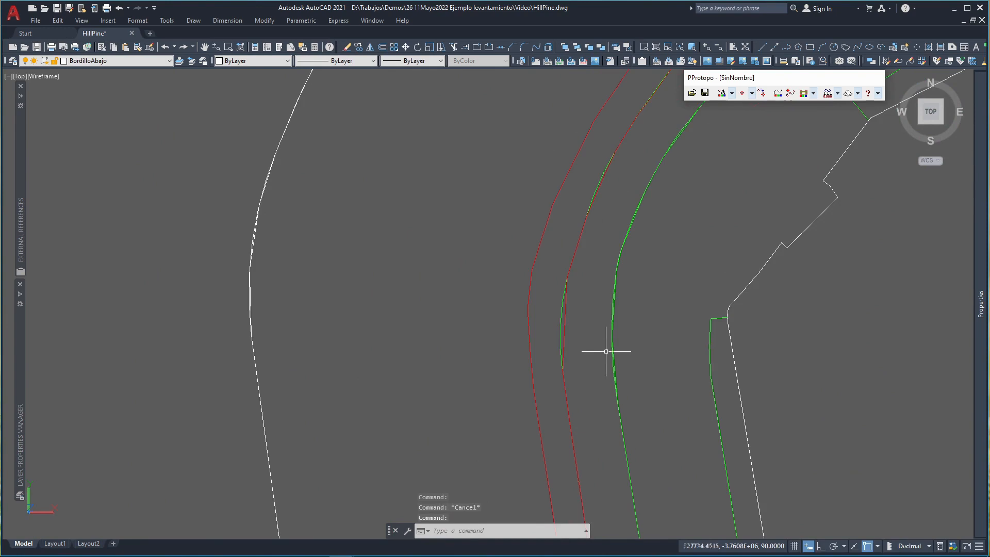
pyautogui.moveTo(642, 360); pyautogui.dragTo(583, 344, button='middle')
pyautogui.scroll(3, 563, 350)
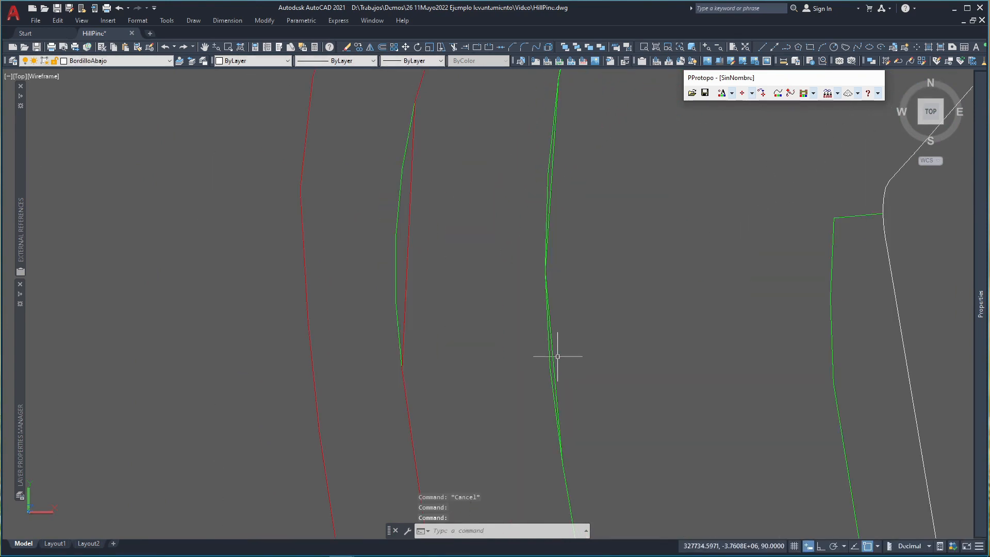
pyautogui.scroll(-6, 557, 361)
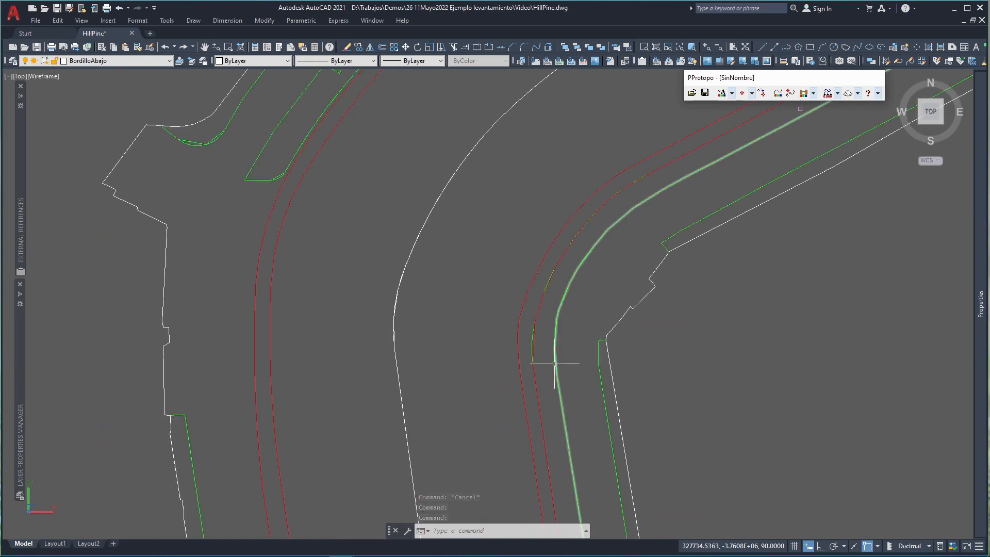
pyautogui.scroll(-3, 436, 283)
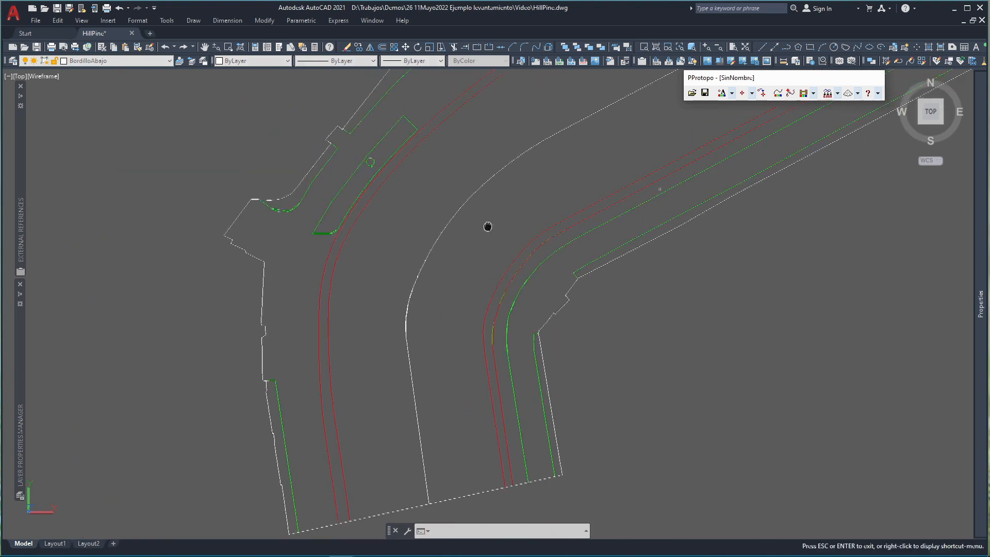
# - Set the interval between intersection points in 2D arcs to 0.25 in the MDP intersection settings
pyautogui.scroll(-2, 522, 203)
pyautogui.scroll(3, 577, 206)
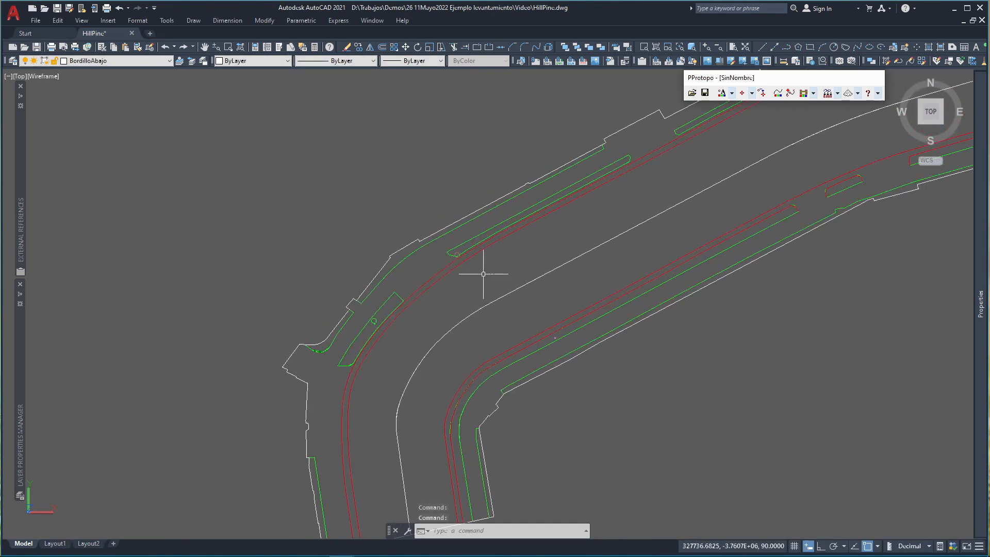
pyautogui.click(848, 93)
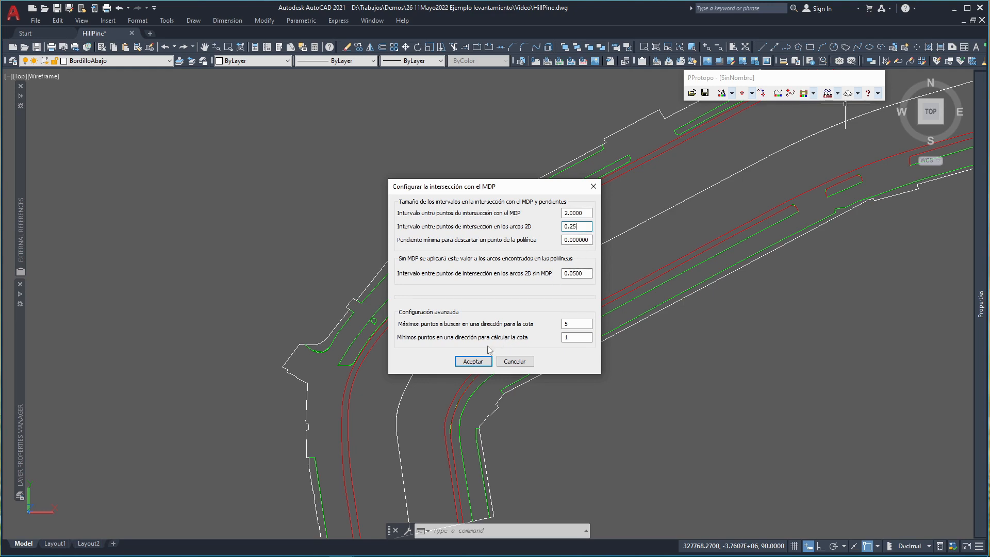
pyautogui.click(477, 364)
# - Select every object in the entire drawing on layer ACERA3D with Quick Select and delete them
pyautogui.scroll(3, 347, 376)
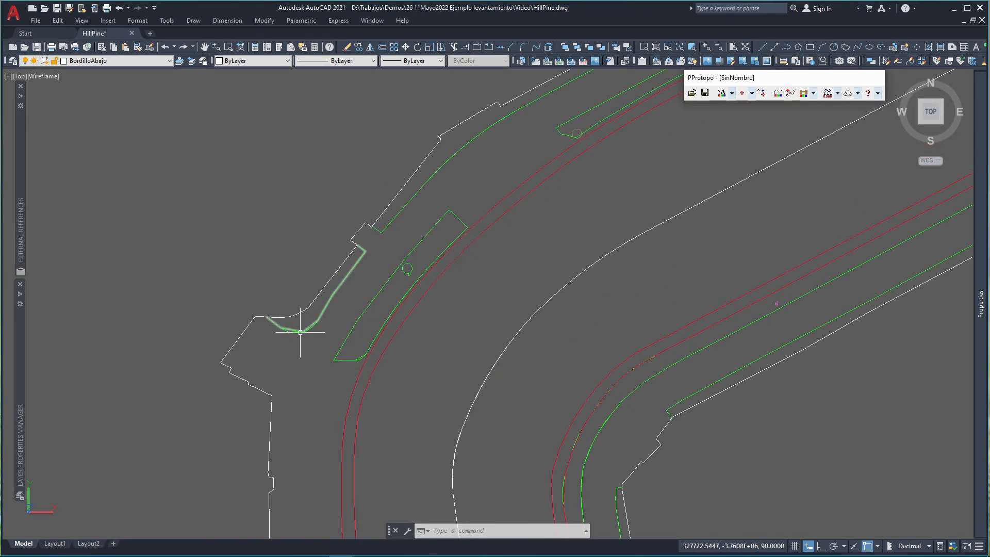
pyautogui.moveTo(982, 256)
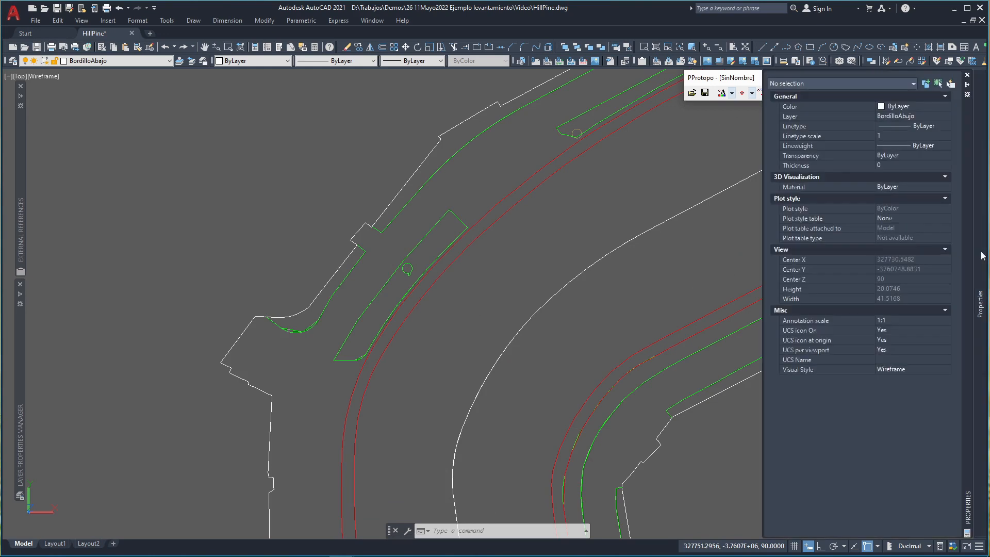
pyautogui.click(950, 85)
pyautogui.click(610, 213)
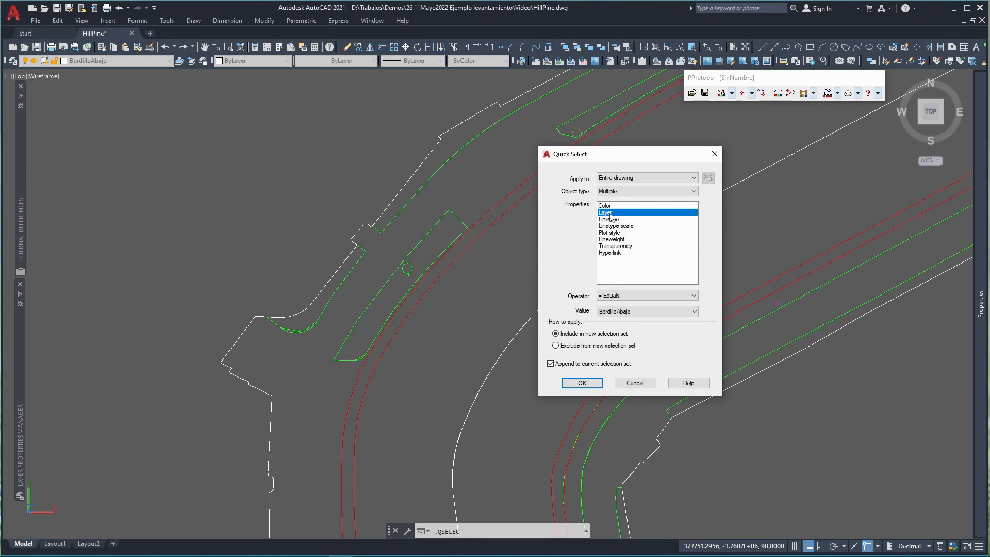
pyautogui.click(626, 311)
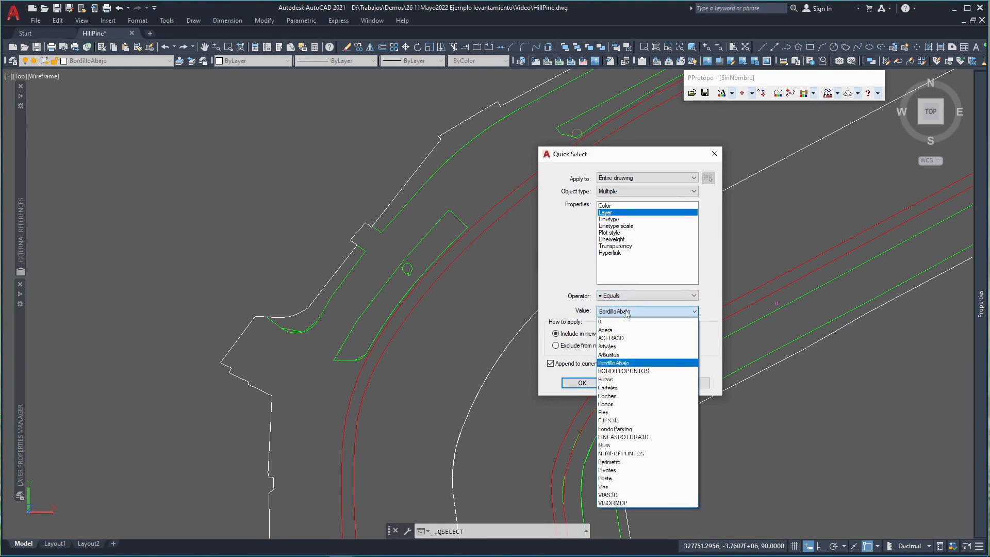
pyautogui.click(616, 338)
pyautogui.click(588, 381)
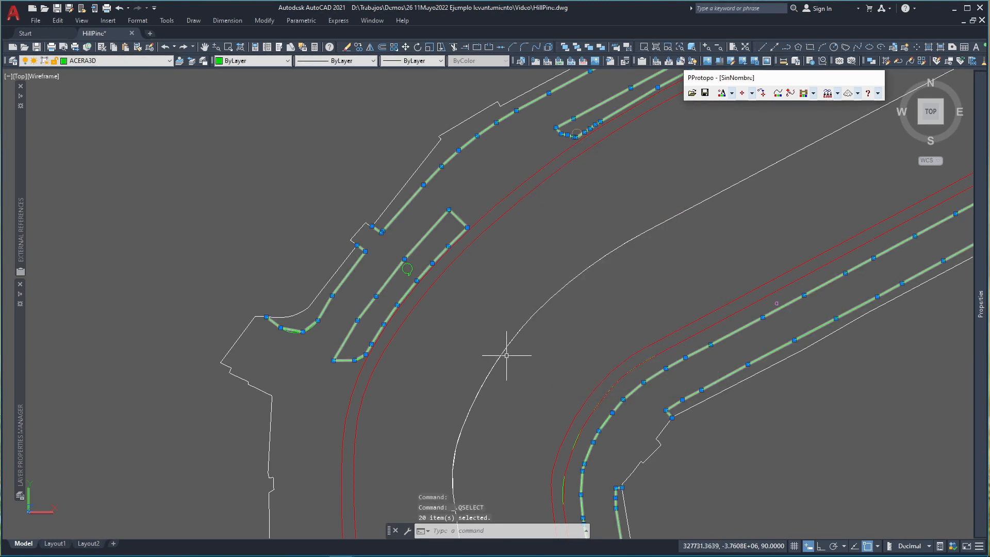
pyautogui.press('Delete')
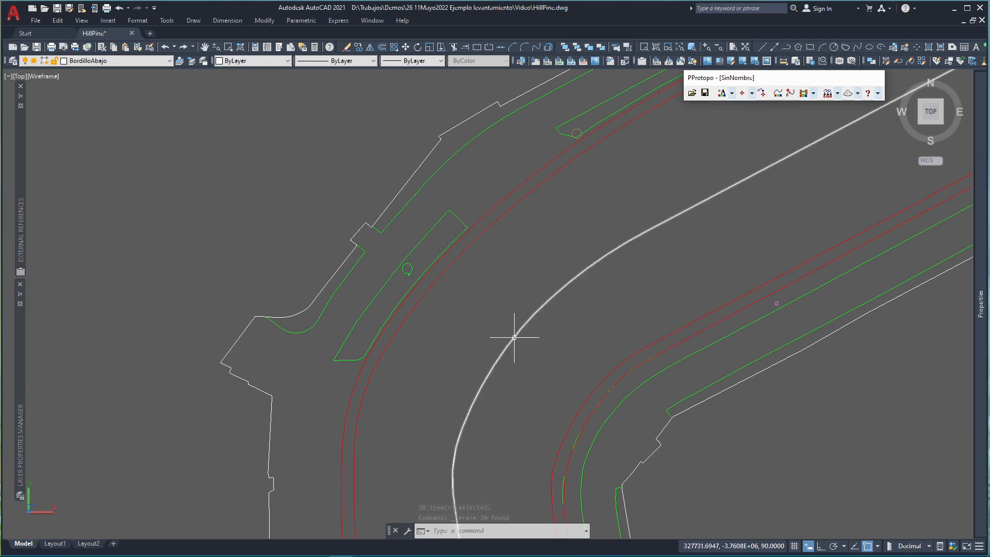
# - Select every object in the entire drawing on layer EJES3D with Quick Select and delete them
pyautogui.moveTo(982, 213)
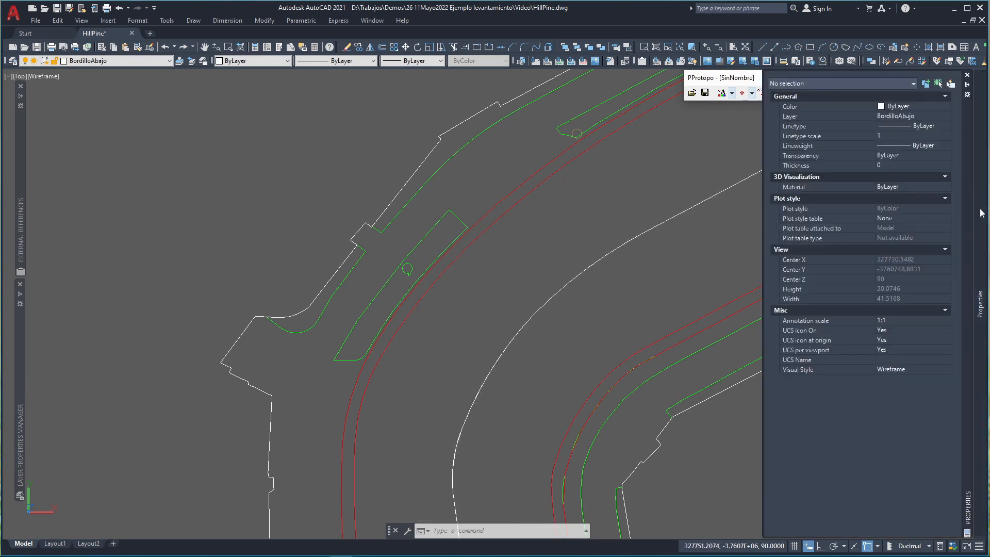
pyautogui.click(951, 83)
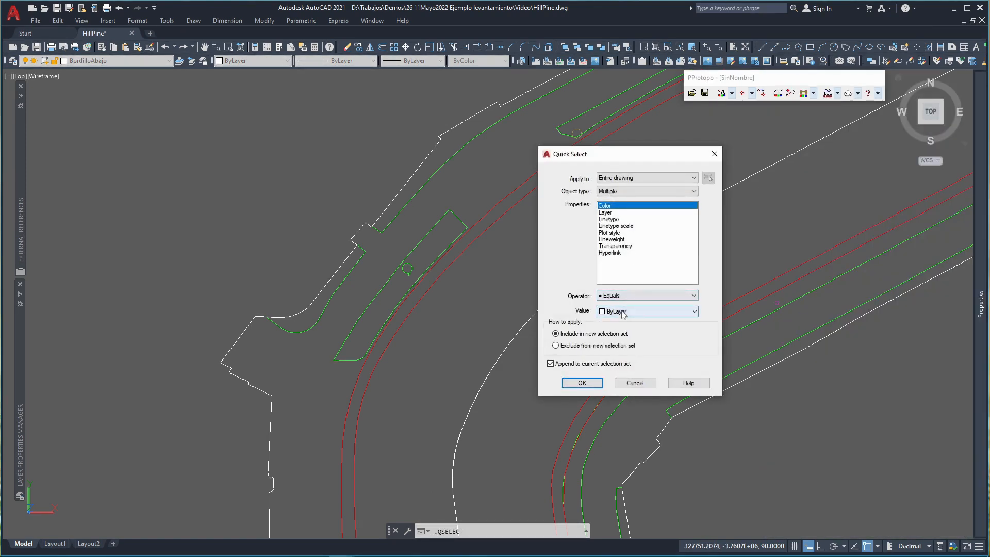
pyautogui.click(616, 213)
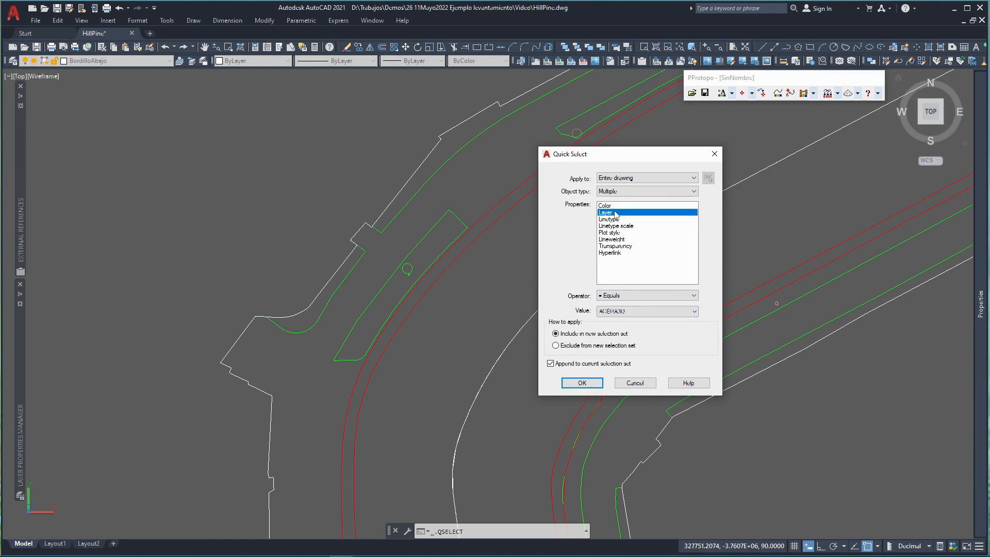
pyautogui.click(637, 311)
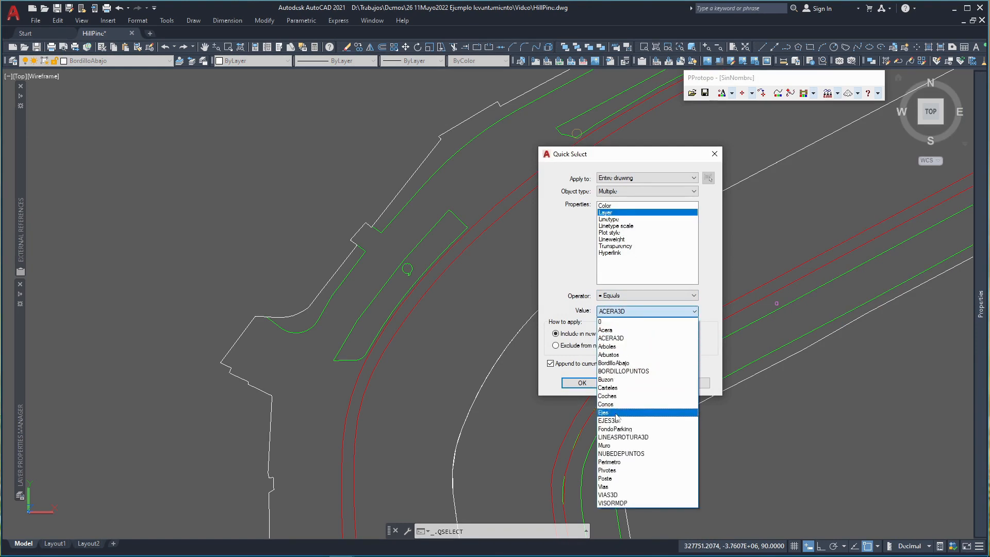
pyautogui.click(617, 422)
pyautogui.click(588, 384)
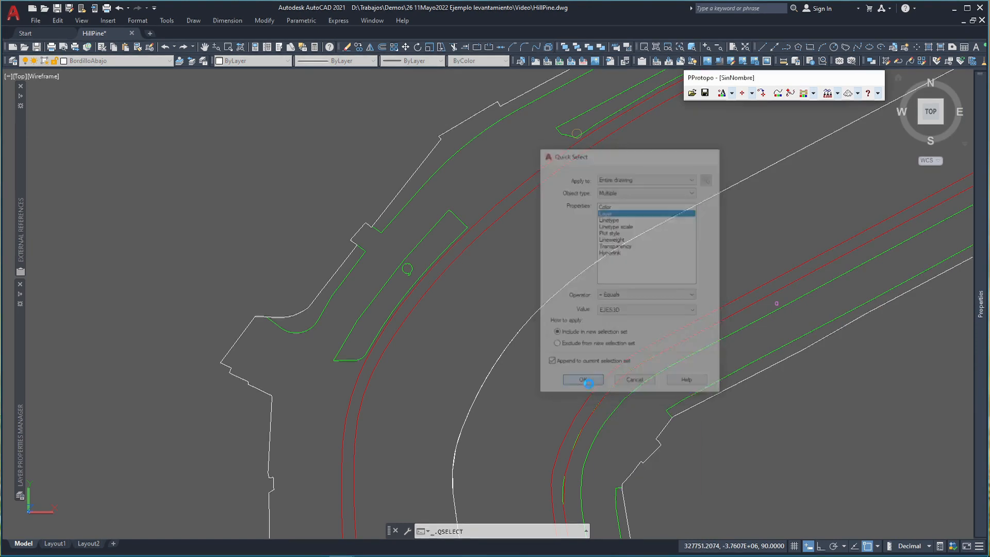
pyautogui.press('Delete')
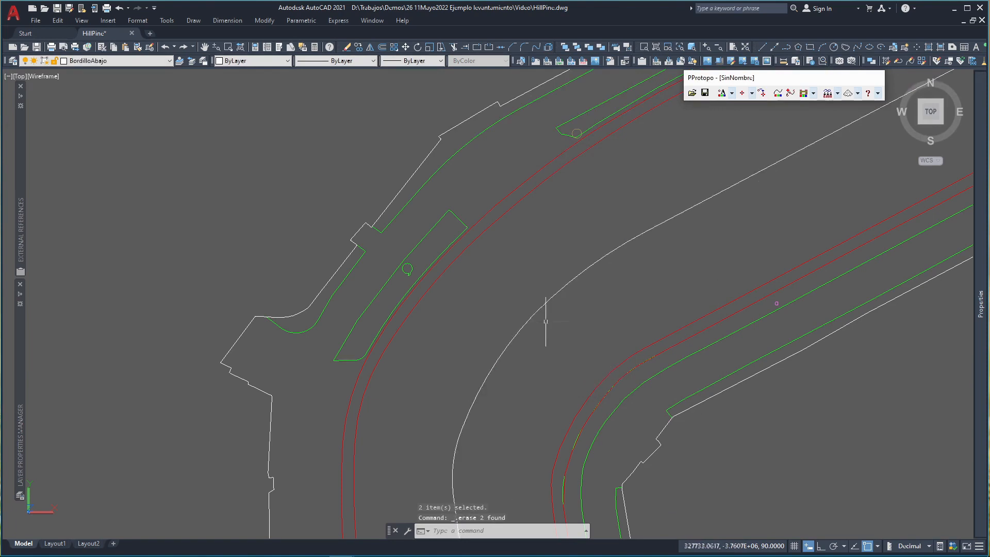
# - Review the 2D arc point interval in the MDP intersection settings and accept the configuration
pyautogui.click(849, 94)
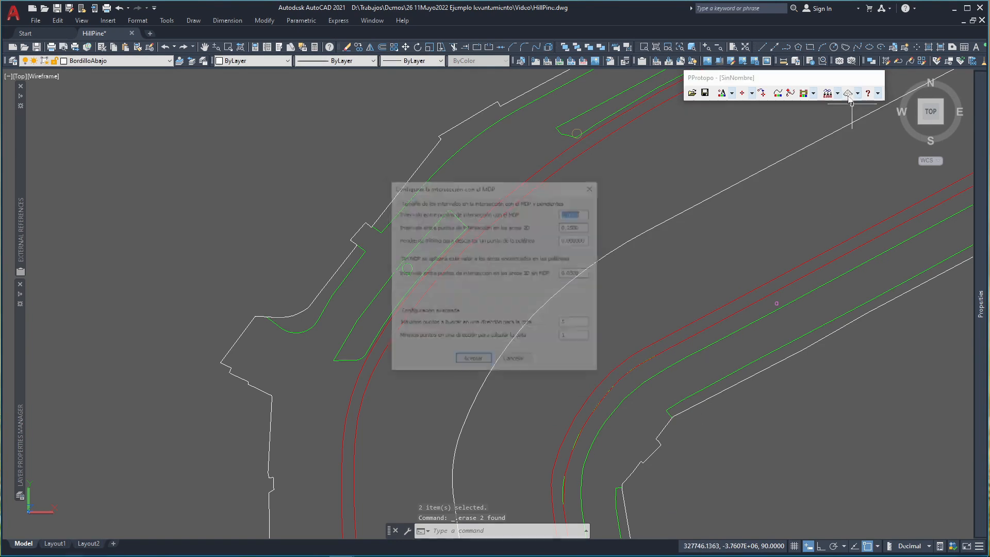
pyautogui.click(587, 226)
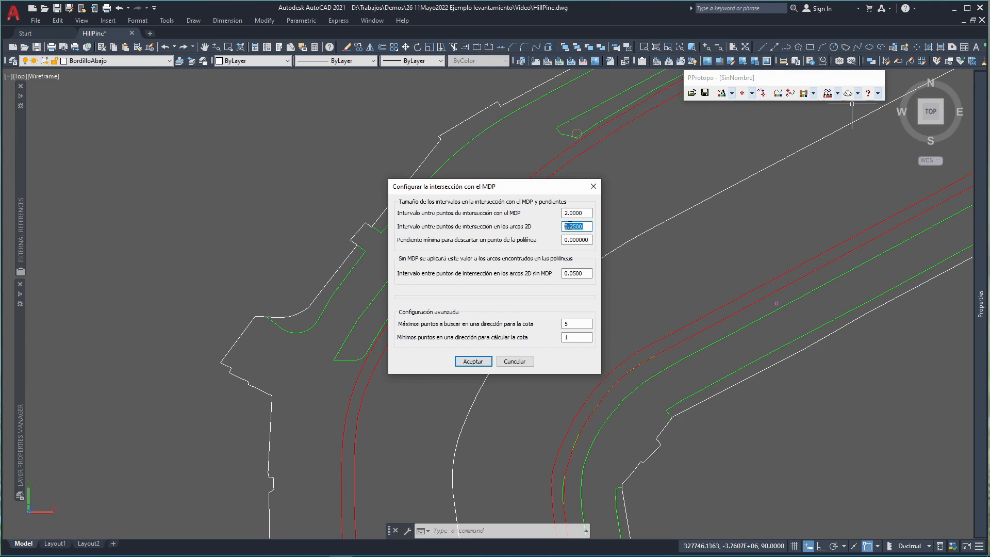
pyautogui.click(474, 361)
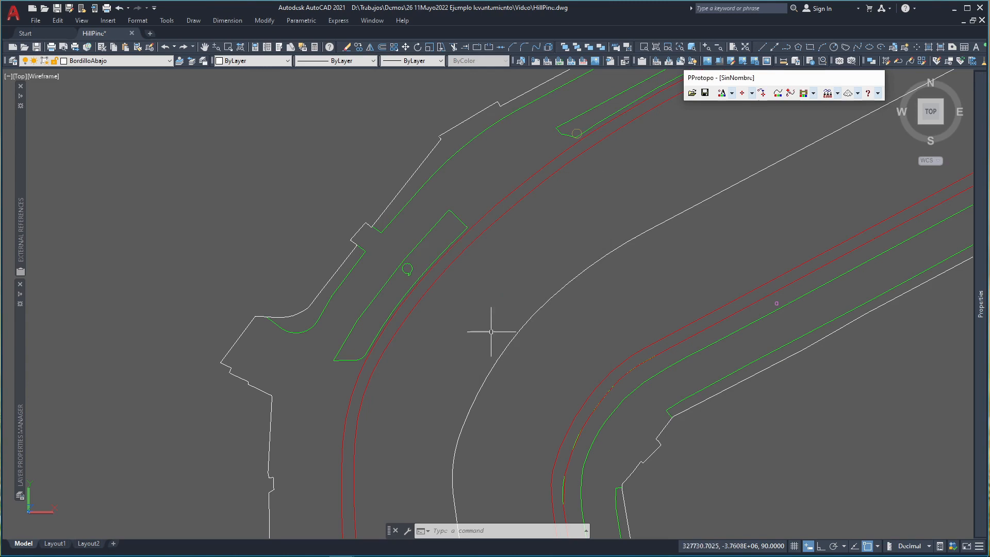
# - Start a polyline projection with entities selected by layer and choose Acera as the source layer
pyautogui.click(839, 94)
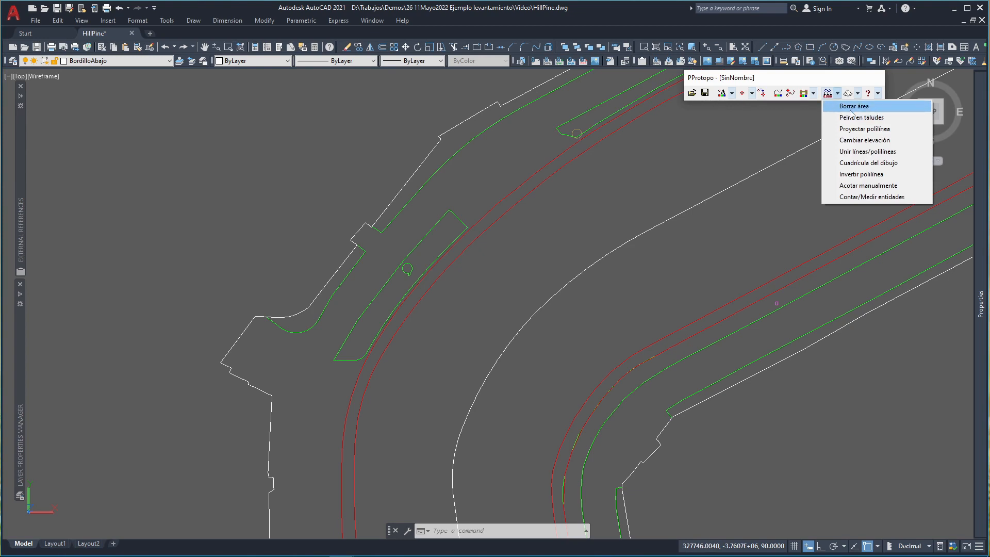
pyautogui.click(860, 130)
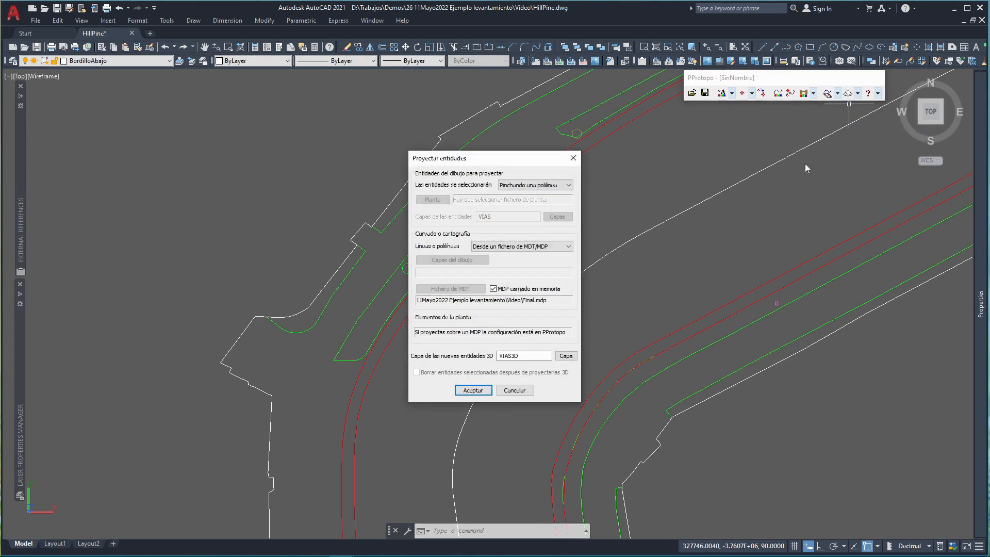
pyautogui.click(544, 186)
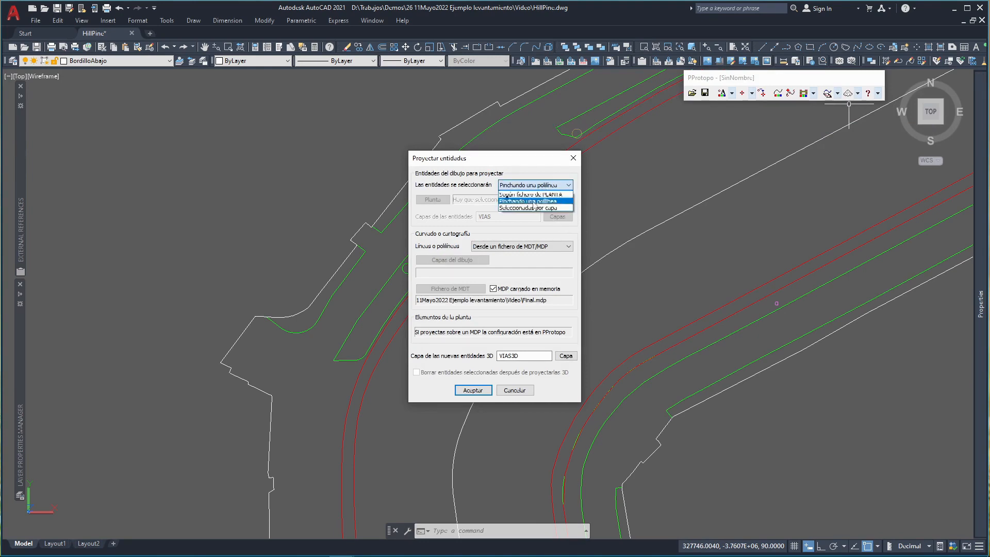
pyautogui.click(533, 208)
pyautogui.click(557, 216)
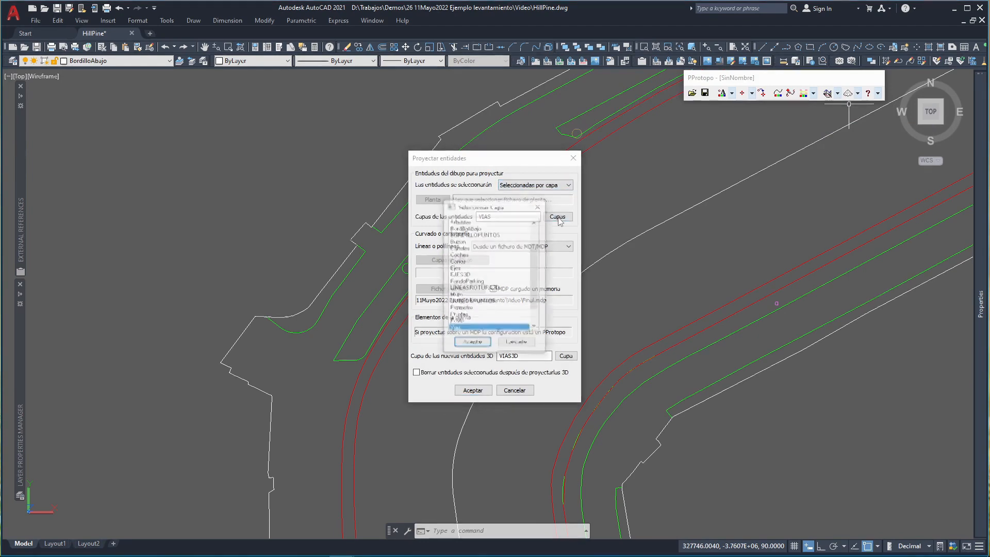
pyautogui.scroll(3, 490, 262)
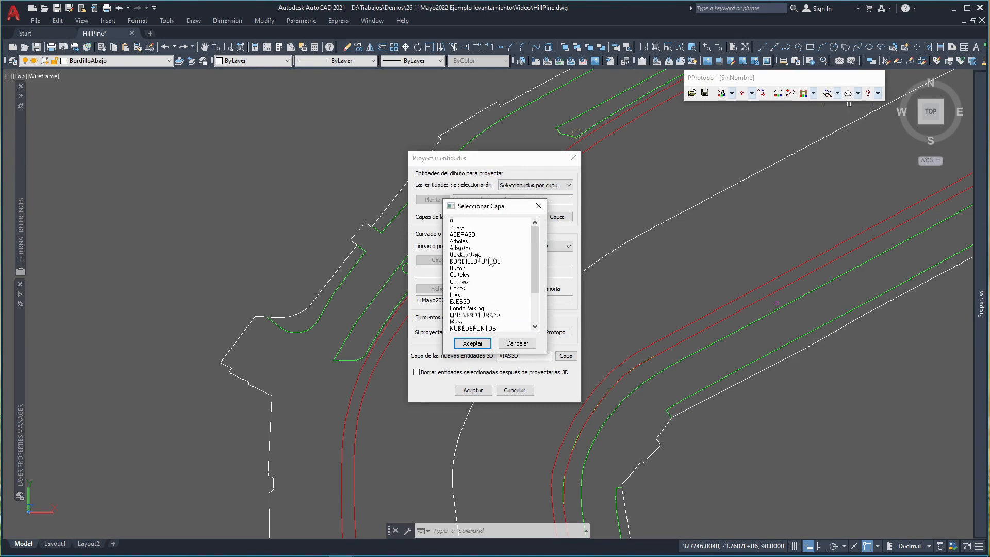
pyautogui.doubleClick(474, 235)
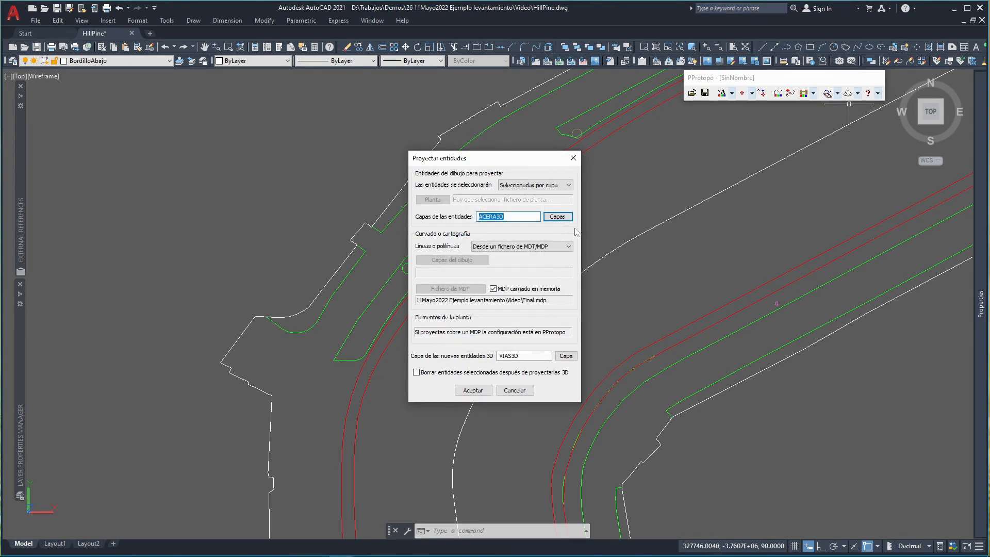
pyautogui.click(558, 217)
pyautogui.doubleClick(473, 229)
# - Choose ACERA3D as the layer for the new 3D entities and run the projection onto the MDP loaded in memory
pyautogui.click(567, 357)
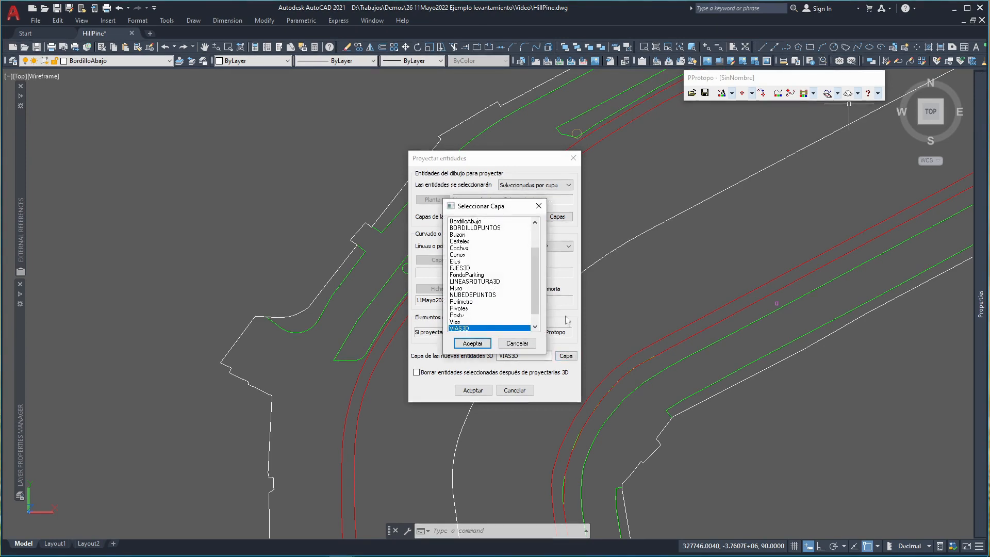
pyautogui.moveTo(533, 280); pyautogui.dragTo(533, 249)
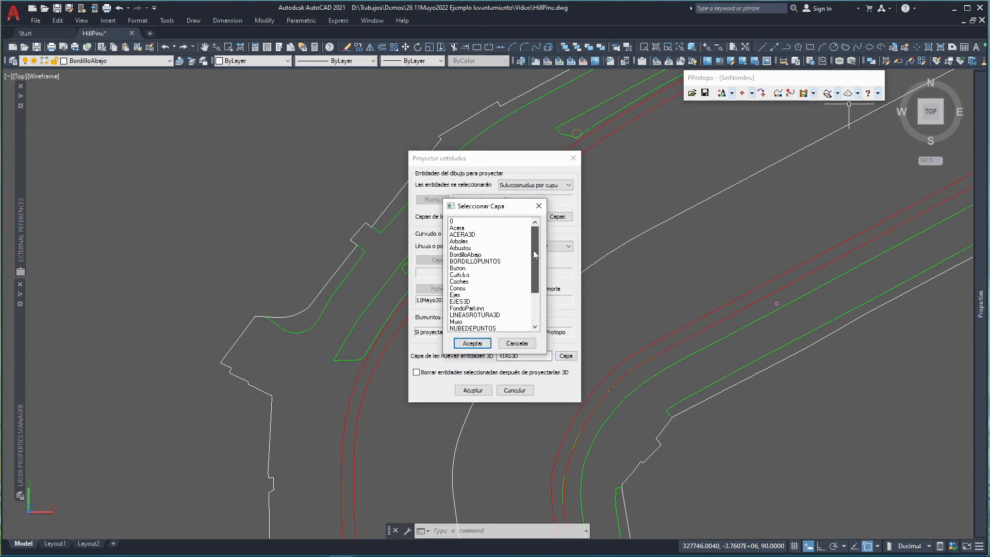
pyautogui.click(469, 236)
pyautogui.click(481, 344)
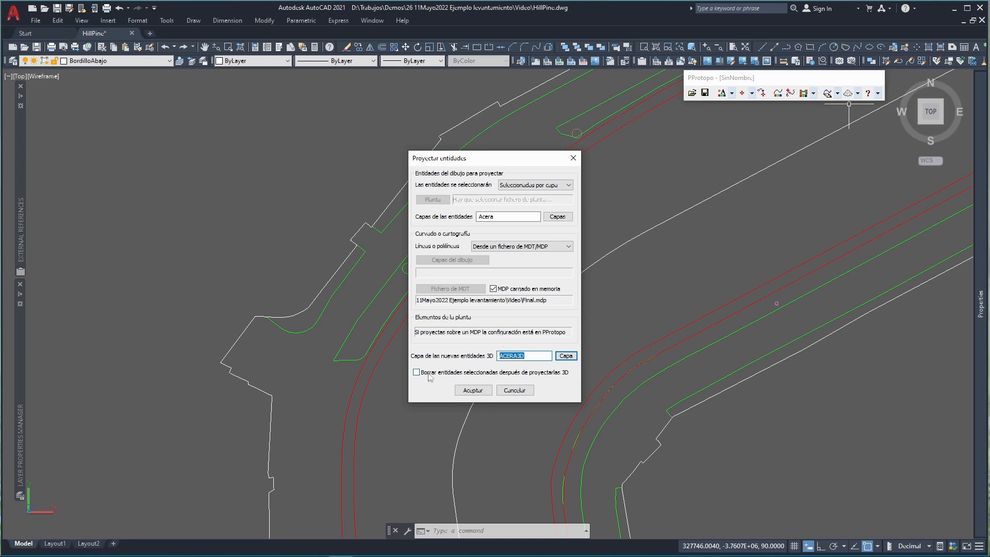
pyautogui.click(472, 390)
# - Examine how the reprojected sidewalk lines follow the rounded strip corner and the neighbouring curve at the outer bend
pyautogui.scroll(6, 362, 366)
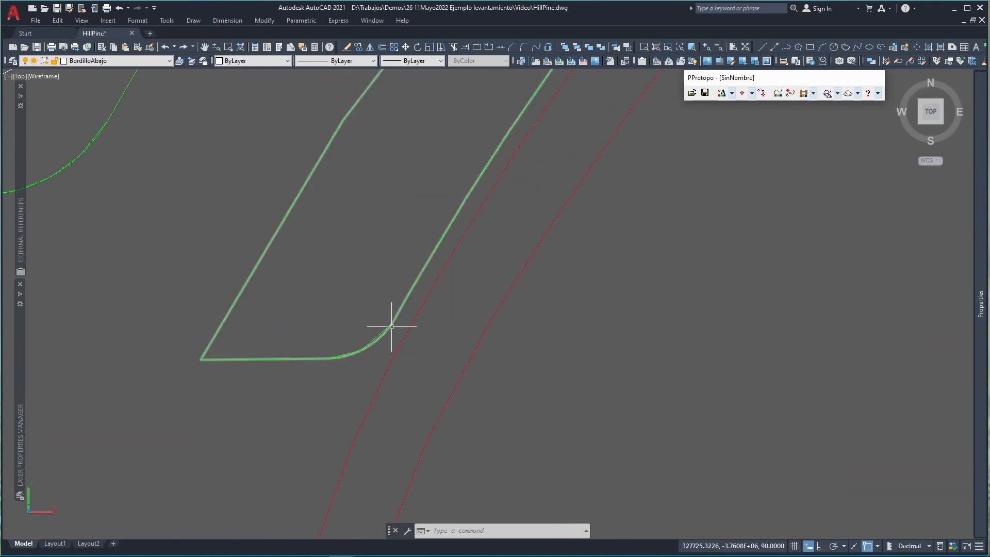
pyautogui.moveTo(234, 302)
pyautogui.mouseDown(button='middle')
pyautogui.moveTo(270, 301)
pyautogui.moveTo(393, 332)
pyautogui.mouseUp(button='middle')
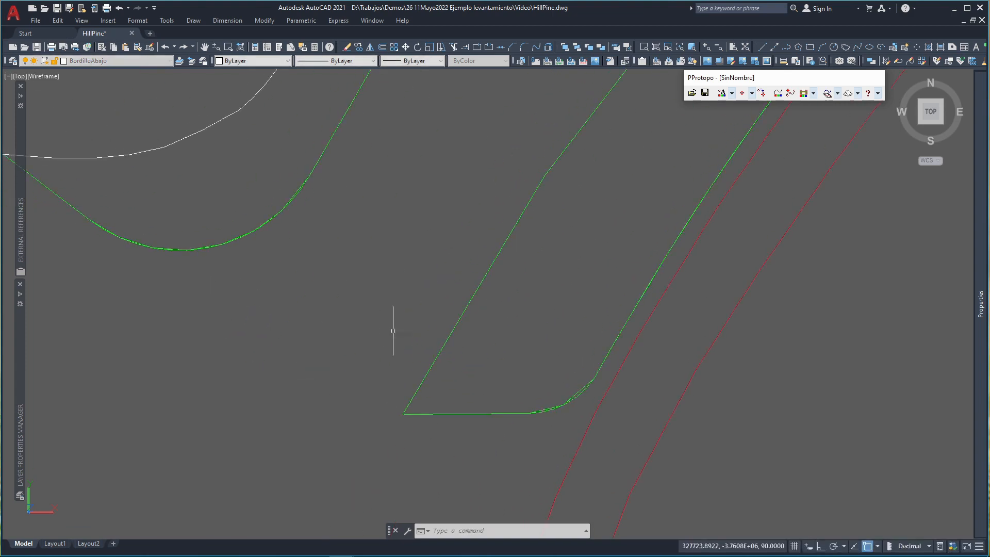
pyautogui.moveTo(580, 370); pyautogui.dragTo(431, 356, button='middle')
pyautogui.scroll(-4, 438, 350)
pyautogui.scroll(-3, 642, 381)
pyautogui.moveTo(643, 407); pyautogui.dragTo(523, 339, button='middle')
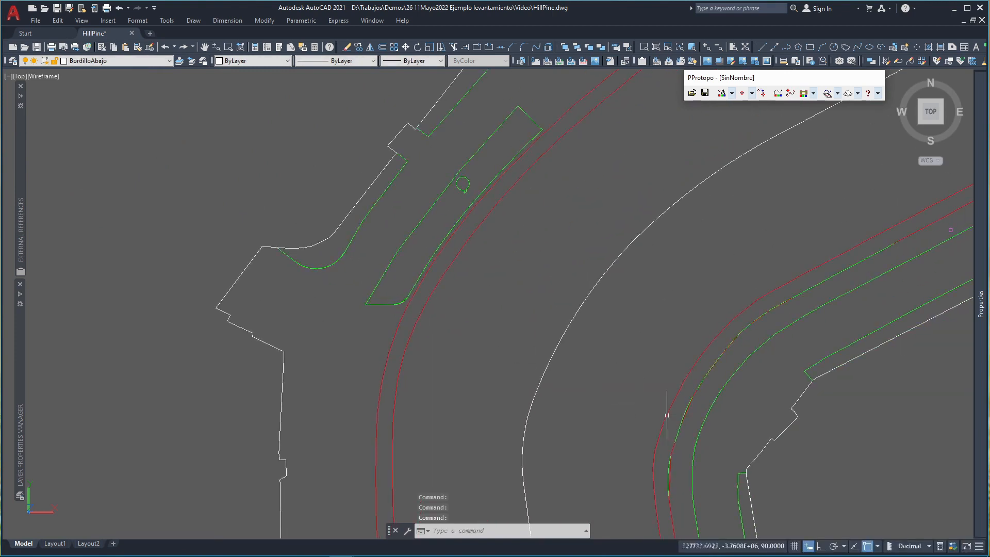
pyautogui.scroll(4, 385, 286)
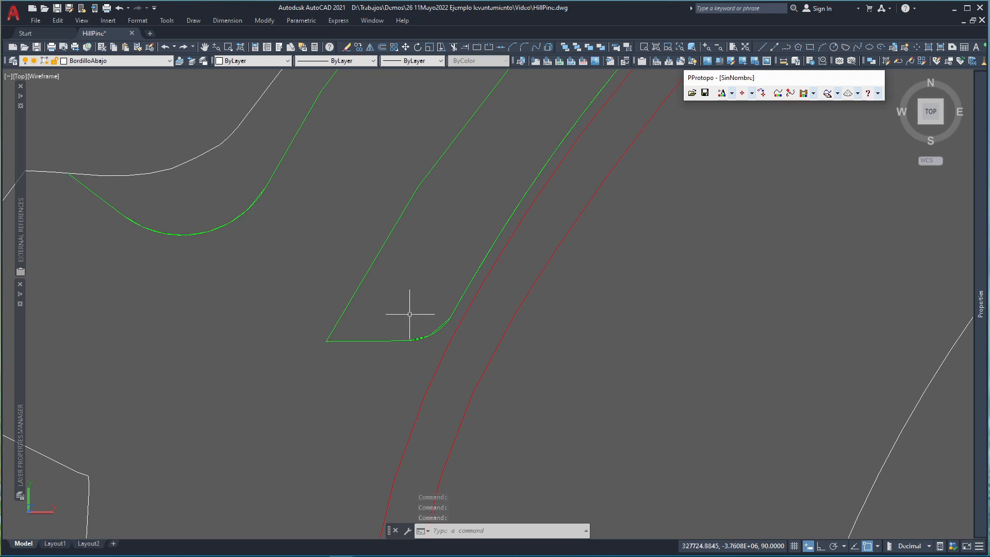
pyautogui.scroll(-3, 419, 300)
pyautogui.moveTo(641, 234); pyautogui.dragTo(579, 279, button='middle')
pyautogui.scroll(-5, 505, 290)
pyautogui.moveTo(643, 215); pyautogui.dragTo(568, 259, button='middle')
pyautogui.moveTo(332, 361); pyautogui.dragTo(391, 267, button='middle')
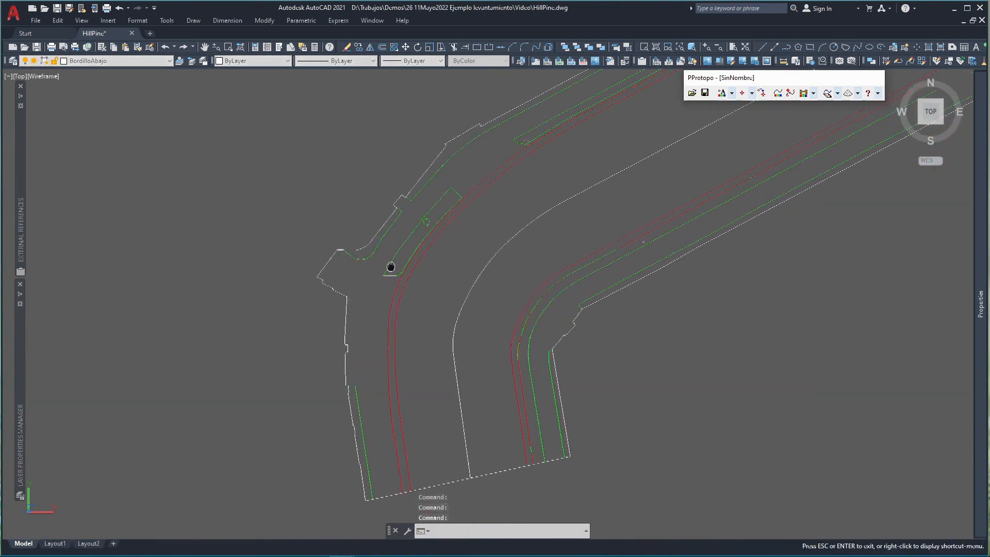
pyautogui.scroll(5, 395, 264)
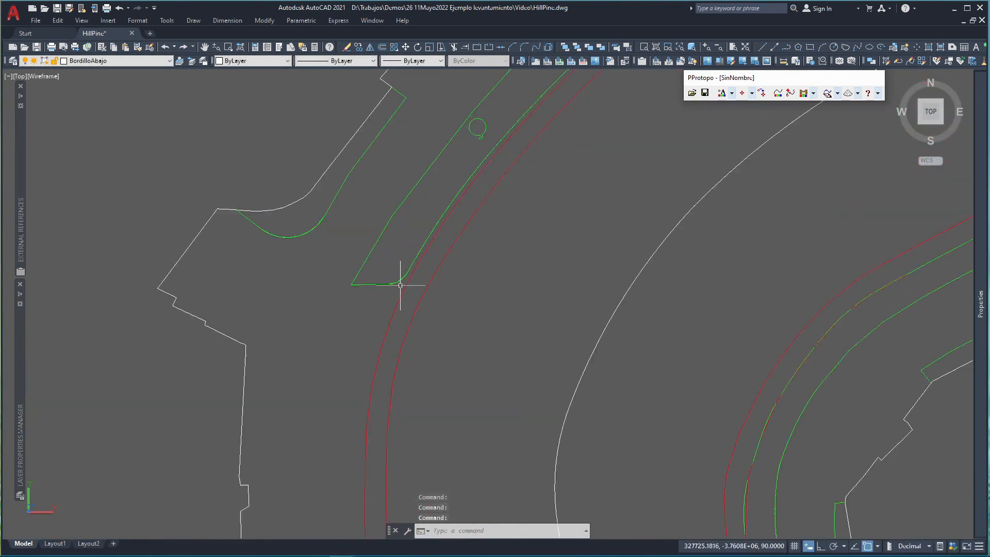
pyautogui.scroll(3, 400, 284)
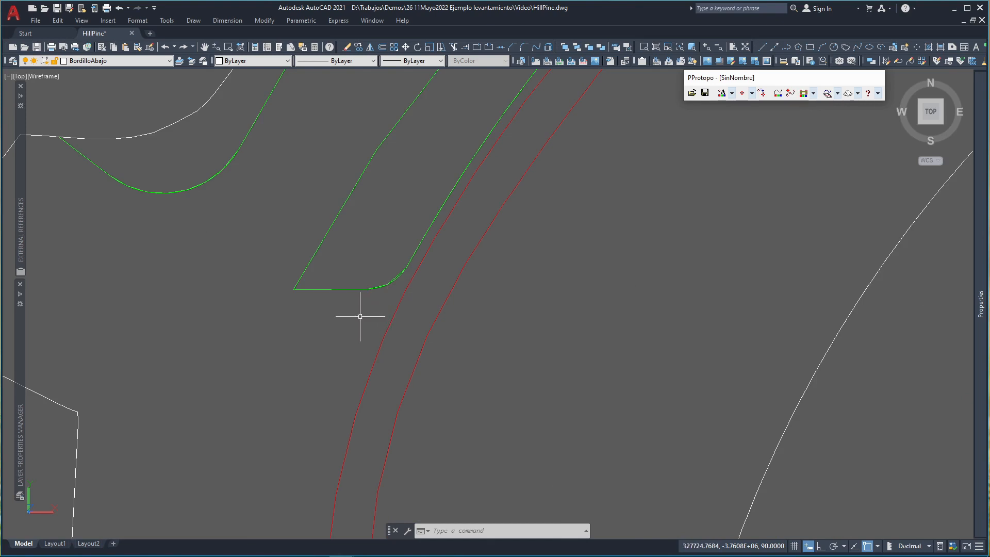
pyautogui.scroll(-2, 361, 317)
pyautogui.scroll(3, 372, 304)
pyautogui.scroll(-2, 361, 307)
pyautogui.scroll(-2, 359, 308)
# - Review the projected sidewalk lines along the main road from the bend up to the side-street junction
pyautogui.moveTo(496, 290); pyautogui.dragTo(427, 292, button='middle')
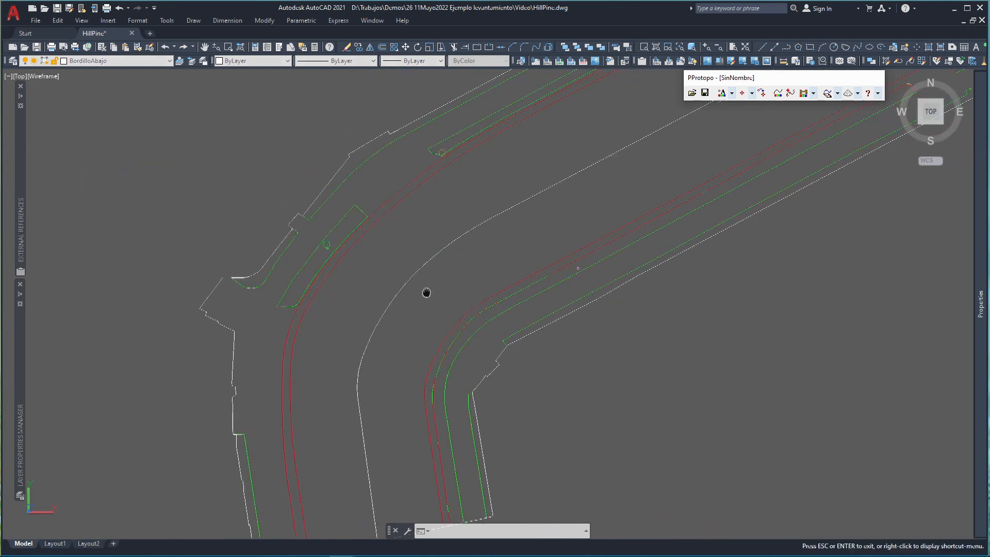
pyautogui.scroll(-1, 507, 261)
pyautogui.moveTo(699, 205); pyautogui.dragTo(548, 314, button='middle')
pyautogui.moveTo(626, 199); pyautogui.dragTo(532, 264, button='middle')
pyautogui.moveTo(658, 210); pyautogui.dragTo(435, 314, button='middle')
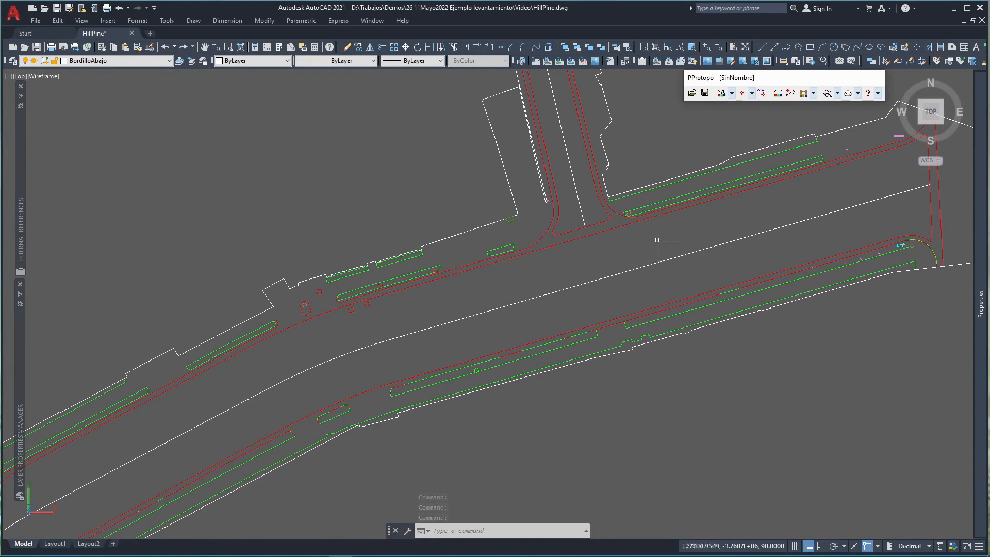
# - Interpolate the slope of the long narrow green strip polyline between the two vertices where it drops to zero elevation
pyautogui.scroll(-2, 648, 242)
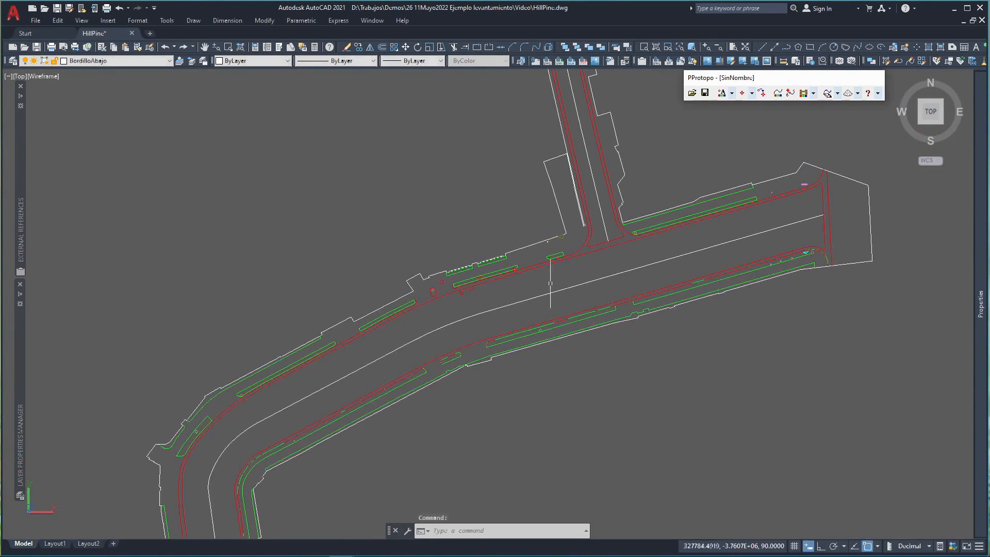
pyautogui.moveTo(545, 284)
pyautogui.keyDown('shift'); pyautogui.mouseDown(button='middle')
pyautogui.moveTo(546, 255)
pyautogui.moveTo(513, 192)
pyautogui.moveTo(568, 171)
pyautogui.moveTo(613, 165)
pyautogui.moveTo(637, 175)
pyautogui.mouseUp(button='middle'); pyautogui.keyUp('shift')
pyautogui.click(858, 95)
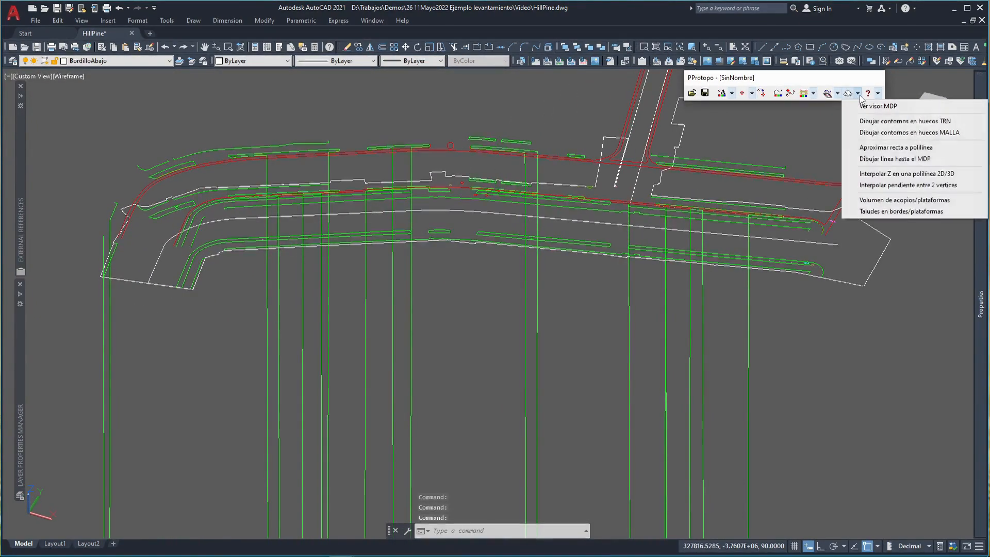
pyautogui.click(873, 186)
pyautogui.scroll(5, 268, 150)
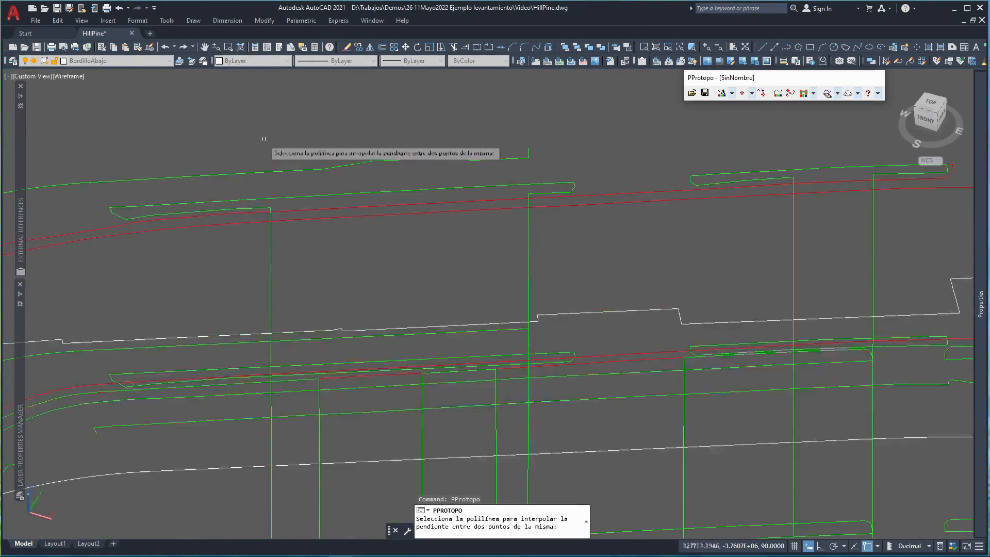
pyautogui.click(264, 201)
pyautogui.click(270, 209)
pyautogui.click(529, 195)
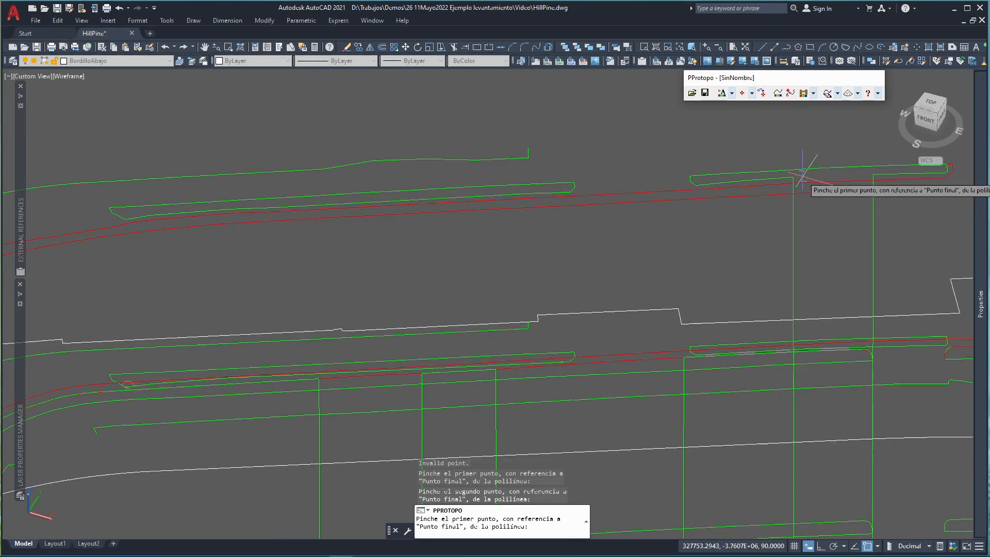
pyautogui.press('Return')
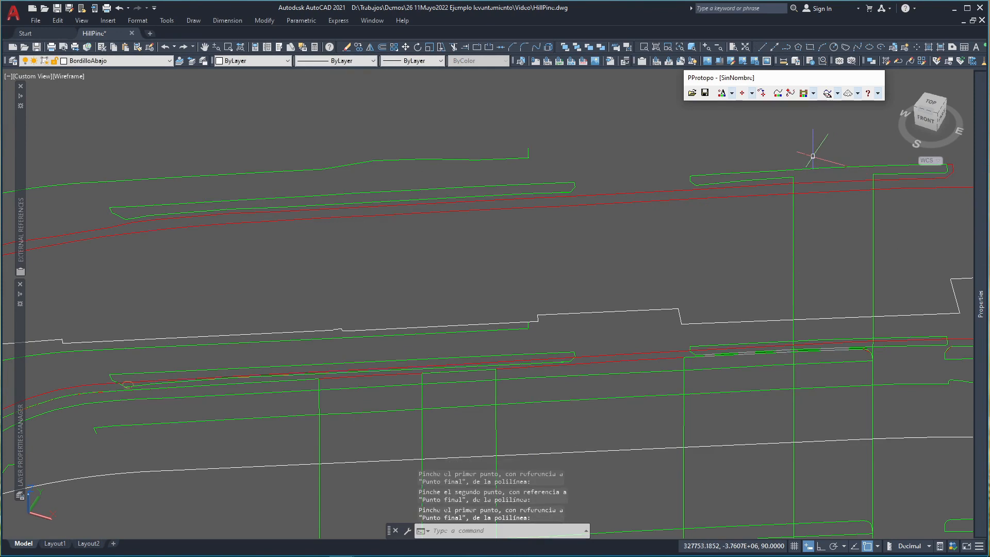
# - Interpolate the slope between the two drop vertices of the neighbouring green strip farther along the same road edge
pyautogui.press('Return')
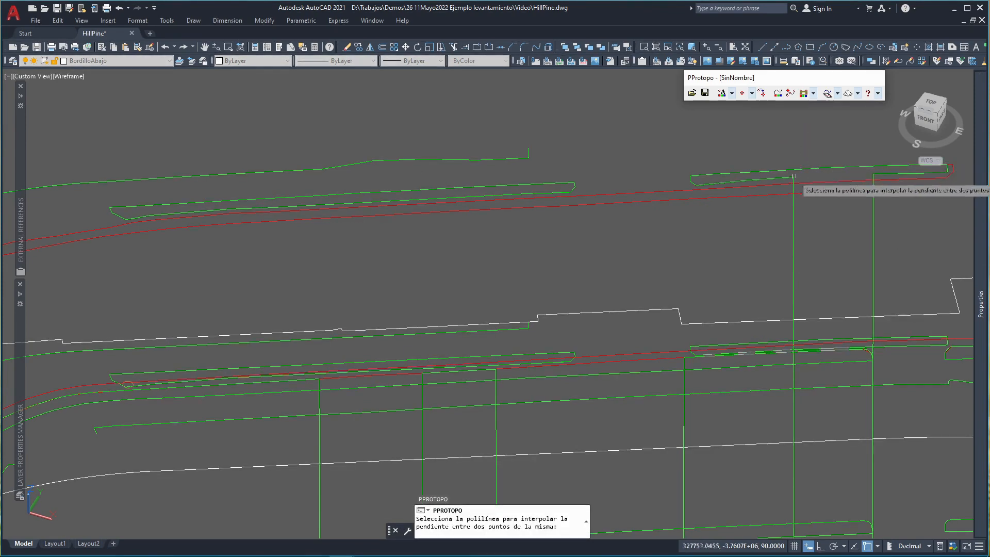
pyautogui.click(783, 179)
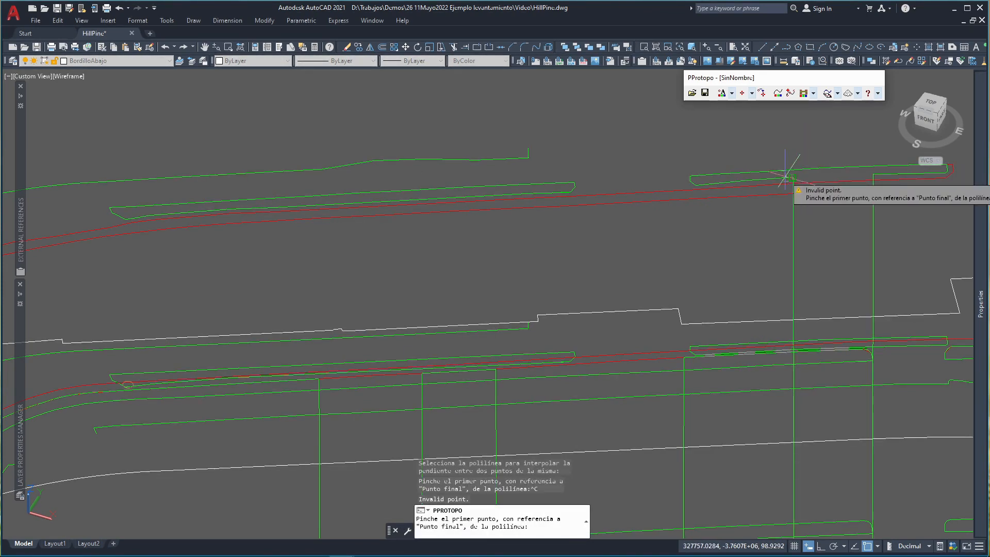
pyautogui.hotkey('ctrl', 'c')
pyautogui.press('Return')
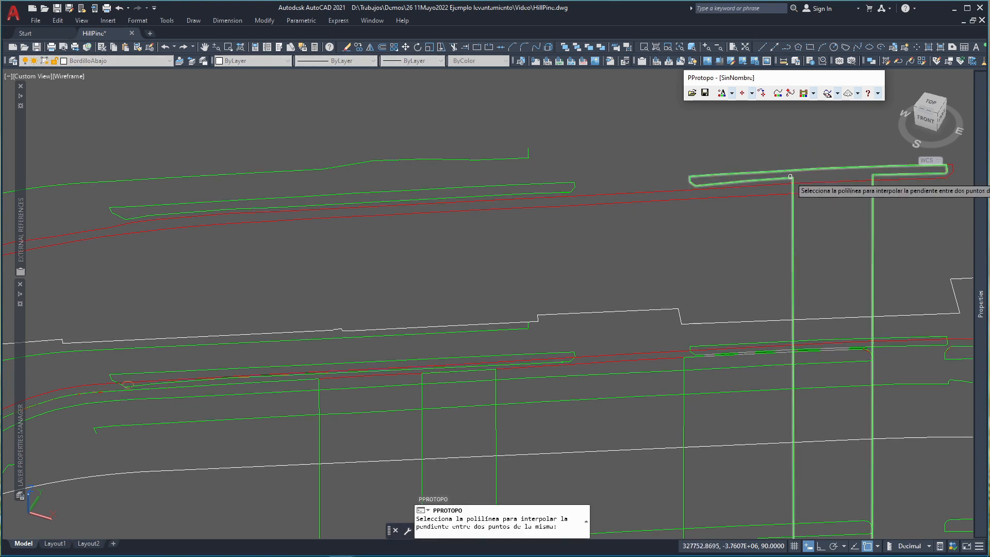
pyautogui.click(790, 176)
pyautogui.click(810, 170)
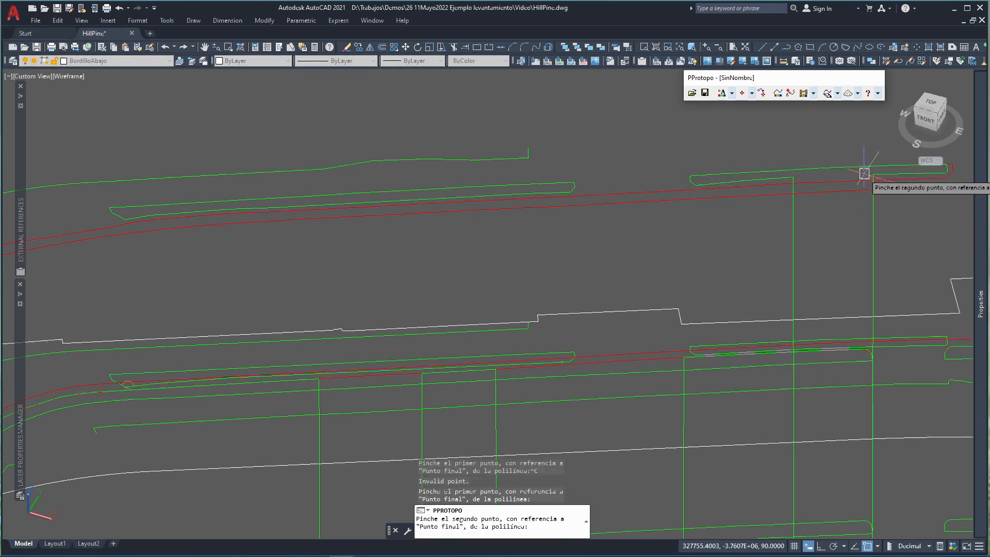
pyautogui.click(691, 384)
# - Interpolate the slope across both dropped stretches of the long green sidewalk line on the opposite side of the road
pyautogui.press('Return')
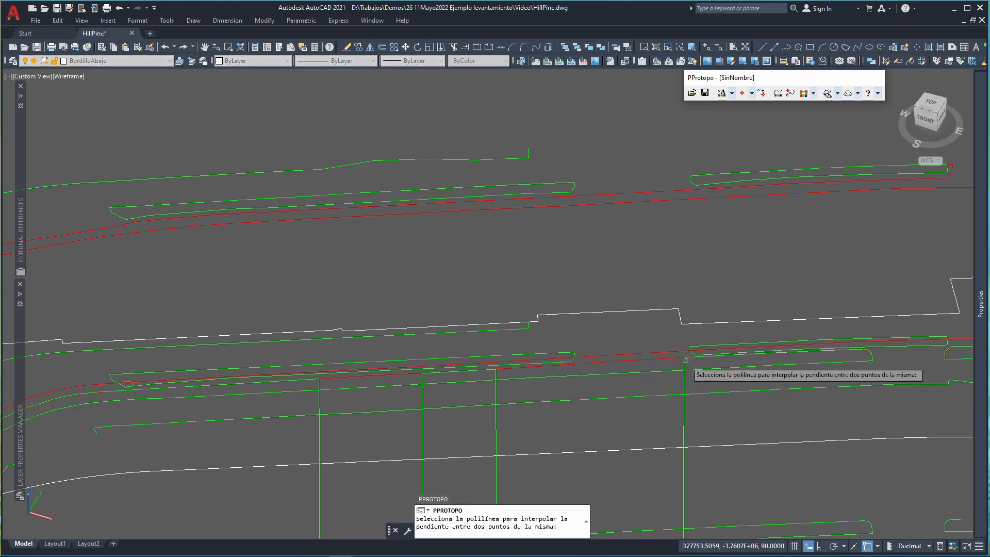
pyautogui.click(685, 360)
pyautogui.click(685, 361)
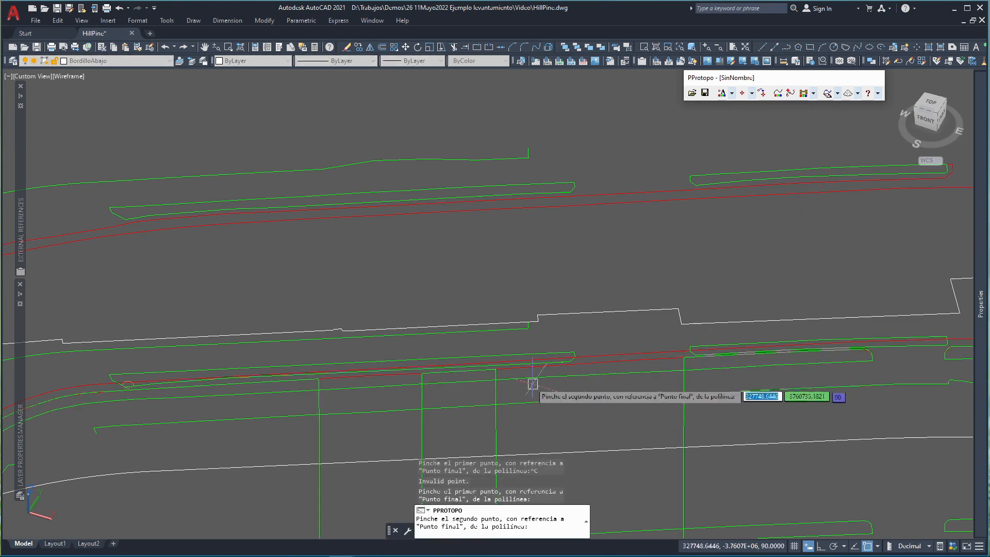
pyautogui.click(499, 371)
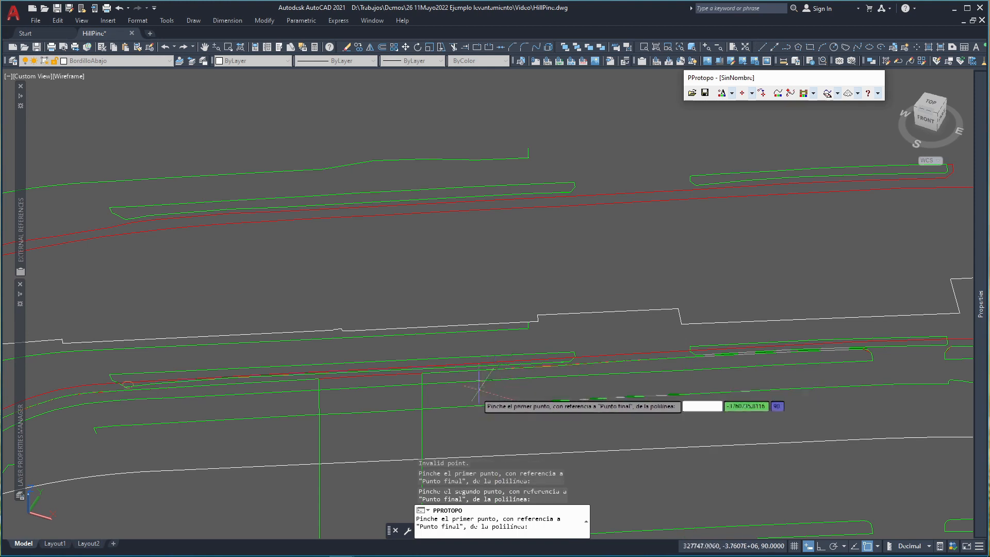
pyautogui.click(421, 371)
pyautogui.click(320, 380)
pyautogui.press('Return')
pyautogui.scroll(-6, 398, 397)
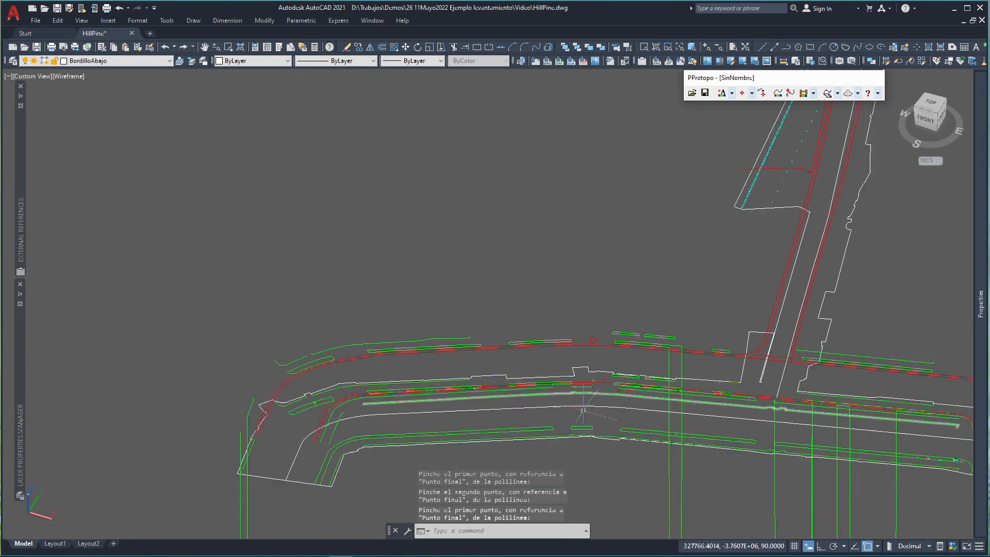
pyautogui.moveTo(619, 416)
pyautogui.mouseDown(button='middle')
pyautogui.moveTo(536, 238)
pyautogui.moveTo(486, 235)
pyautogui.mouseUp(button='middle')
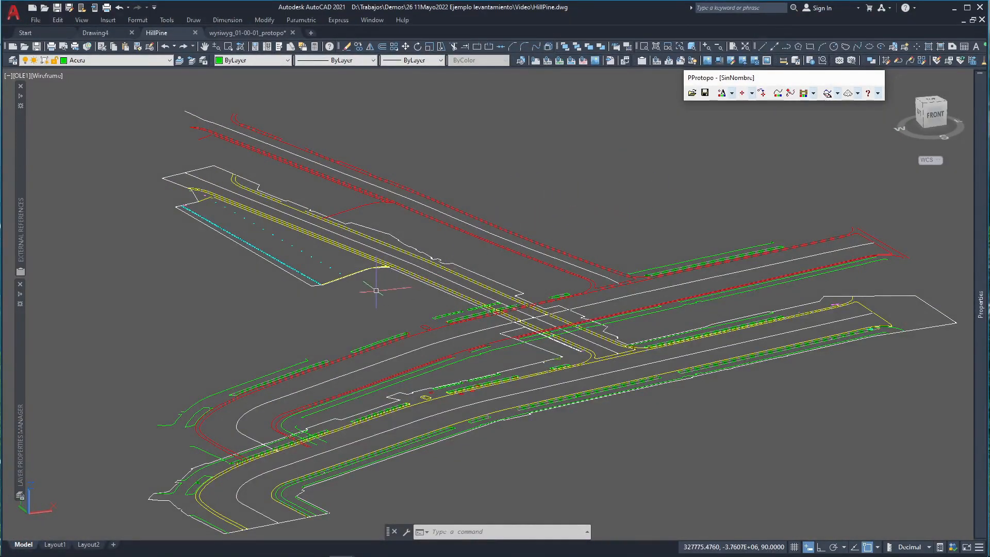
pyautogui.keyDown('shift'); pyautogui.moveTo(381, 283); pyautogui.dragTo(413, 250, button='middle'); pyautogui.keyUp('shift')
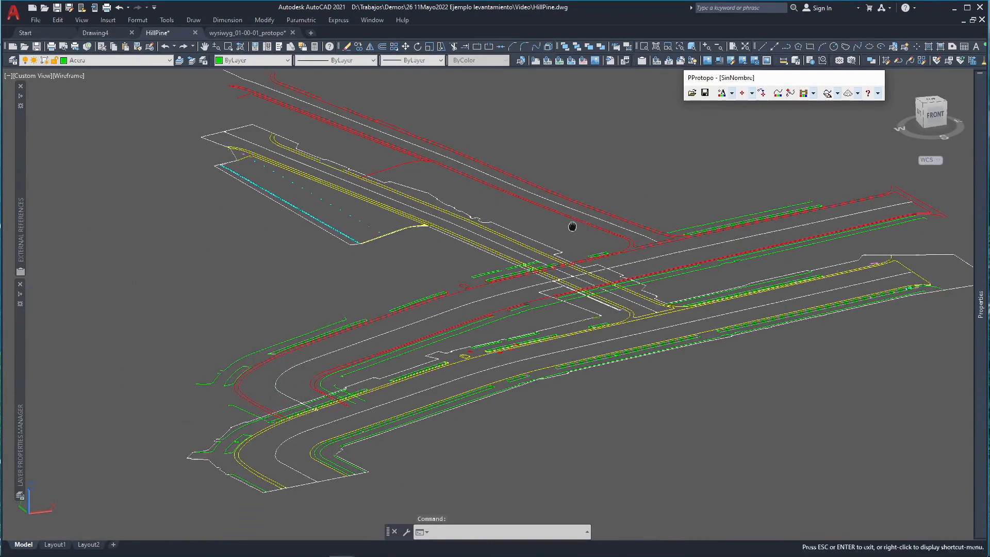
pyautogui.moveTo(570, 223); pyautogui.dragTo(557, 259, button='middle')
pyautogui.click(858, 93)
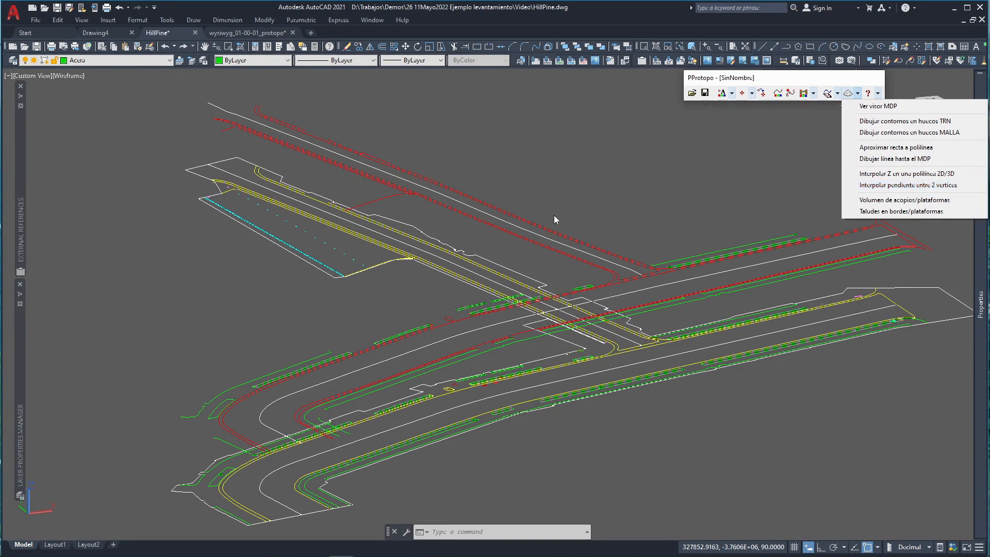
pyautogui.click(395, 305)
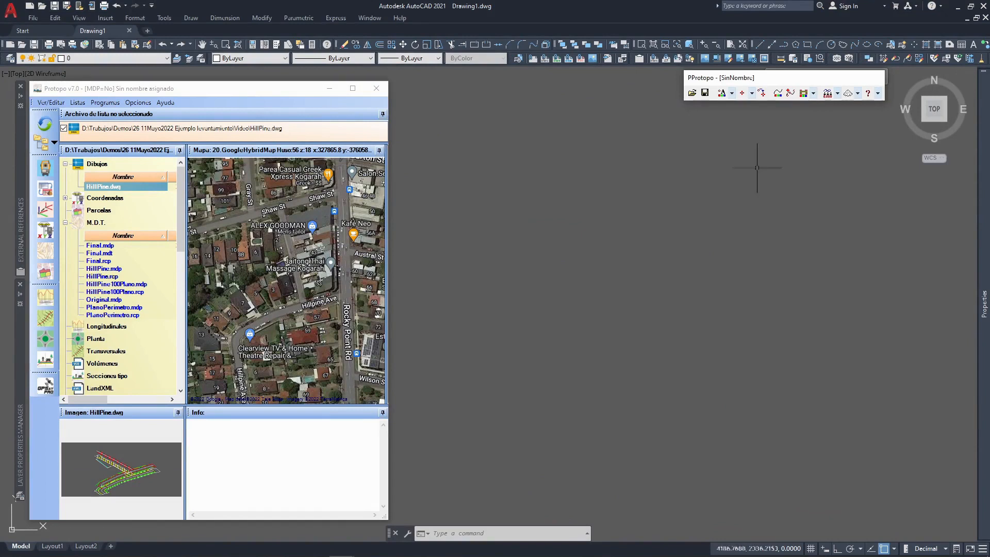
# - Open HillPine.dwg from the Protopo project, load Final.mdp into memory, and clear the Protopo windows off the drawing
pyautogui.doubleClick(110, 188)
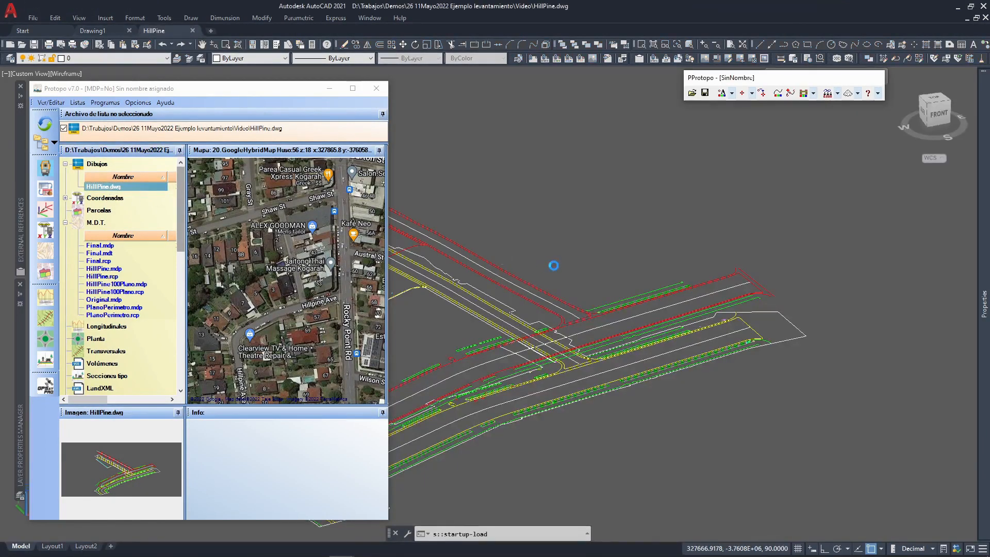
pyautogui.moveTo(491, 250)
pyautogui.mouseDown(button='middle')
pyautogui.moveTo(648, 208)
pyautogui.moveTo(601, 199)
pyautogui.mouseUp(button='middle')
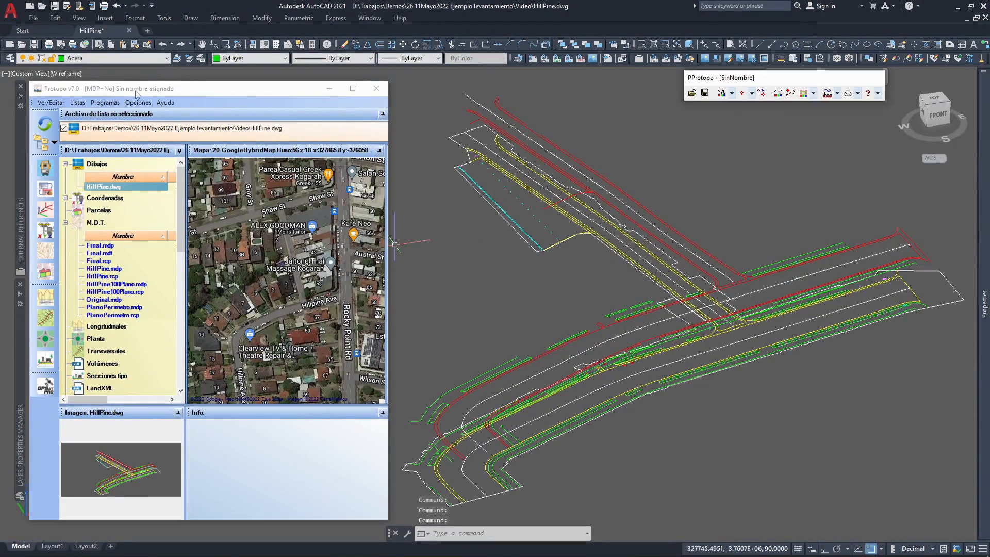
pyautogui.doubleClick(102, 249)
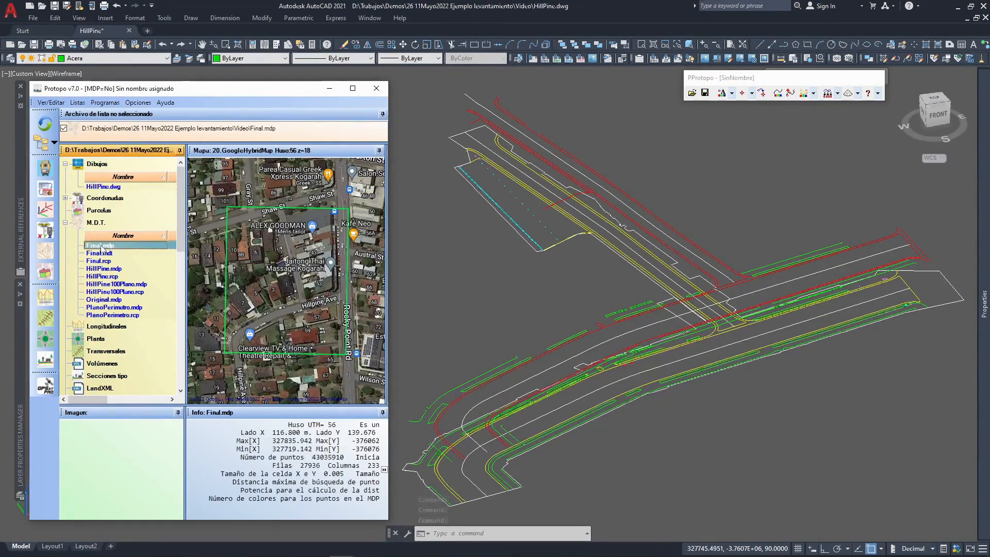
pyautogui.click(472, 356)
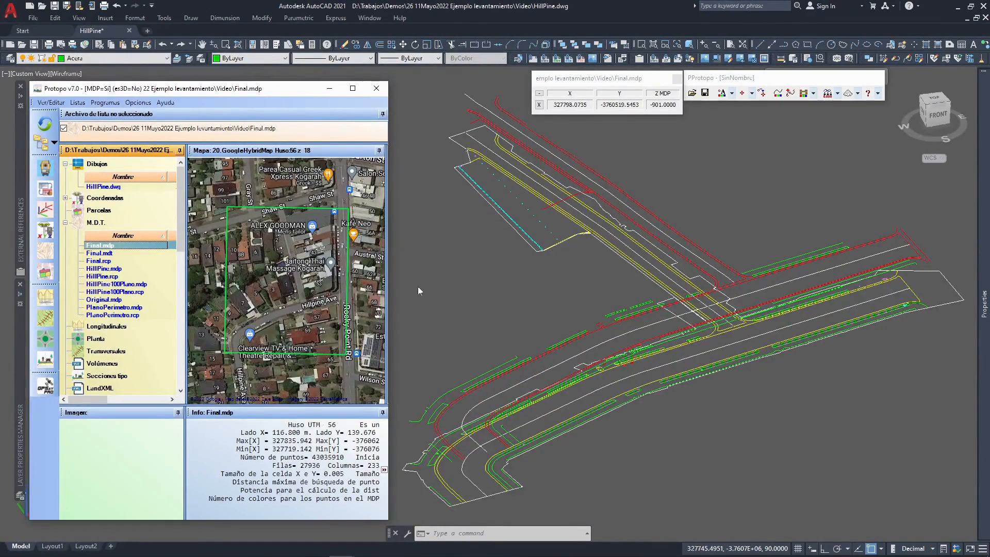
pyautogui.click(677, 79)
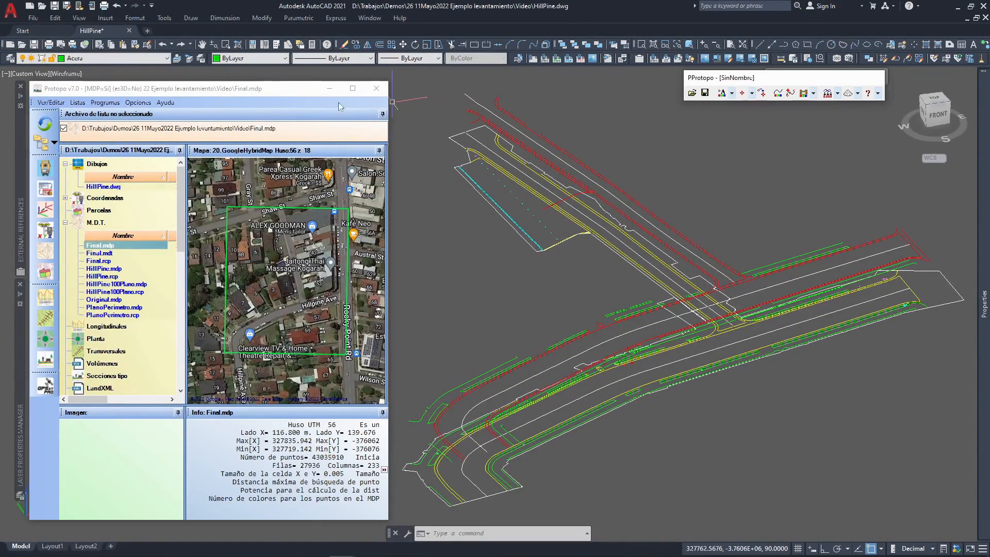
pyautogui.click(330, 88)
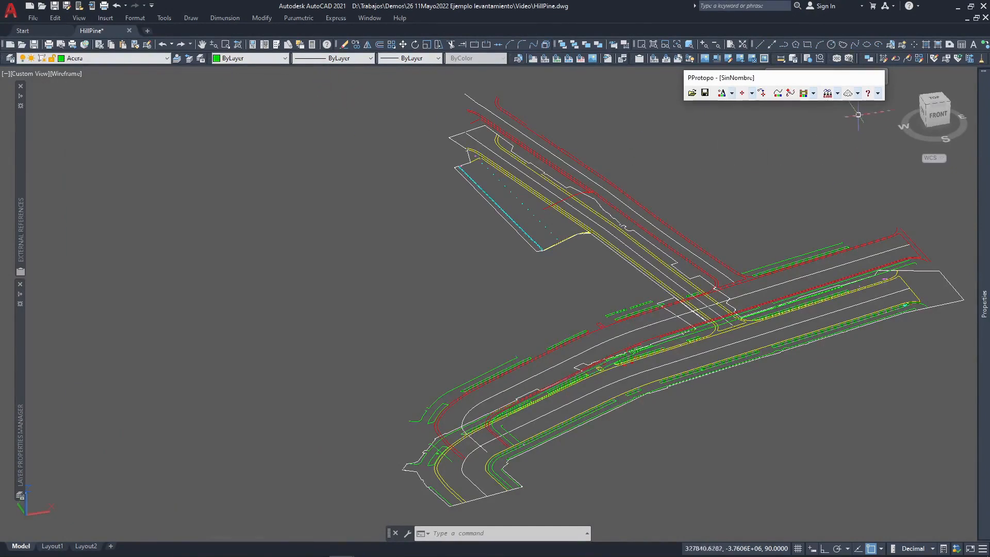
# - Display the MDP viewer for Final.mdp and switch the drawing to the top view
pyautogui.click(858, 93)
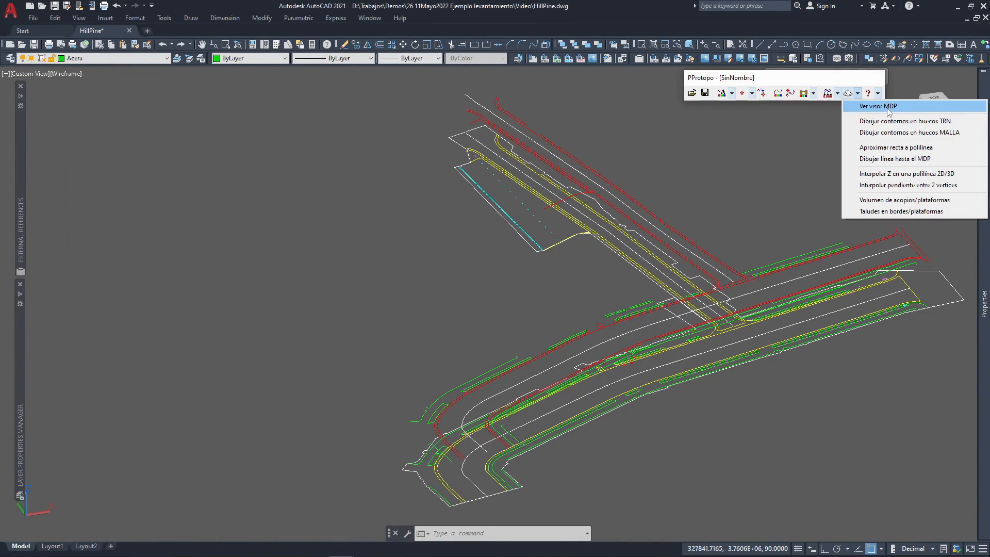
pyautogui.click(871, 108)
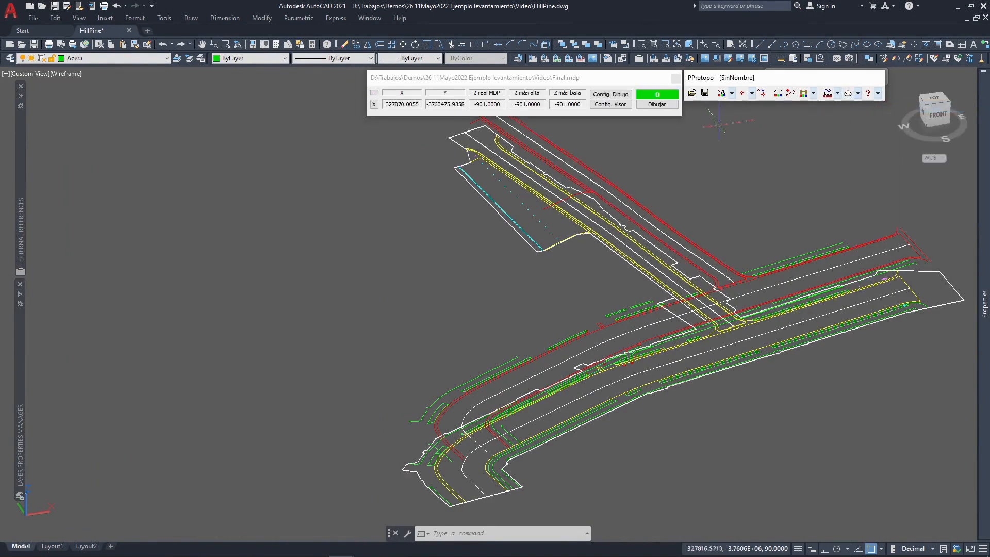
pyautogui.click(935, 105)
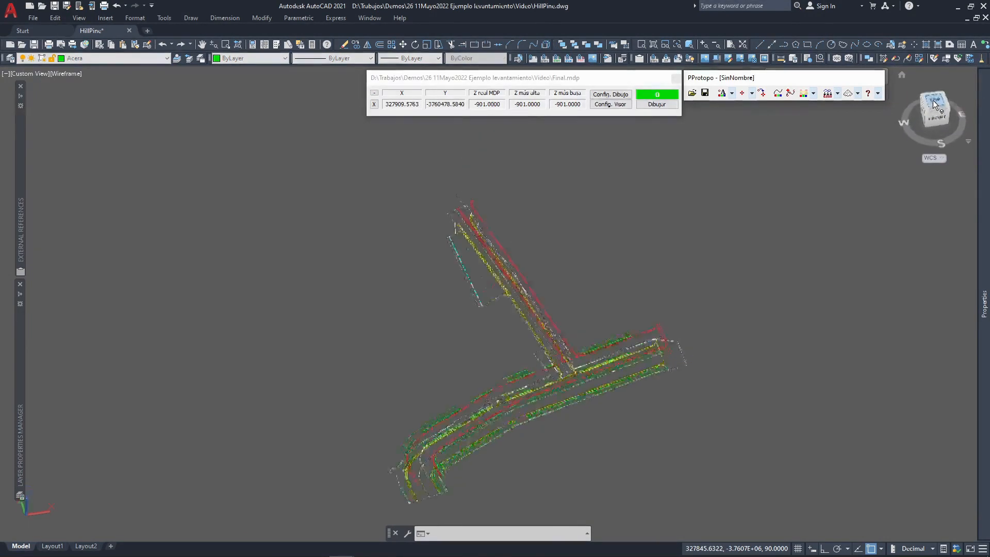
pyautogui.moveTo(409, 387); pyautogui.dragTo(595, 251, button='middle')
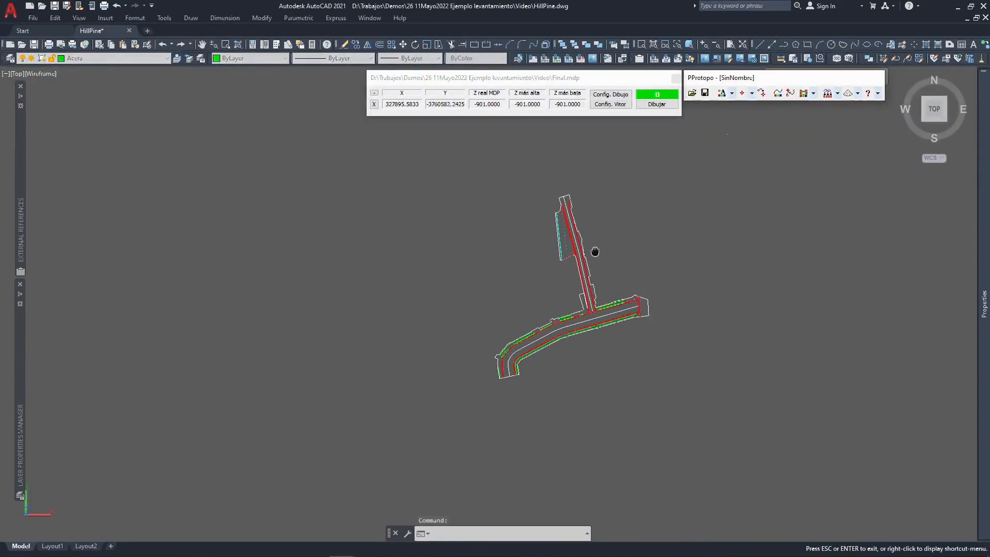
pyautogui.press('Escape')
# - Reload the first unloaded point cloud reference so it shows beneath the lines at the southern road end
pyautogui.scroll(6, 491, 361)
pyautogui.scroll(2, 521, 386)
pyautogui.scroll(3, 505, 411)
pyautogui.scroll(2, 511, 425)
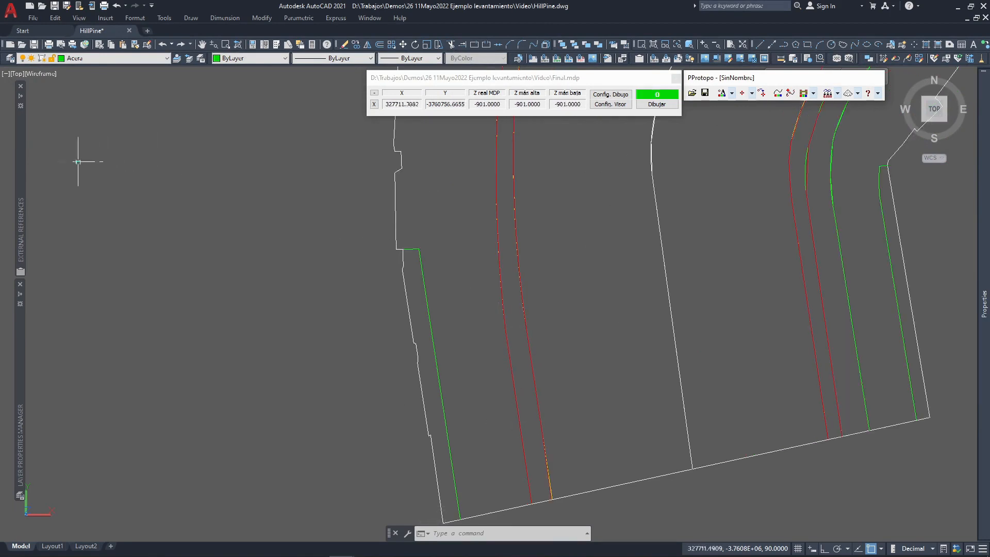
pyautogui.rightClick(48, 146)
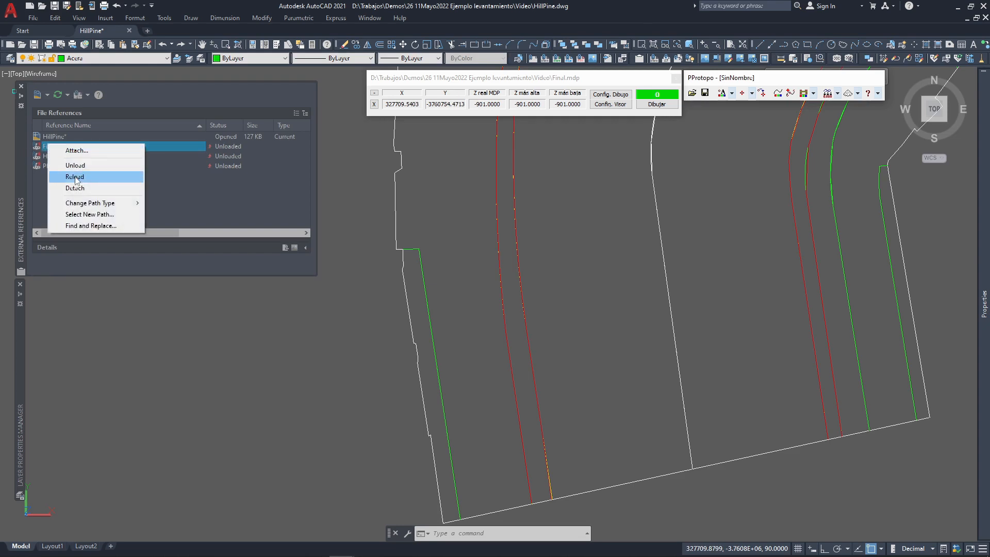
pyautogui.click(74, 177)
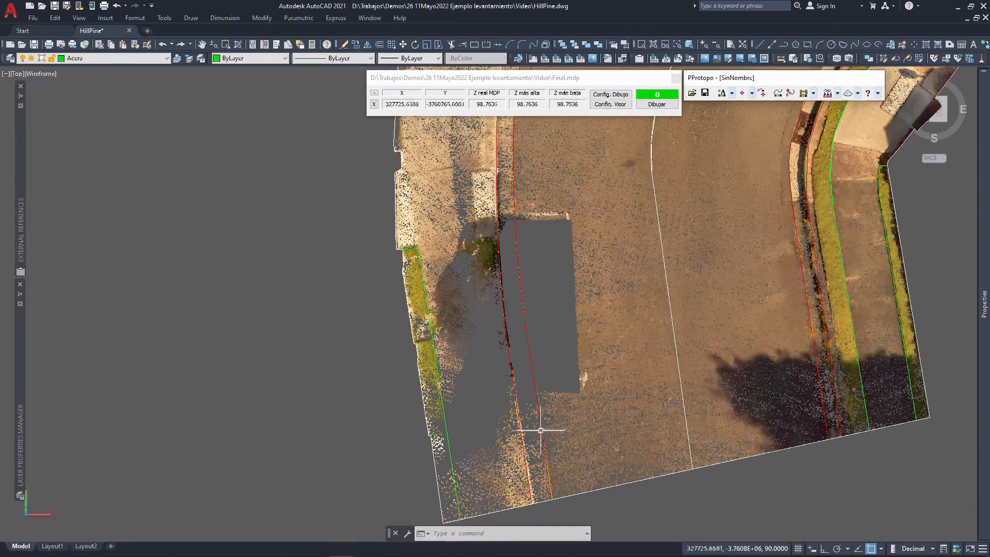
# - Turn off the frame for the maximum MDP search distance in the MDP viewer settings
pyautogui.scroll(3, 526, 150)
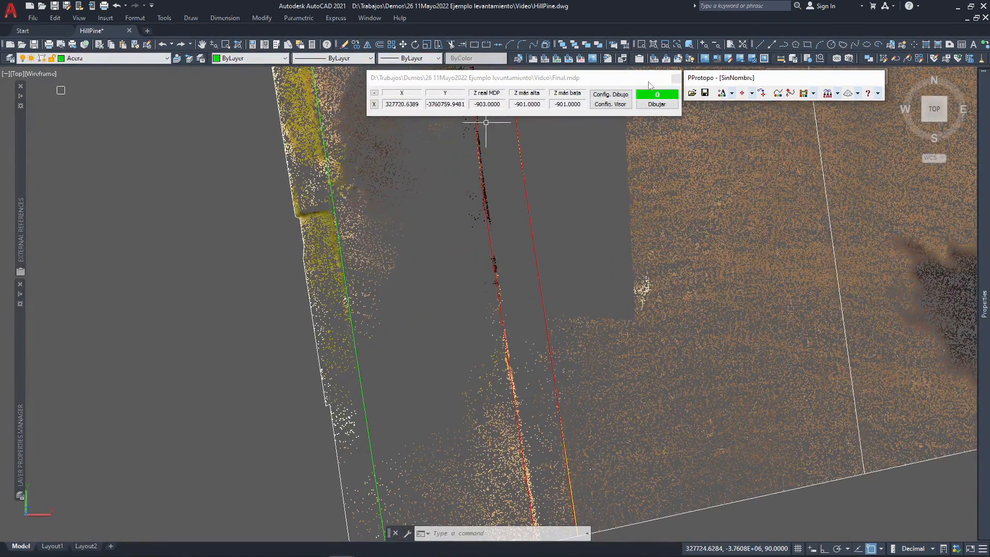
pyautogui.click(609, 104)
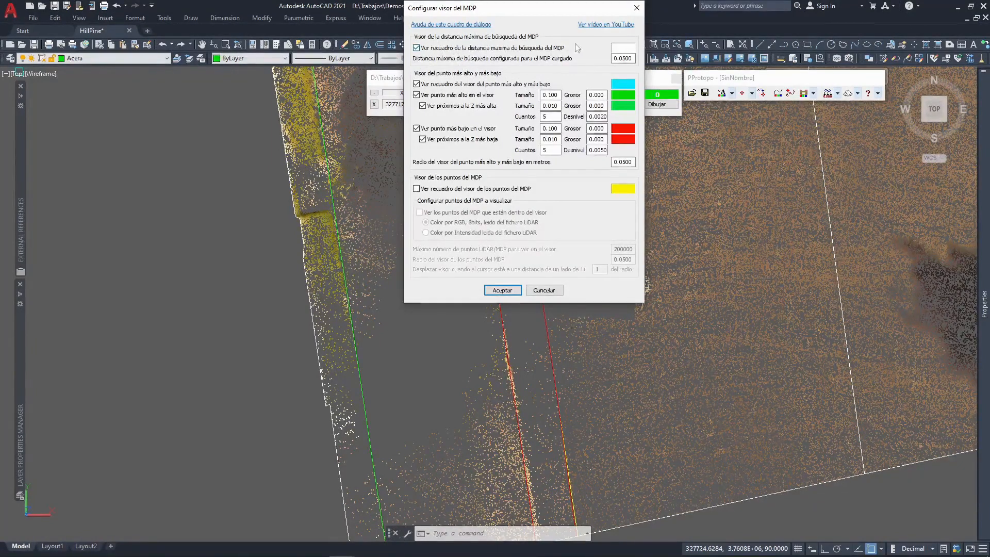
pyautogui.click(417, 48)
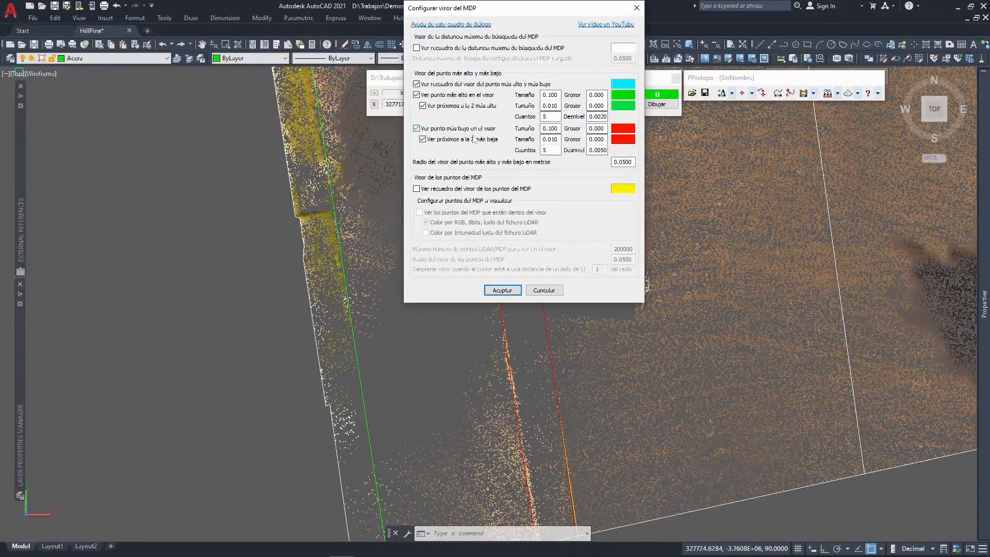
# - Set the height difference for points near the lowest Z to 0.002 in the MDP viewer settings, leaving the MDP points frame off
pyautogui.click(424, 106)
pyautogui.click(424, 107)
pyautogui.doubleClick(553, 106)
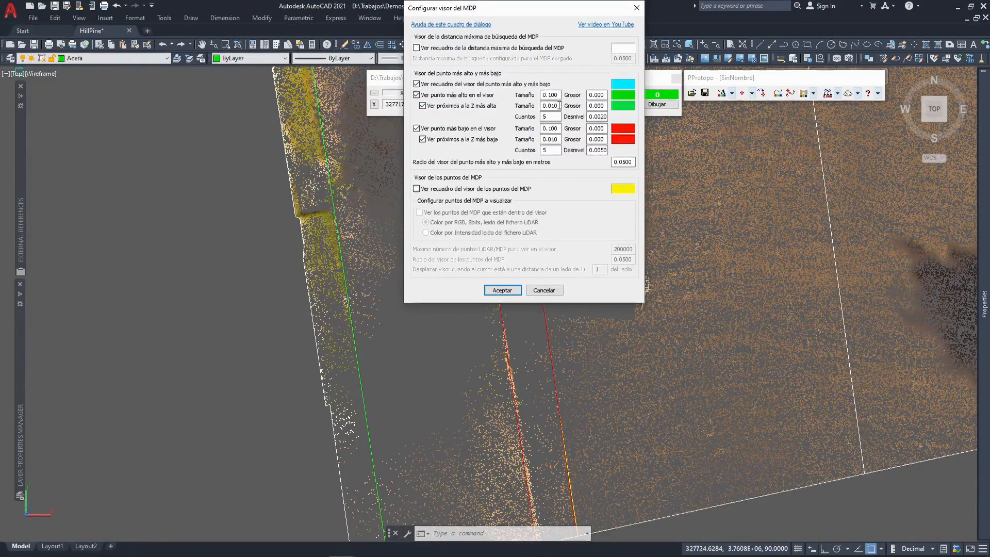
pyautogui.doubleClick(547, 116)
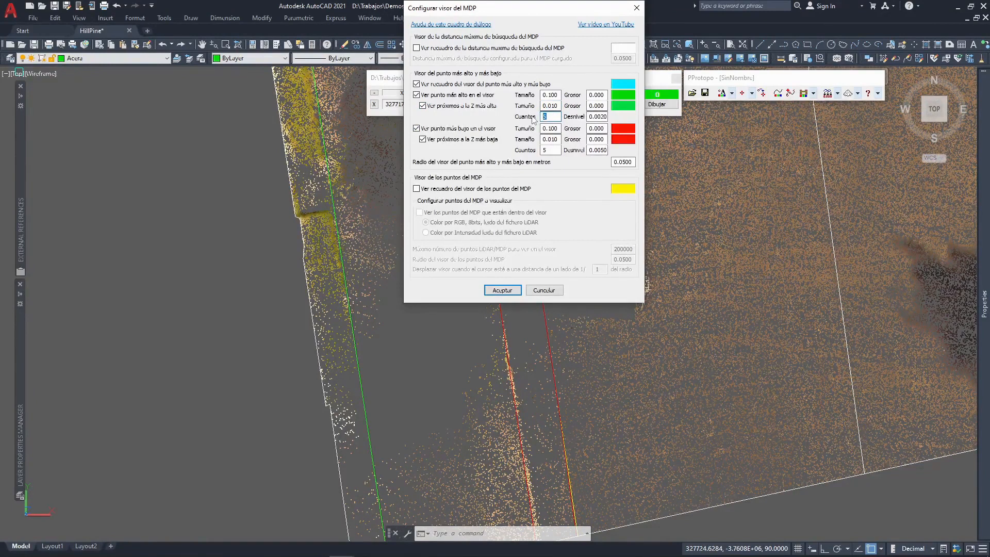
pyautogui.doubleClick(598, 150)
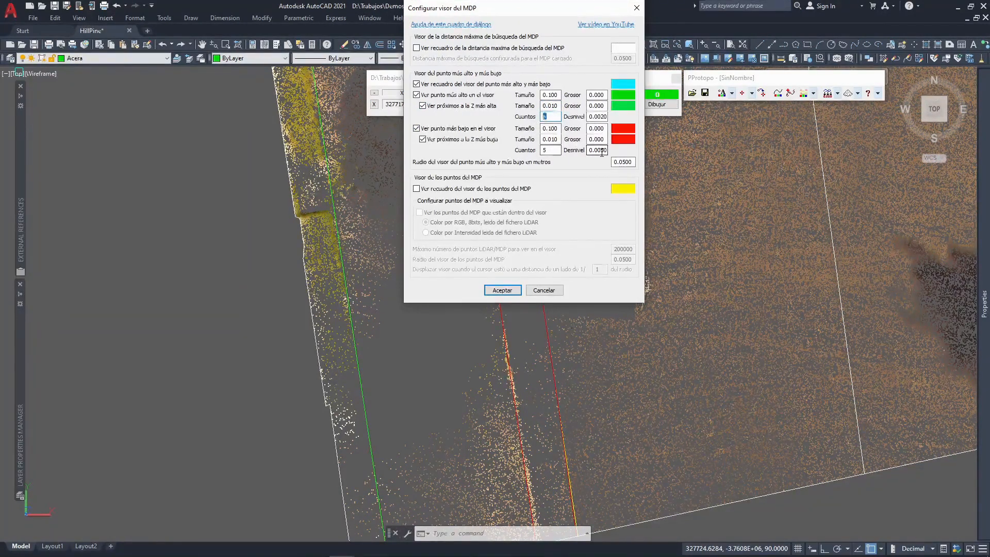
pyautogui.write('0.002')
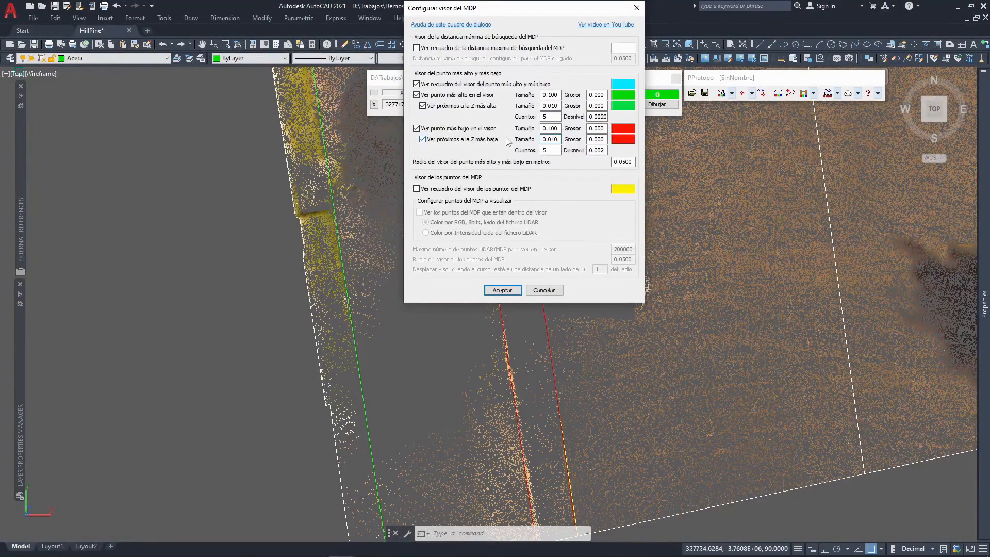
pyautogui.doubleClick(592, 150)
pyautogui.click(434, 189)
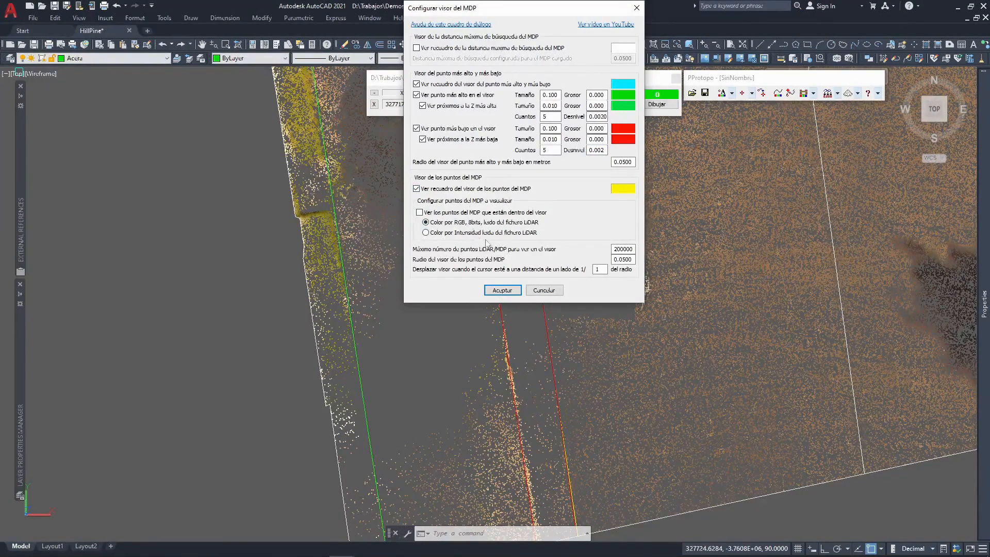
pyautogui.click(464, 192)
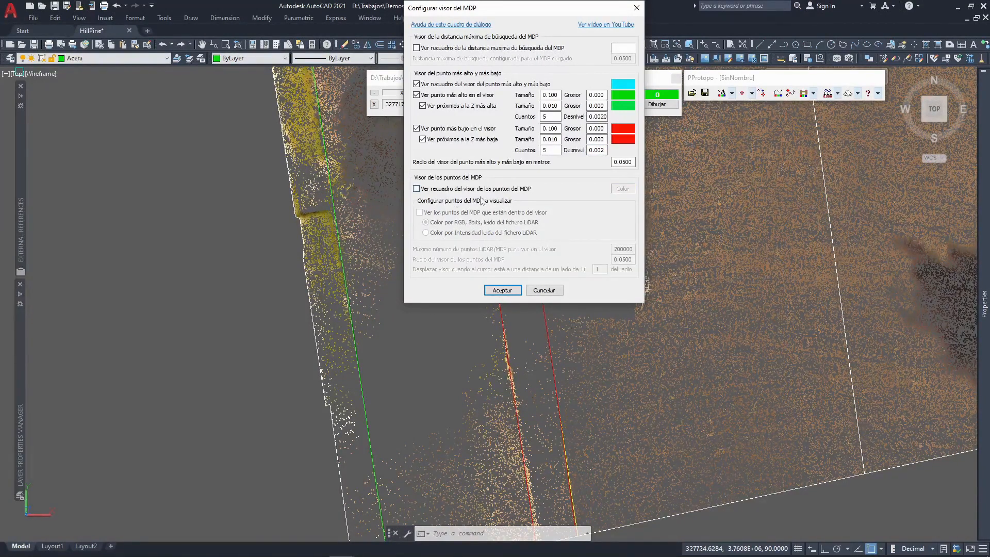
pyautogui.click(500, 291)
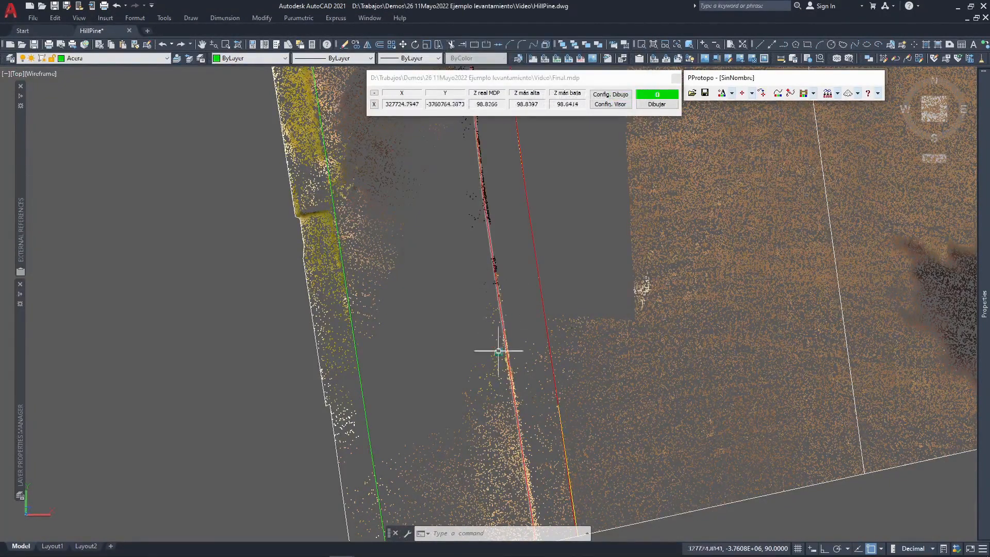
# - Examine the highest and lowest MDP points around the cursor along the red kerb line at the southern road end
pyautogui.scroll(3, 514, 401)
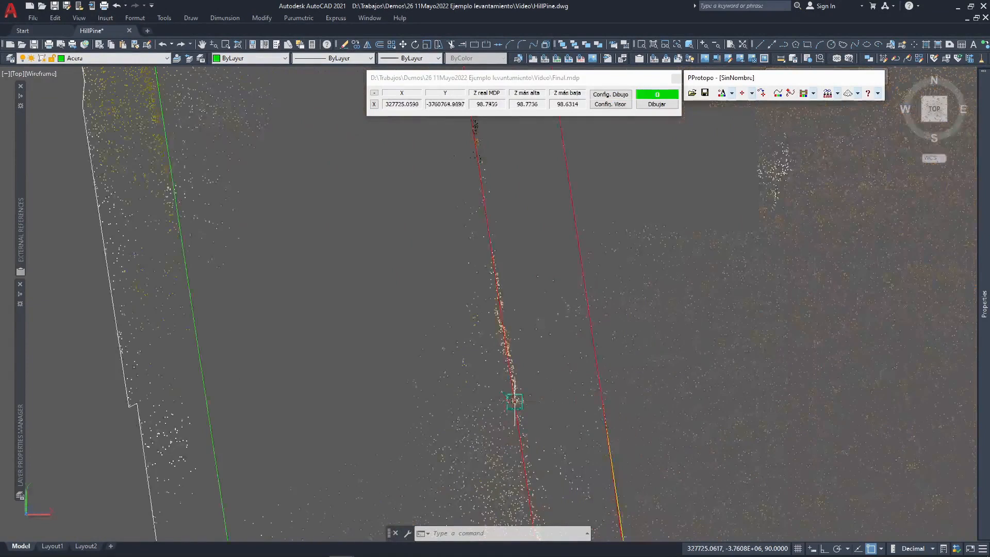
pyautogui.scroll(2, 509, 387)
pyautogui.scroll(2, 516, 366)
pyautogui.scroll(1, 516, 369)
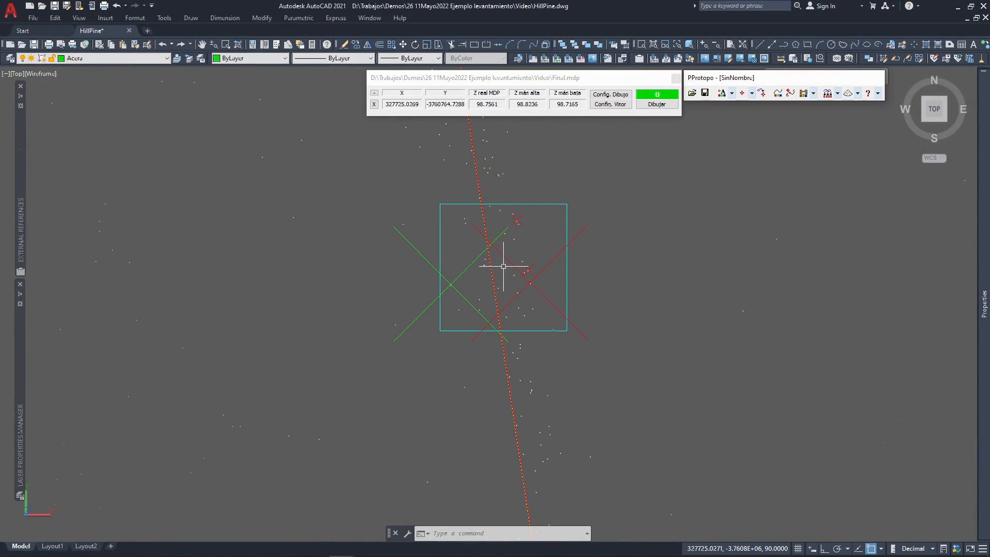
pyautogui.scroll(-4, 503, 266)
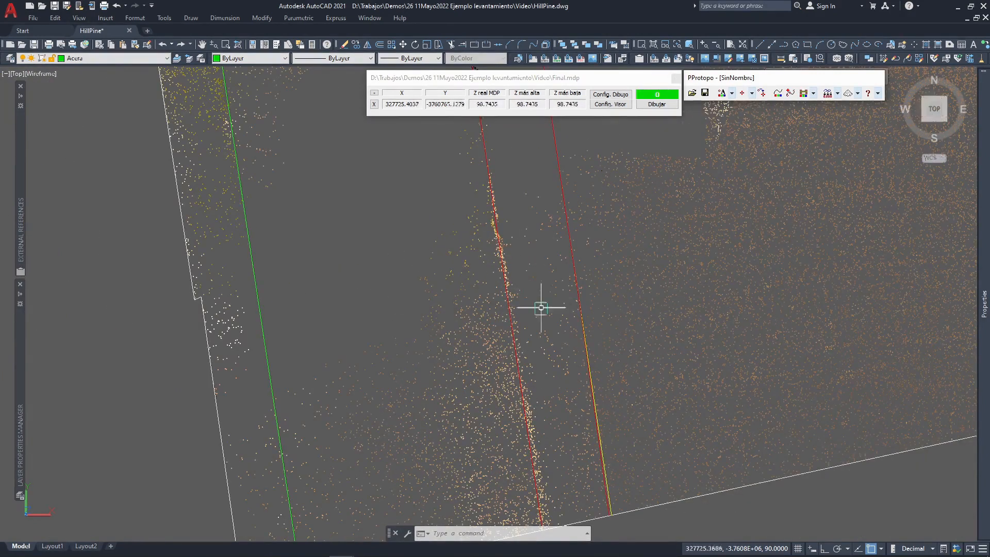
pyautogui.moveTo(545, 313); pyautogui.dragTo(503, 304, button='middle')
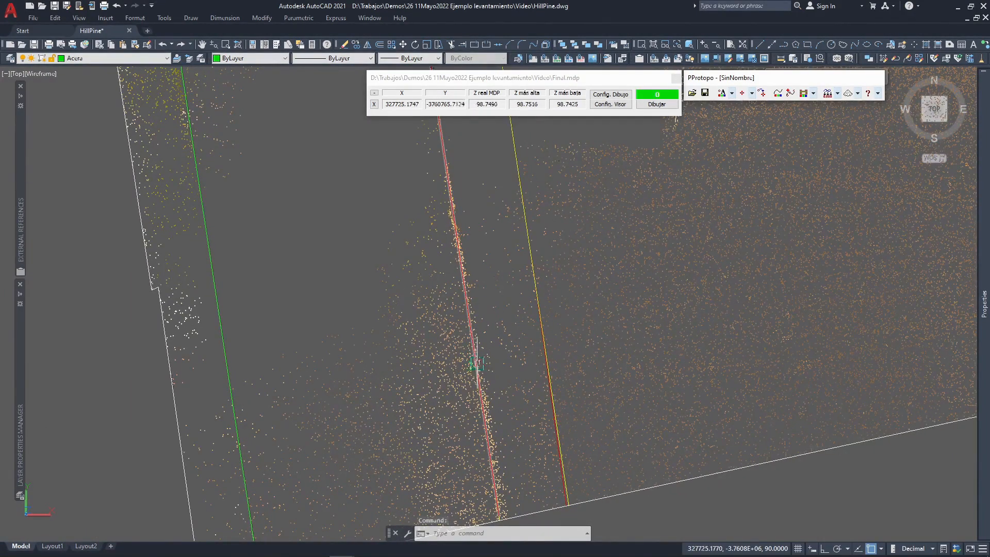
pyautogui.scroll(3, 482, 413)
pyautogui.scroll(2, 482, 418)
pyautogui.scroll(2, 475, 344)
pyautogui.scroll(-5, 485, 343)
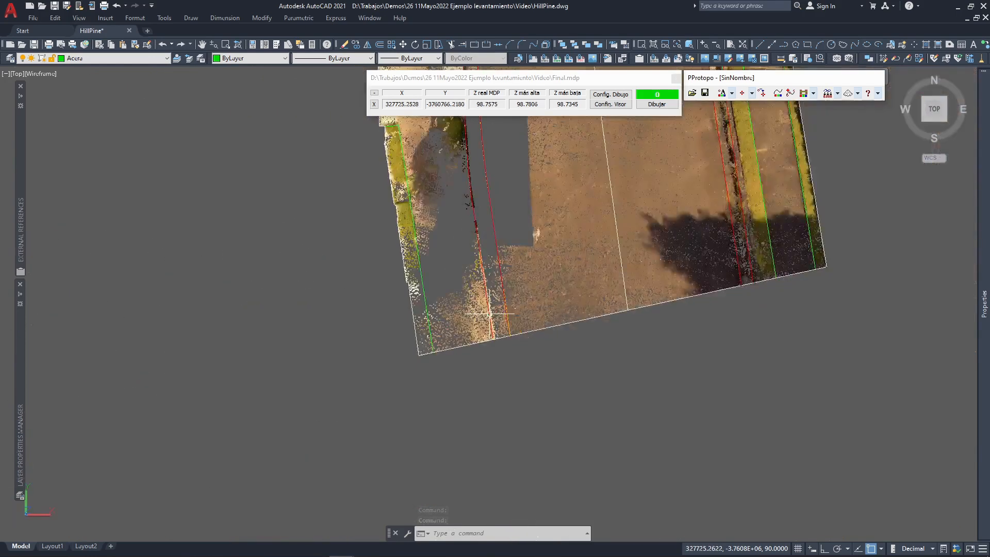
pyautogui.scroll(-3, 490, 314)
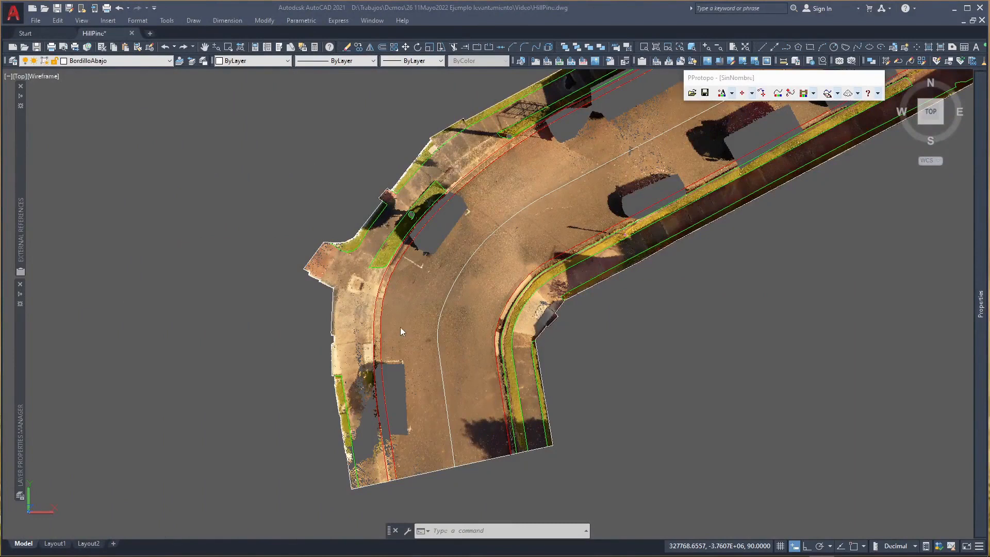
# - Display the MDP viewer for Final.mdp over the southern end of the road
pyautogui.moveTo(442, 347); pyautogui.dragTo(475, 316, button='middle')
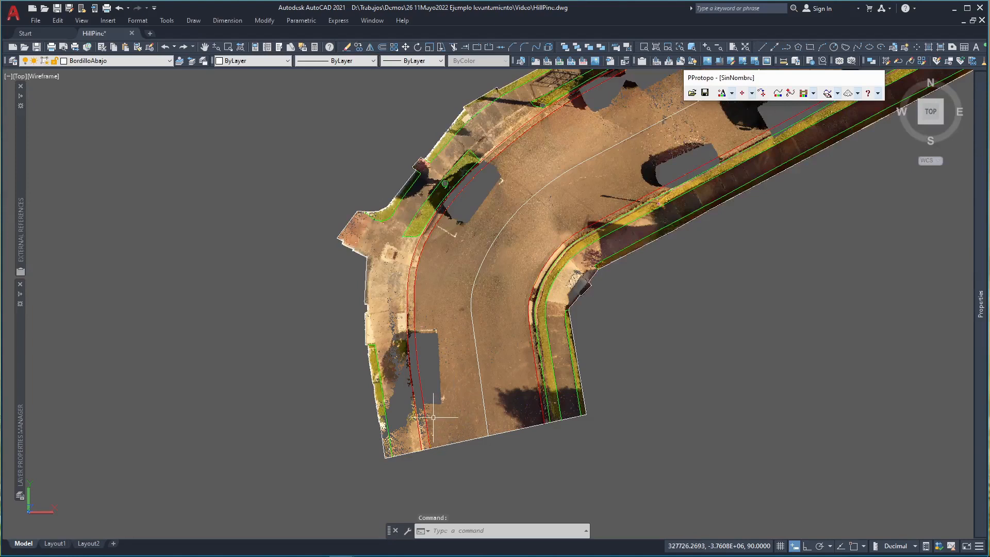
pyautogui.moveTo(433, 416); pyautogui.dragTo(388, 394, button='middle')
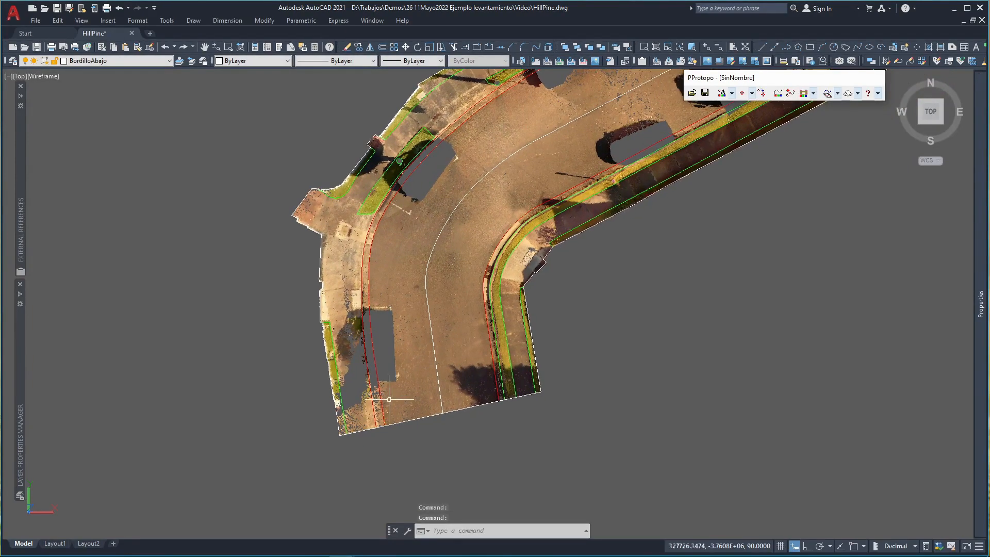
pyautogui.scroll(3, 376, 415)
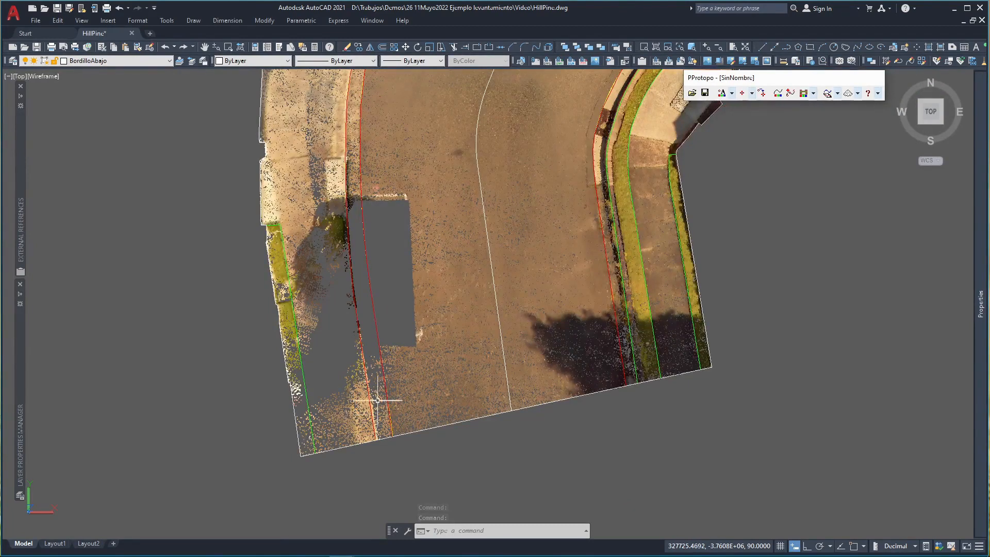
pyautogui.scroll(2, 377, 400)
pyautogui.moveTo(377, 398); pyautogui.dragTo(381, 427, button='middle')
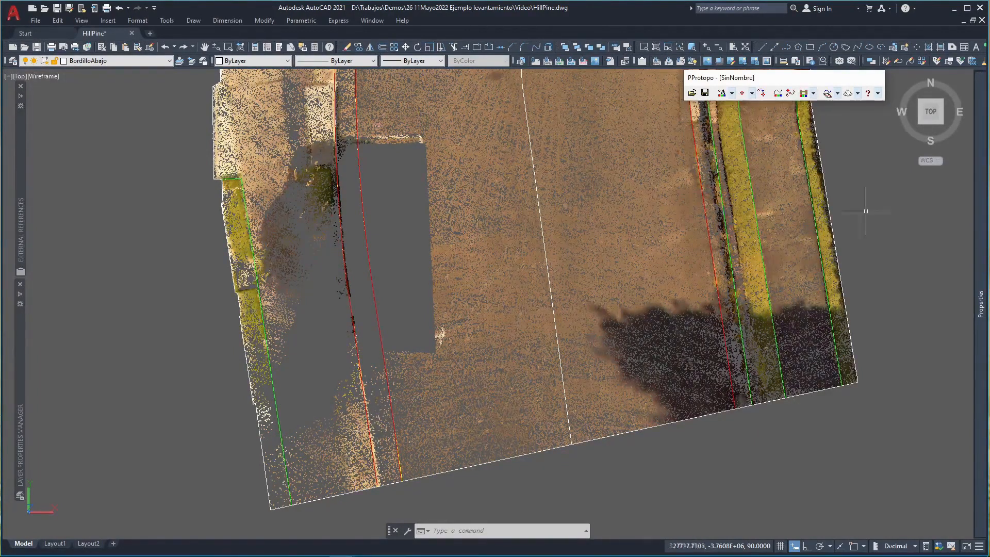
pyautogui.click(857, 94)
pyautogui.click(866, 107)
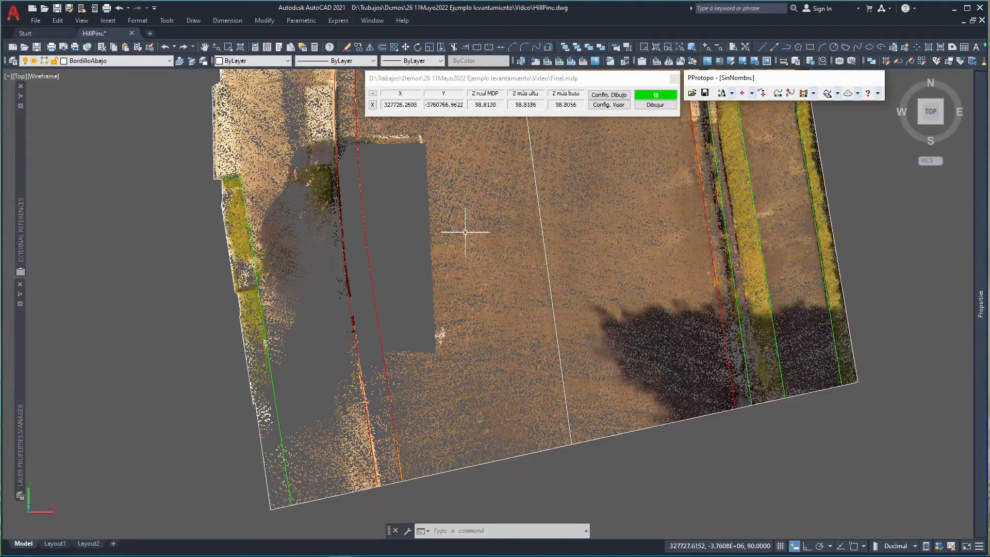
# - Inspect the highest and lowest MDP points where the red kerb line approaches the southern boundary
pyautogui.scroll(6, 376, 468)
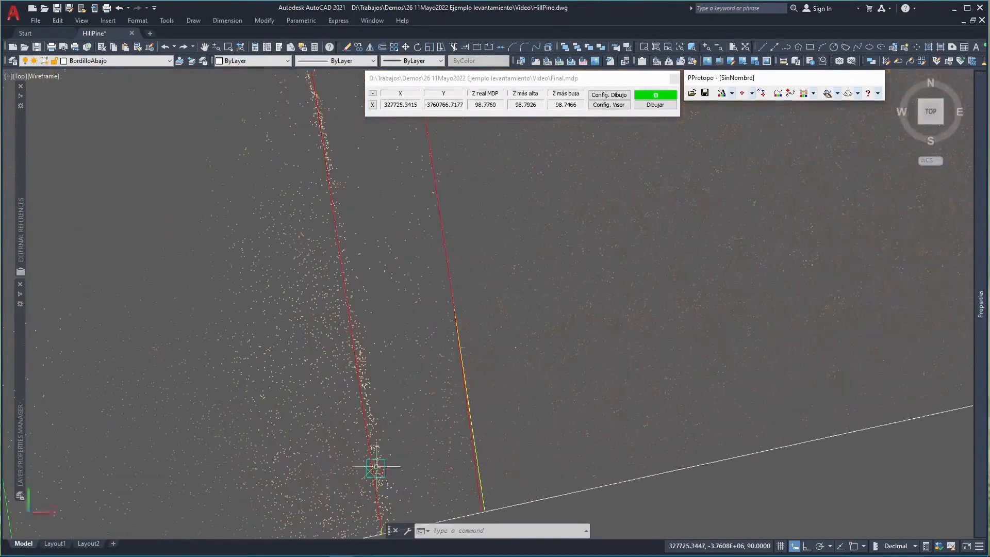
pyautogui.scroll(5, 374, 464)
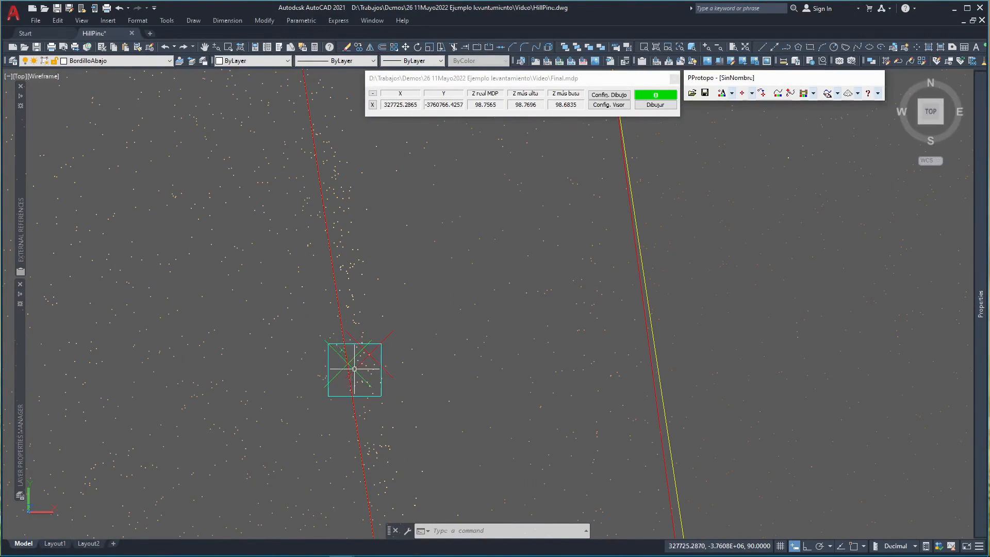
pyautogui.scroll(2, 354, 369)
pyautogui.scroll(-5, 369, 435)
pyautogui.scroll(3, 371, 454)
pyautogui.scroll(2, 371, 455)
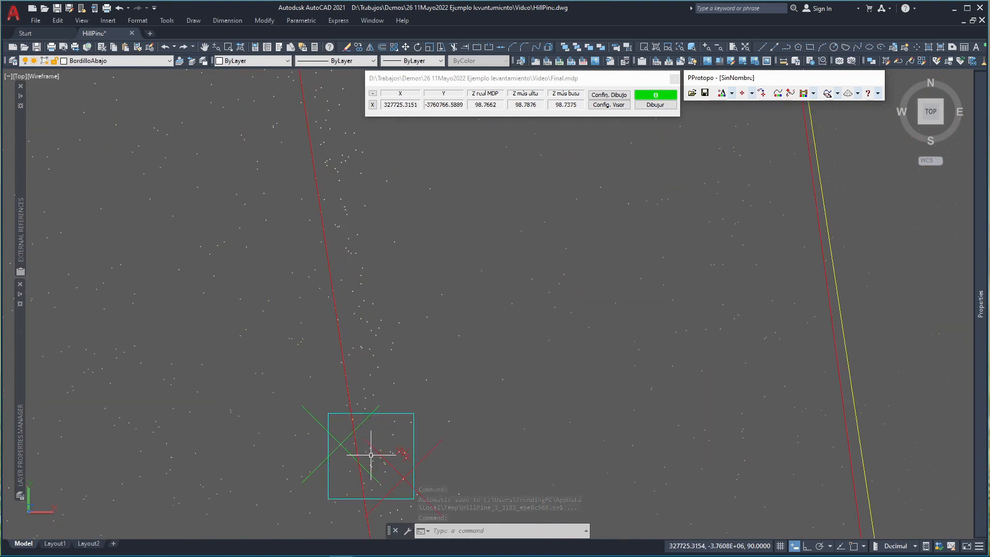
pyautogui.scroll(-4, 371, 454)
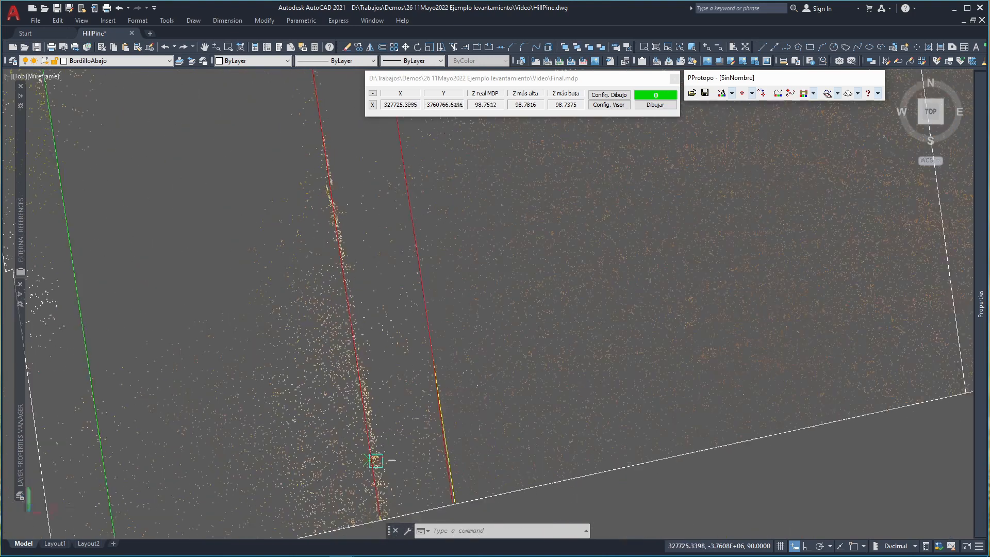
pyautogui.moveTo(374, 461); pyautogui.dragTo(368, 396, button='middle')
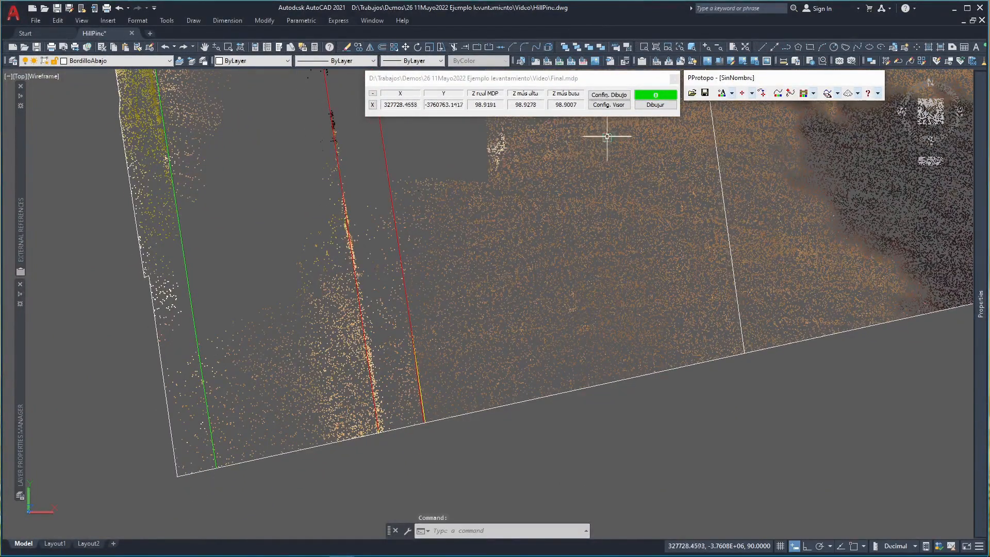
# - Turn off the real point in the MDP drawing configuration, keeping only the lowest point for the 3D polyline
pyautogui.click(611, 96)
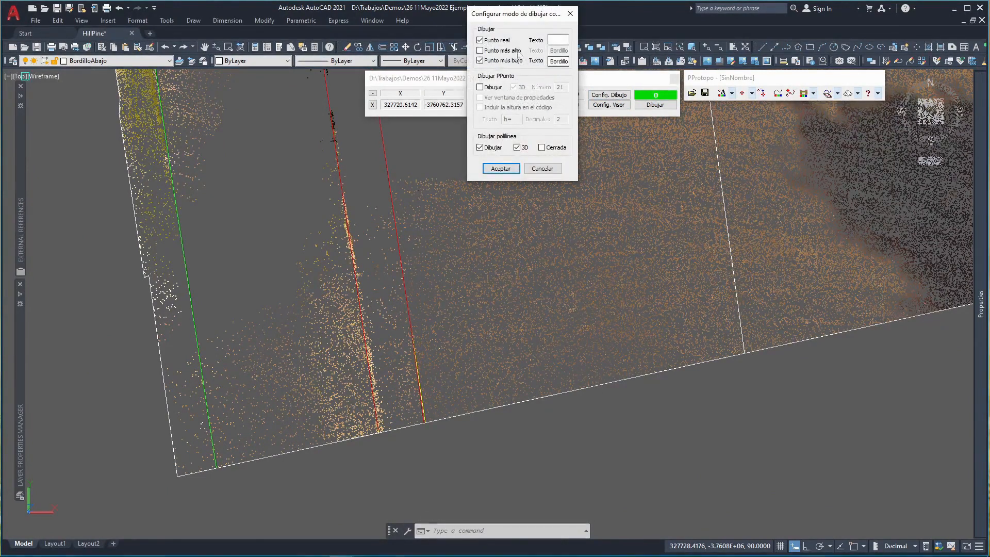
pyautogui.click(505, 43)
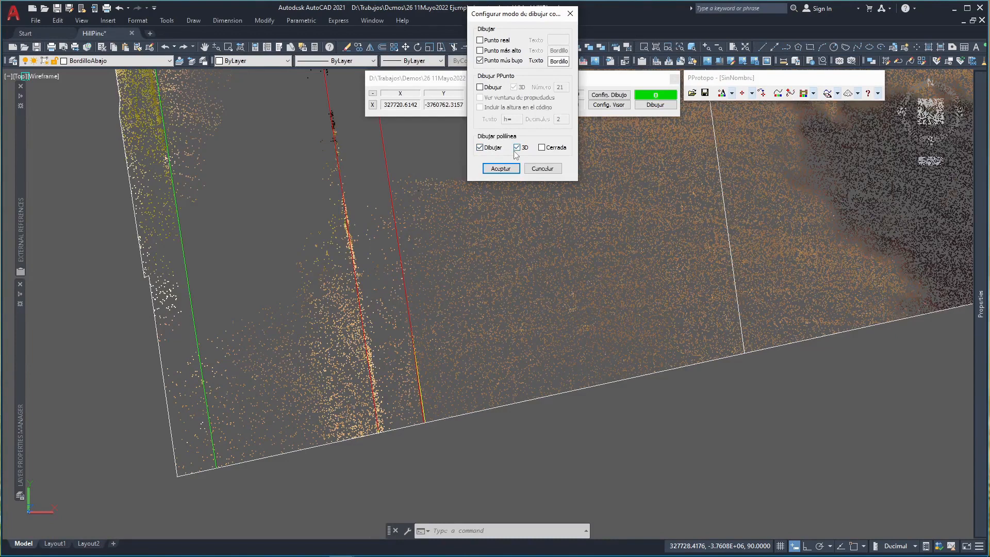
pyautogui.click(501, 168)
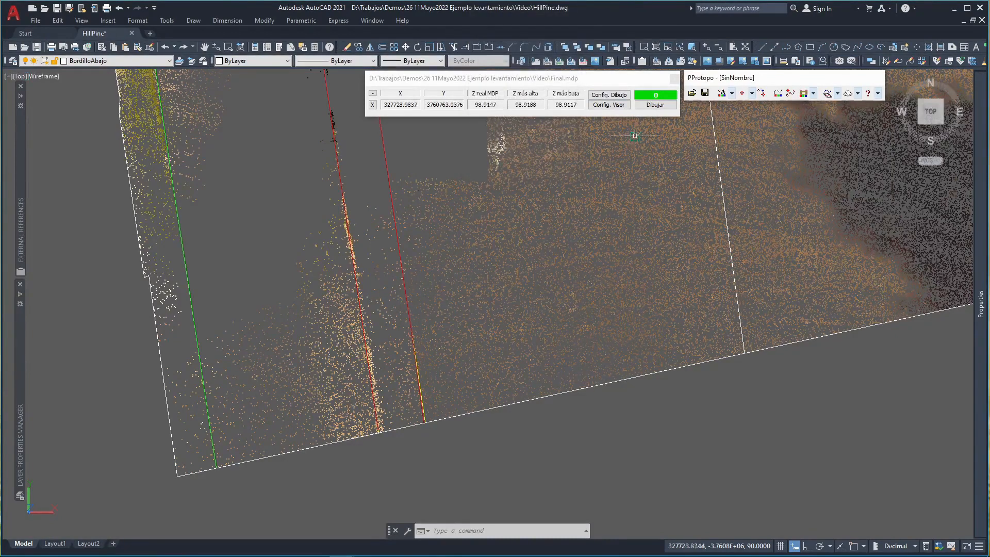
# - Start drawing a lowest-point 3D polyline from the MDP viewer on the BordilloAbajo layer
pyautogui.click(654, 105)
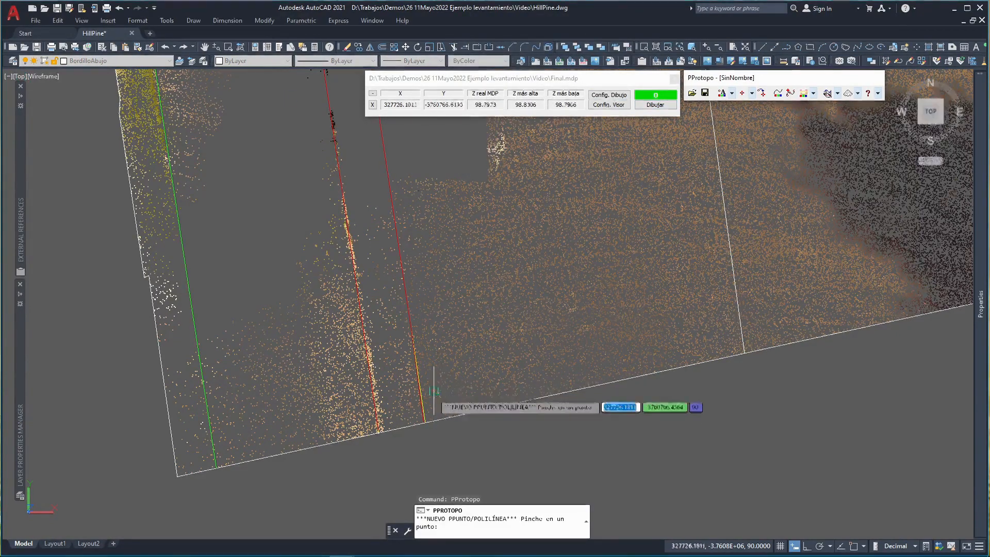
# - Start the lower curb polyline at the point cloud's southern end, placing its first point just beside the curb's red line
pyautogui.scroll(5, 377, 405)
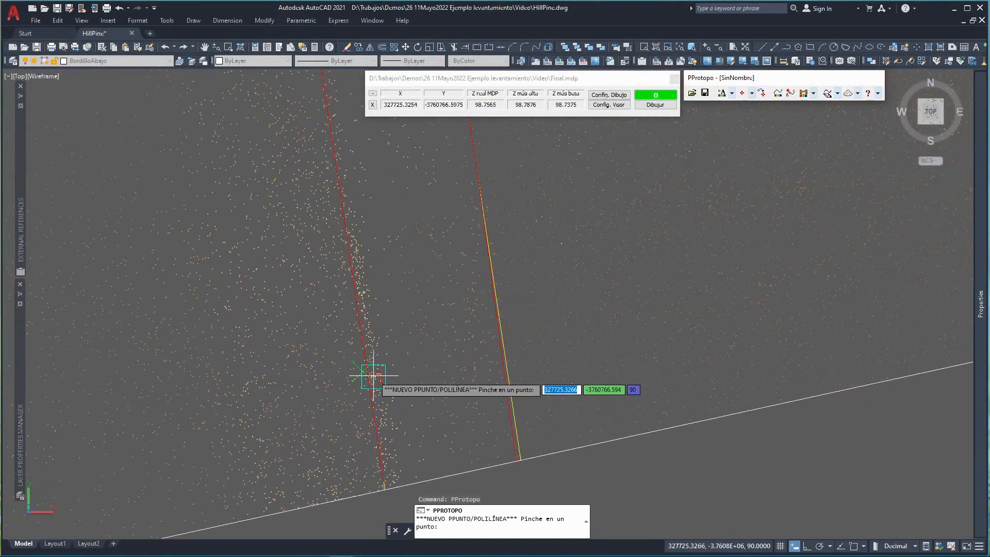
pyautogui.scroll(8, 388, 454)
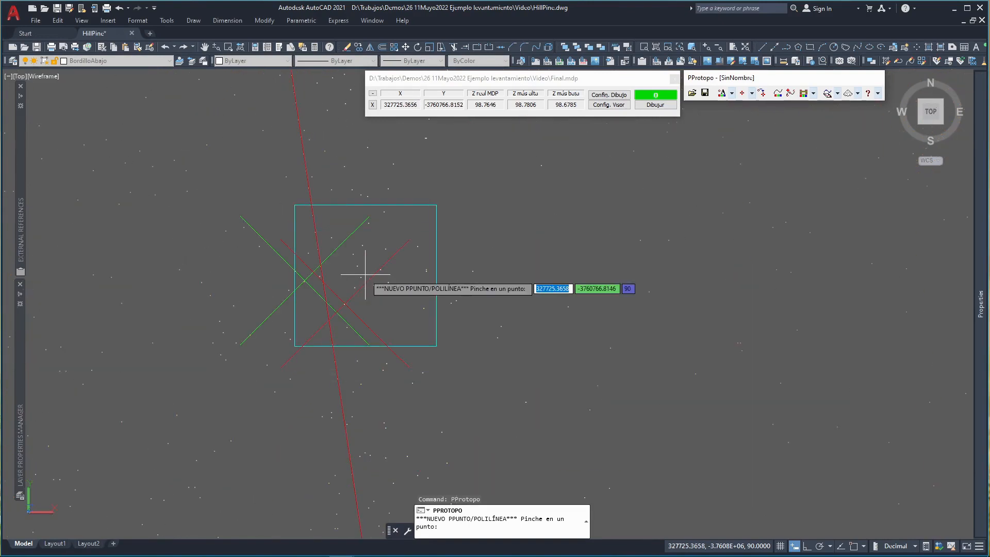
pyautogui.scroll(-6, 364, 275)
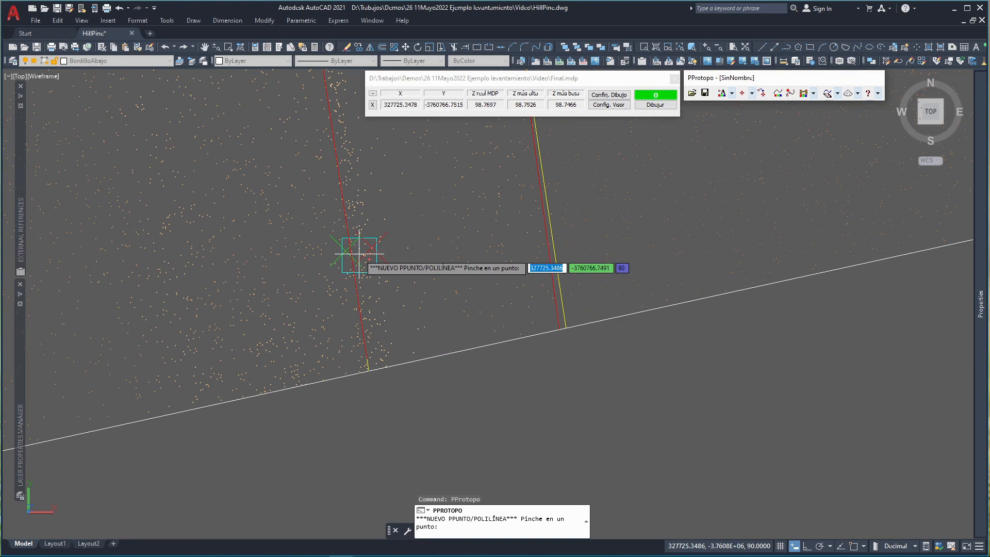
pyautogui.scroll(5, 360, 254)
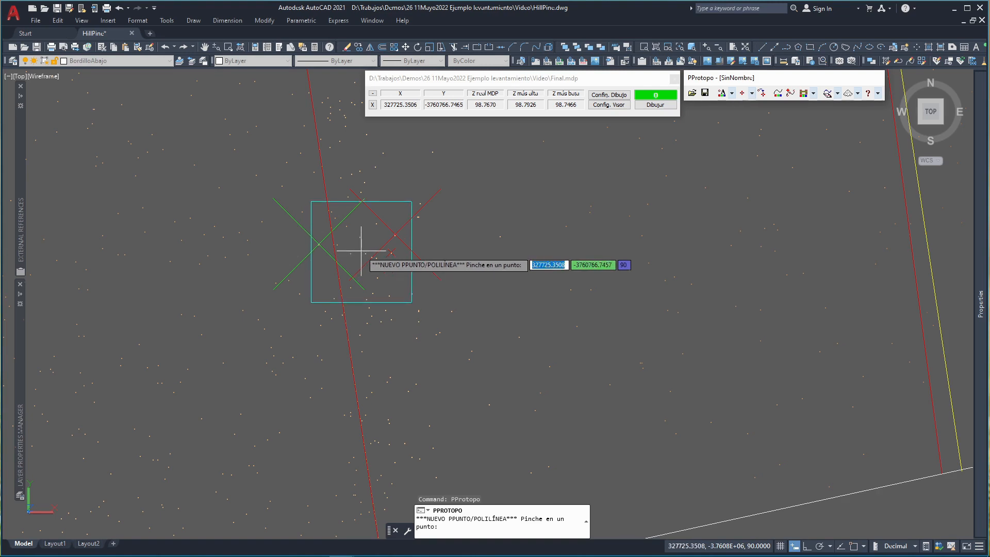
pyautogui.click(361, 251)
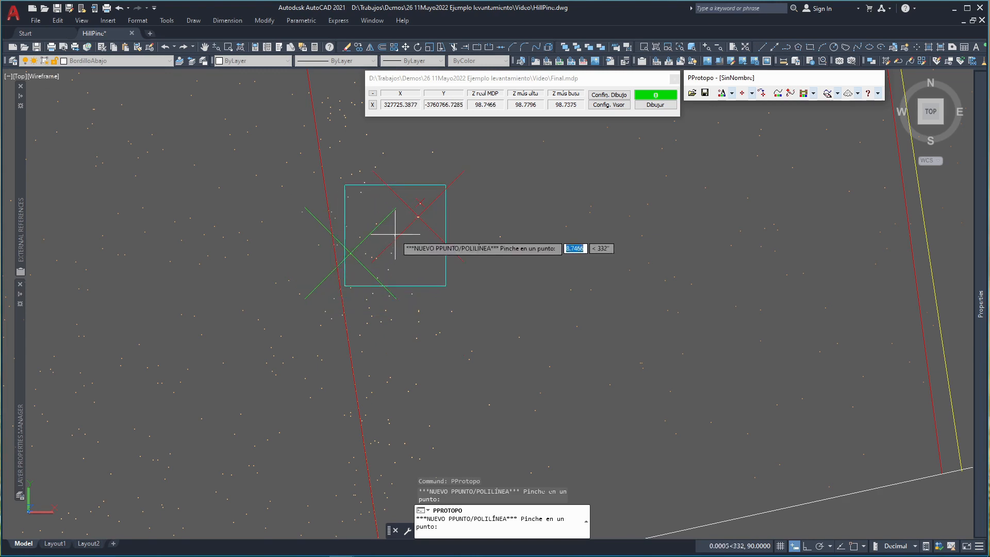
# - Add the second vertex of the lower curb polyline about 0.75 units north of the start, following the red curb line
pyautogui.scroll(-4, 449, 222)
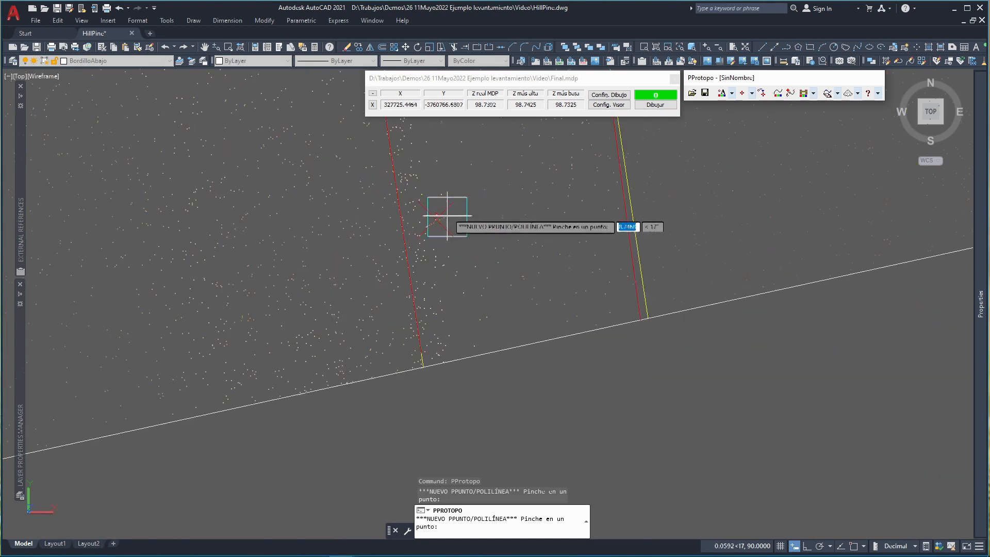
pyautogui.moveTo(451, 180); pyautogui.dragTo(464, 336, button='middle')
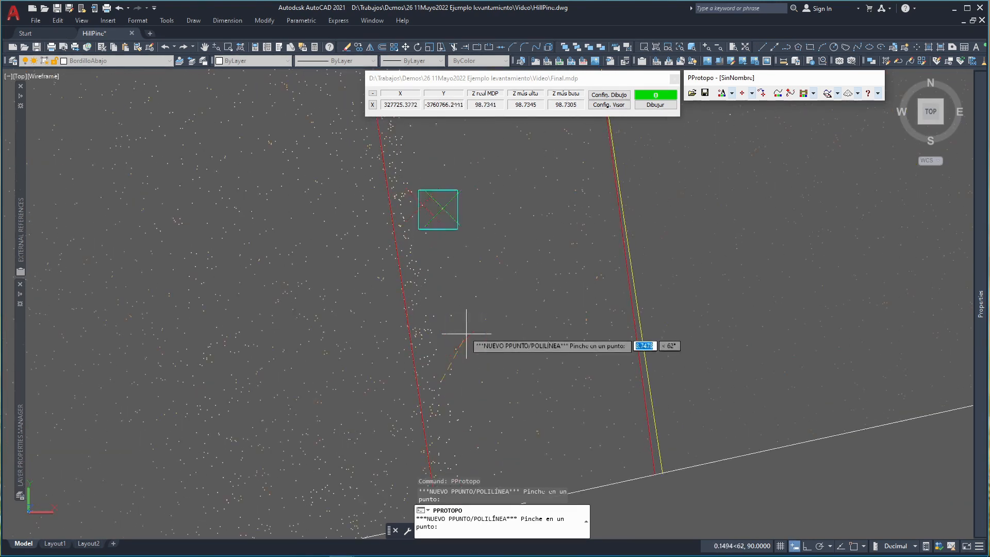
pyautogui.moveTo(429, 178); pyautogui.dragTo(442, 274, button='middle')
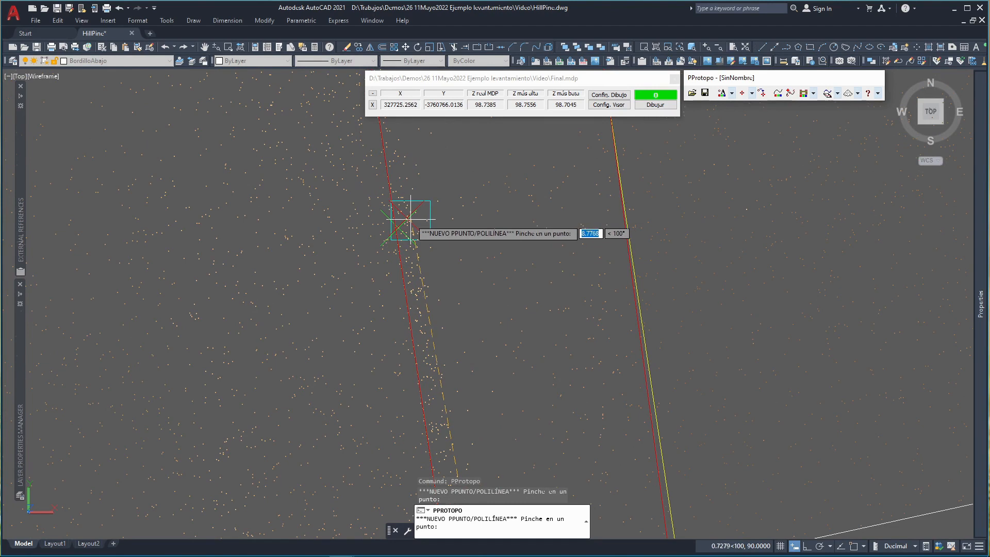
pyautogui.scroll(-2, 411, 219)
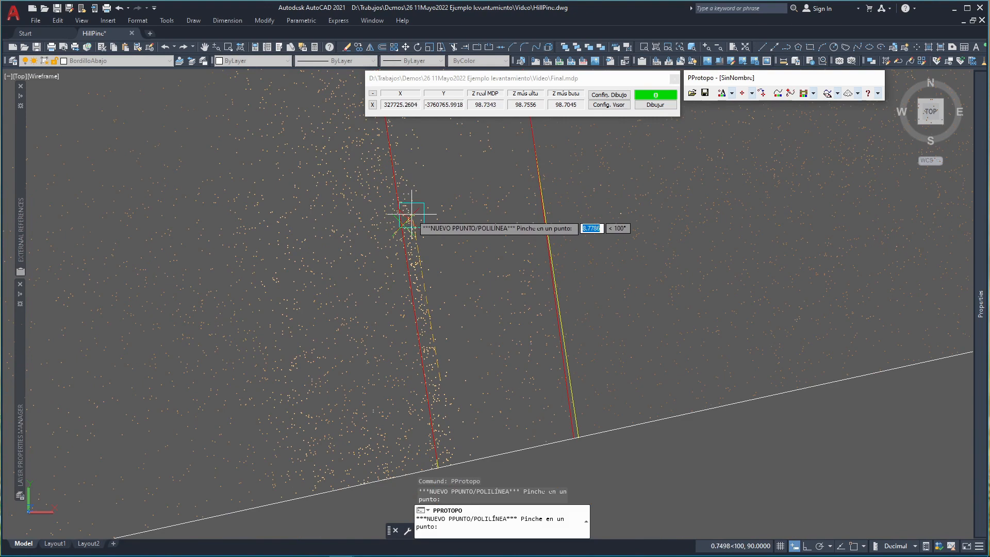
pyautogui.scroll(3, 409, 205)
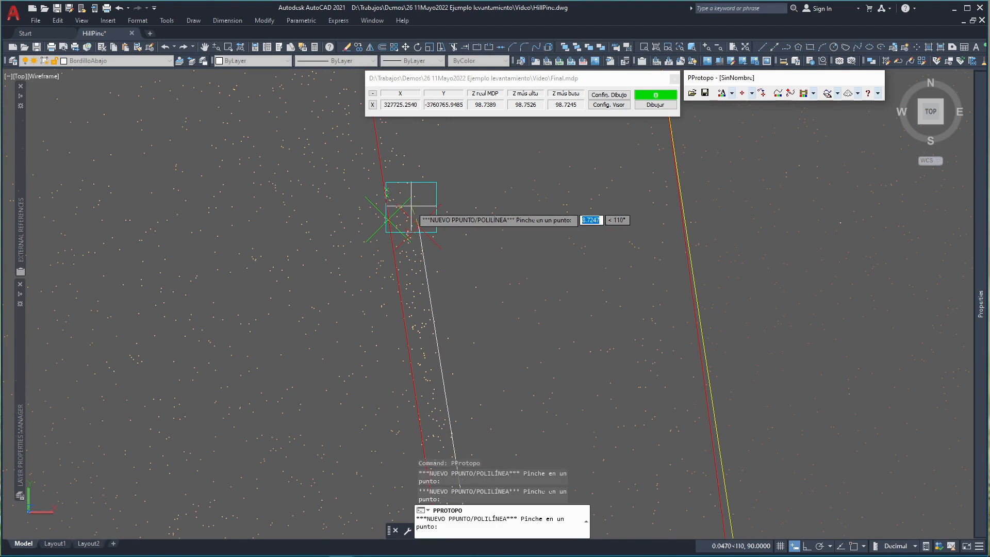
# - Extend the lower curb polyline with a vertex about 1.51 units farther north beside the red curb line
pyautogui.scroll(-6, 407, 211)
pyautogui.scroll(2, 413, 170)
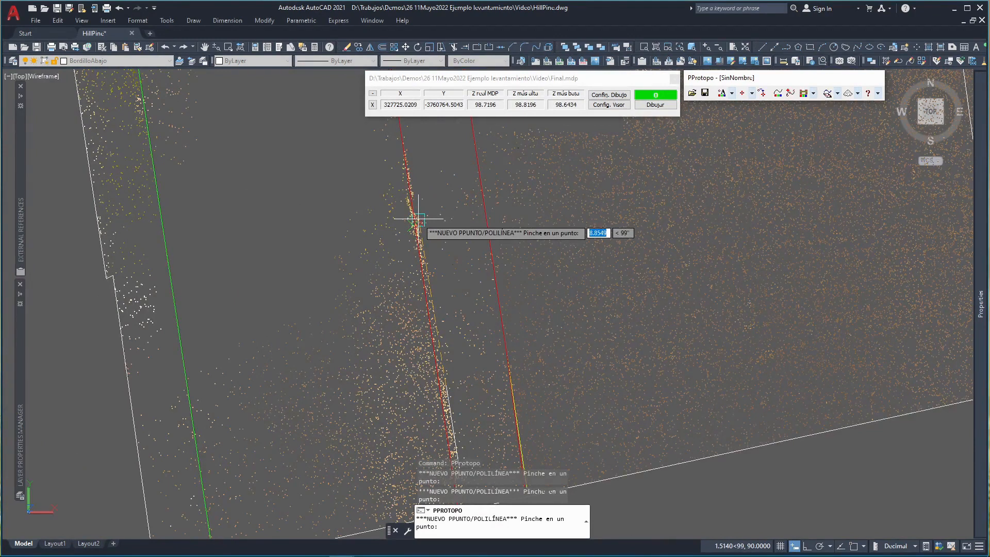
pyautogui.scroll(3, 418, 220)
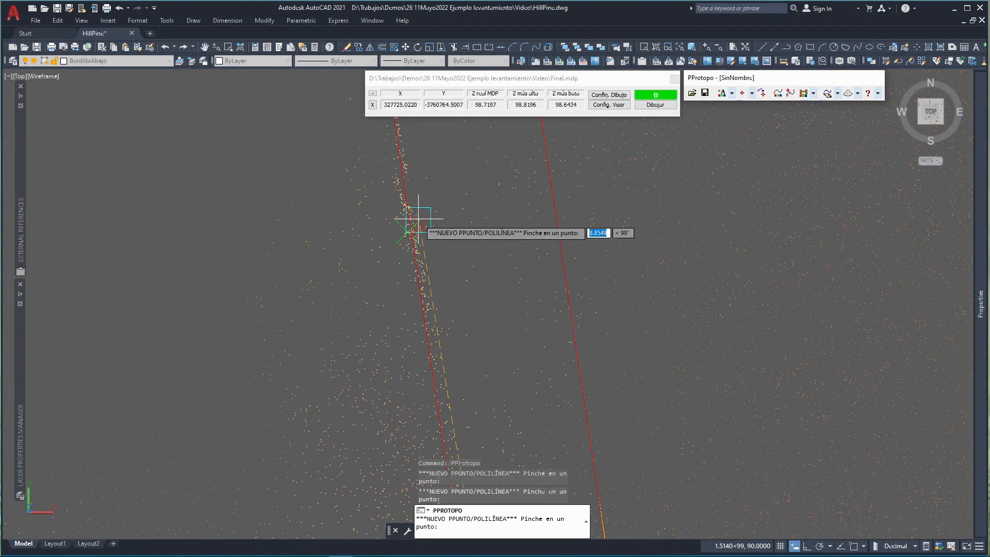
pyautogui.scroll(2, 418, 219)
pyautogui.click(418, 219)
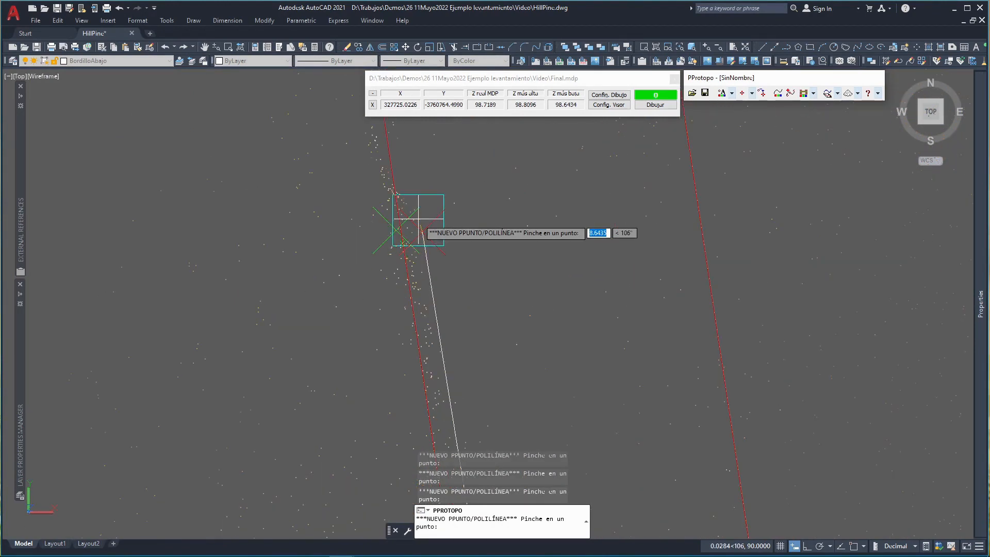
# - Continue the lower curb polyline about 2.82 units north, placing a vertex beside the dark curb points
pyautogui.scroll(-5, 419, 219)
pyautogui.moveTo(420, 189); pyautogui.dragTo(454, 328, button='middle')
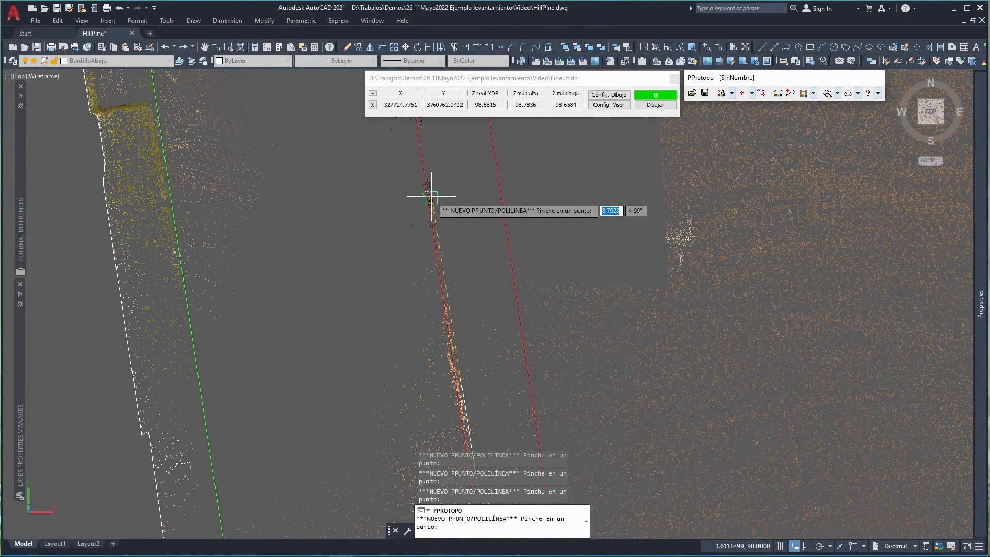
pyautogui.scroll(-3, 431, 197)
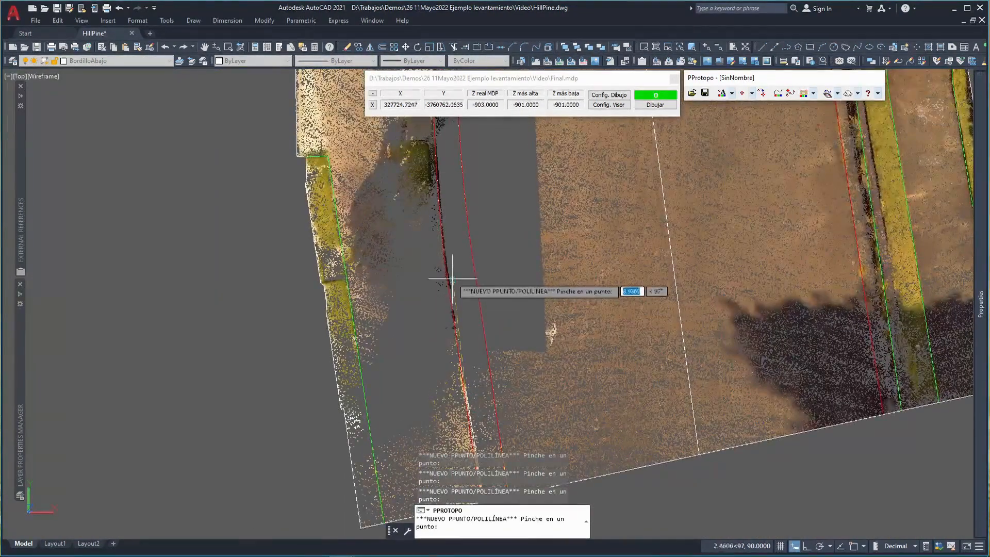
pyautogui.scroll(3, 448, 265)
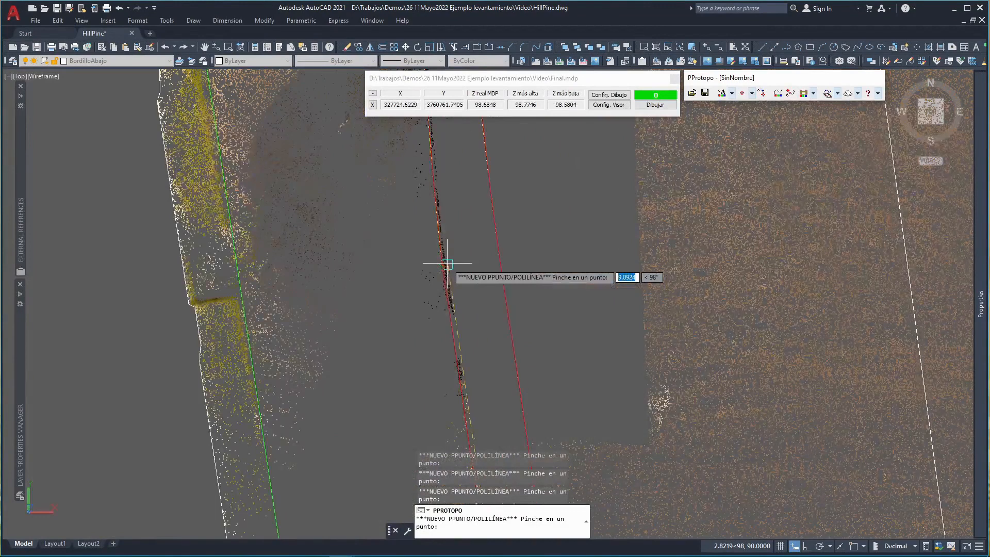
pyautogui.scroll(3, 447, 264)
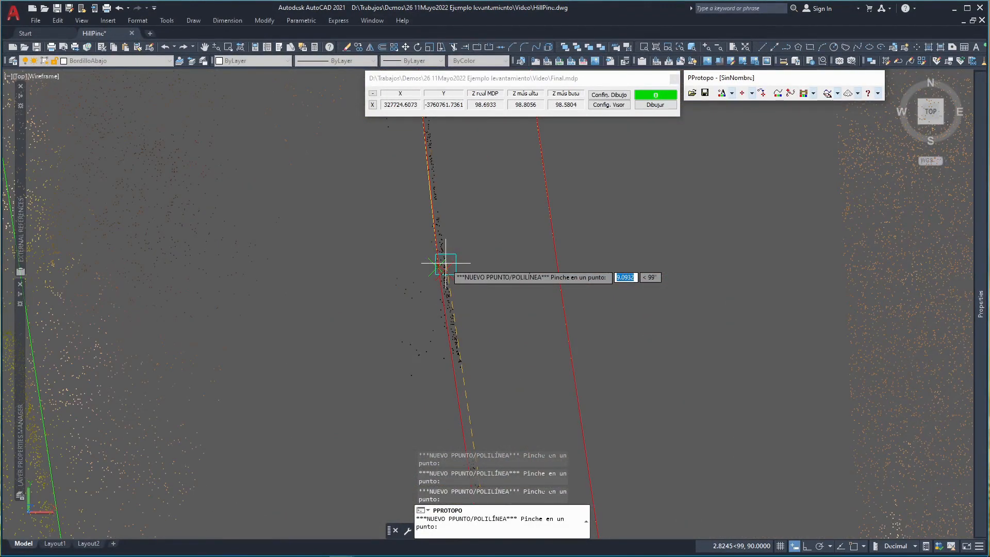
pyautogui.scroll(3, 446, 264)
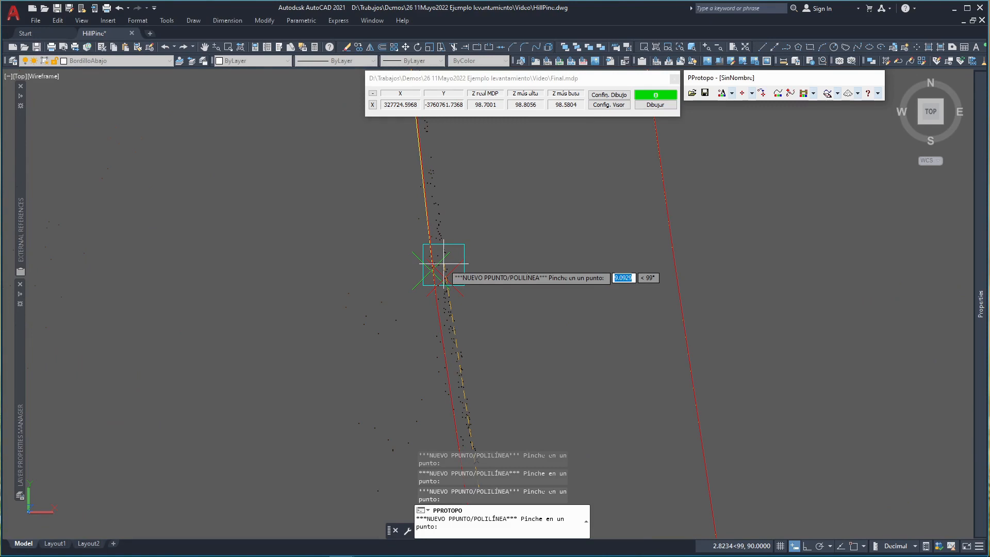
# - Add another lower curb vertex about 1.59 units farther north at about 96°, along the dark curb points
pyautogui.scroll(-3, 445, 264)
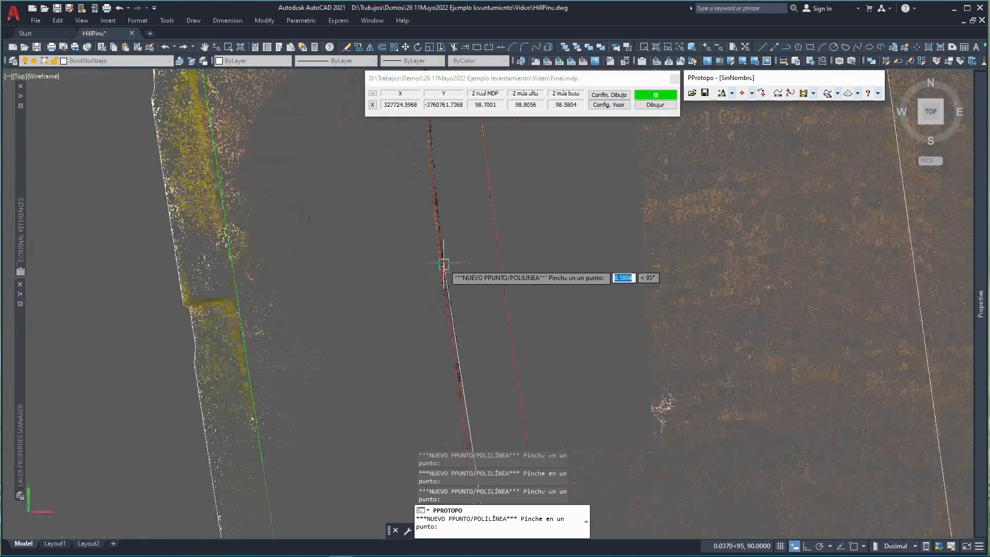
pyautogui.moveTo(440, 231); pyautogui.dragTo(452, 333, button='middle')
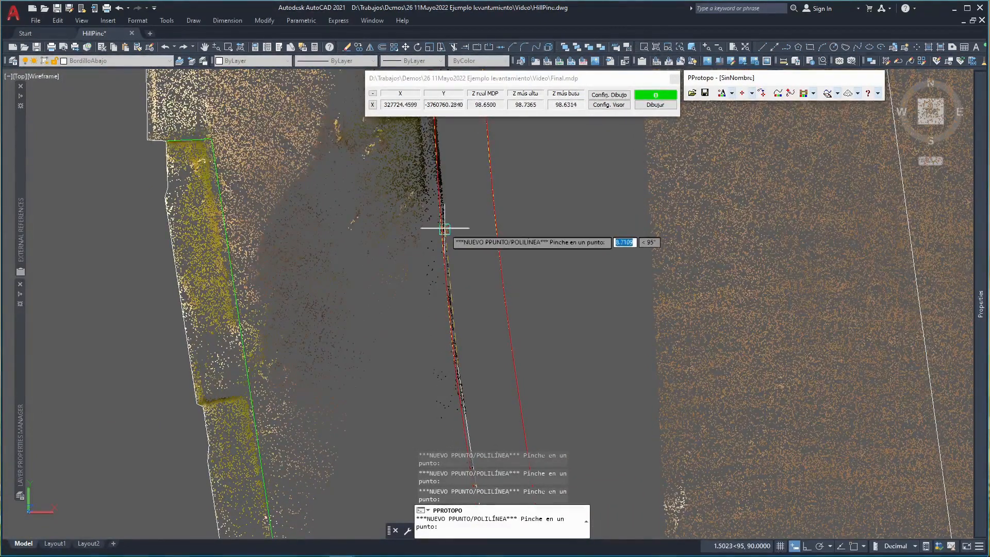
pyautogui.scroll(3, 444, 227)
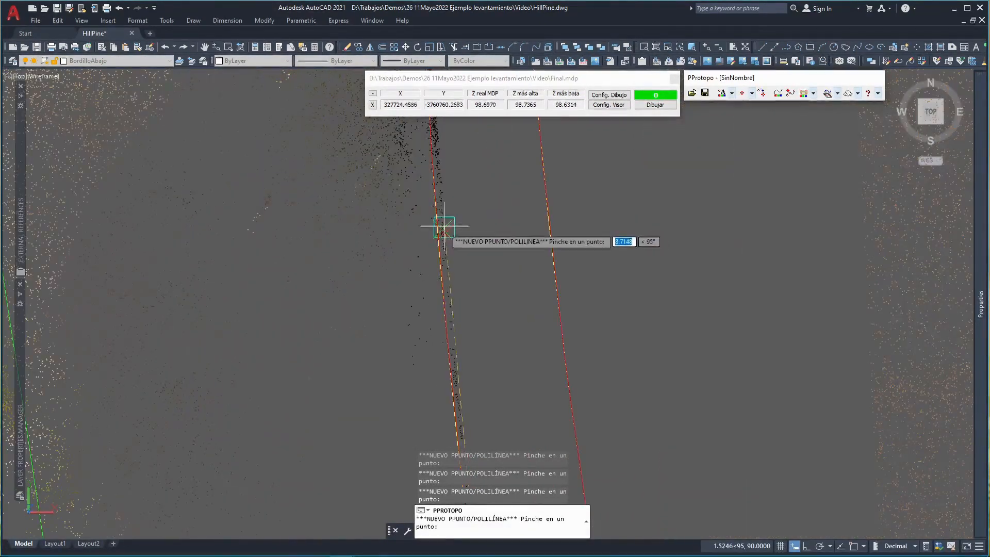
pyautogui.scroll(4, 443, 227)
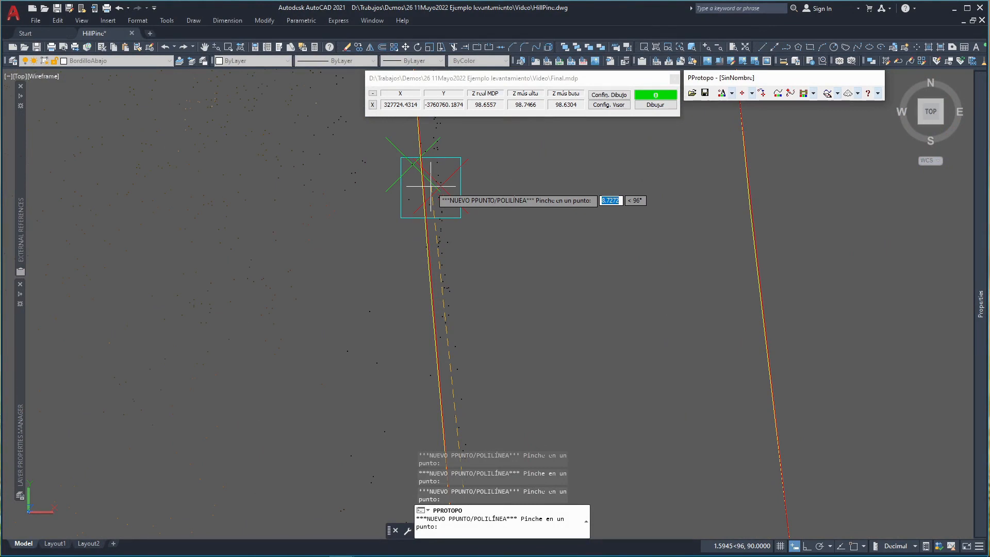
pyautogui.click(430, 186)
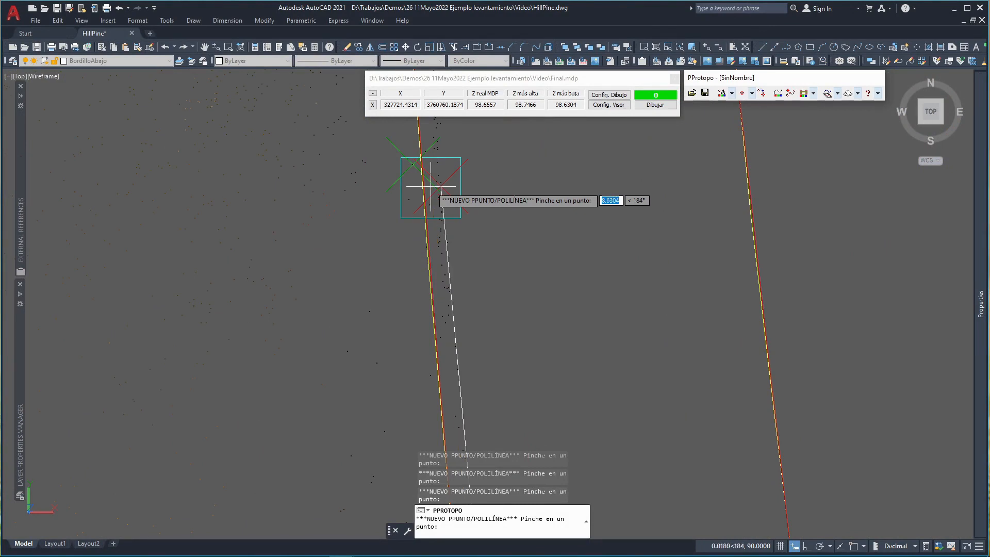
# - Place a lower curb vertex about 1.7 units farther north, just past the corner of the dark-edged planted area
pyautogui.scroll(-6, 431, 186)
pyautogui.moveTo(428, 160); pyautogui.dragTo(433, 311, button='middle')
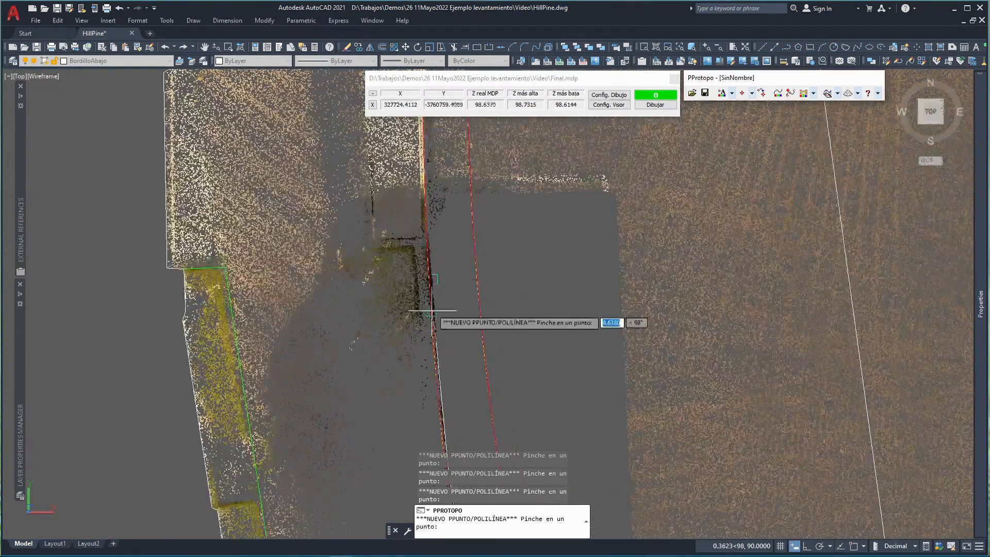
pyautogui.scroll(5, 428, 201)
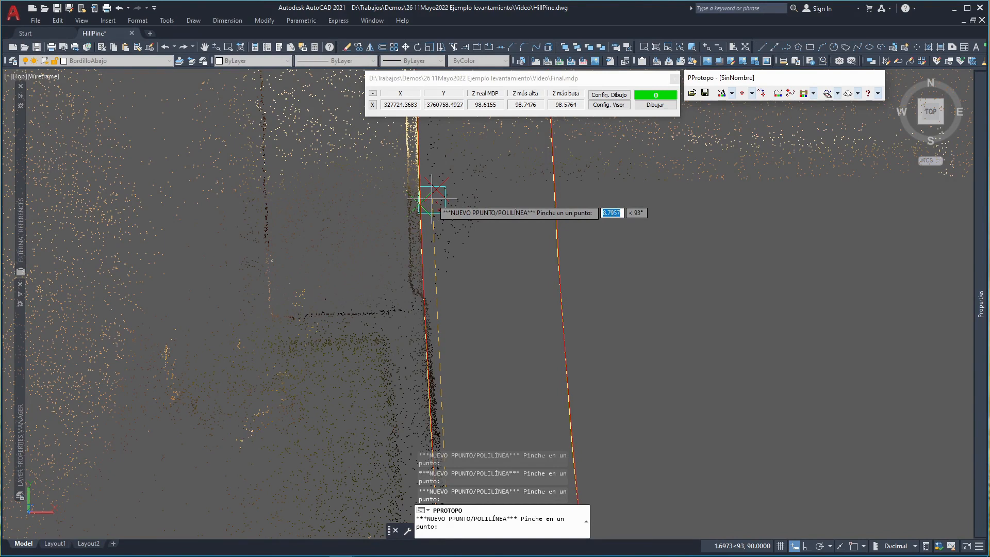
pyautogui.click(432, 199)
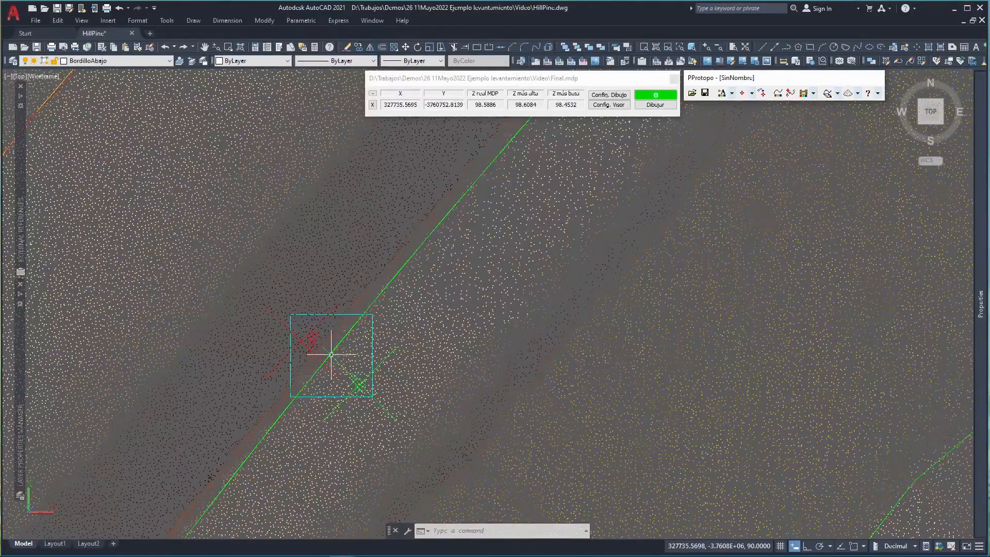
# - Accept the drawing configuration with real point, lowest point and 3D polyline enabled for the curved curb
pyautogui.scroll(-6, 331, 355)
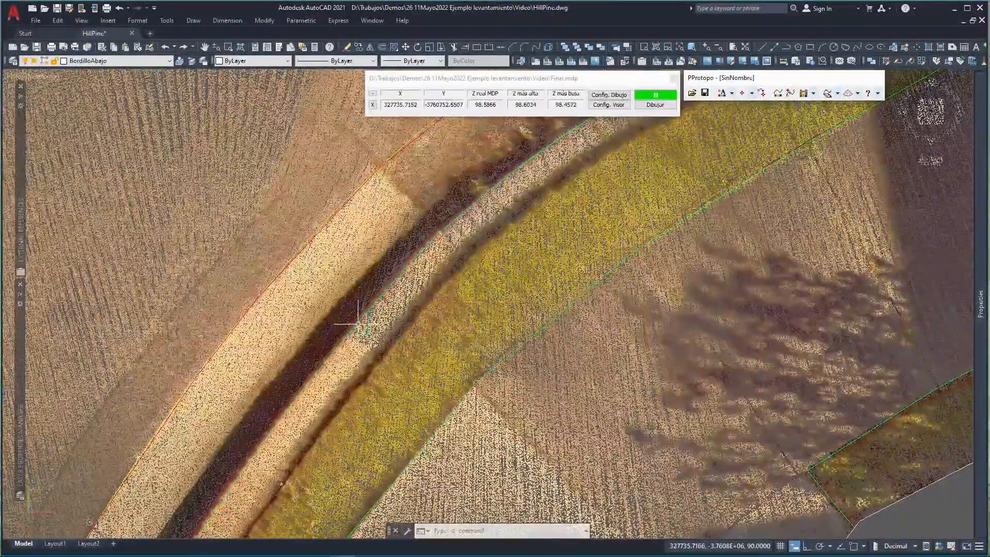
pyautogui.scroll(5, 358, 324)
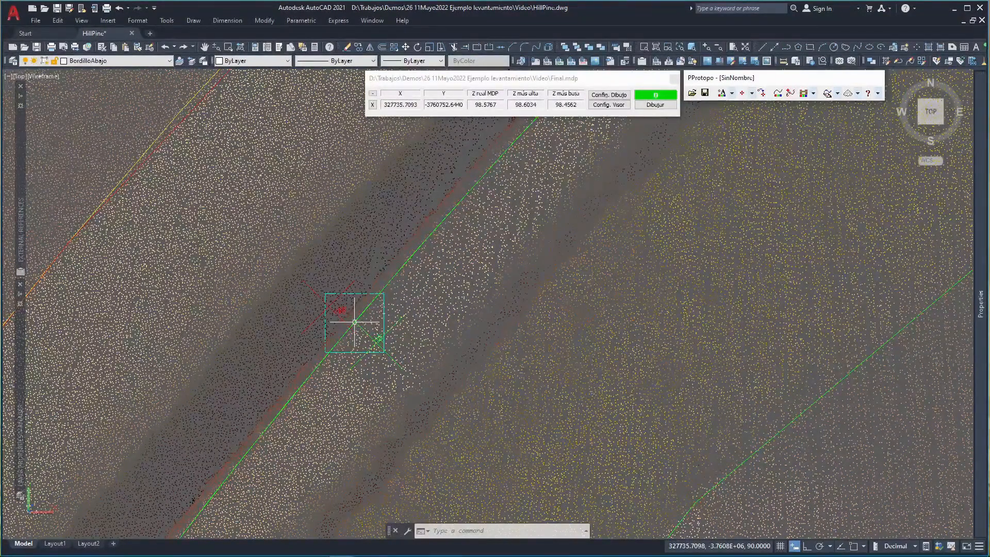
pyautogui.click(618, 97)
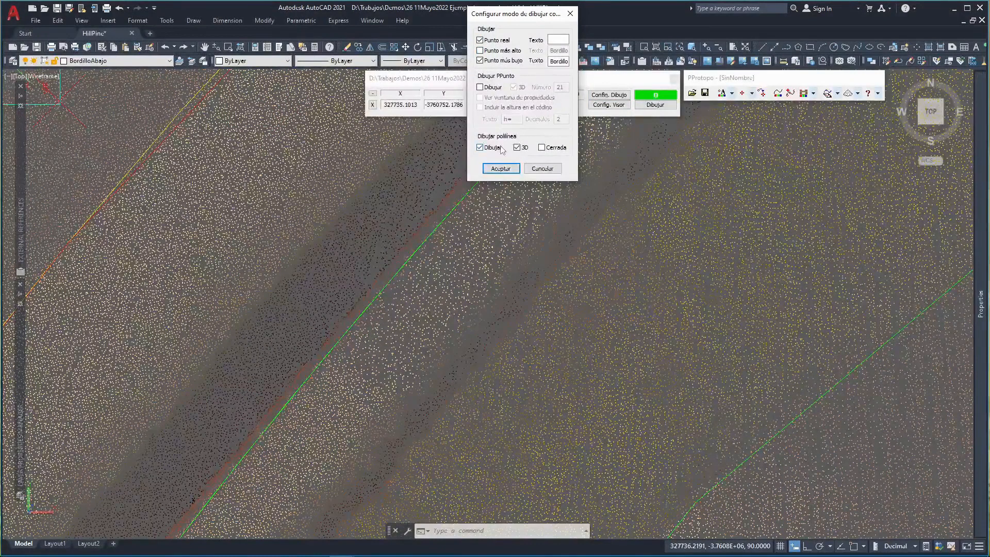
pyautogui.click(501, 169)
# - Start the curved lower curb polyline on the green guide line and place its second vertex about 0.56 units northeast at 49°
pyautogui.click(656, 104)
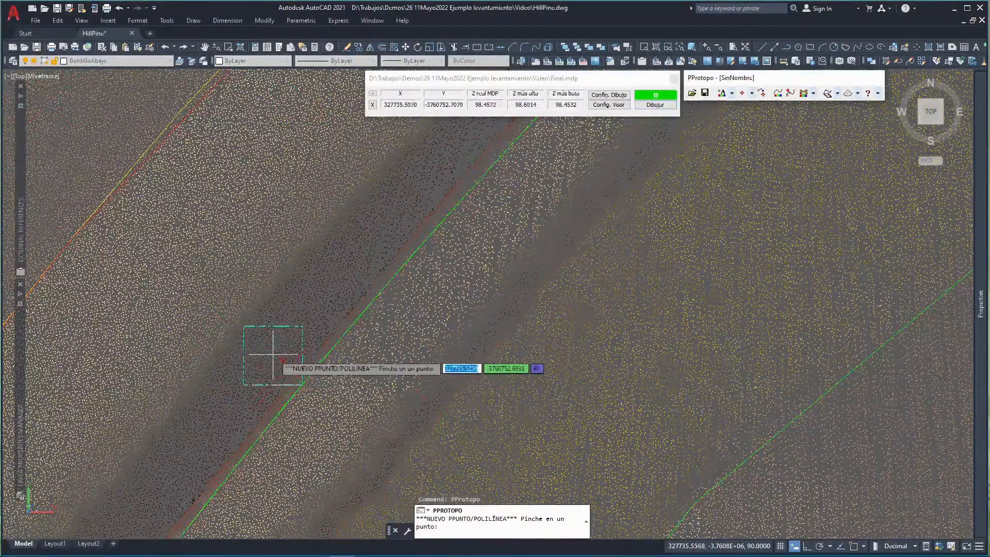
pyautogui.scroll(2, 316, 361)
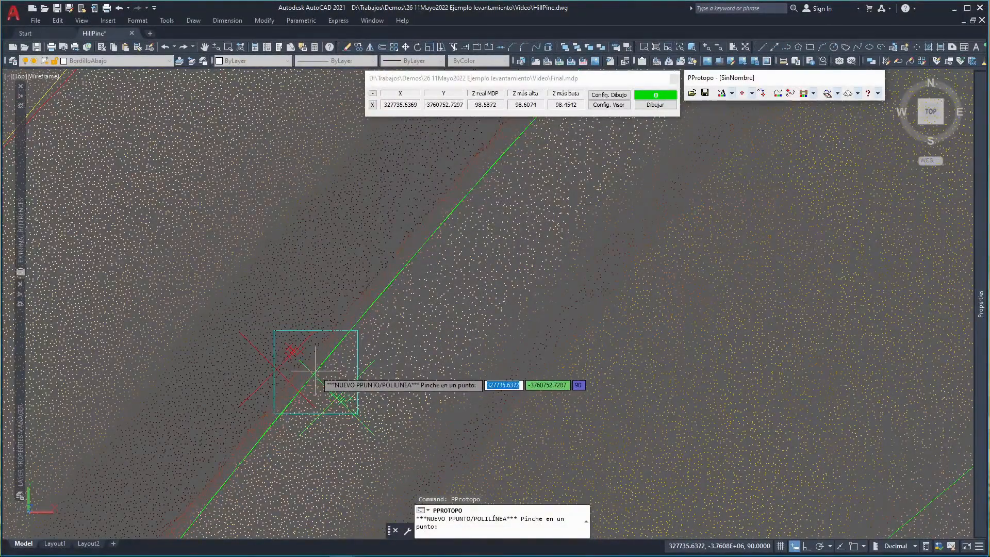
pyautogui.click(316, 371)
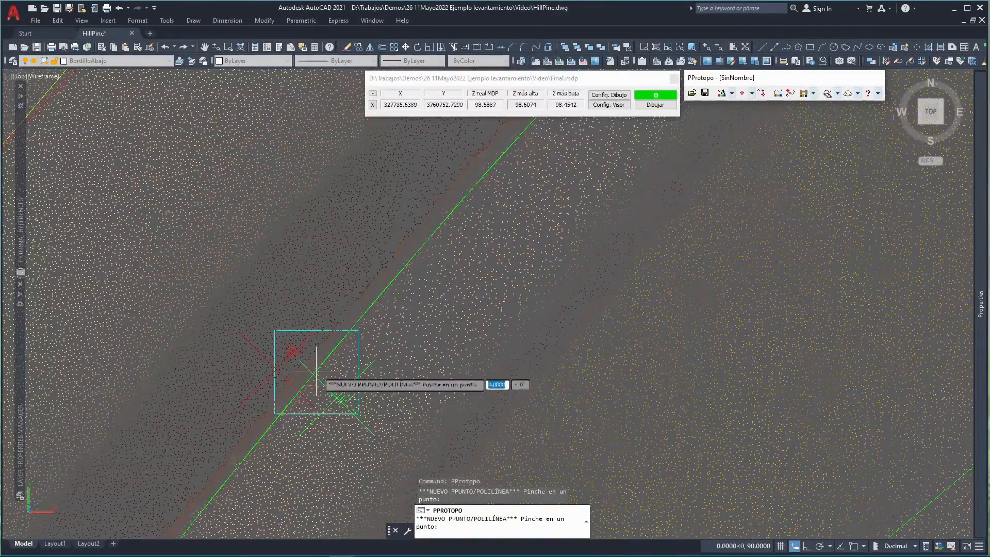
pyautogui.moveTo(440, 210); pyautogui.dragTo(320, 343, button='middle')
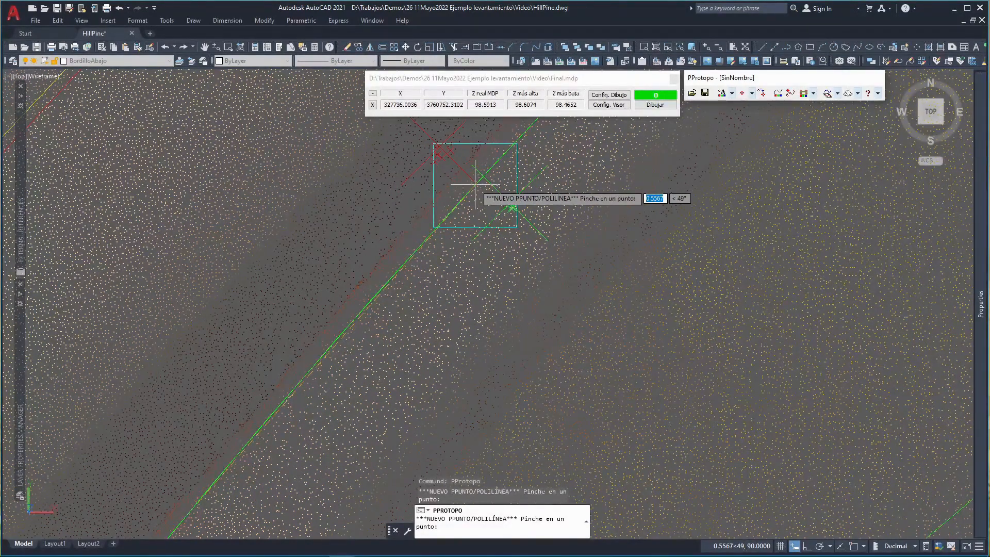
pyautogui.click(475, 184)
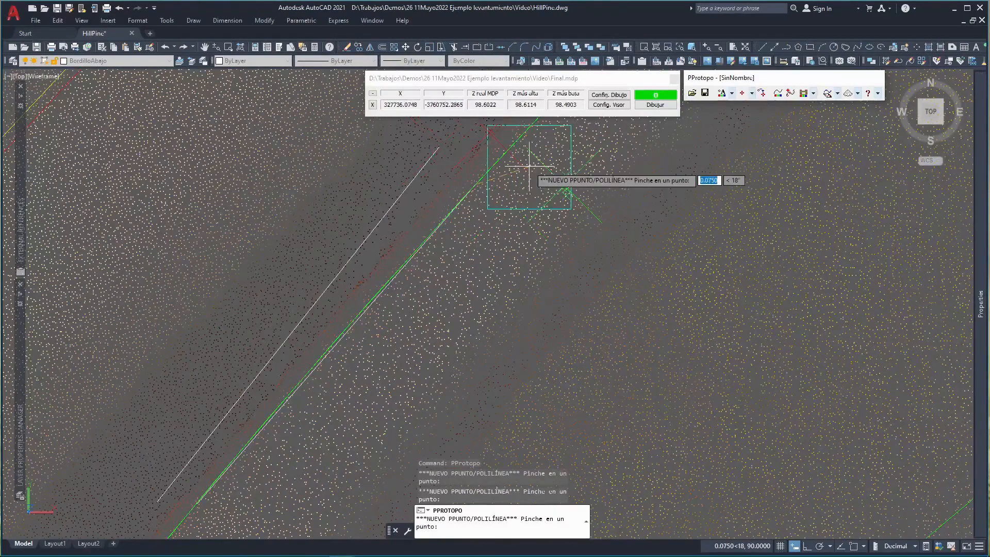
# - Continue the curved curb with vertices about 0.23 units away at 47° and about 0.33 units farther at 40°
pyautogui.moveTo(530, 168); pyautogui.dragTo(336, 317, button='middle')
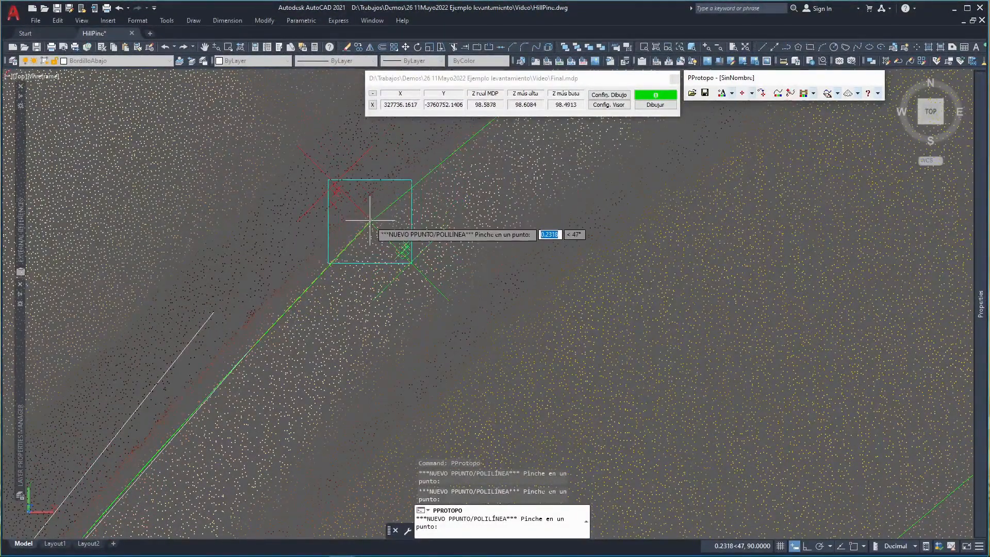
pyautogui.scroll(3, 372, 219)
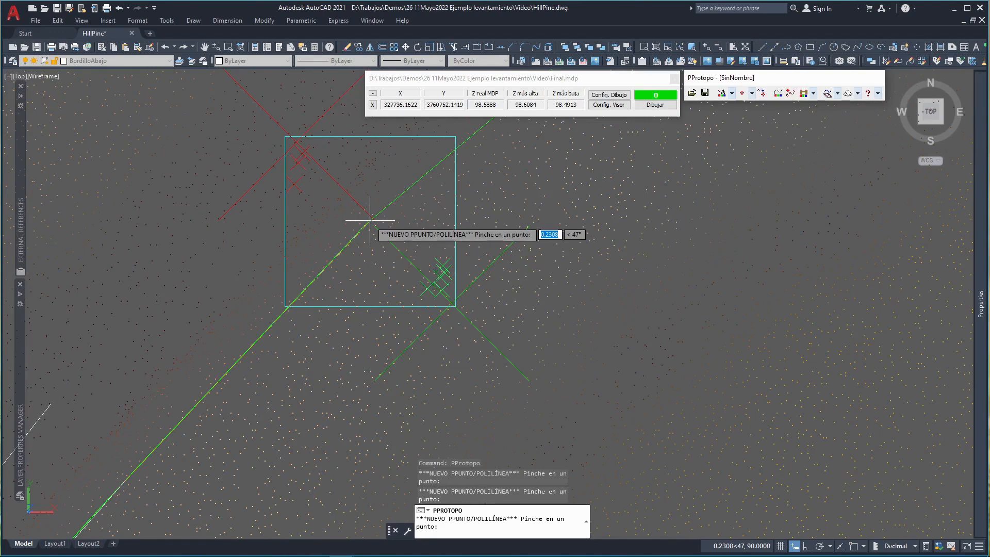
pyautogui.scroll(-4, 370, 219)
pyautogui.moveTo(438, 199); pyautogui.dragTo(351, 294, button='middle')
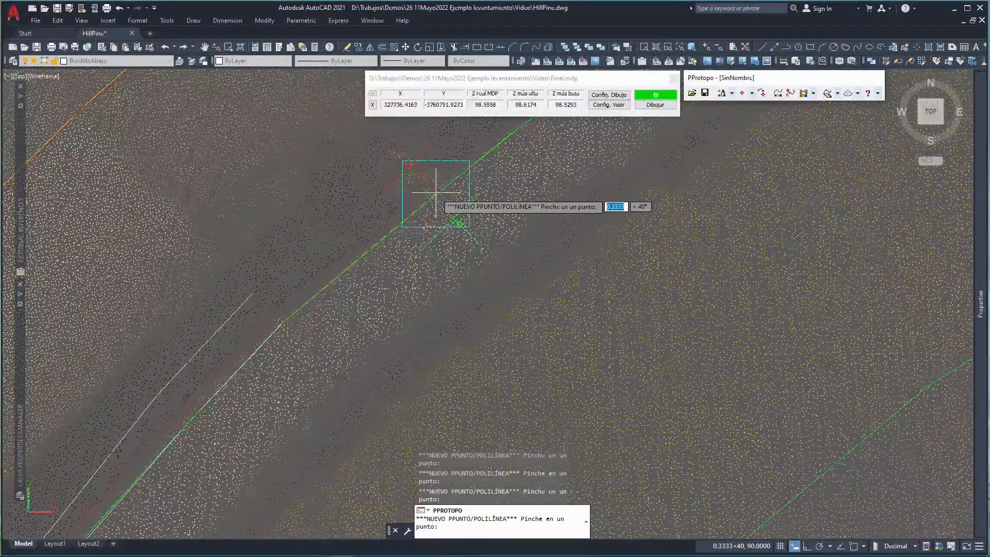
pyautogui.scroll(3, 436, 193)
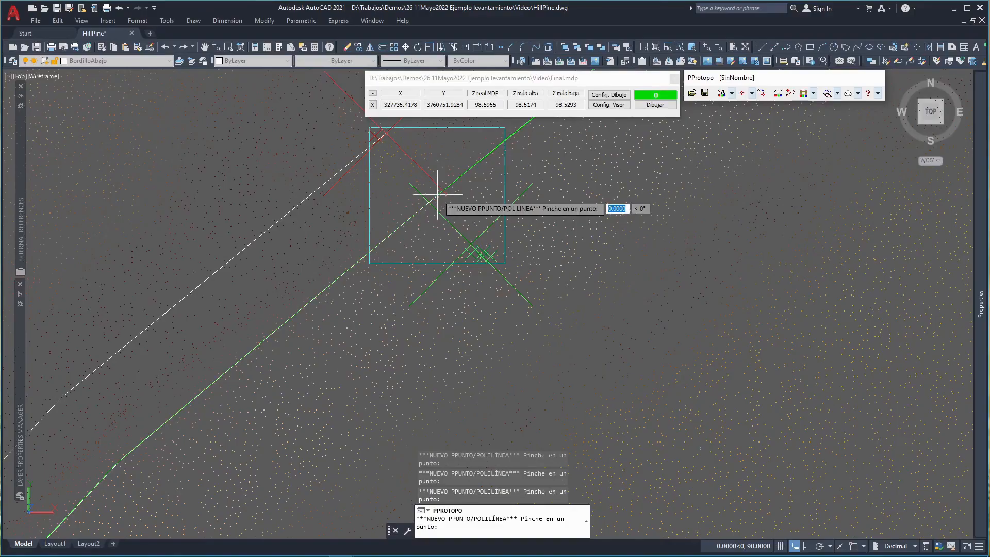
# - Add another vertex to the lower curb polyline farther northeast, keeping it on the green guide line
pyautogui.moveTo(466, 172); pyautogui.dragTo(326, 403, button='middle')
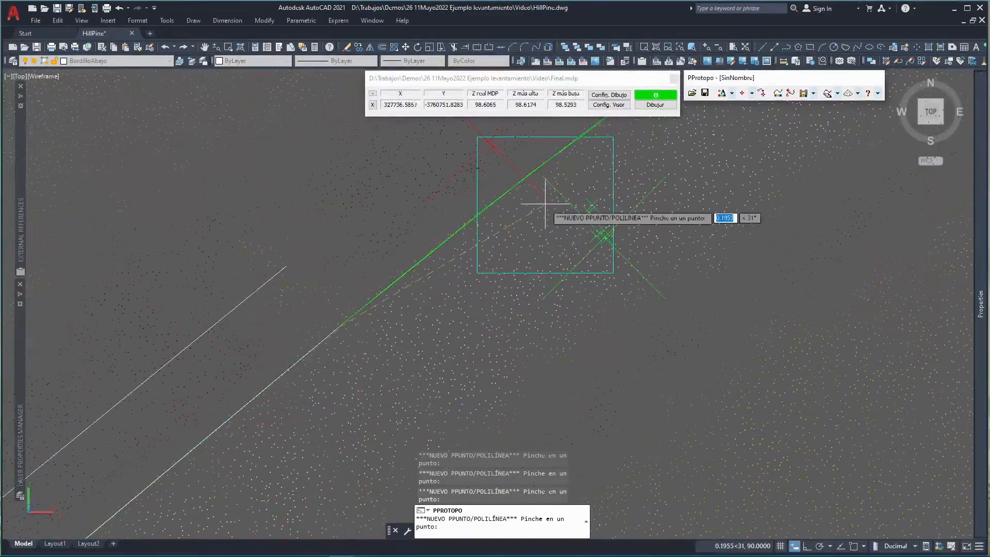
pyautogui.scroll(-6, 537, 200)
pyautogui.moveTo(595, 191); pyautogui.dragTo(464, 285, button='middle')
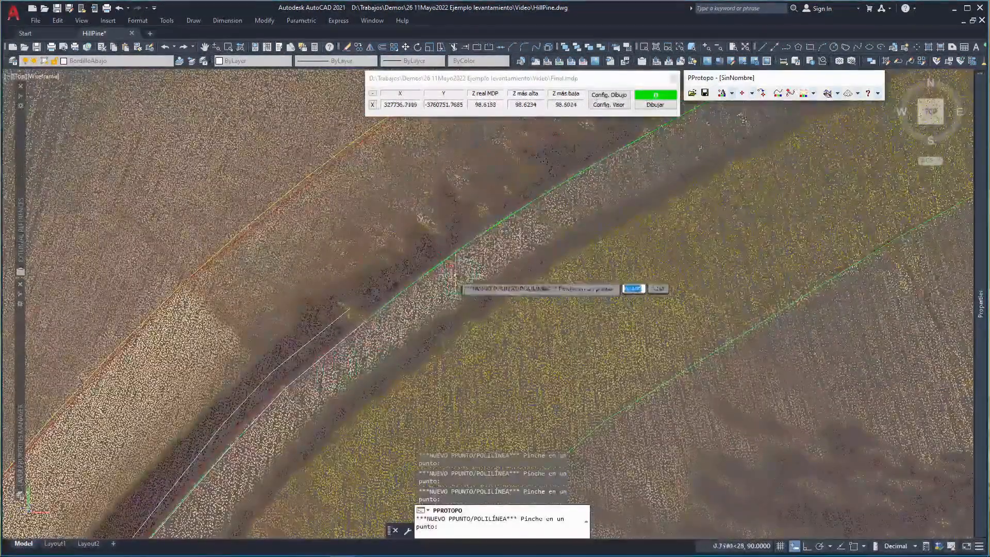
pyautogui.scroll(3, 442, 277)
pyautogui.scroll(3, 439, 261)
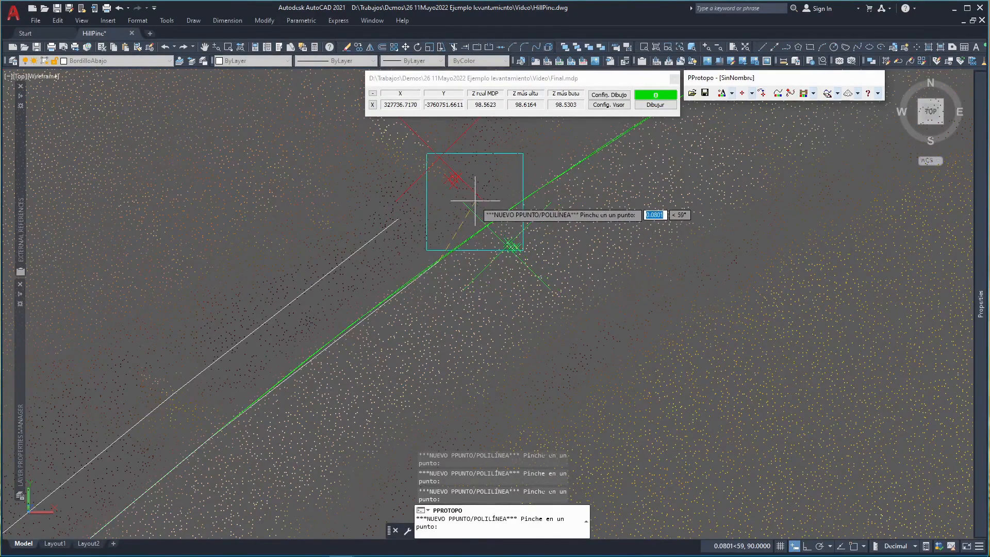
pyautogui.scroll(3, 464, 208)
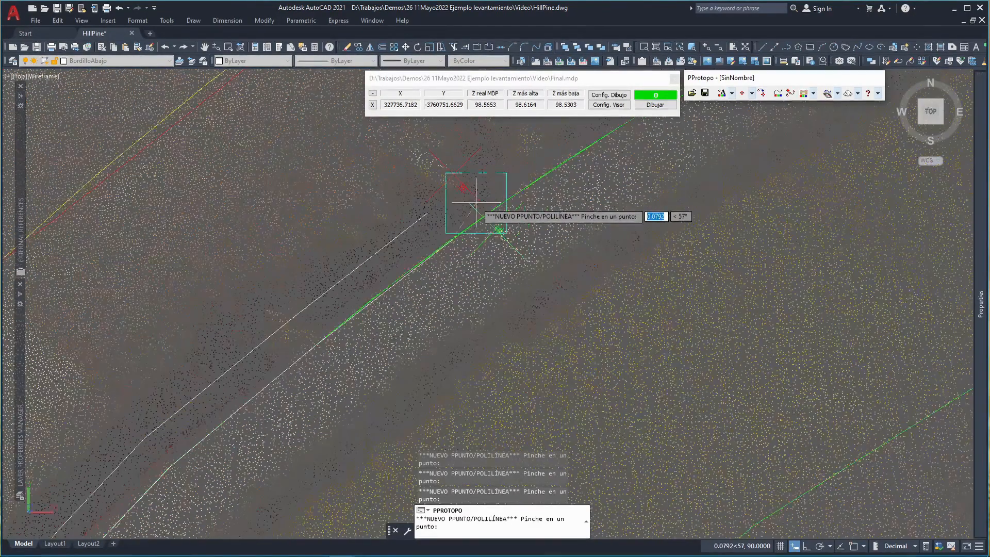
# - Extend the lower curb polyline northeast with further vertices where the curve flattens along the green guide line
pyautogui.moveTo(534, 180); pyautogui.dragTo(425, 276, button='middle')
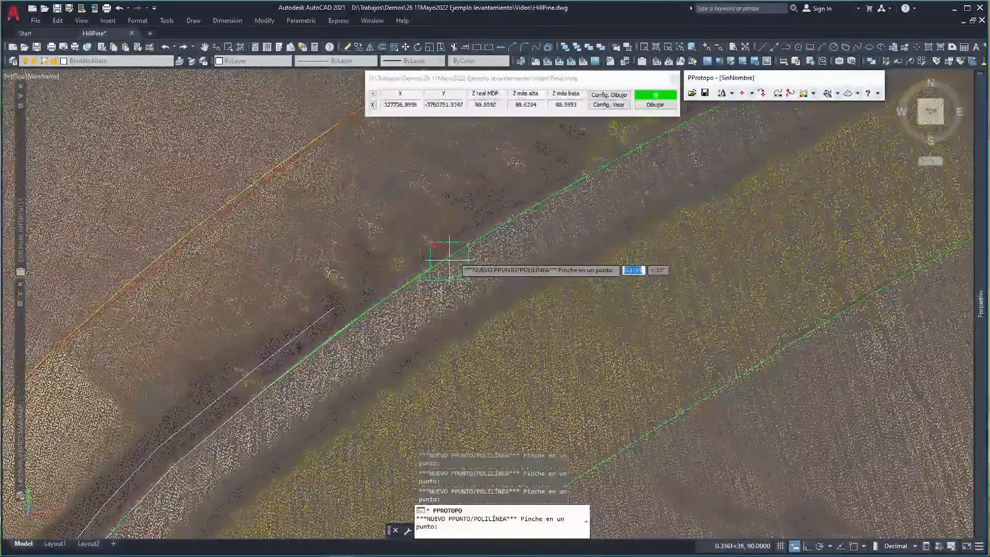
pyautogui.scroll(3, 472, 240)
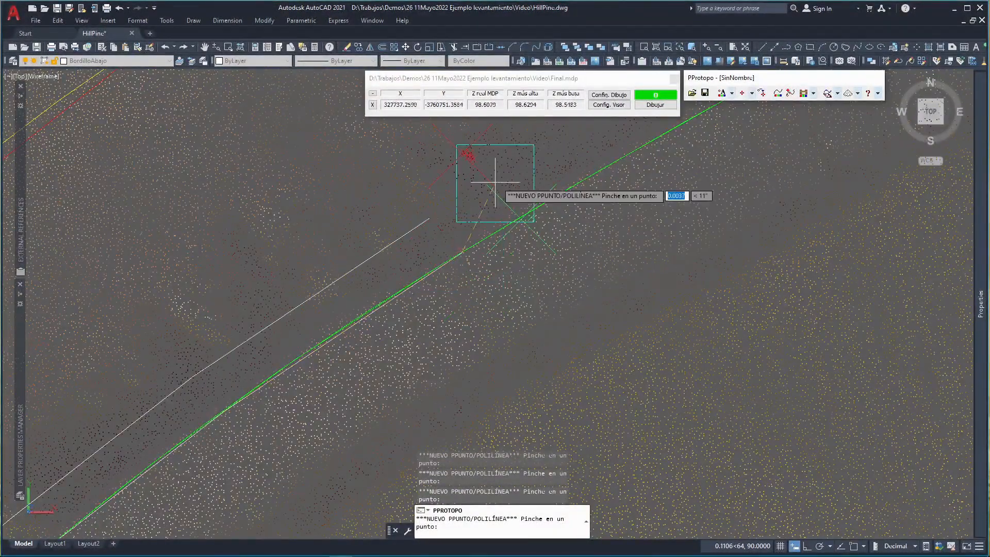
pyautogui.moveTo(632, 160); pyautogui.dragTo(489, 263, button='middle')
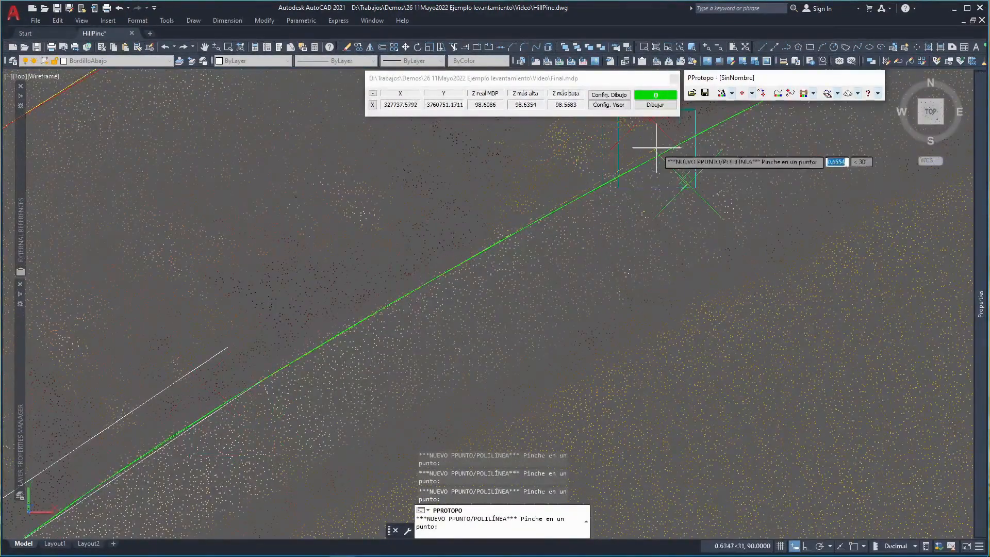
pyautogui.click(560, 207)
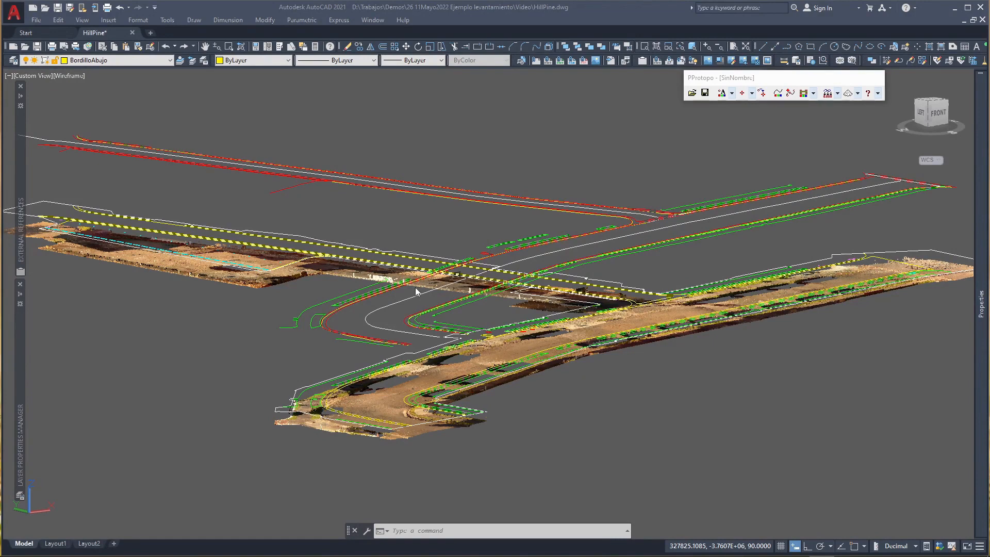
# - Inspect the side-street junction in 3D and check the layer of the white line that closes its mouth
pyautogui.scroll(3, 415, 286)
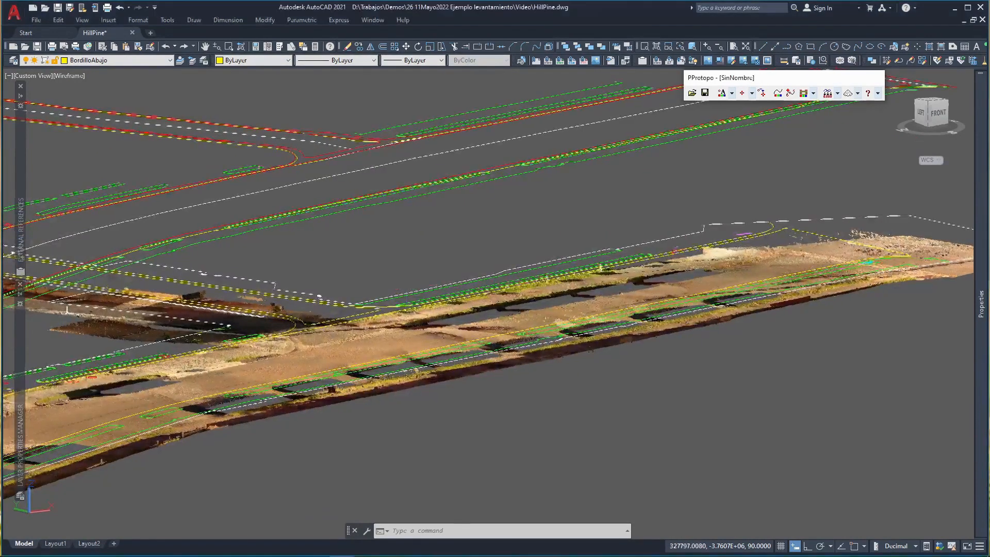
pyautogui.keyDown('shift'); pyautogui.moveTo(257, 225); pyautogui.dragTo(309, 229, button='middle'); pyautogui.keyUp('shift')
pyautogui.scroll(3, 292, 205)
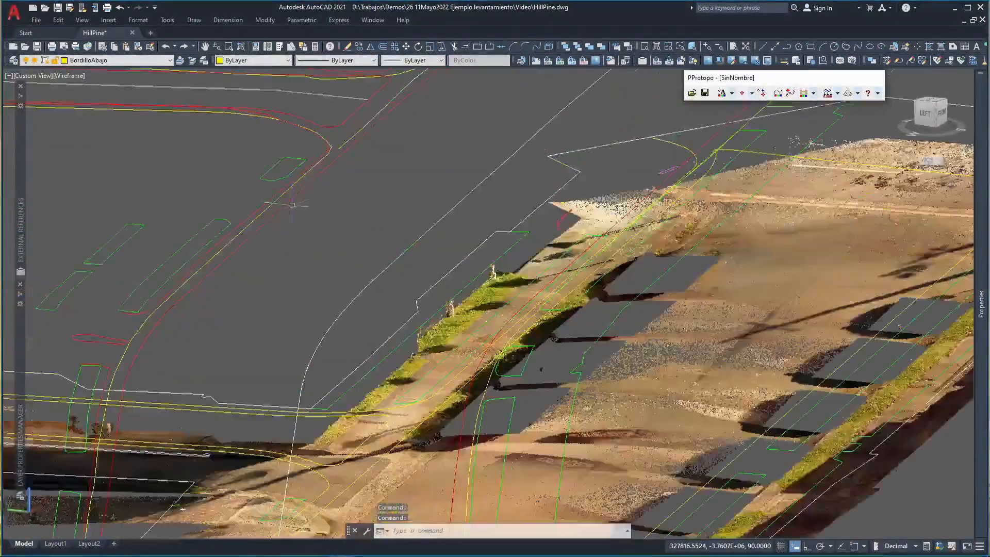
pyautogui.scroll(3, 292, 205)
pyautogui.keyDown('shift'); pyautogui.moveTo(287, 195); pyautogui.dragTo(299, 194, button='middle'); pyautogui.keyUp('shift')
pyautogui.moveTo(582, 187)
pyautogui.mouseDown(button='middle')
pyautogui.moveTo(531, 268)
pyautogui.moveTo(501, 271)
pyautogui.mouseUp(button='middle')
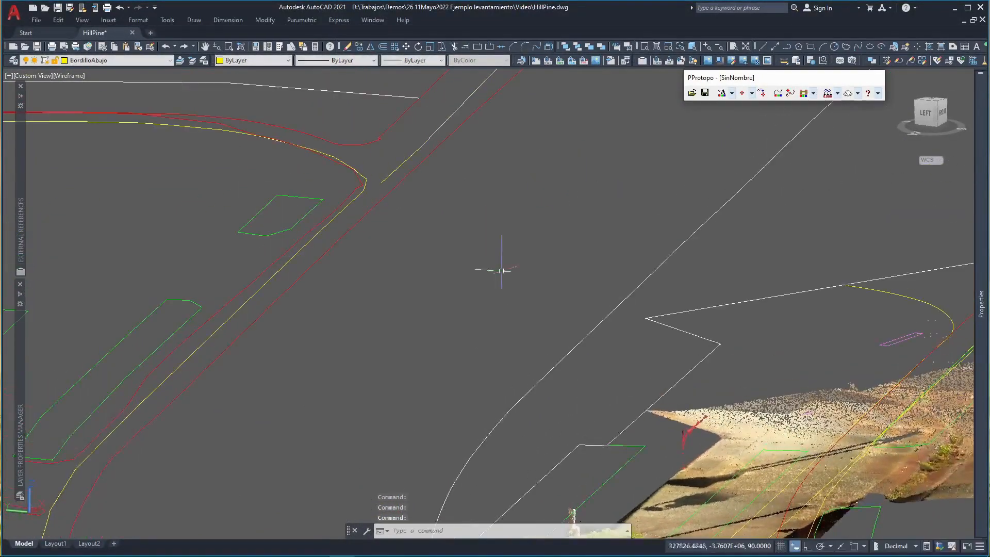
pyautogui.scroll(-3, 558, 245)
pyautogui.keyDown('shift'); pyautogui.moveTo(558, 245); pyautogui.dragTo(559, 254, button='middle'); pyautogui.keyUp('shift')
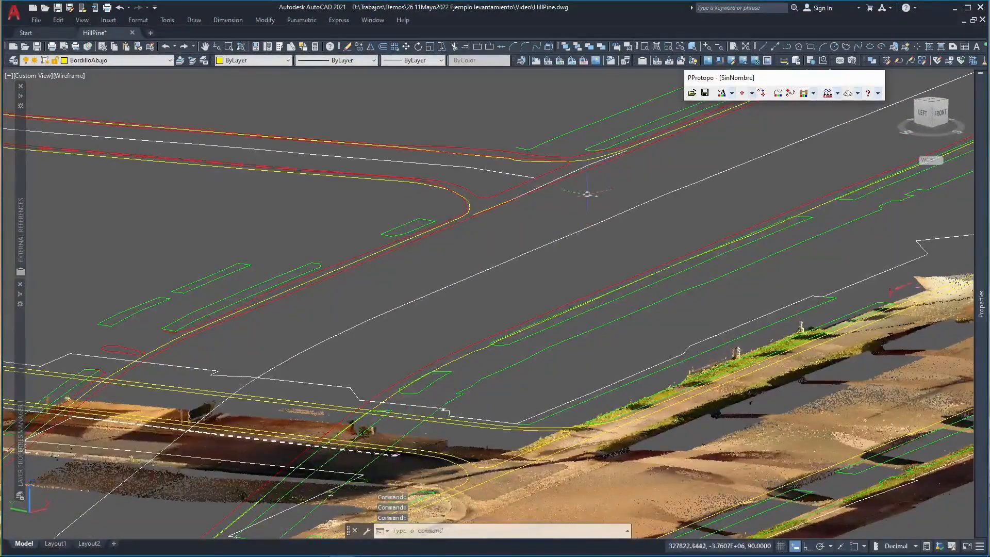
pyautogui.click(593, 163)
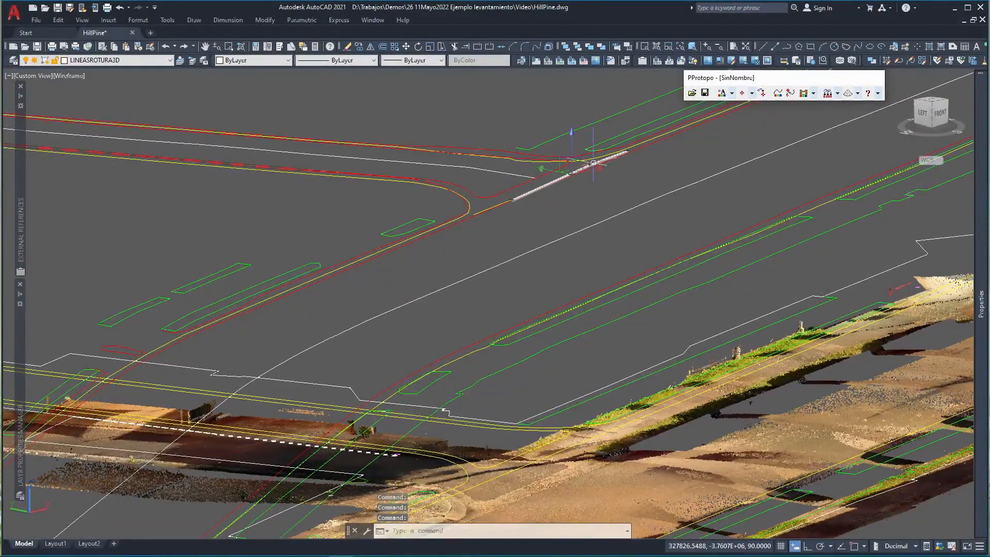
pyautogui.press('Escape')
# - Examine the white line crossing the far end of the main street, between the red curb lines
pyautogui.keyDown('shift'); pyautogui.moveTo(614, 183); pyautogui.dragTo(548, 298, button='middle'); pyautogui.keyUp('shift')
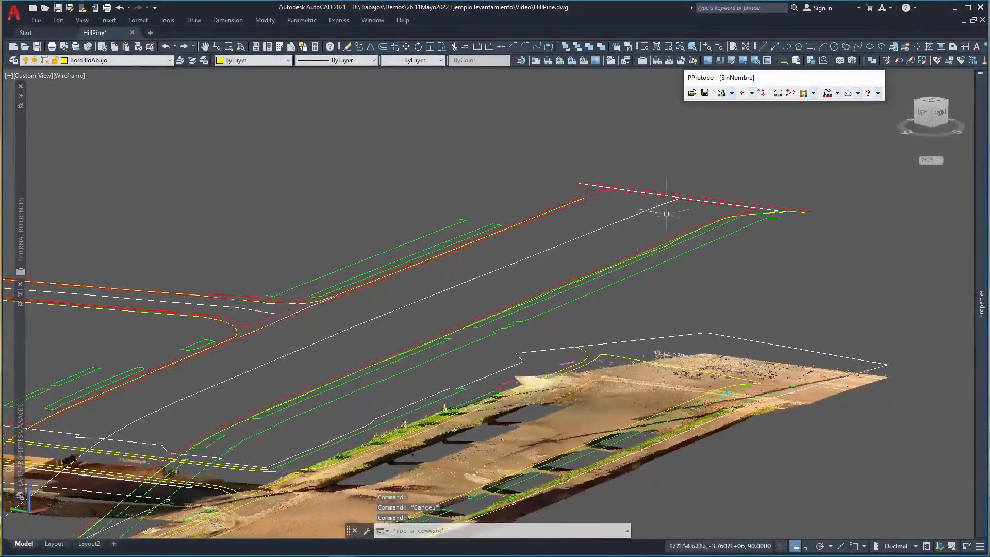
pyautogui.scroll(3, 688, 194)
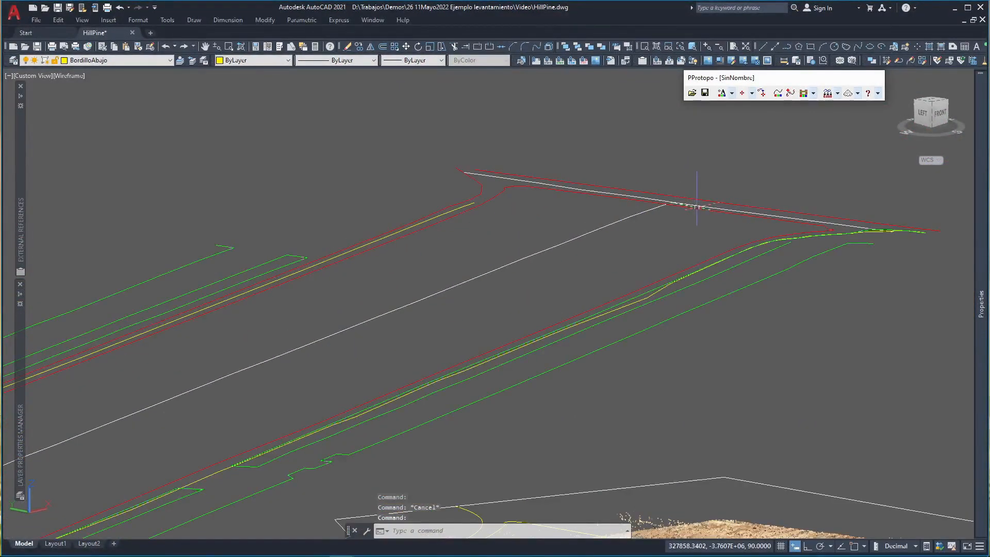
pyautogui.click(698, 205)
pyautogui.press('Escape')
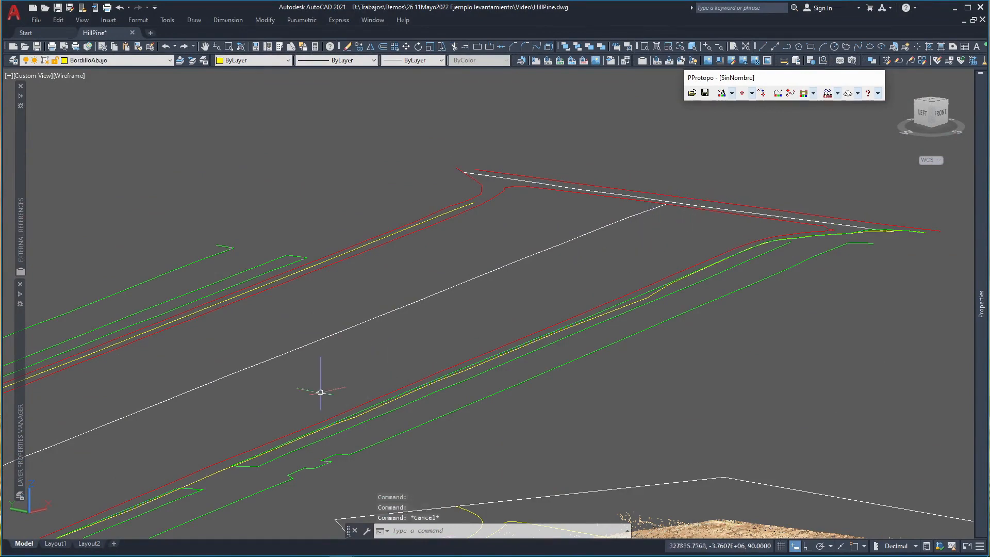
# - Review the curb, axis and parked-vehicle outlines along the main street and the whole survey against the point cloud
pyautogui.scroll(-2, 321, 392)
pyautogui.keyDown('shift'); pyautogui.moveTo(243, 467); pyautogui.dragTo(490, 397, button='middle'); pyautogui.keyUp('shift')
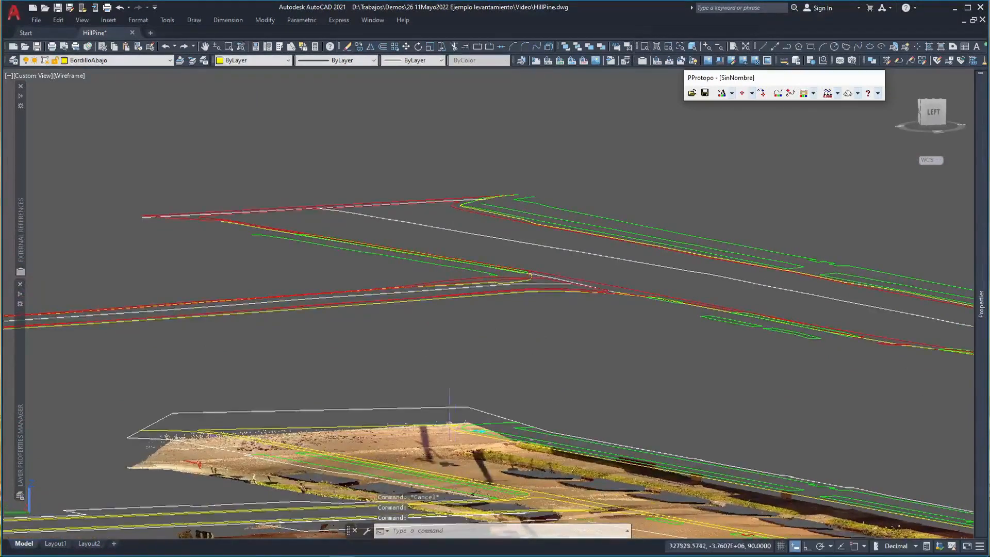
pyautogui.scroll(3, 756, 261)
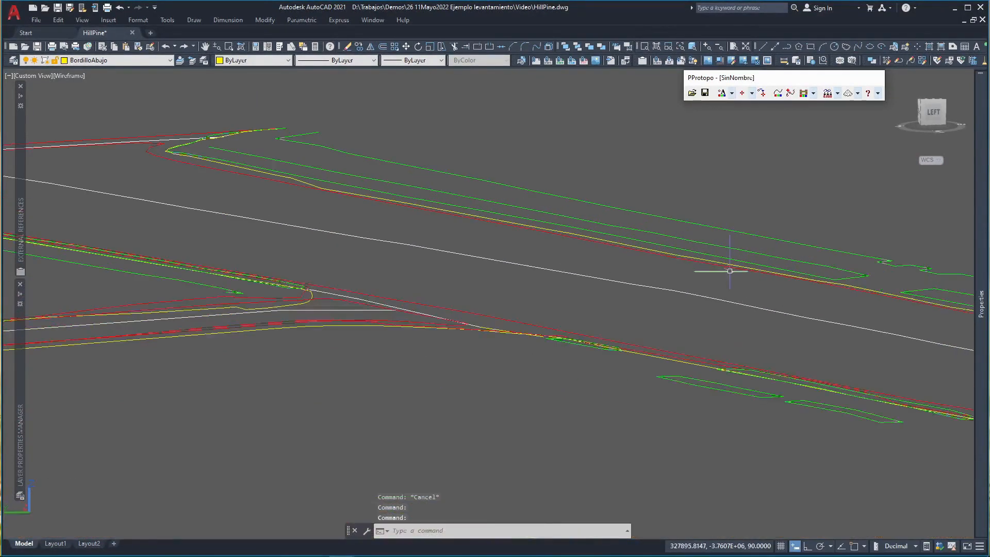
pyautogui.moveTo(862, 313)
pyautogui.mouseDown(button='middle')
pyautogui.moveTo(851, 301)
pyautogui.moveTo(574, 222)
pyautogui.mouseUp(button='middle')
pyautogui.moveTo(896, 280)
pyautogui.mouseDown(button='middle')
pyautogui.moveTo(787, 248)
pyautogui.moveTo(552, 207)
pyautogui.mouseUp(button='middle')
pyautogui.moveTo(920, 269); pyautogui.dragTo(464, 200, button='middle')
pyautogui.moveTo(688, 218)
pyautogui.mouseDown(button='middle')
pyautogui.moveTo(448, 201)
pyautogui.moveTo(584, 241)
pyautogui.moveTo(488, 262)
pyautogui.mouseUp(button='middle')
pyautogui.scroll(-5, 485, 262)
pyautogui.scroll(-5, 610, 233)
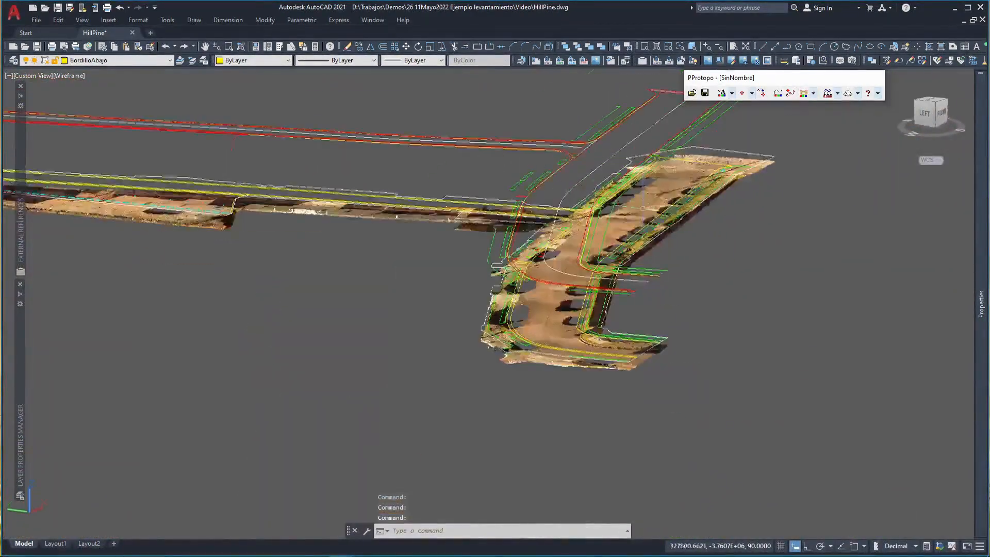
pyautogui.keyDown('shift'); pyautogui.moveTo(610, 233); pyautogui.dragTo(820, 293, button='middle'); pyautogui.keyUp('shift')
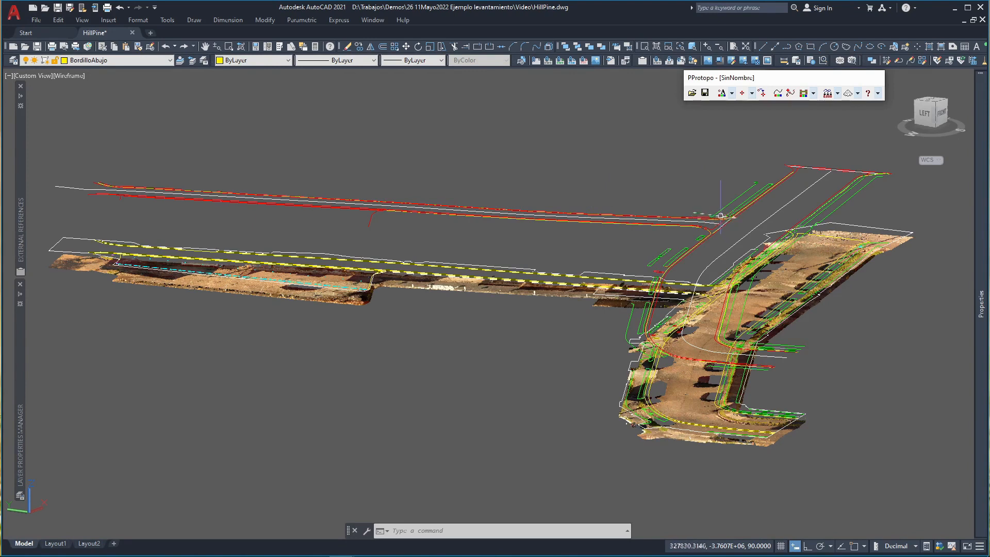
pyautogui.keyDown('shift'); pyautogui.moveTo(776, 211); pyautogui.dragTo(748, 224, button='middle'); pyautogui.keyUp('shift')
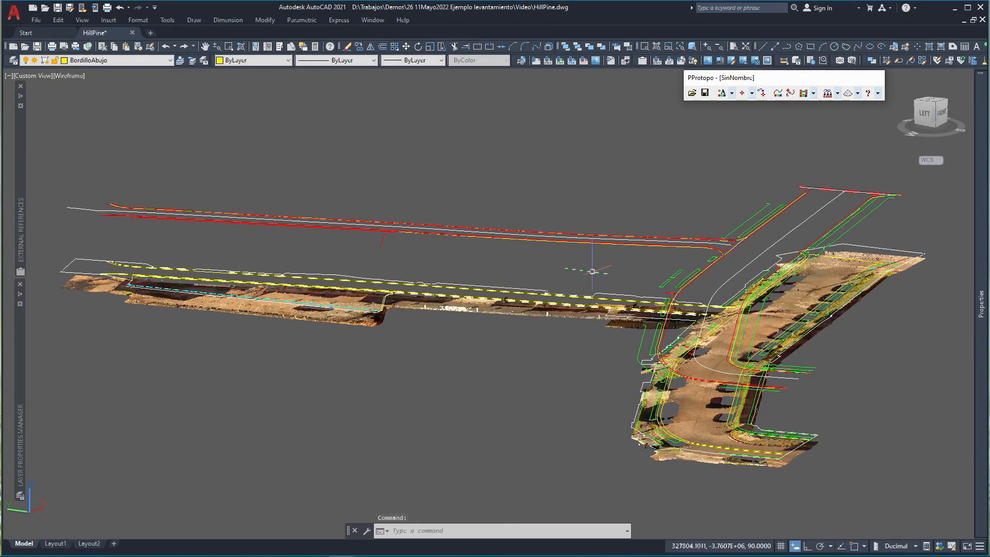
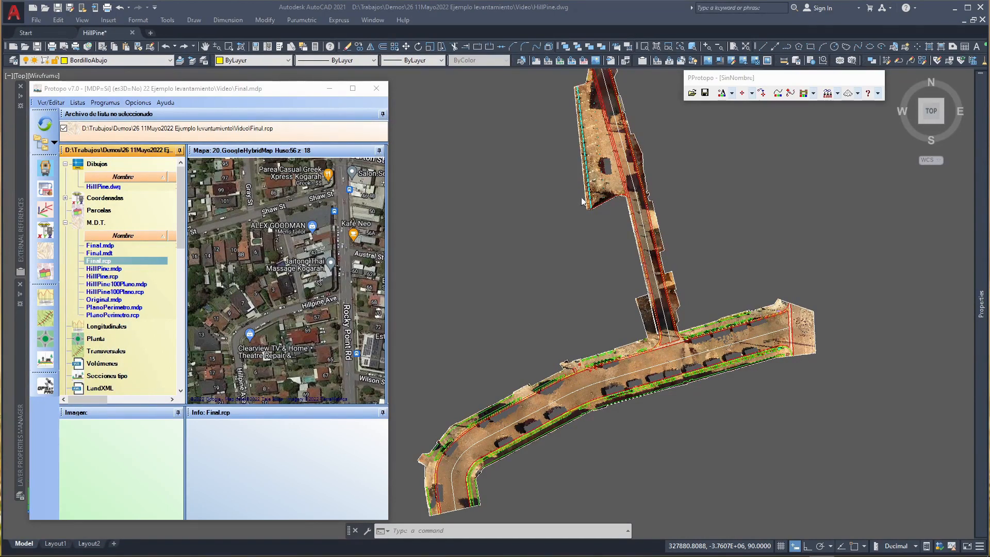
# - Open the Final.mdt terrain model from the Protopo project tree in LanDTM and display its MDT data window
pyautogui.click(99, 254)
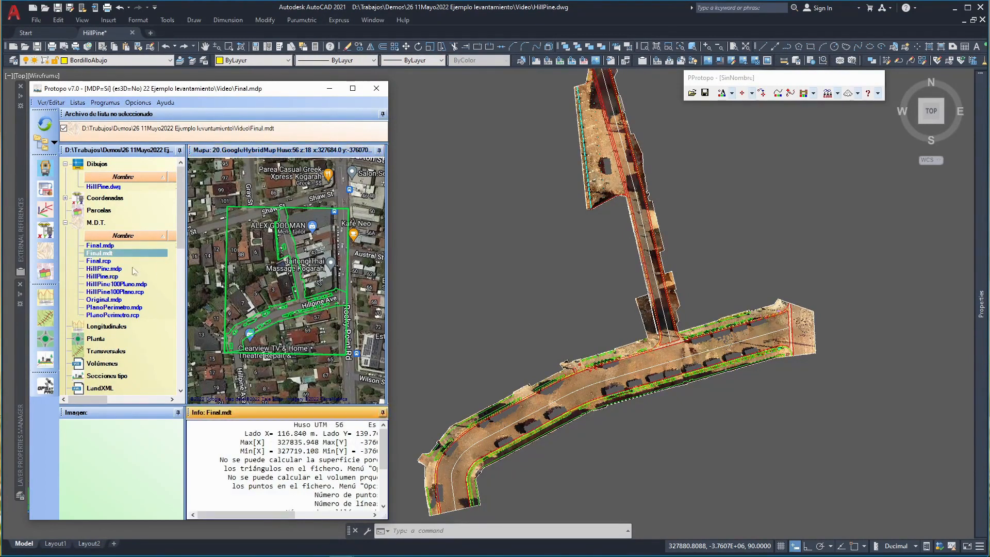
pyautogui.doubleClick(100, 252)
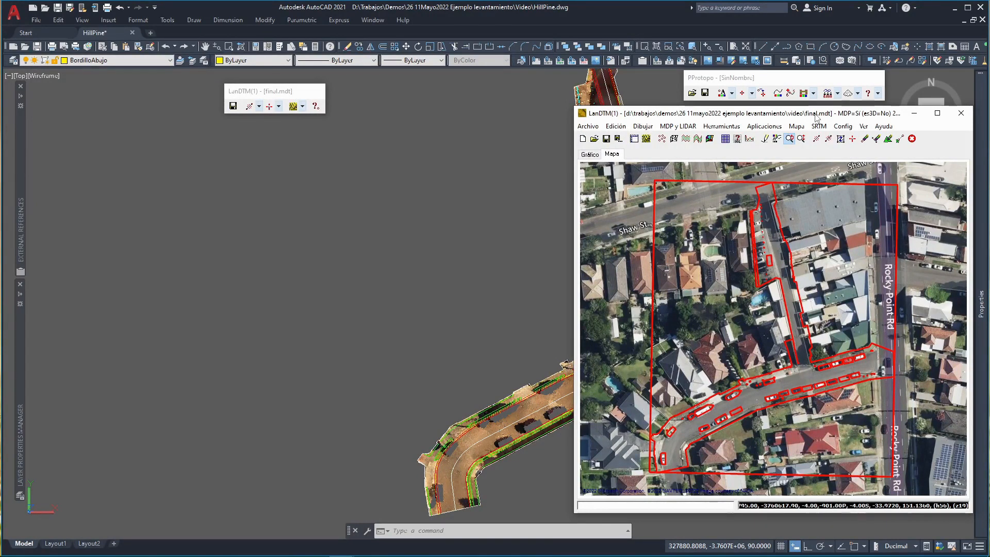
pyautogui.click(634, 139)
# - Arrange the MDT data window and the LanDTM toolbar beside the map, and select the MDT points category
pyautogui.moveTo(351, 112); pyautogui.dragTo(440, 113)
pyautogui.moveTo(293, 90); pyautogui.dragTo(354, 79)
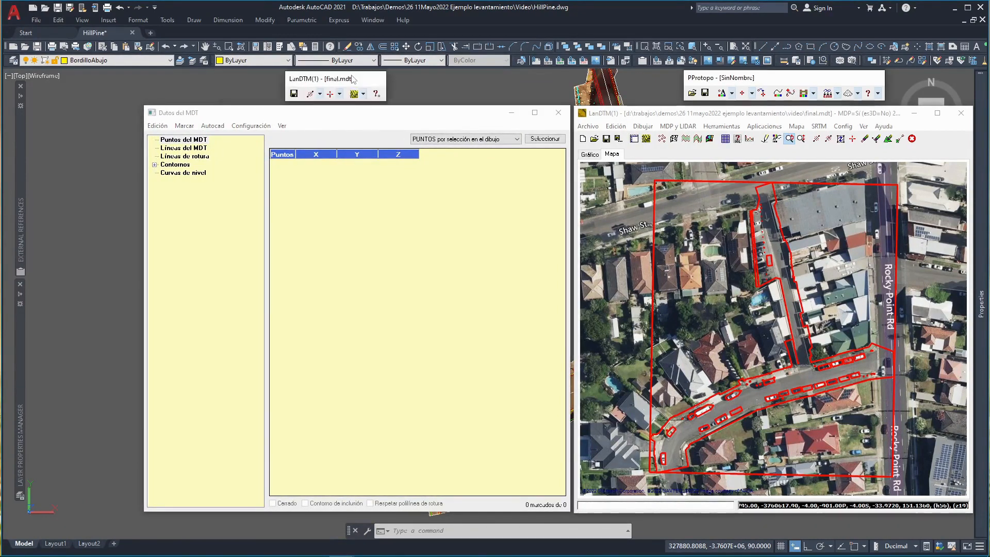
pyautogui.click(187, 141)
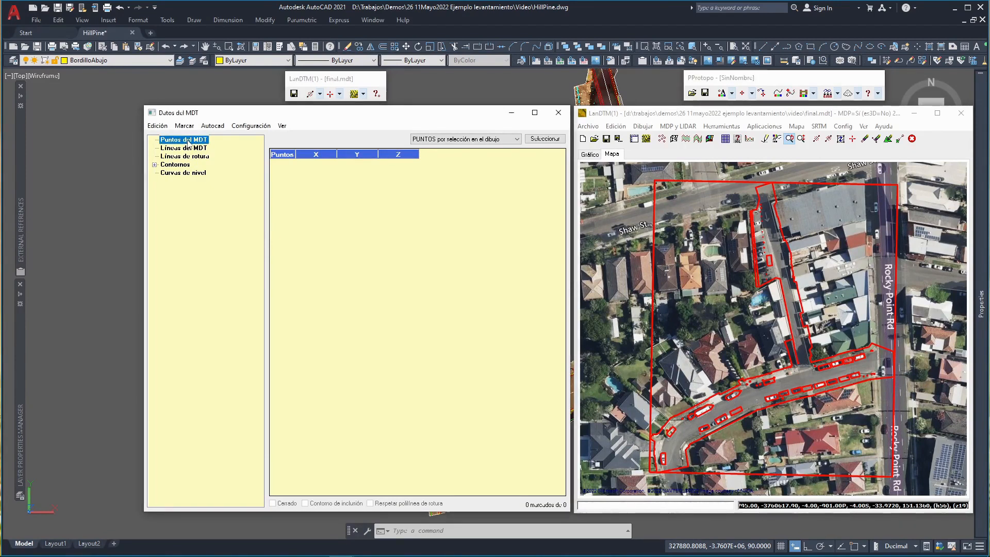
pyautogui.click(727, 202)
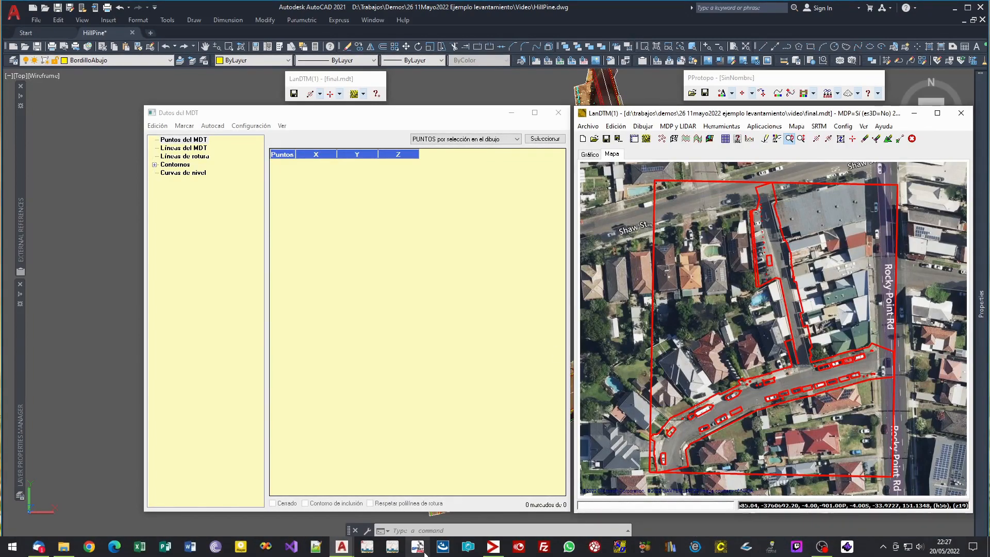
pyautogui.moveTo(349, 553)
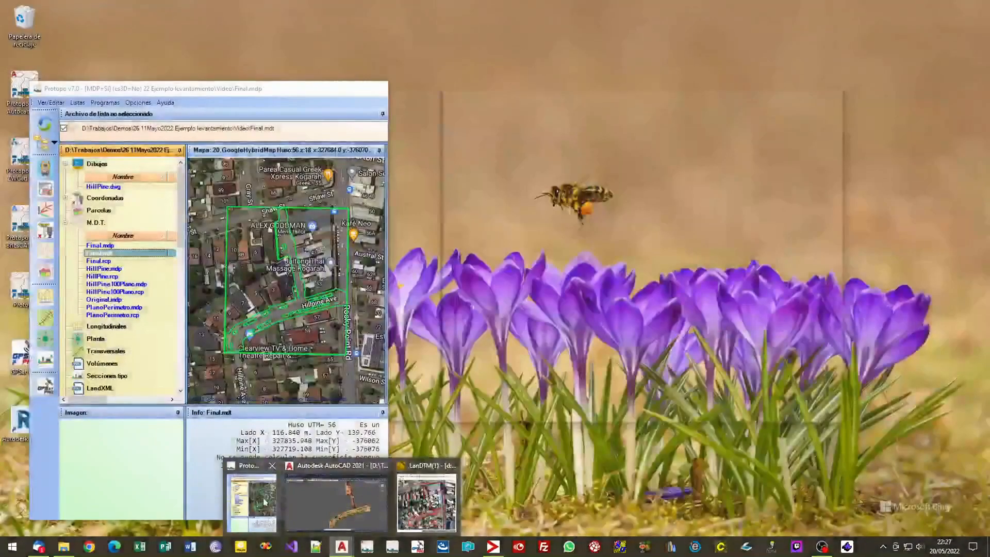
pyautogui.click(252, 500)
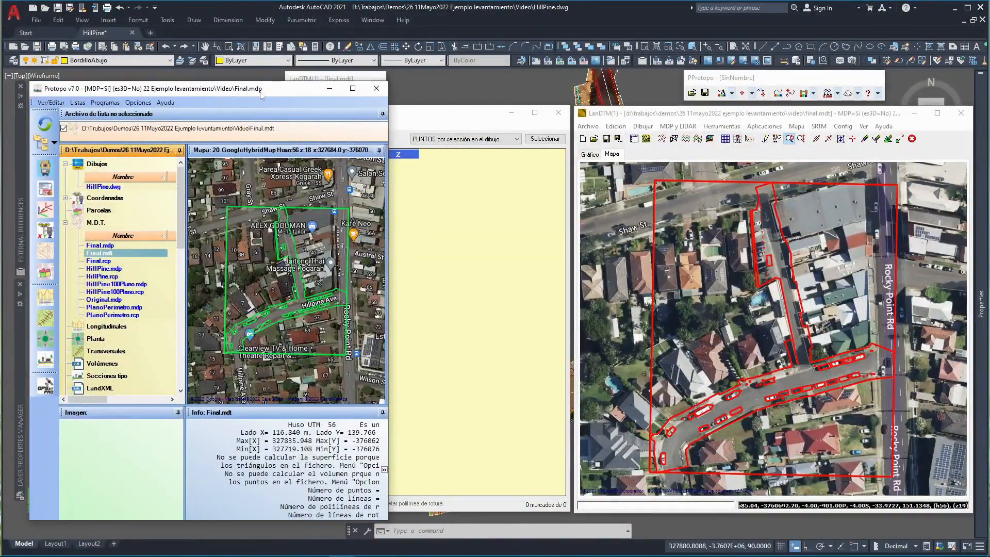
pyautogui.click(330, 90)
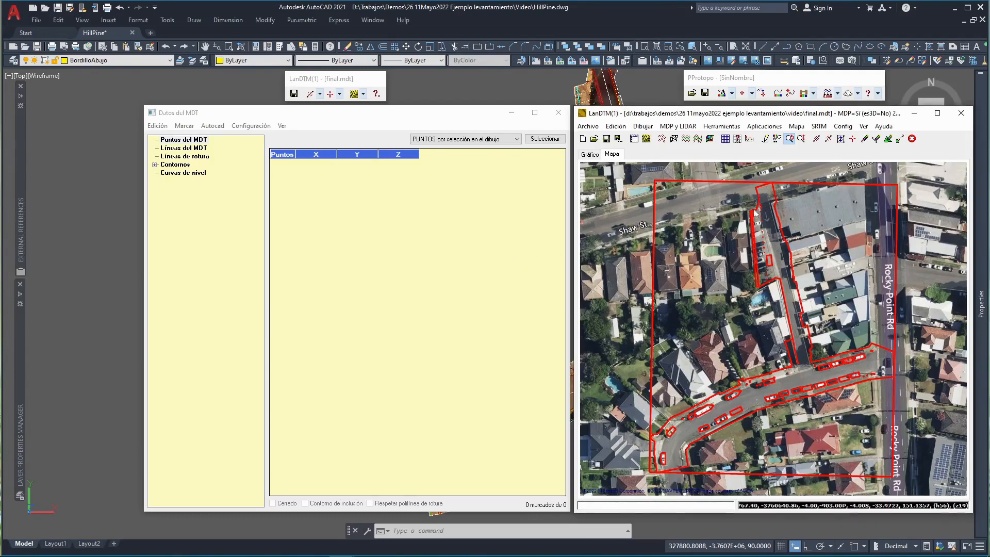
# - Set up a 3D mesh from the MDP in memory, using the Perimetro contour as its inclusion contour
pyautogui.click(728, 127)
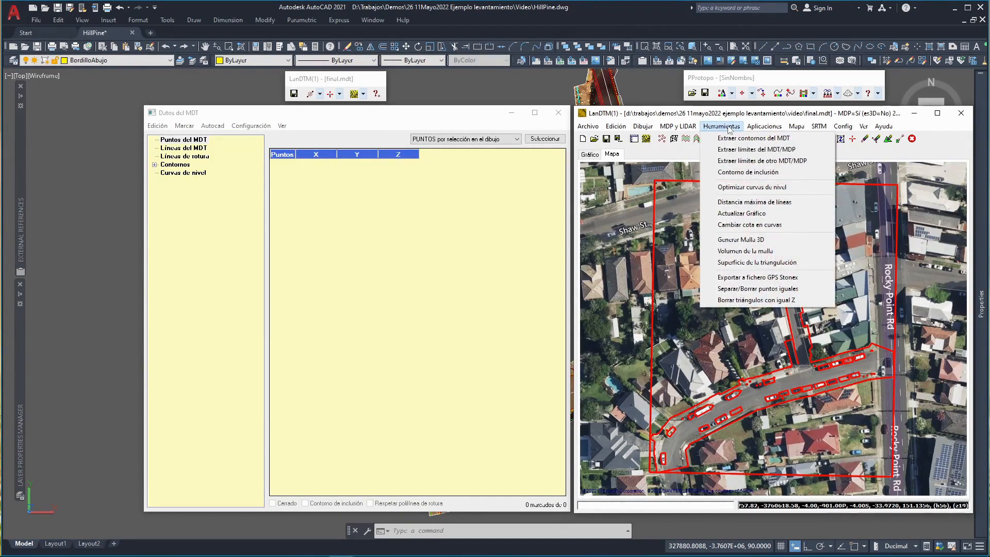
pyautogui.click(747, 240)
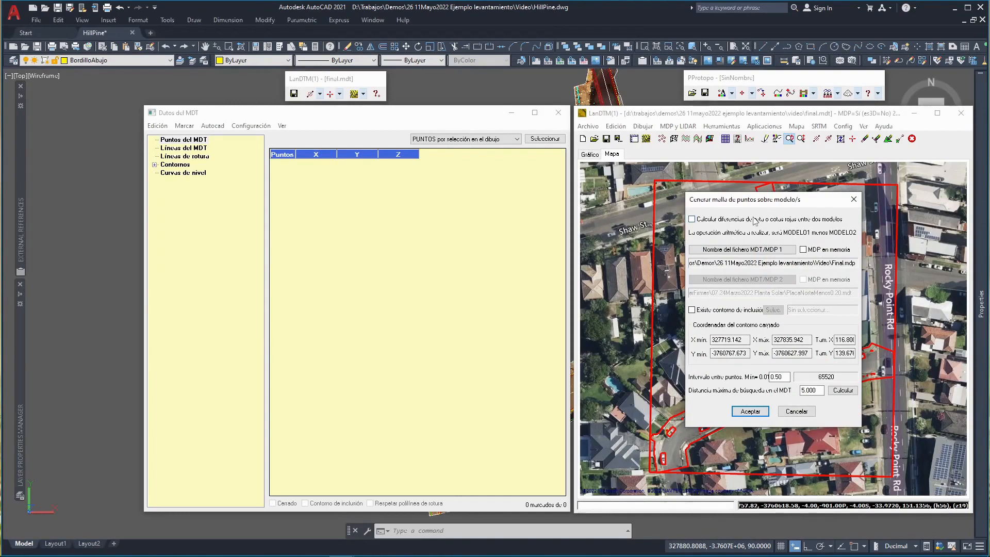
pyautogui.click(803, 250)
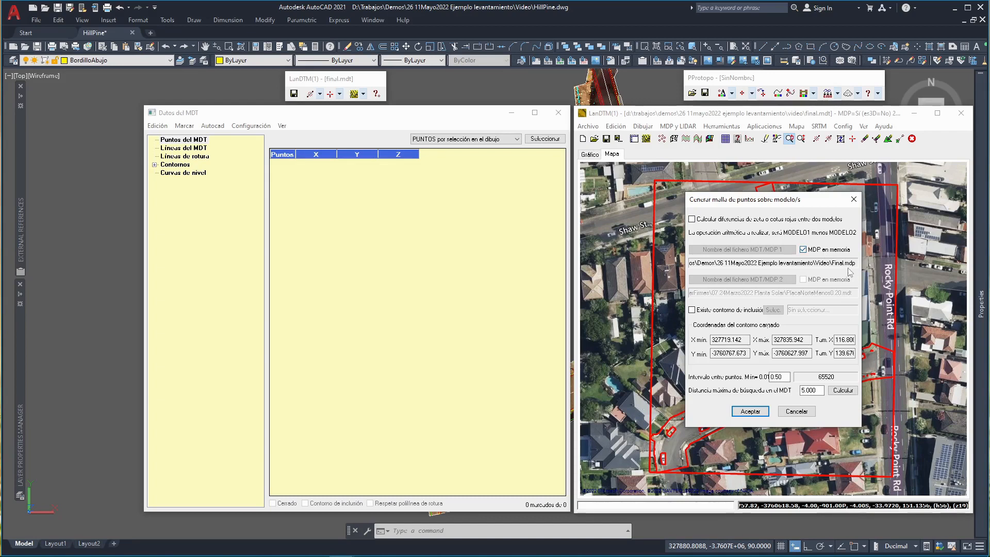
pyautogui.click(693, 311)
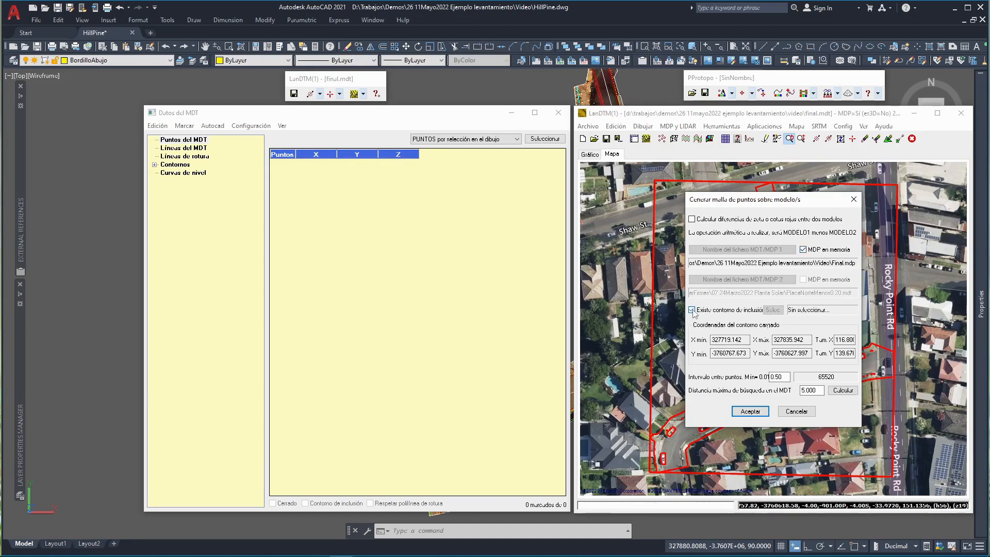
pyautogui.click(773, 311)
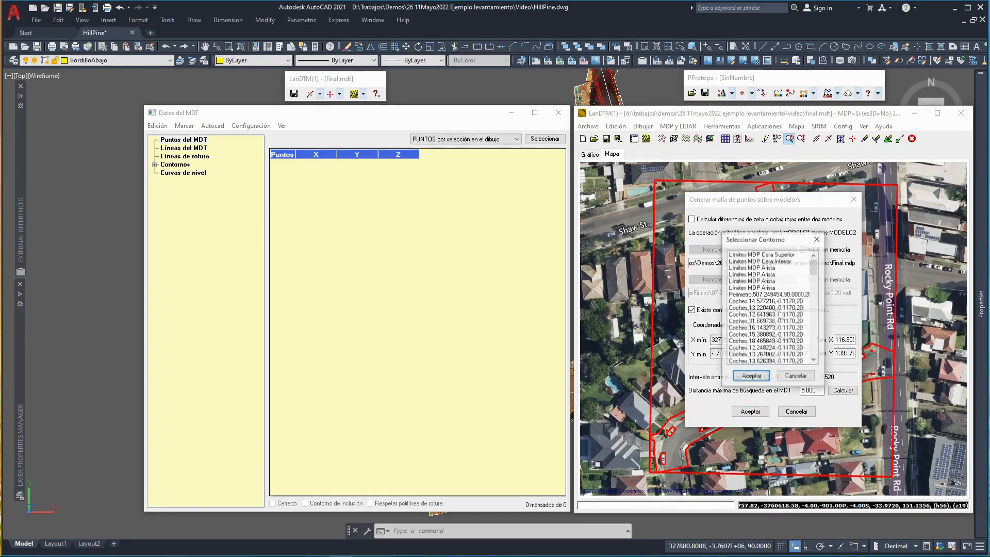
pyautogui.click(749, 296)
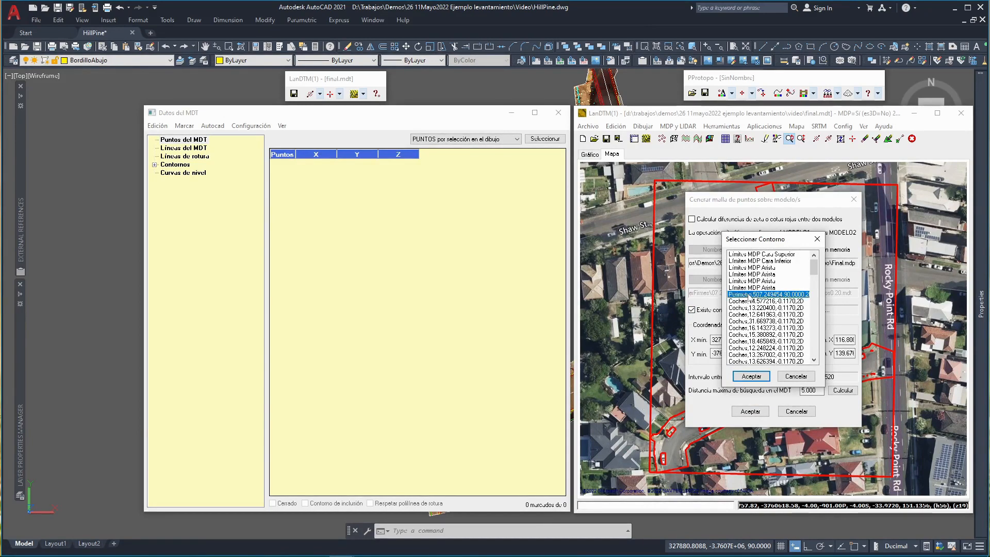
pyautogui.click(751, 376)
# - Set the mesh point interval to 0.50 and generate the mesh points
pyautogui.moveTo(787, 377); pyautogui.dragTo(753, 375)
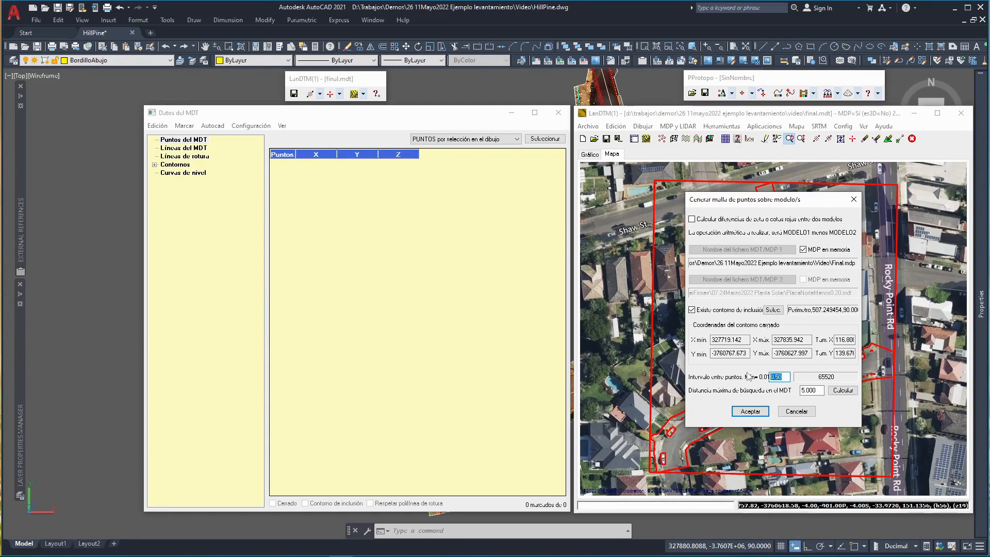
pyautogui.write('0.50')
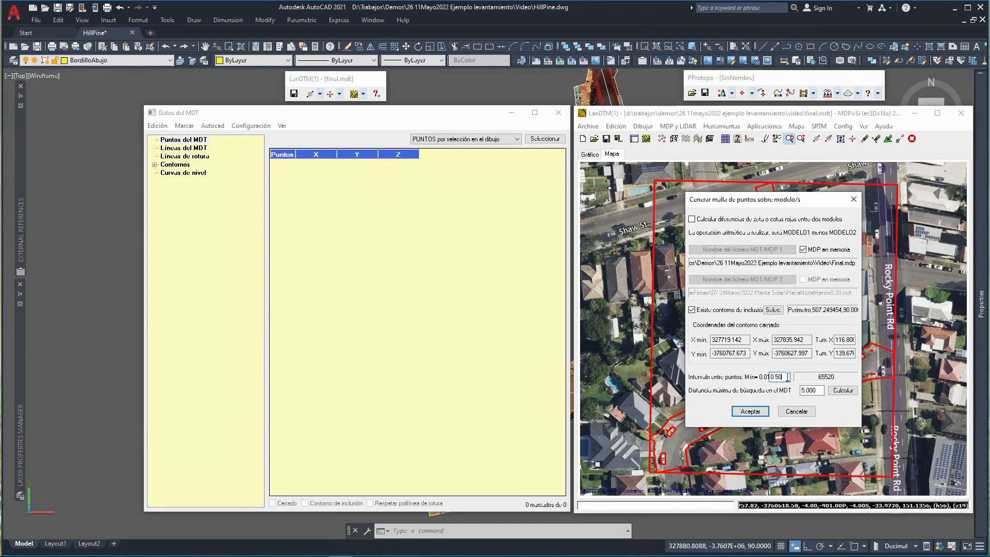
pyautogui.press('BackSpace')
pyautogui.press('BackSpace')
pyautogui.write('20')
pyautogui.press('BackSpace')
pyautogui.press('BackSpace')
pyautogui.write('50')
pyautogui.press('Tab')
pyautogui.click(753, 412)
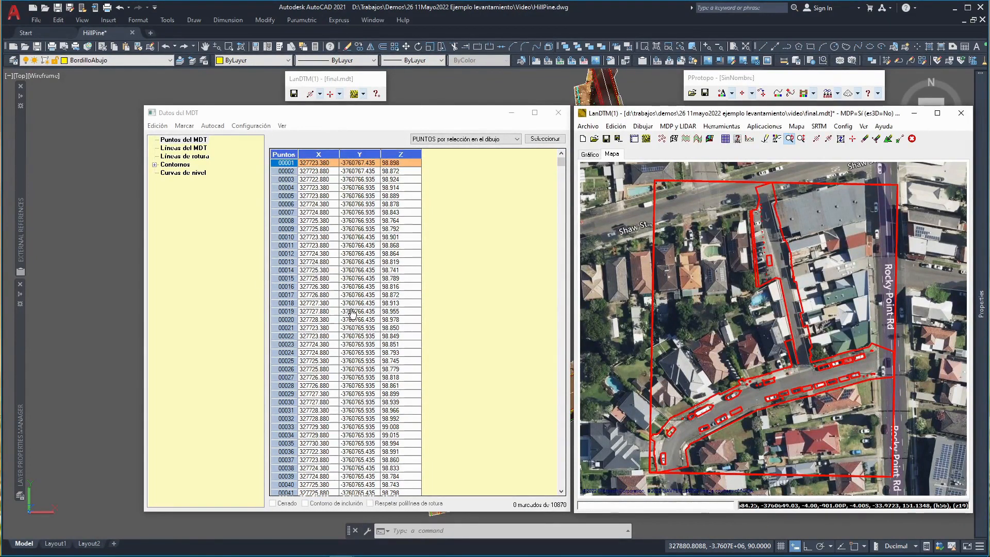
# - Import the polylines on layers ACERA3D, BordilloAbajo, EJES3D, LINEASROTURA3D and VIAS3D as break lines, without dividing them into segments
pyautogui.click(177, 157)
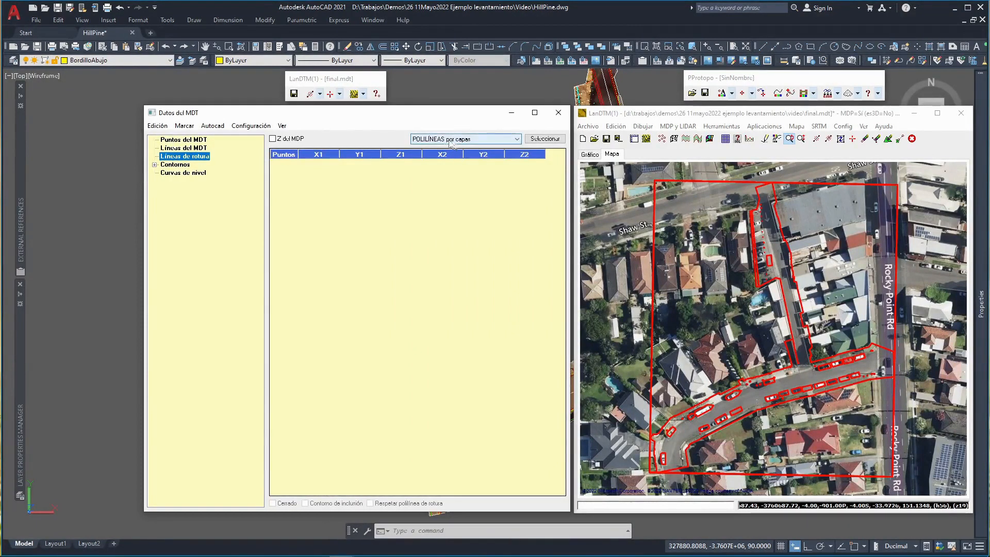
pyautogui.click(545, 138)
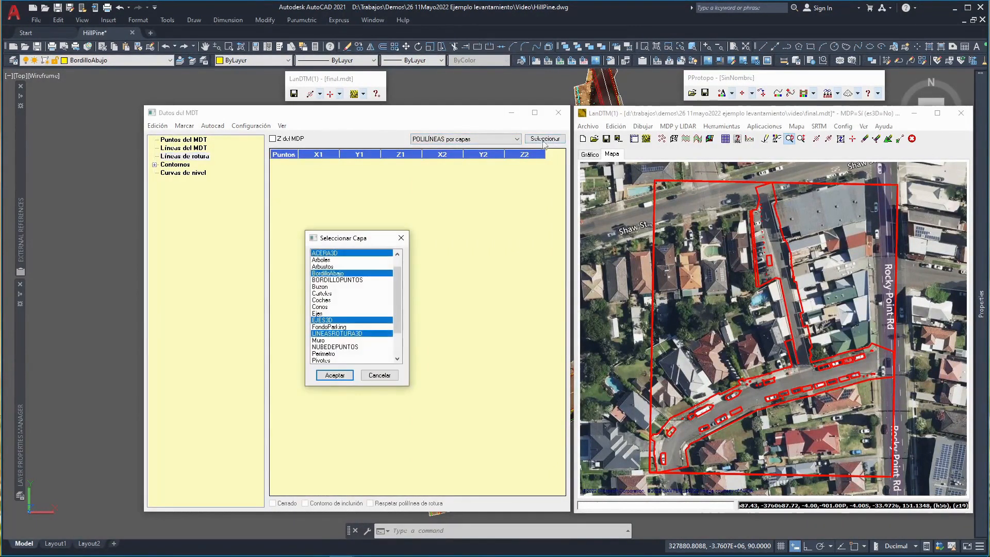
pyautogui.moveTo(399, 281); pyautogui.dragTo(397, 268)
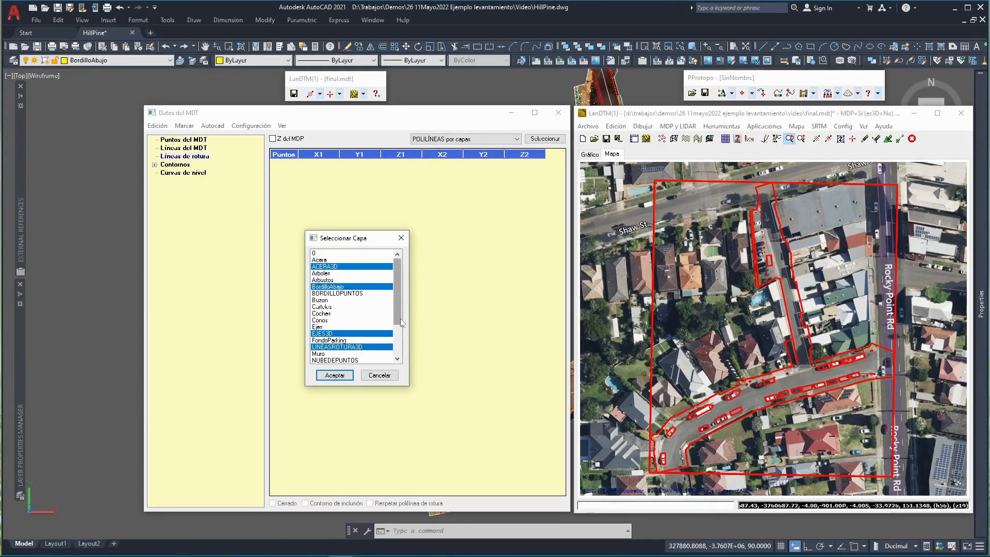
pyautogui.scroll(-3, 351, 351)
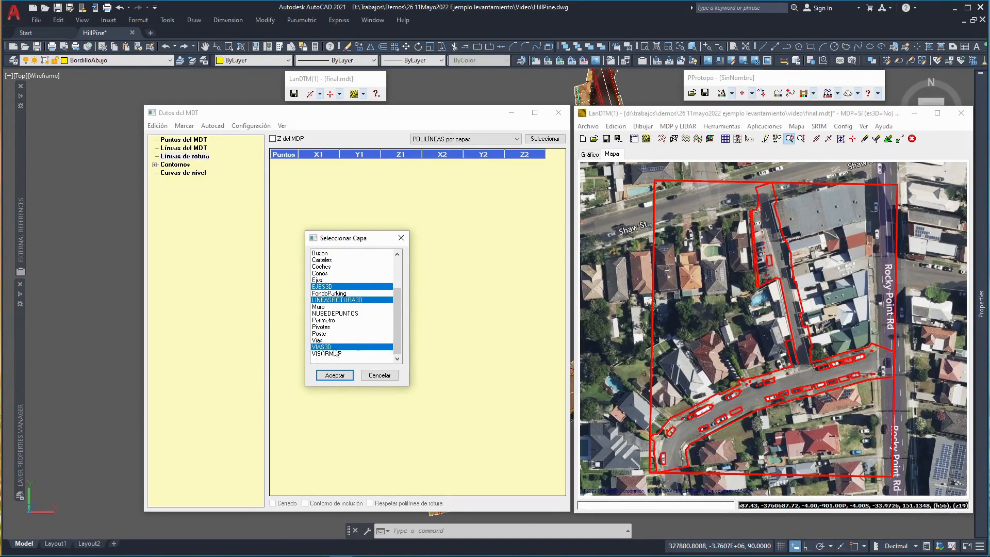
pyautogui.click(350, 375)
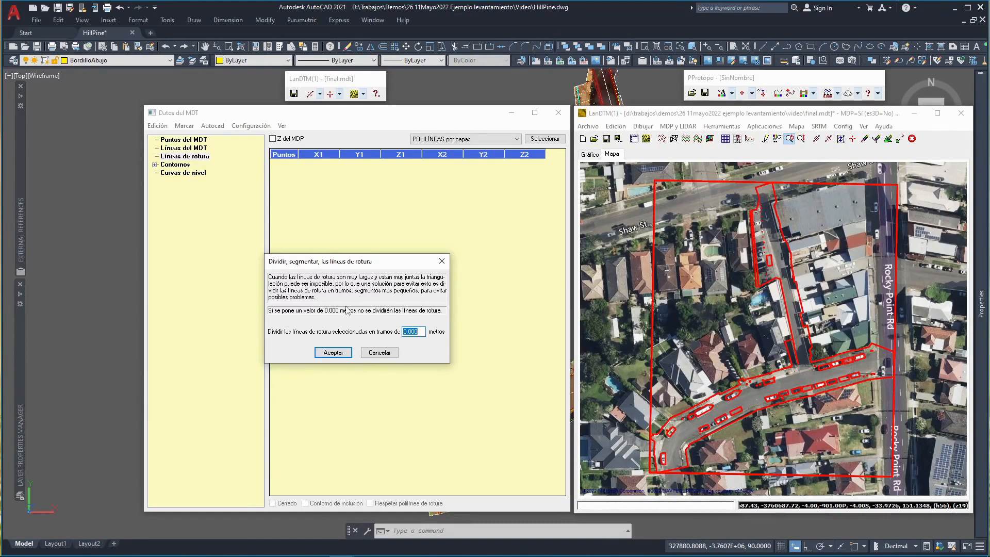
pyautogui.click(334, 353)
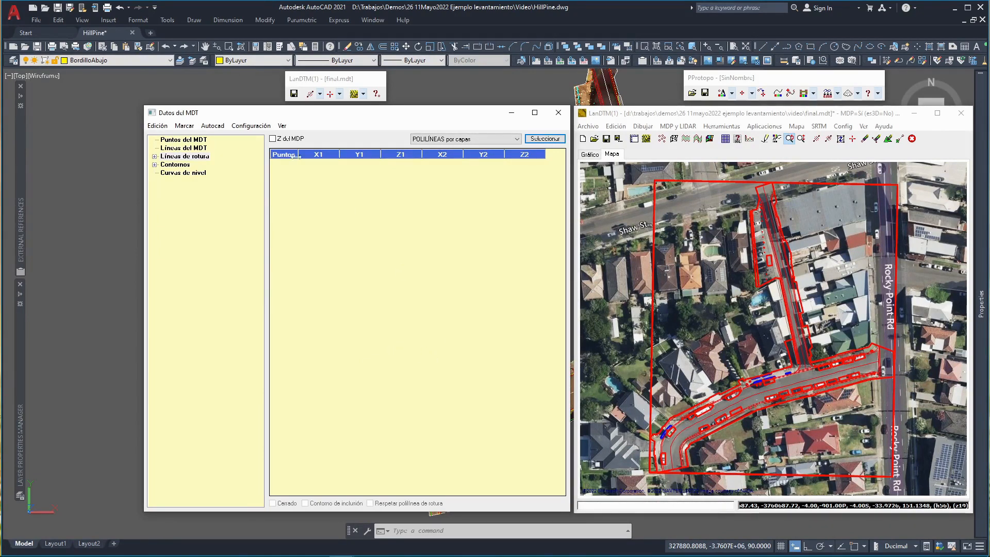
# - List the break lines, inspect the blue closed outline at the street bend on the map, and open the break line properties
pyautogui.click(154, 156)
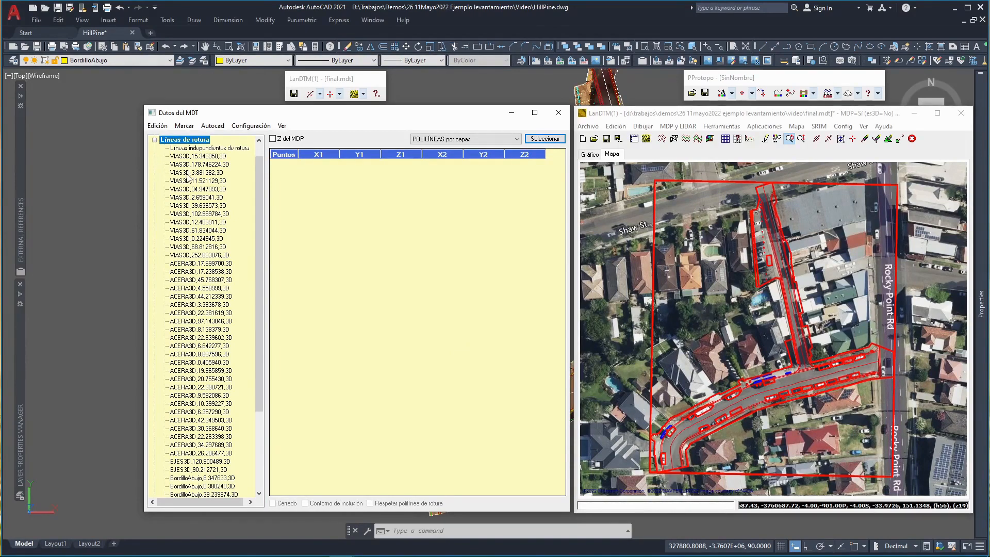
pyautogui.click(666, 448)
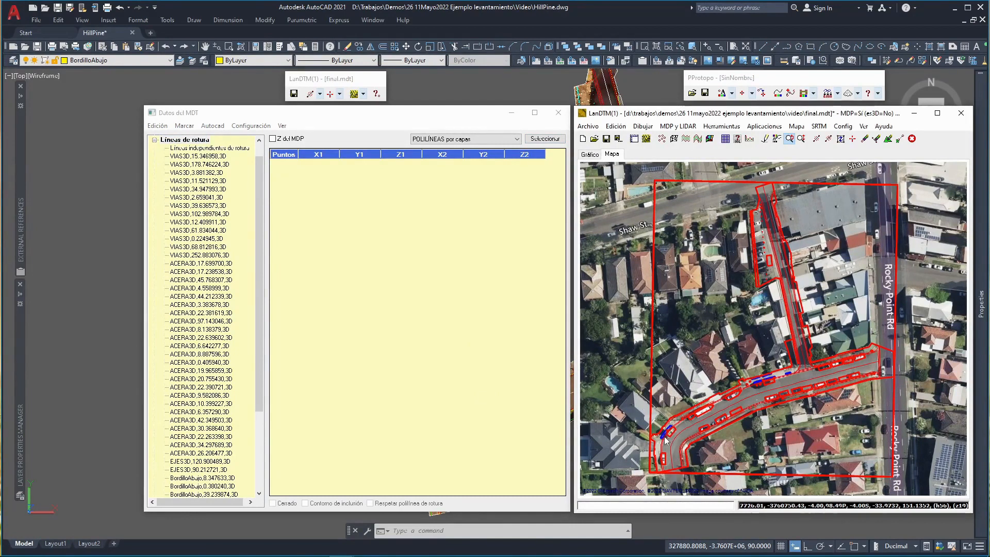
pyautogui.scroll(3, 667, 438)
pyautogui.scroll(3, 640, 439)
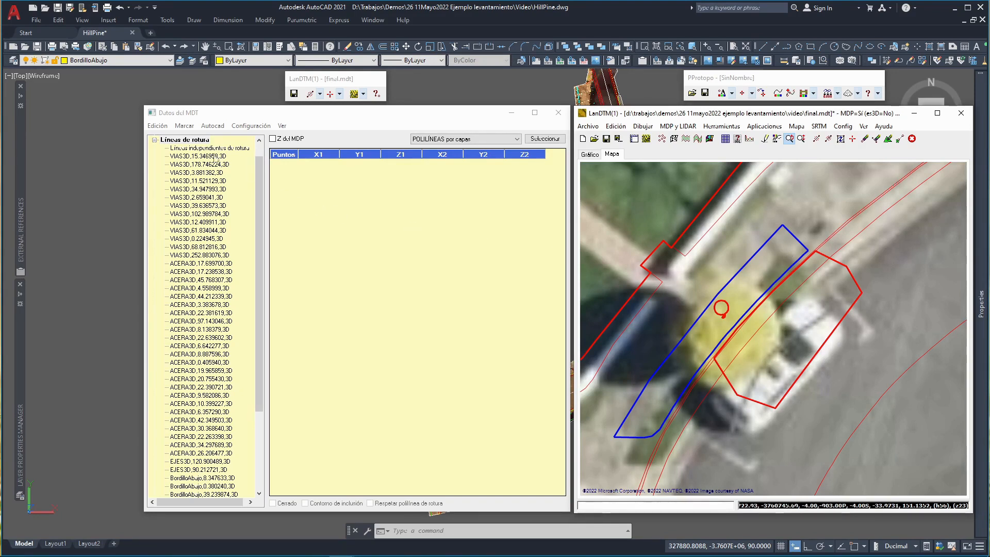
pyautogui.rightClick(196, 141)
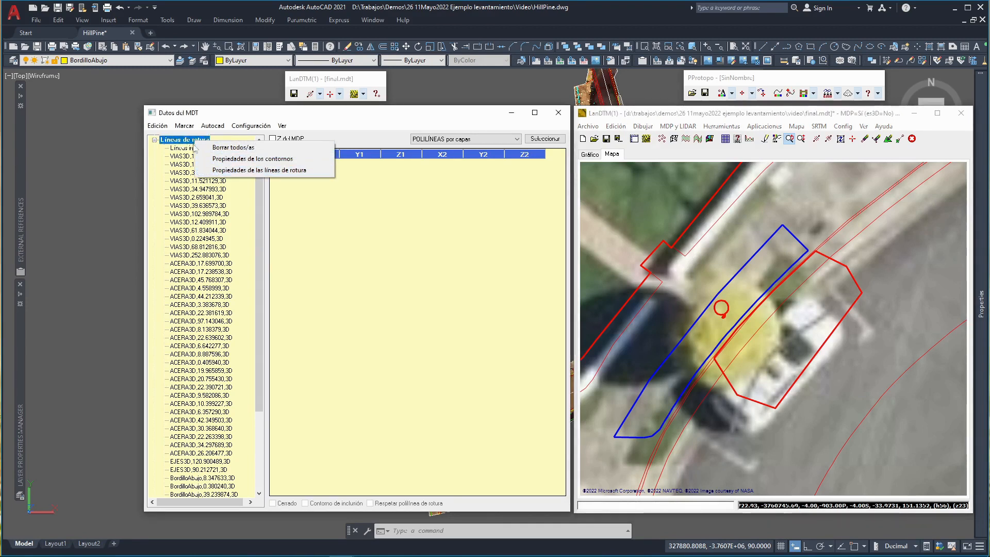
pyautogui.click(255, 170)
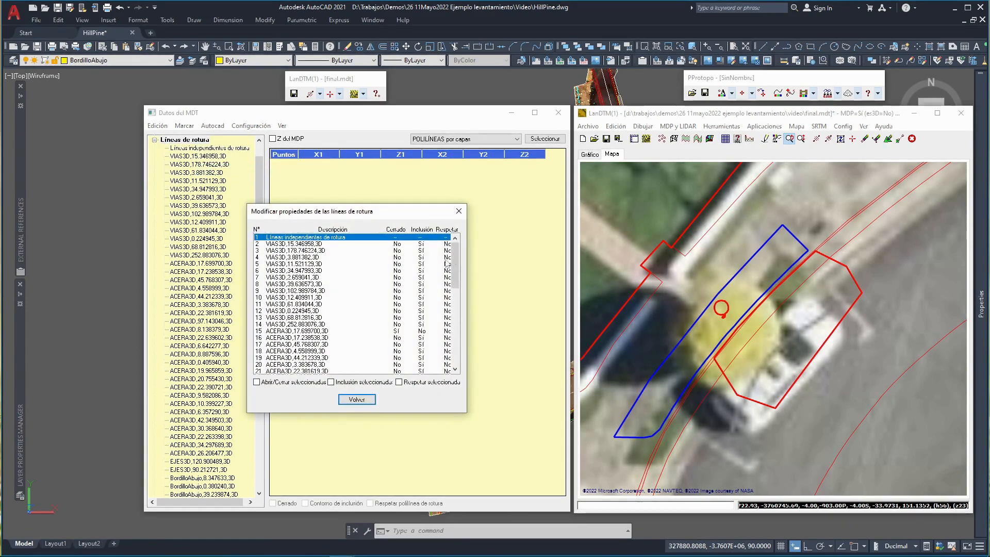
pyautogui.moveTo(456, 255); pyautogui.dragTo(463, 283)
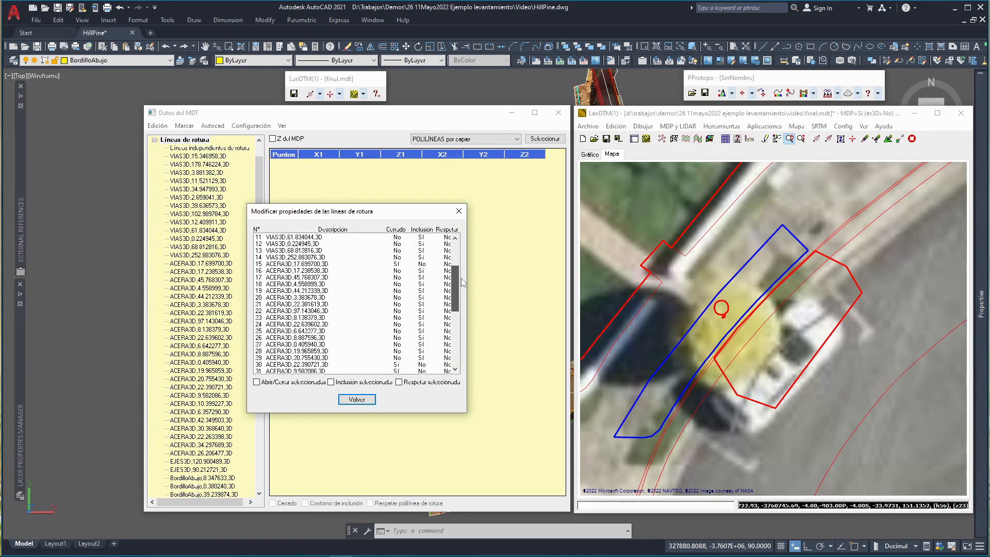
# - Apply the inclusion property to the break lines from ACERA3D,17.699700,3D through the last LINEASROTURA3D line
pyautogui.click(421, 264)
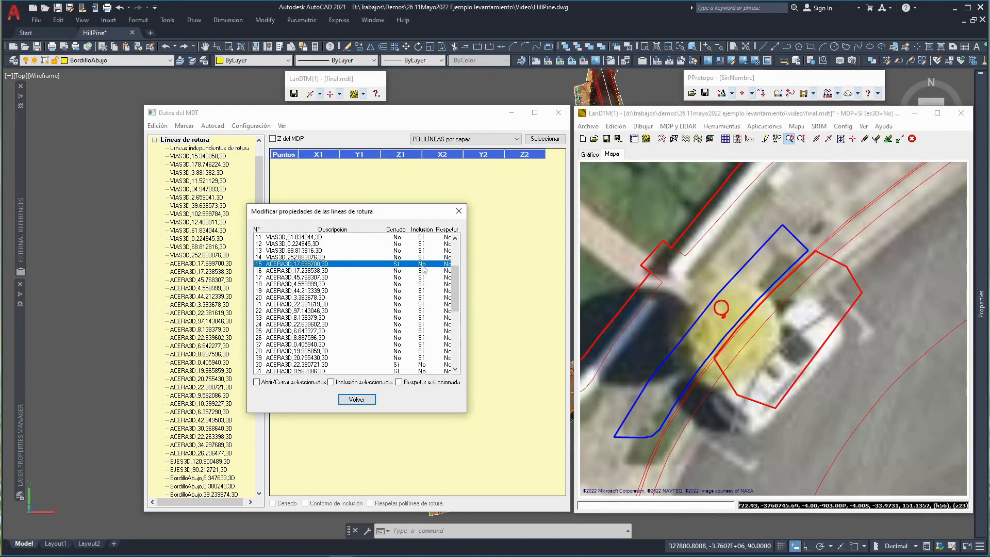
pyautogui.scroll(-4, 422, 268)
pyautogui.moveTo(423, 286); pyautogui.dragTo(457, 338)
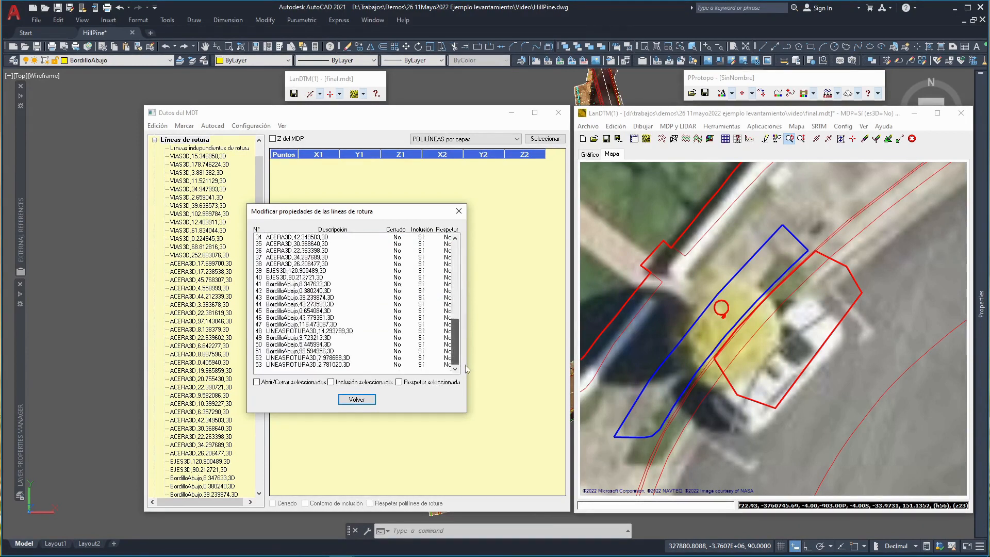
pyautogui.keyDown('shift'); pyautogui.click(312, 365); pyautogui.keyUp('shift')
pyautogui.click(331, 383)
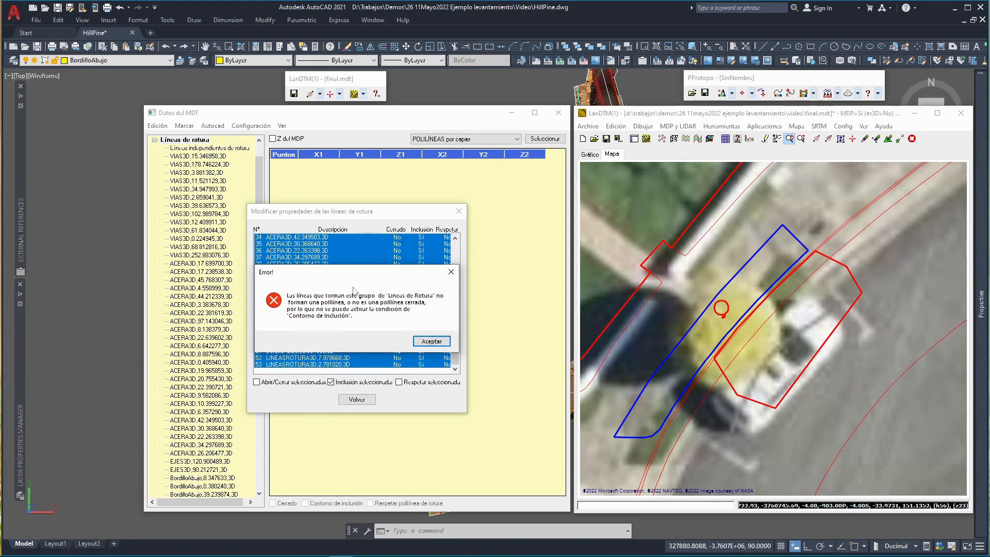
pyautogui.click(431, 341)
# - Check the inclusion setting of the four closed ACERA3D break lines numbered 30 to 33, and leave the break line properties
pyautogui.moveTo(455, 343); pyautogui.dragTo(456, 306)
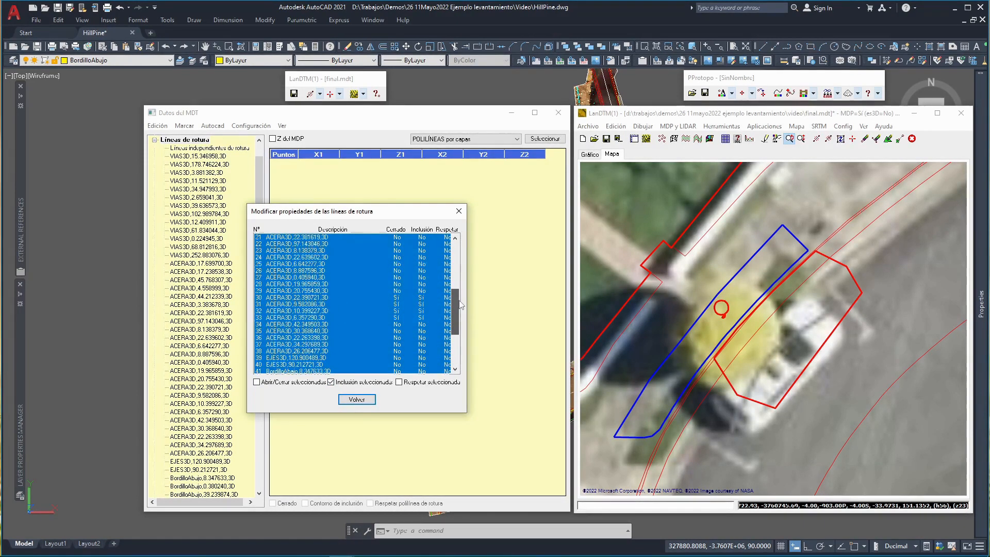
pyautogui.click(423, 299)
pyautogui.click(424, 305)
pyautogui.click(424, 311)
pyautogui.click(424, 318)
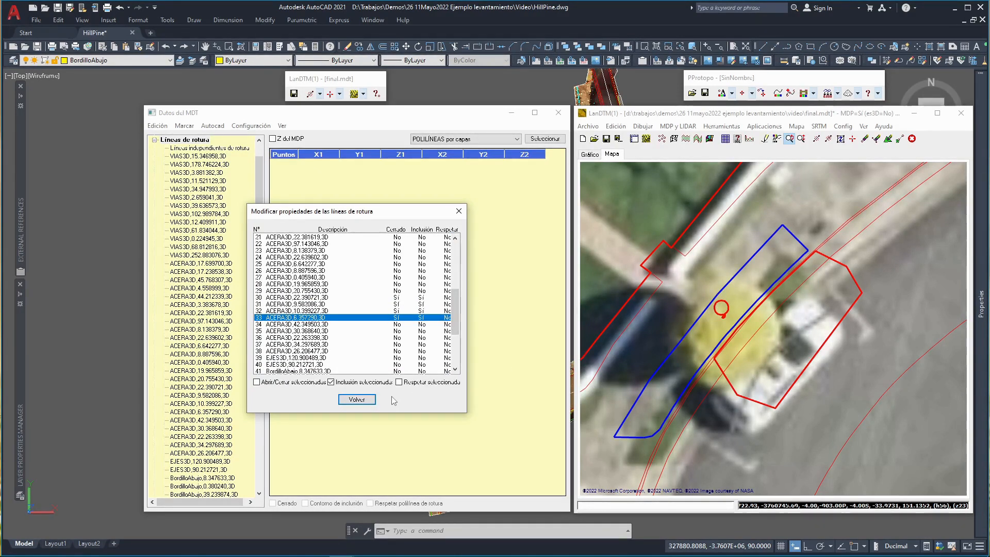
pyautogui.click(357, 400)
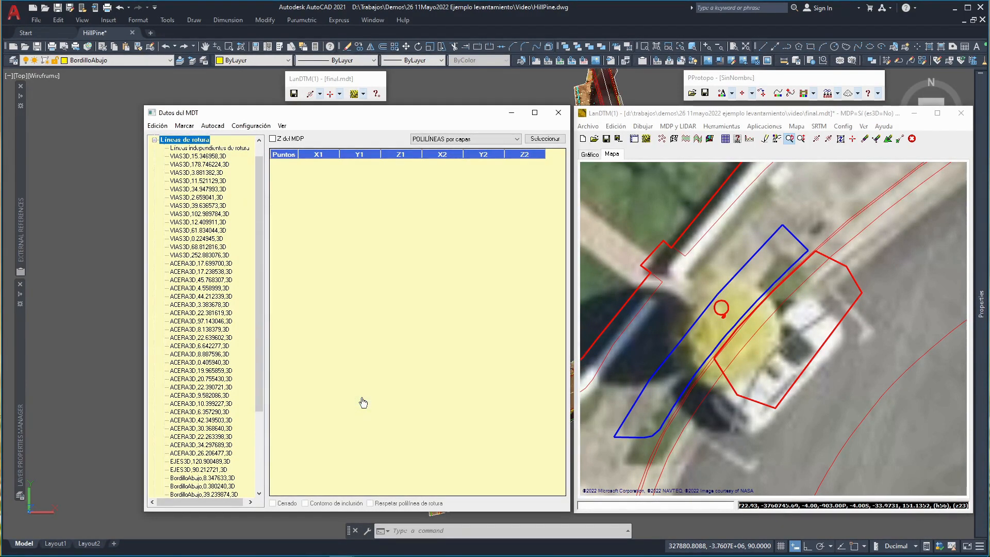
# - Create the terrain model and contours with maximum line length 2, the Perimetro inclusion contour, 0.100 contour interval and a master contour every 5
pyautogui.click(559, 112)
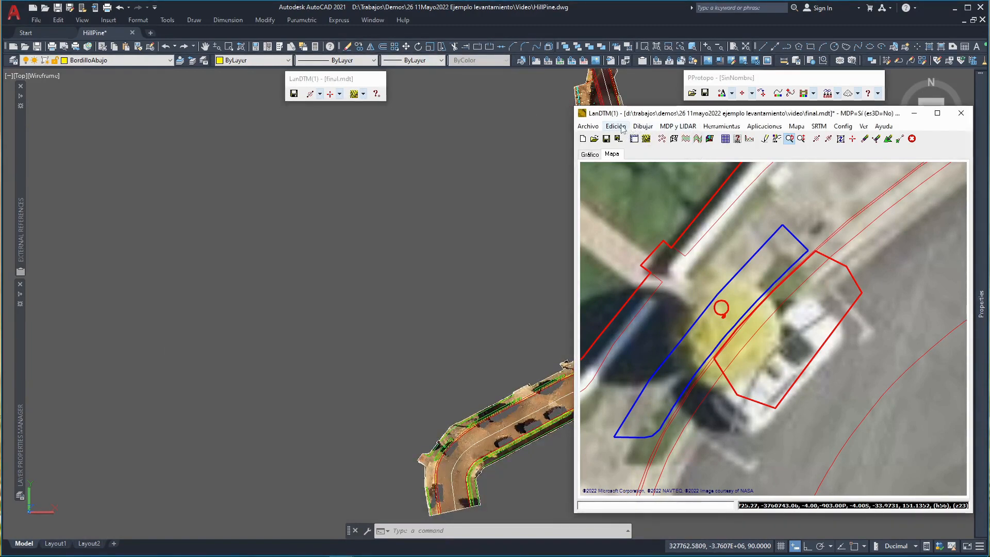
pyautogui.click(622, 129)
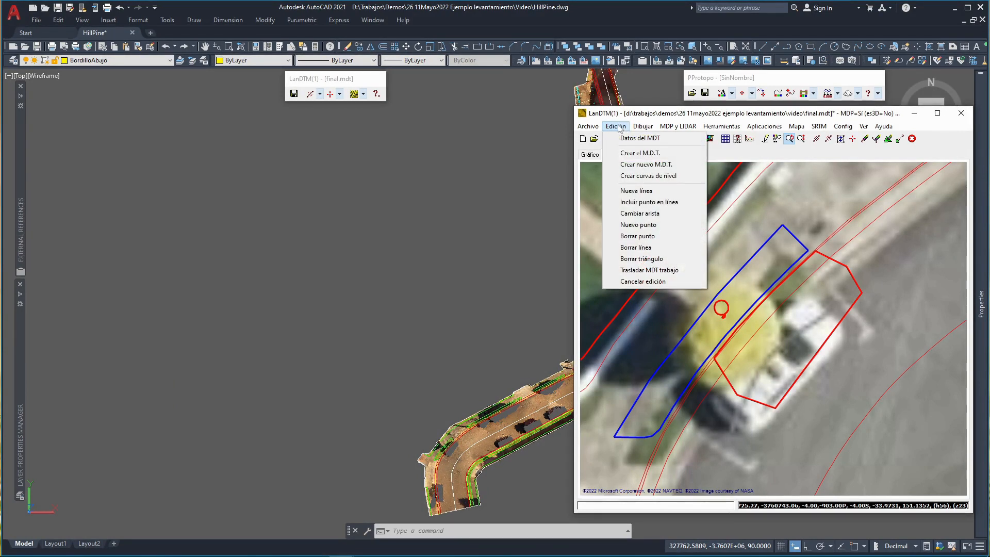
pyautogui.click(640, 153)
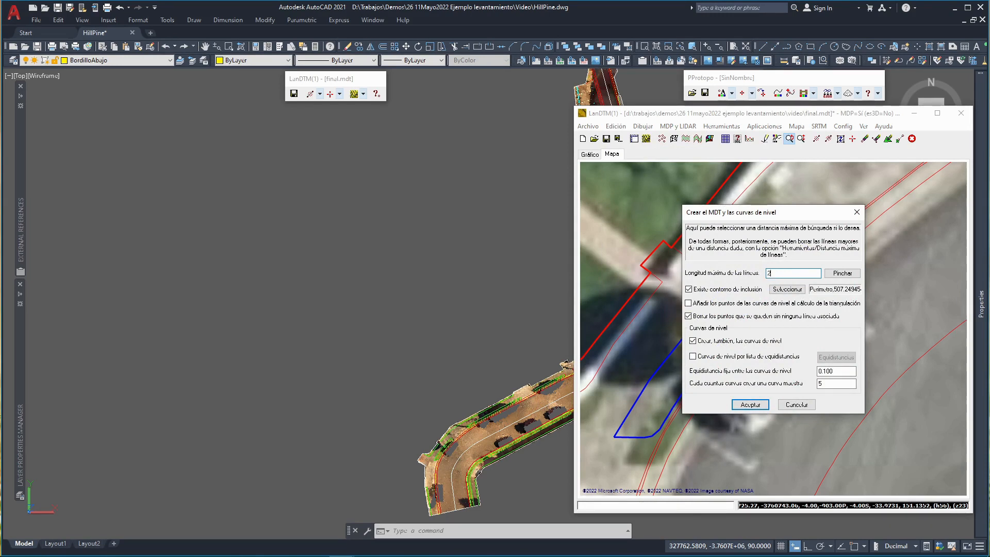
pyautogui.click(788, 290)
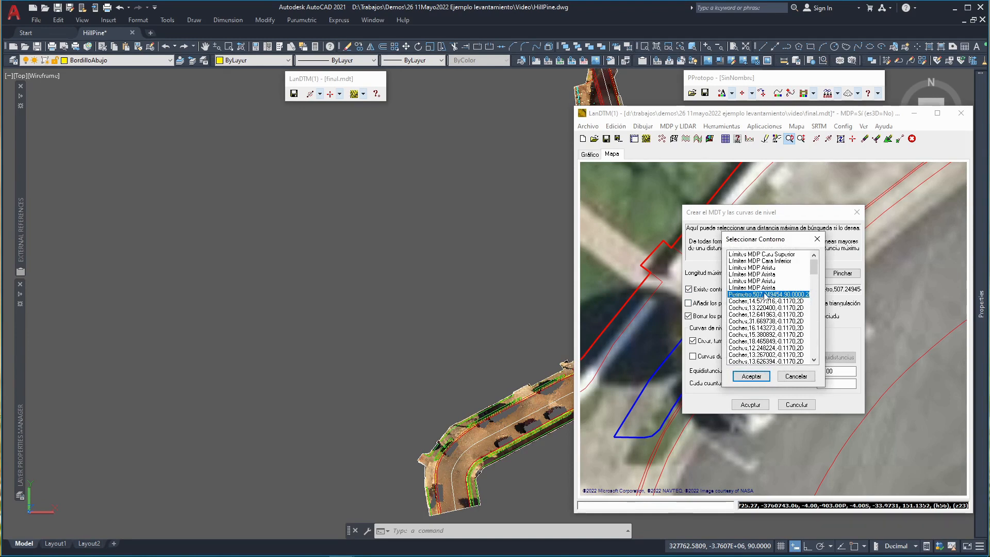
pyautogui.doubleClick(766, 297)
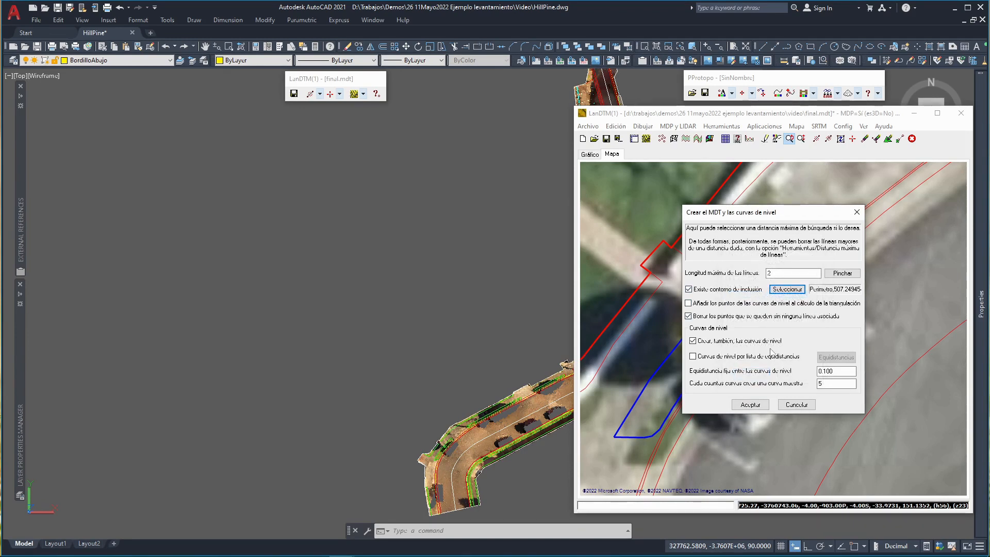
pyautogui.moveTo(848, 372); pyautogui.dragTo(771, 378)
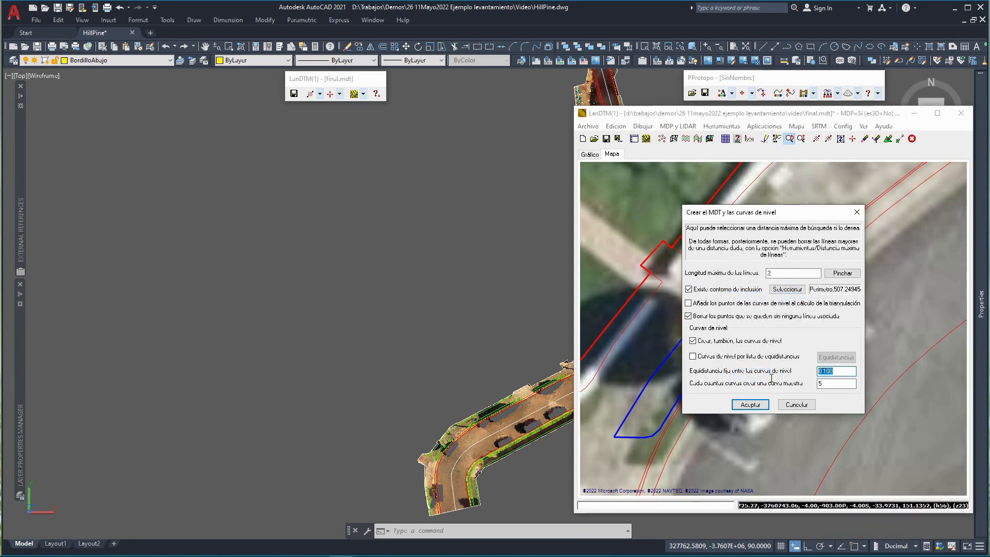
pyautogui.click(746, 404)
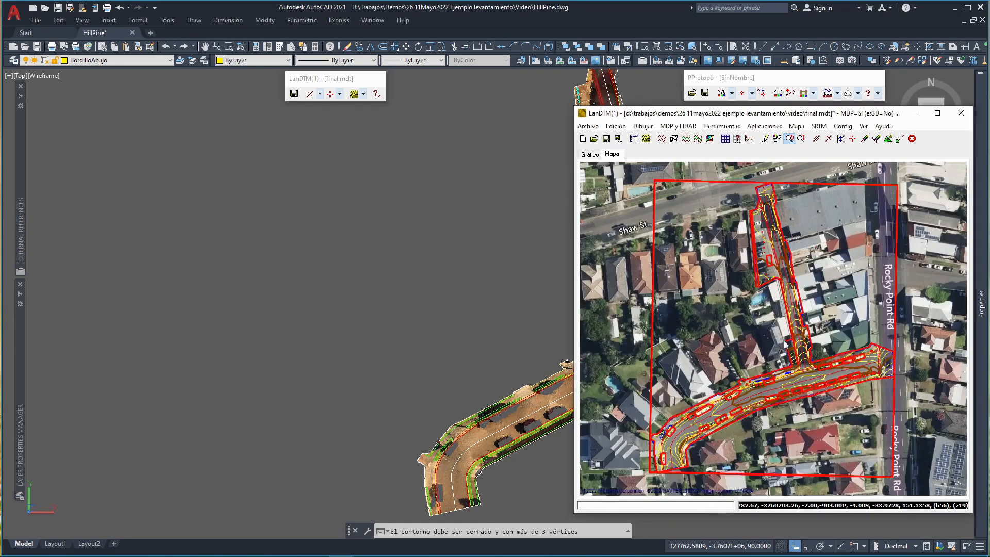
# - Examine the generated contour lines on the map along Hillpine Ave, the side street and around the tree at the street bend
pyautogui.scroll(1, 773, 397)
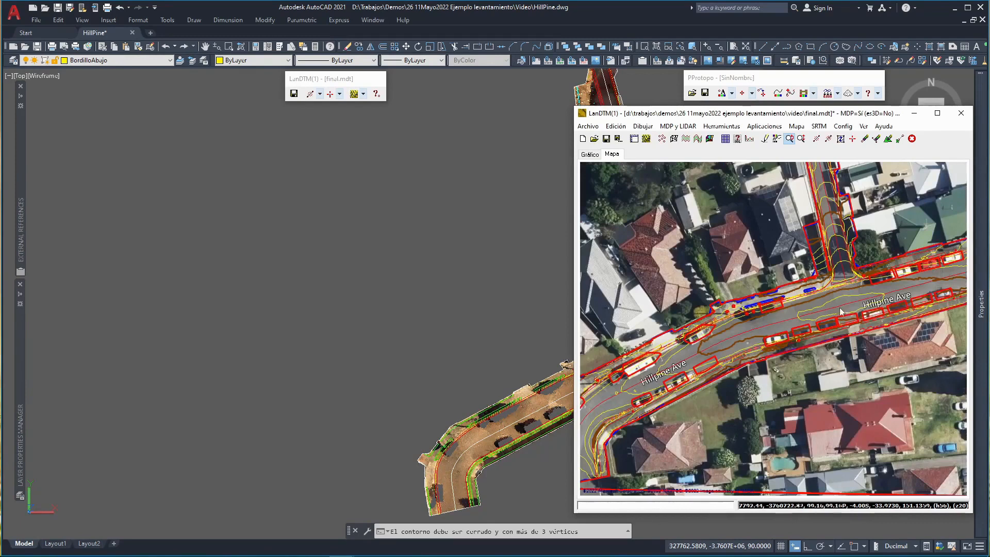
pyautogui.moveTo(841, 311); pyautogui.dragTo(774, 329, button='middle')
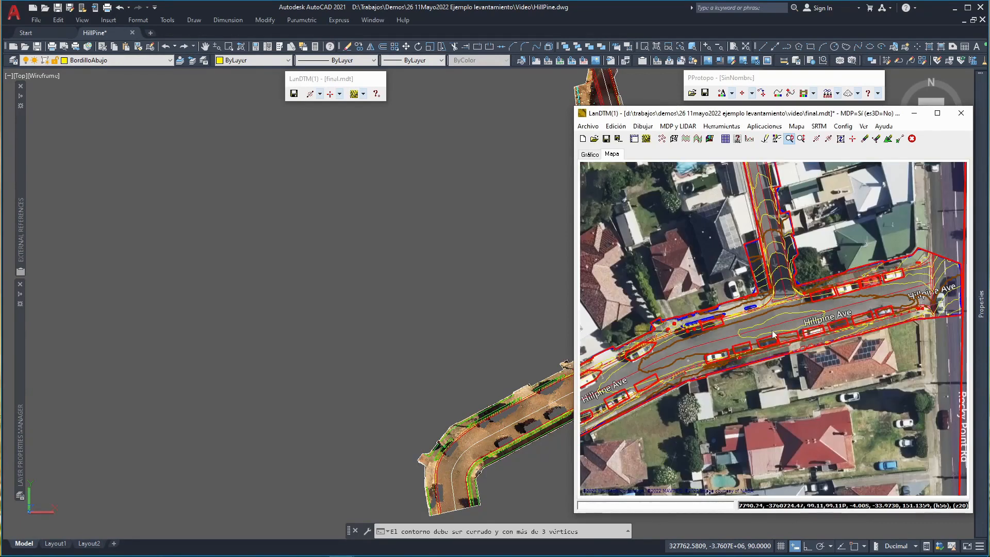
pyautogui.scroll(-1, 774, 334)
pyautogui.moveTo(794, 170); pyautogui.dragTo(814, 214, button='middle')
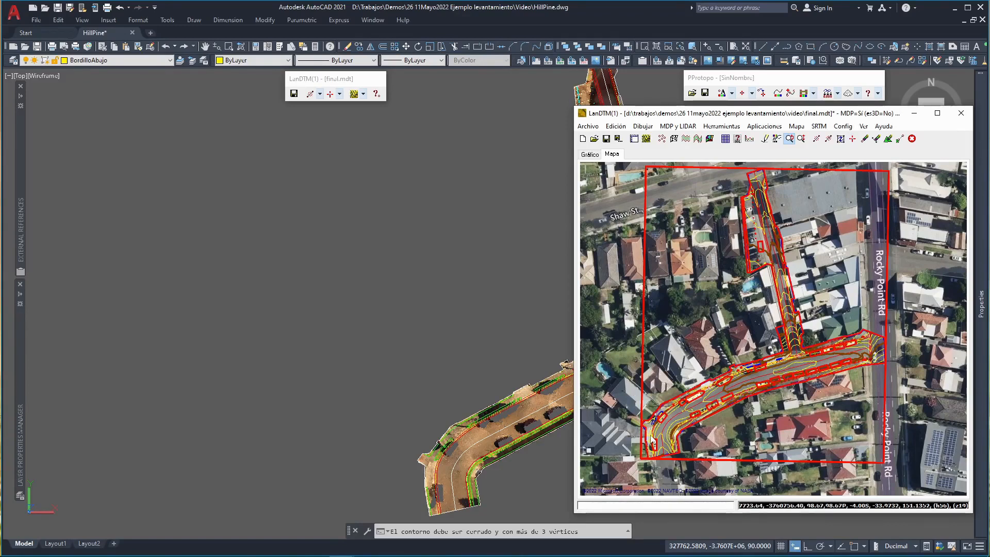
pyautogui.scroll(2, 669, 435)
pyautogui.scroll(2, 809, 257)
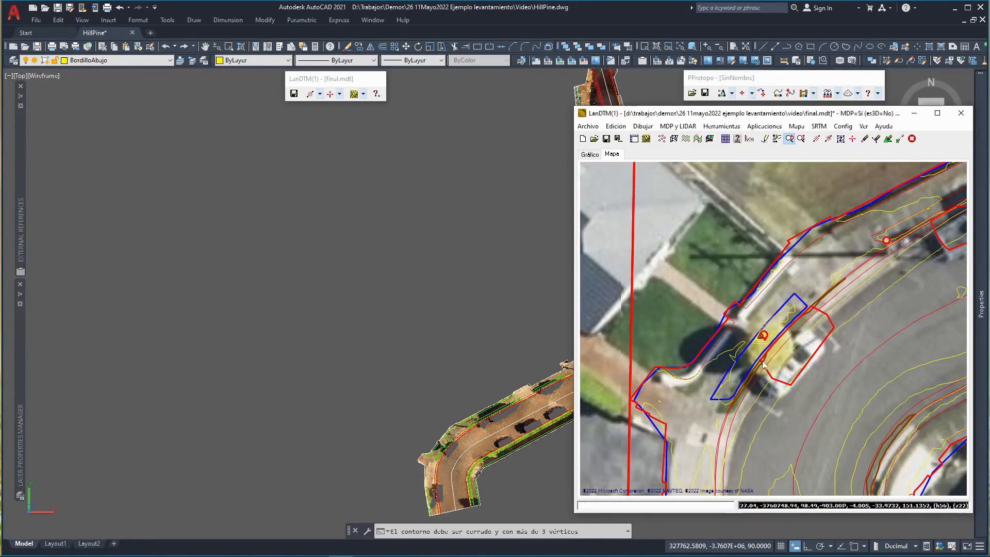
pyautogui.scroll(1, 769, 318)
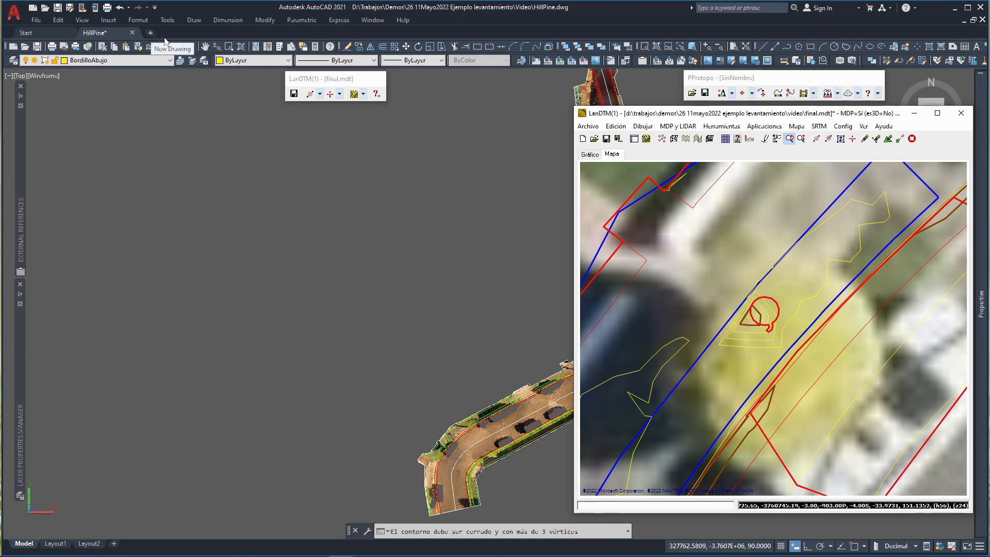
# - Start a new drawing and draw the terrain model lines in it on layer LINEASMDT
pyautogui.click(469, 312)
pyautogui.click(150, 34)
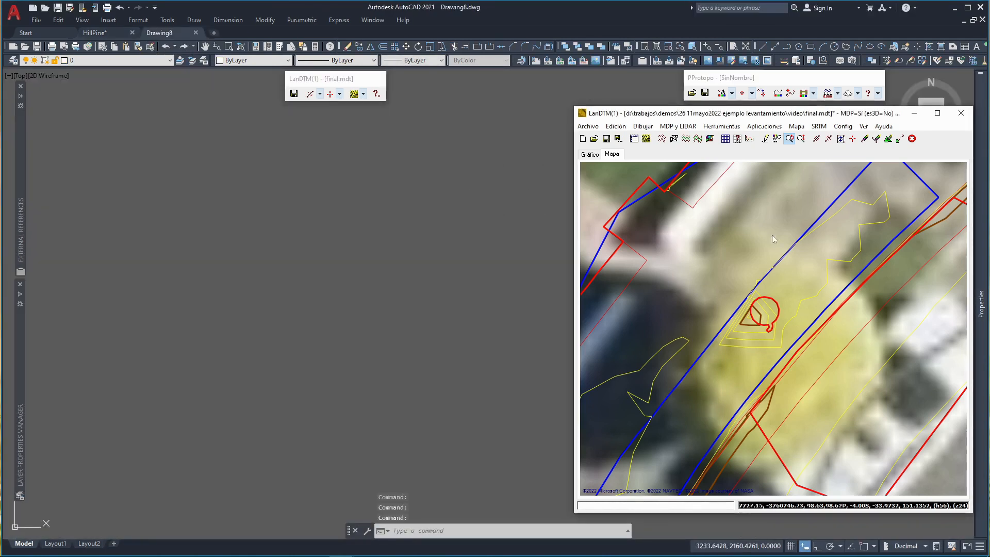
pyautogui.click(643, 126)
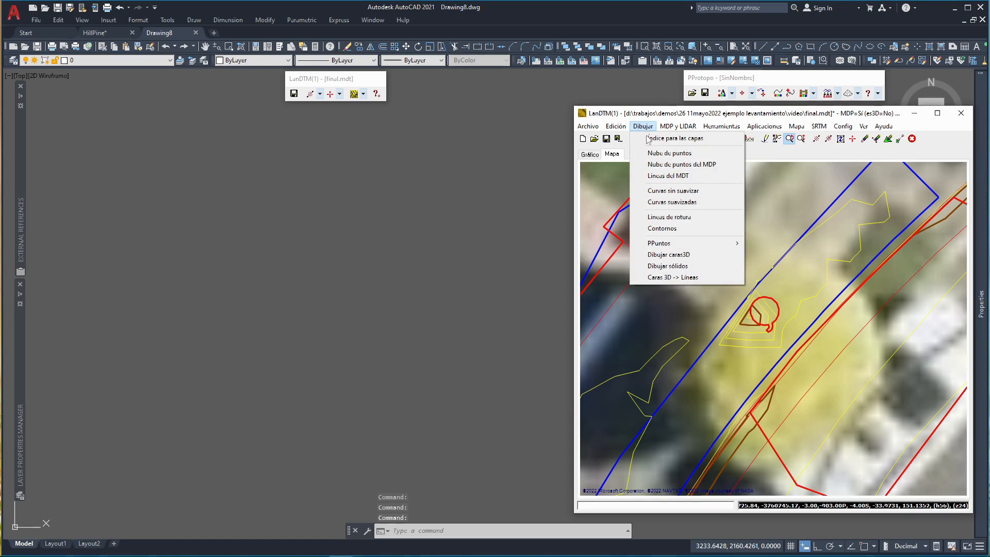
pyautogui.click(660, 176)
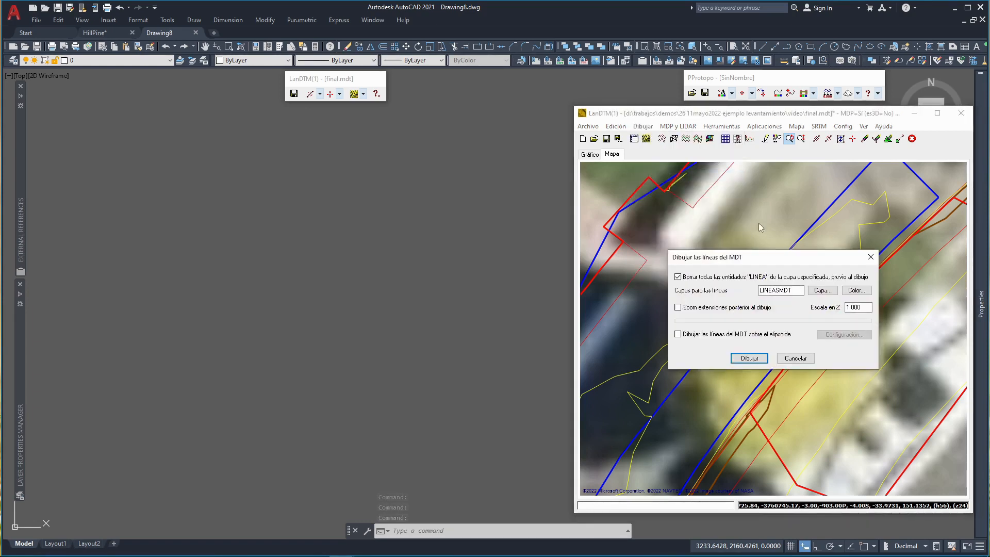
pyautogui.click(749, 359)
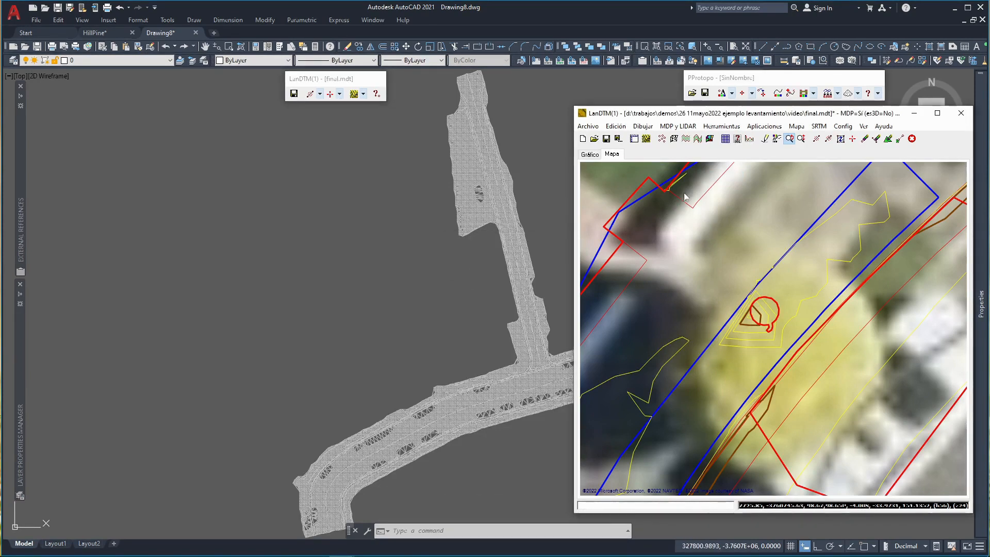
# - Draw the unsmoothed contour lines on layers CURVADO and MAESTRAS with a Z scale of 1.000
pyautogui.click(644, 126)
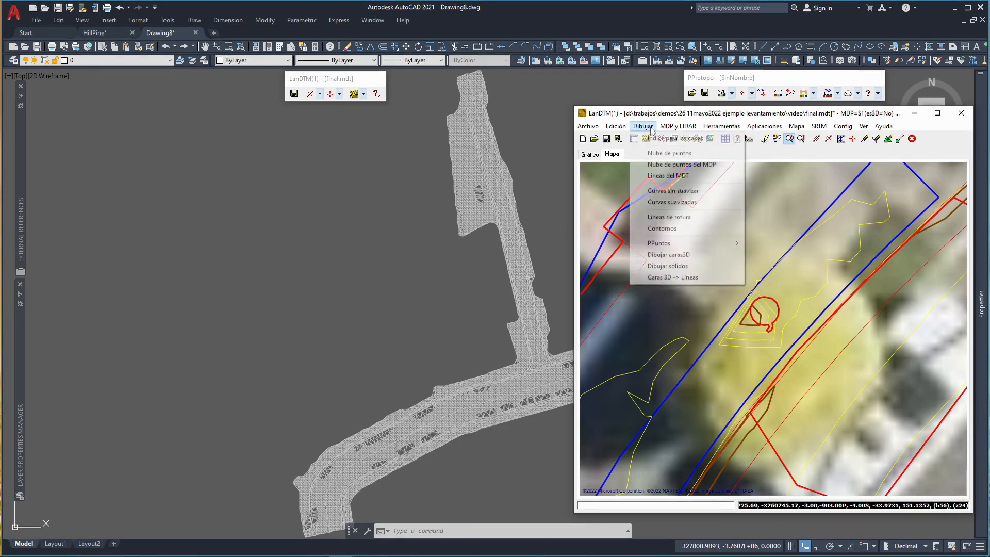
pyautogui.click(673, 190)
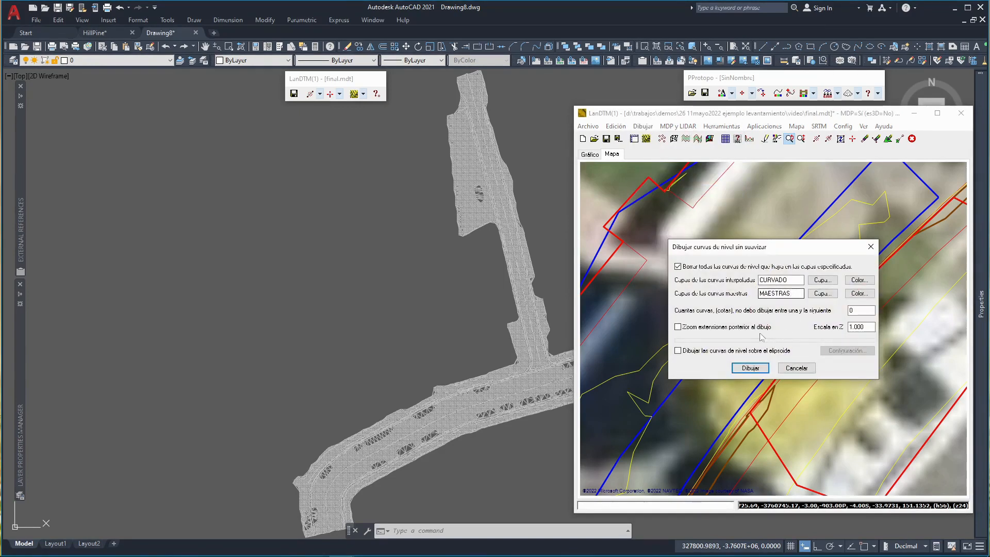
pyautogui.click(751, 367)
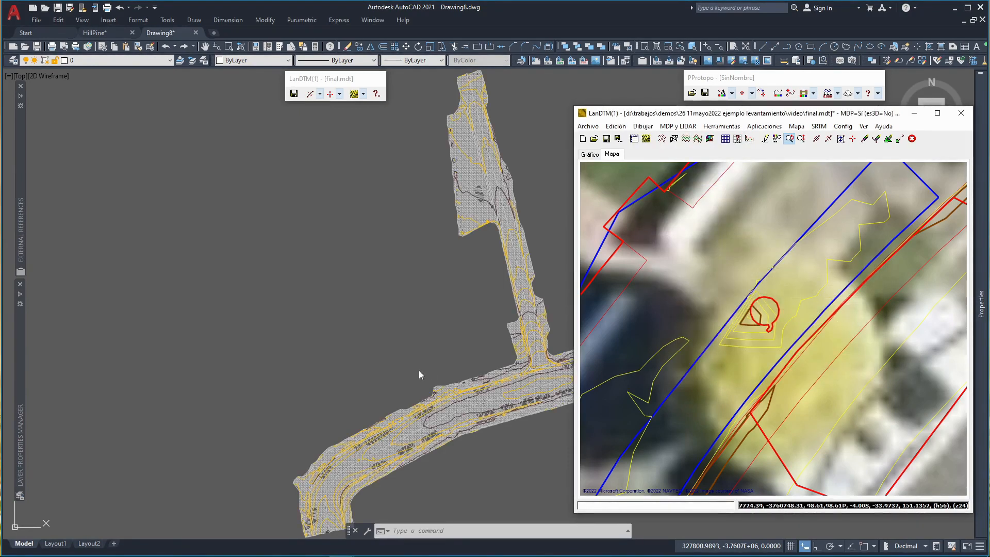
# - Locate the nested contours at the tree in the street bend and delete the mesh point at their centre
pyautogui.moveTo(397, 304)
pyautogui.mouseDown(button='middle')
pyautogui.moveTo(345, 277)
pyautogui.moveTo(347, 265)
pyautogui.mouseUp(button='middle')
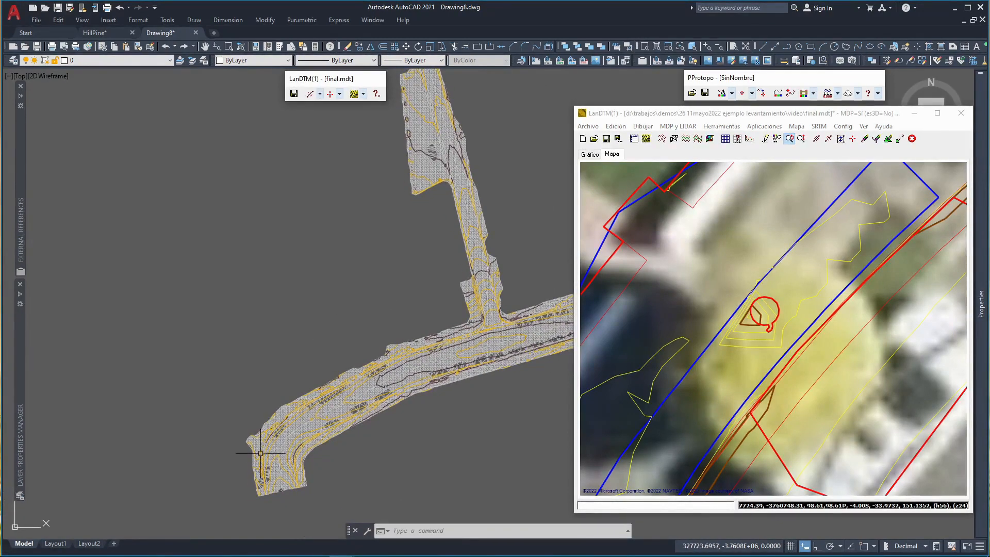
pyautogui.click(792, 356)
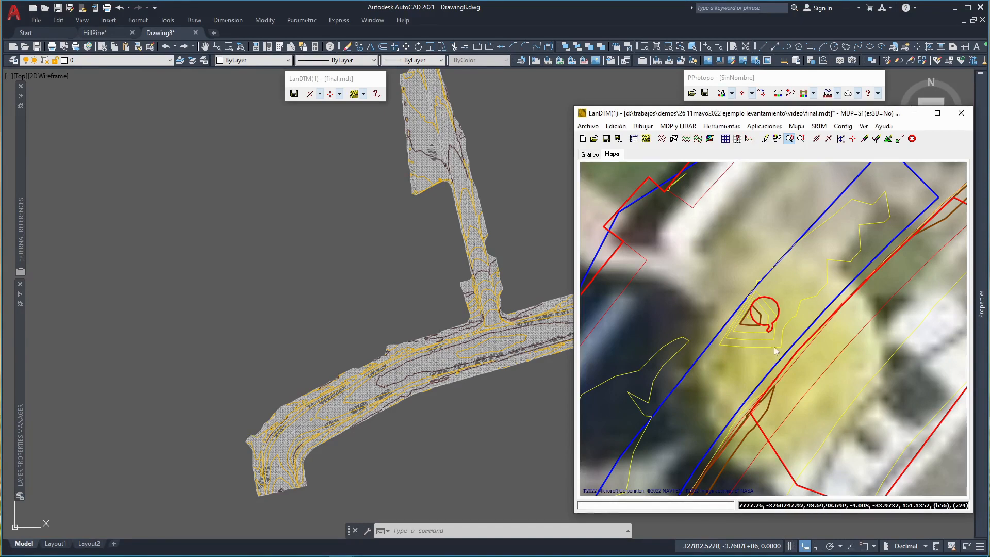
pyautogui.click(752, 319)
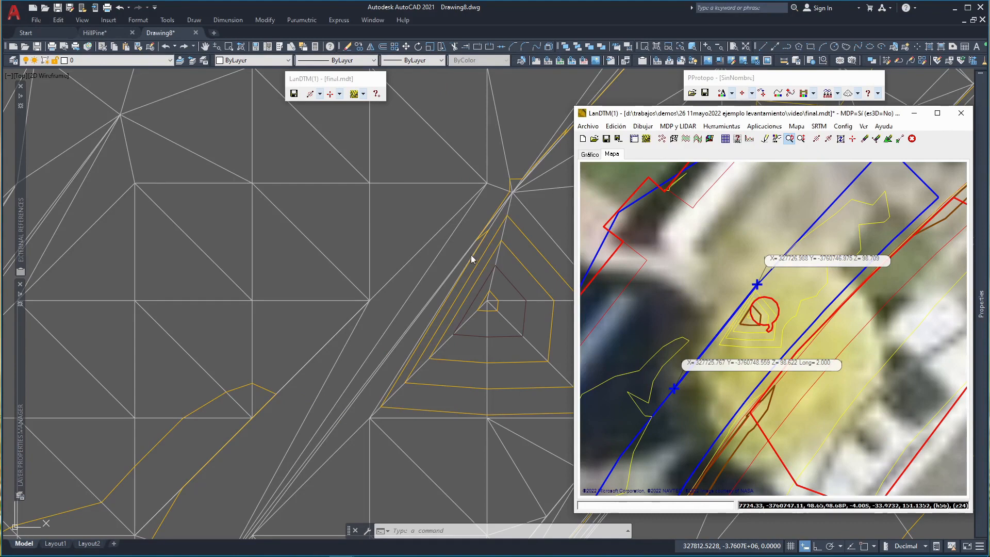
pyautogui.moveTo(509, 238); pyautogui.dragTo(332, 214, button='middle')
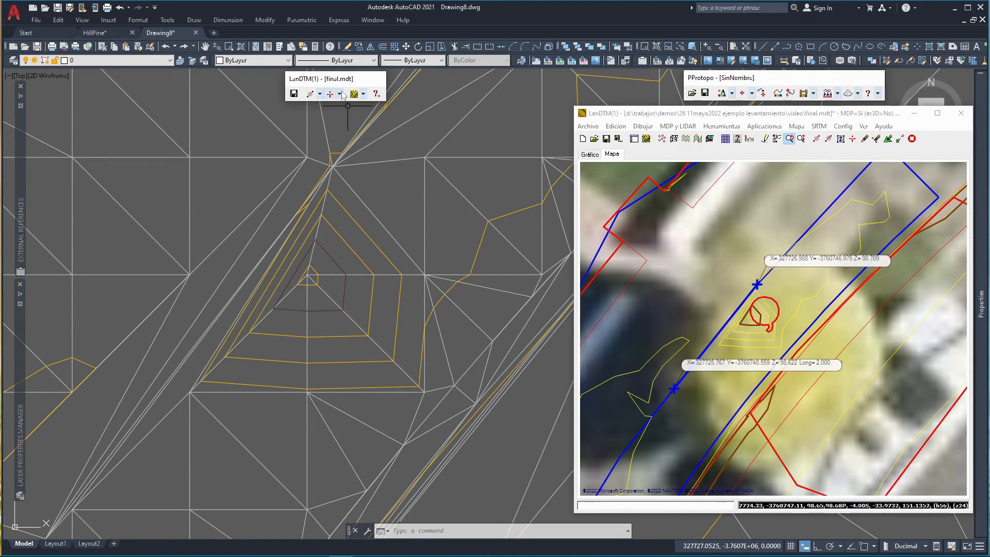
pyautogui.click(341, 93)
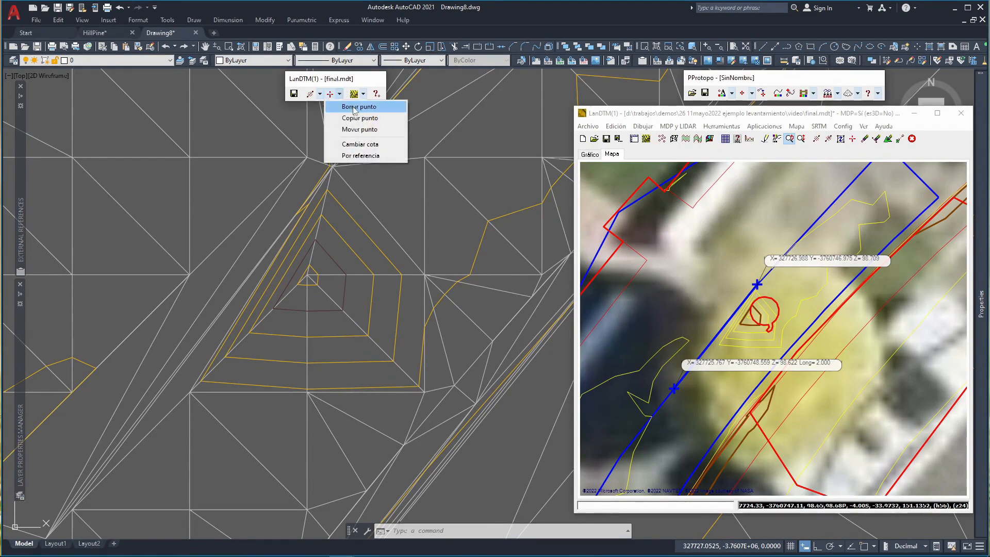
pyautogui.click(354, 107)
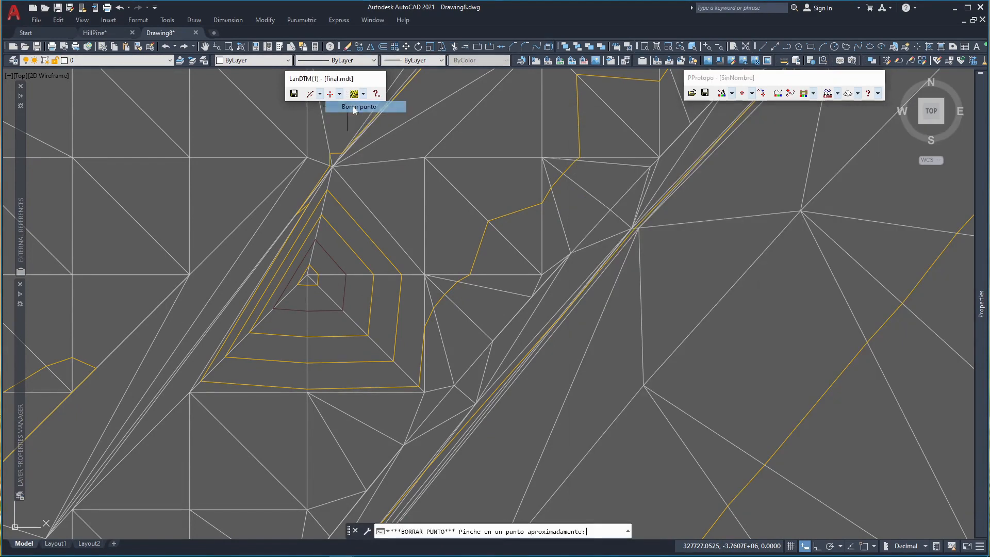
pyautogui.click(310, 275)
pyautogui.scroll(-2, 316, 356)
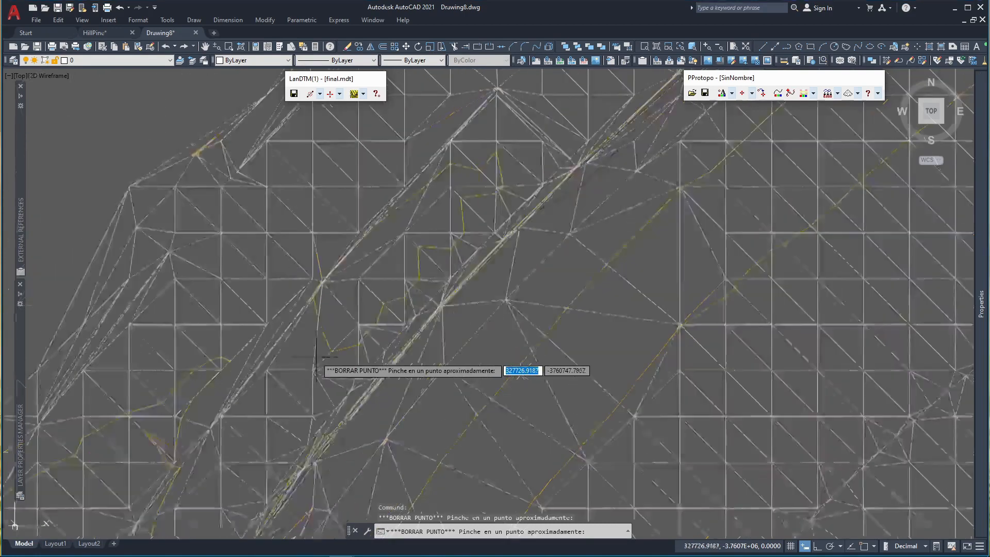
pyautogui.scroll(-2, 316, 357)
pyautogui.rightClick(317, 356)
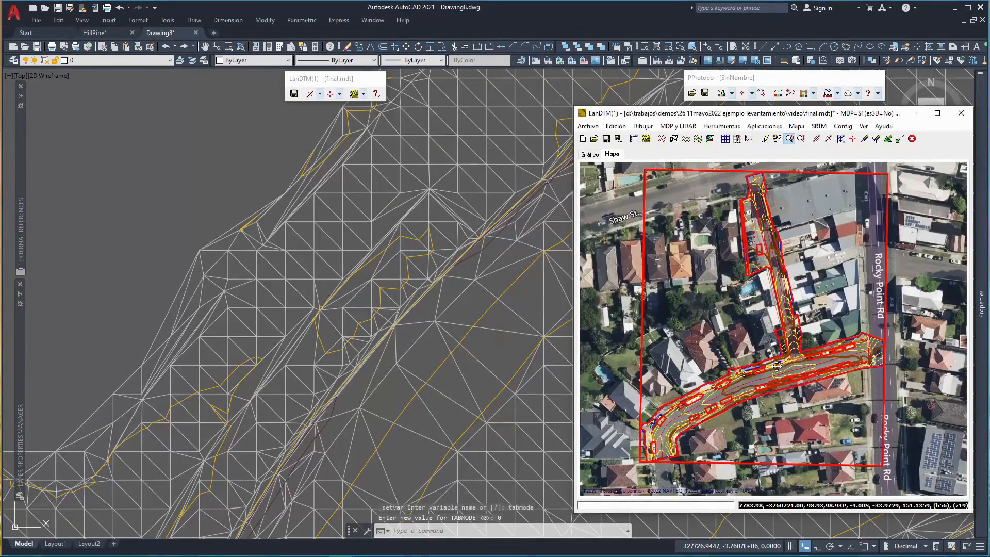
# - Delete the mesh point at the centre of the nested contours near the side street parking area's boundary corner
pyautogui.scroll(5, 754, 268)
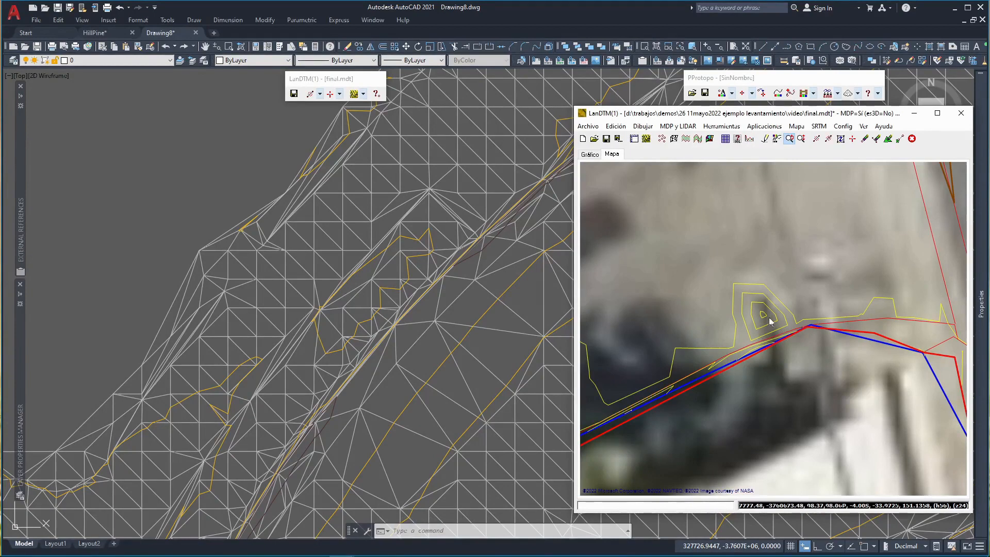
pyautogui.click(761, 315)
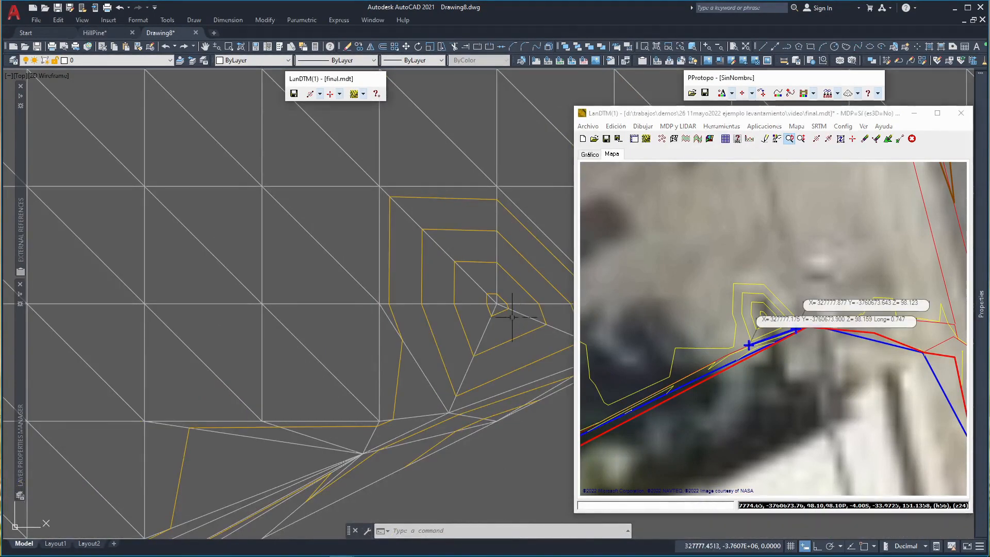
pyautogui.moveTo(507, 318); pyautogui.dragTo(359, 302, button='middle')
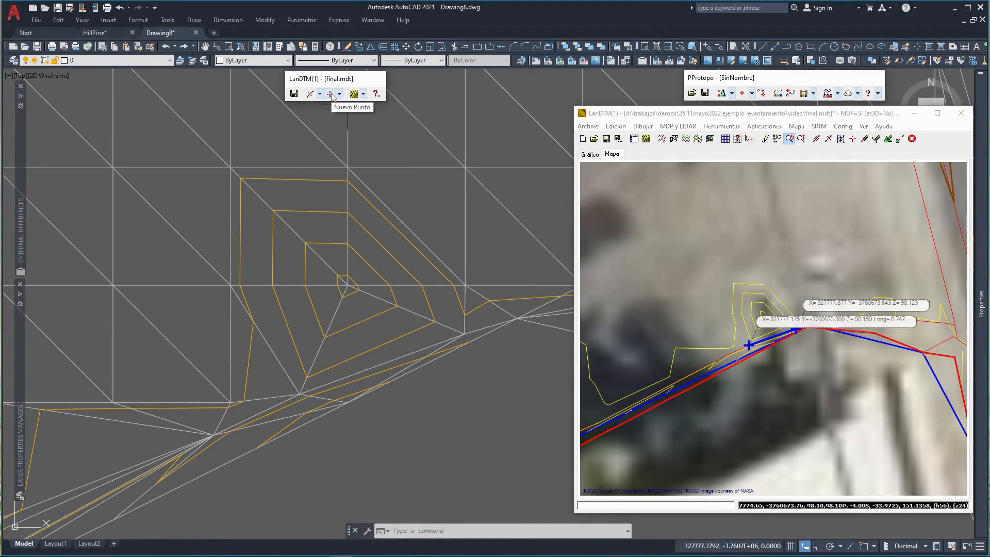
pyautogui.click(340, 94)
pyautogui.click(351, 118)
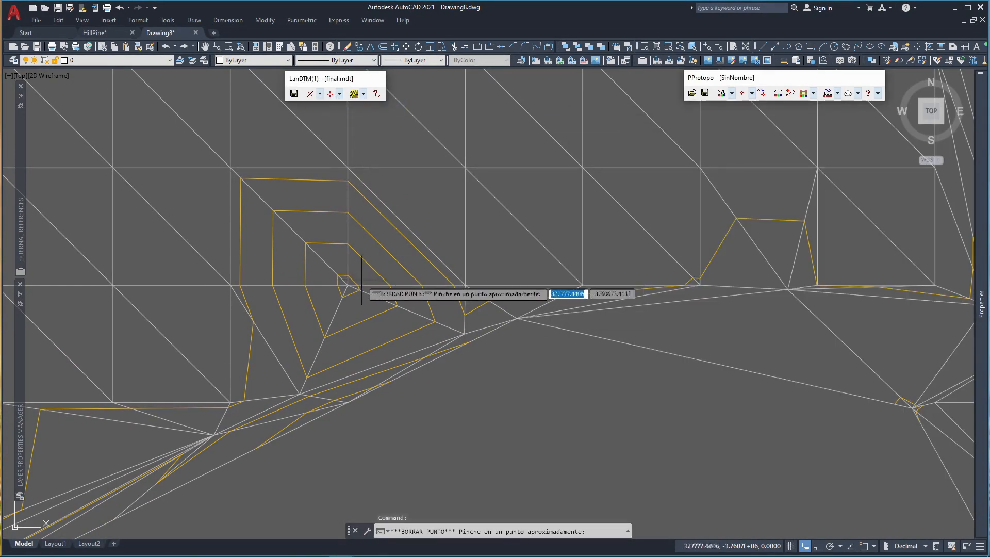
pyautogui.click(409, 281)
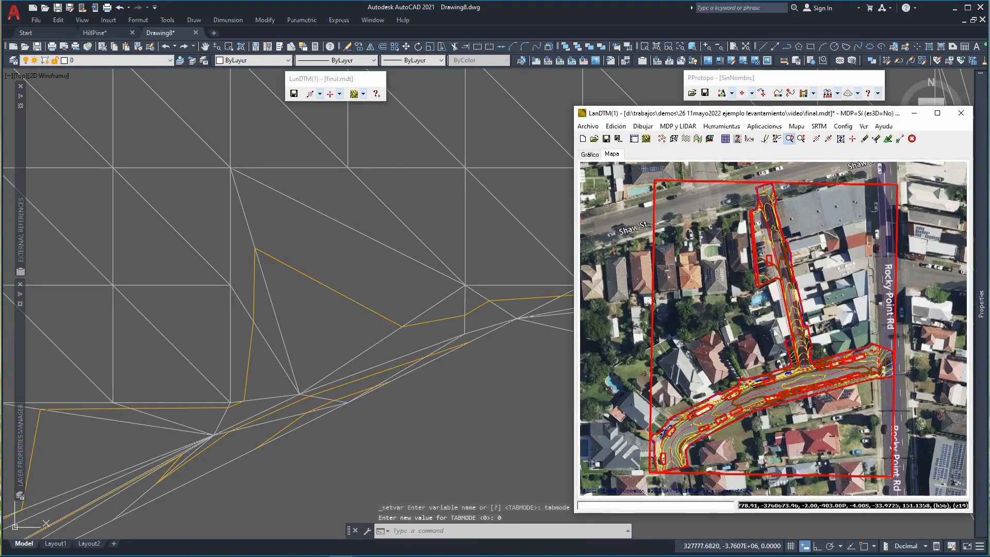
# - Locate the small closed contours along the parking area's west edge on the aerial map and in the mesh drawing
pyautogui.scroll(2, 780, 266)
pyautogui.scroll(1, 765, 324)
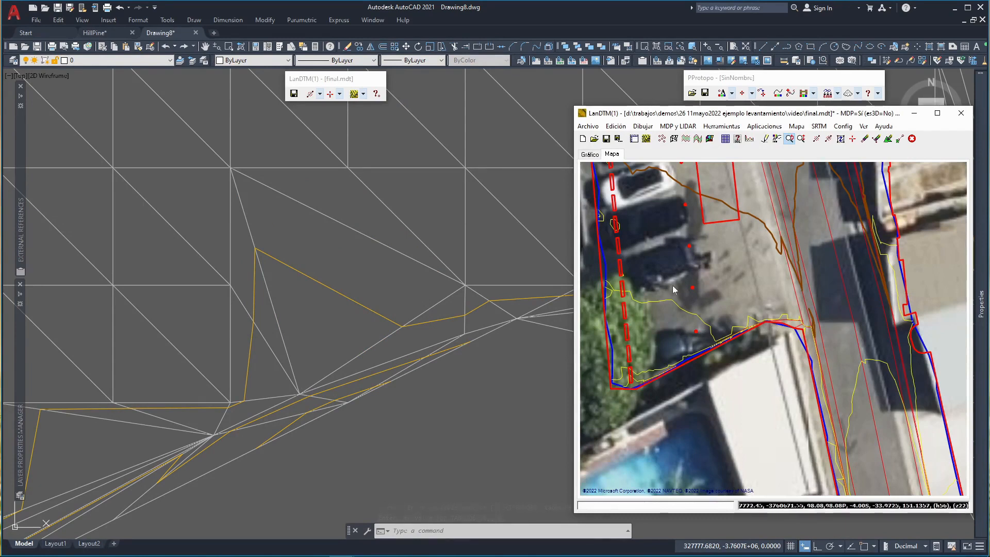
pyautogui.moveTo(673, 286)
pyautogui.mouseDown()
pyautogui.moveTo(712, 314)
pyautogui.moveTo(720, 349)
pyautogui.mouseUp()
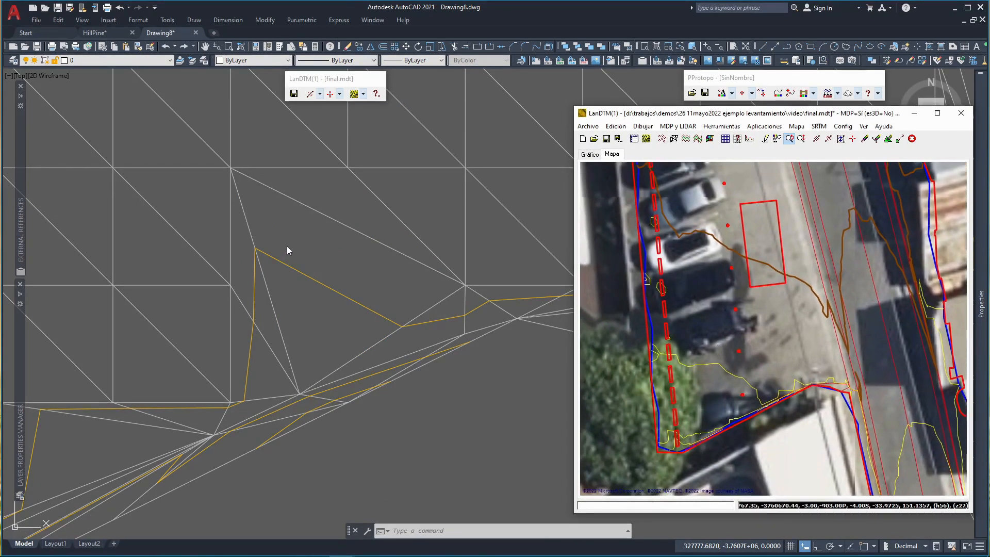
pyautogui.scroll(-6, 287, 253)
pyautogui.scroll(-6, 266, 241)
pyautogui.moveTo(215, 201); pyautogui.dragTo(365, 387, button='middle')
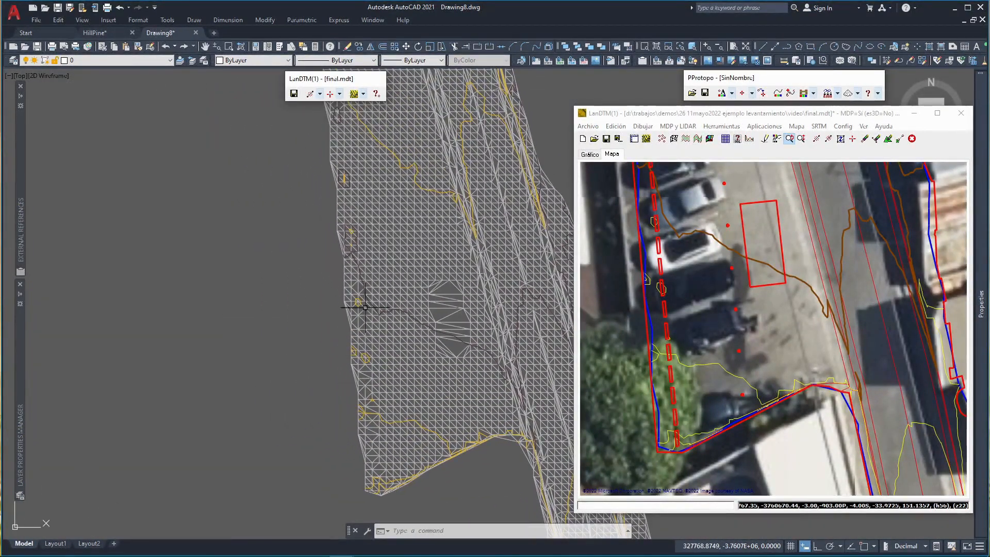
pyautogui.moveTo(378, 194); pyautogui.dragTo(388, 275, button='middle')
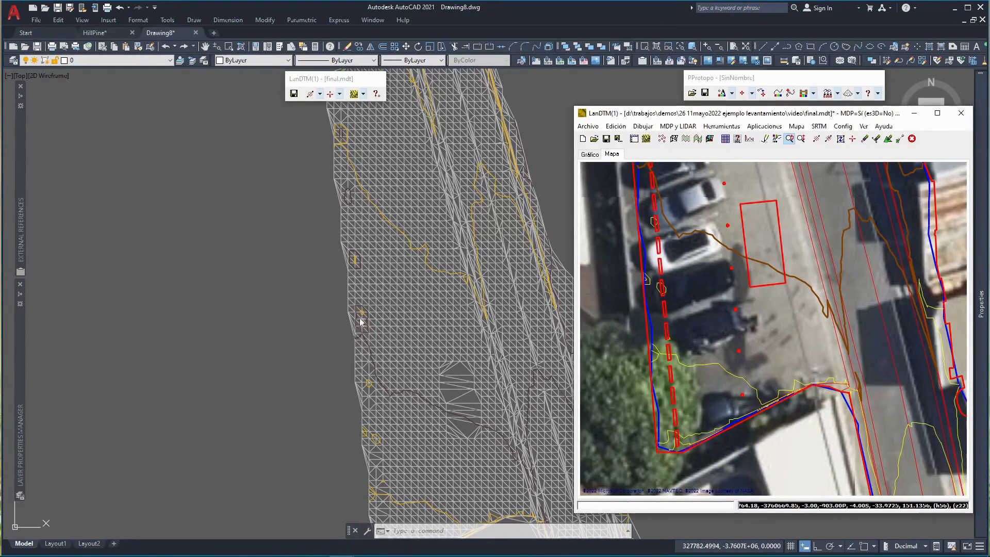
pyautogui.click(357, 256)
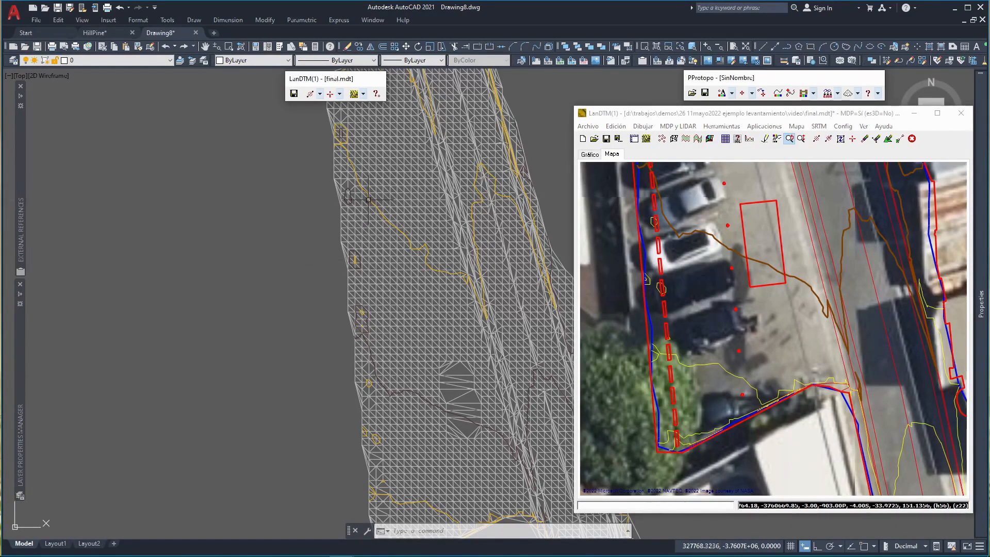
# - Delete the two mesh points inside the nested closed contours near the north end of the parking area's west edge
pyautogui.scroll(3, 357, 249)
pyautogui.scroll(2, 365, 249)
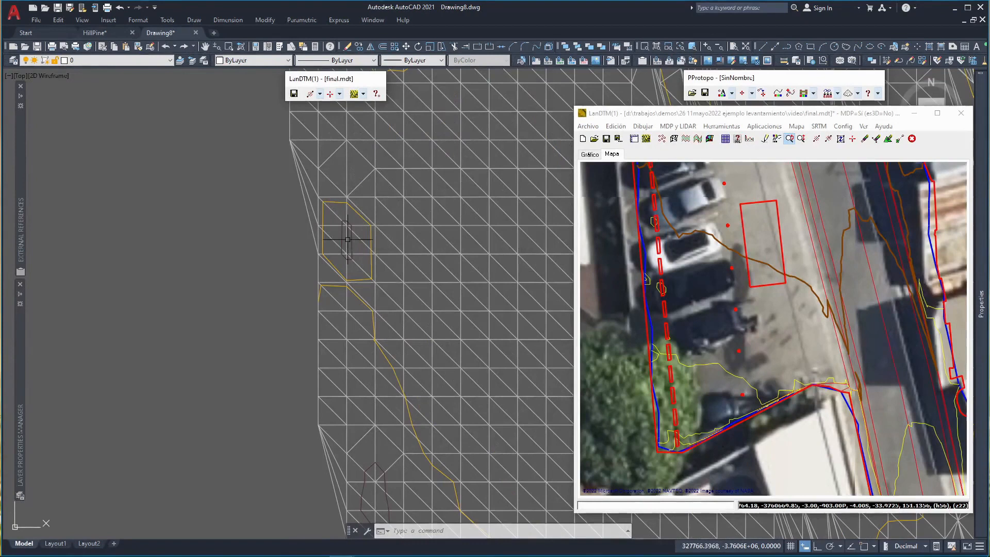
pyautogui.click(340, 94)
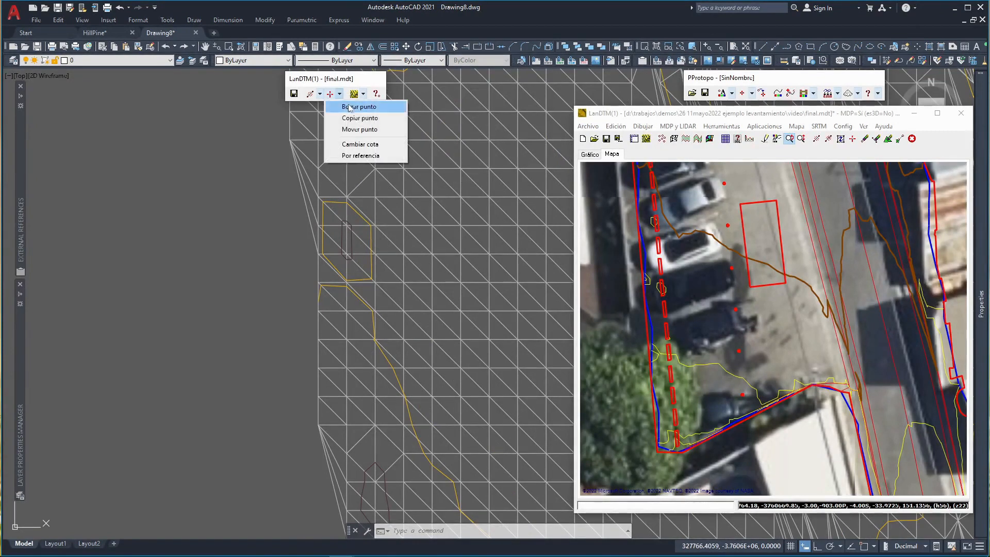
pyautogui.click(351, 105)
pyautogui.click(348, 224)
pyautogui.click(346, 256)
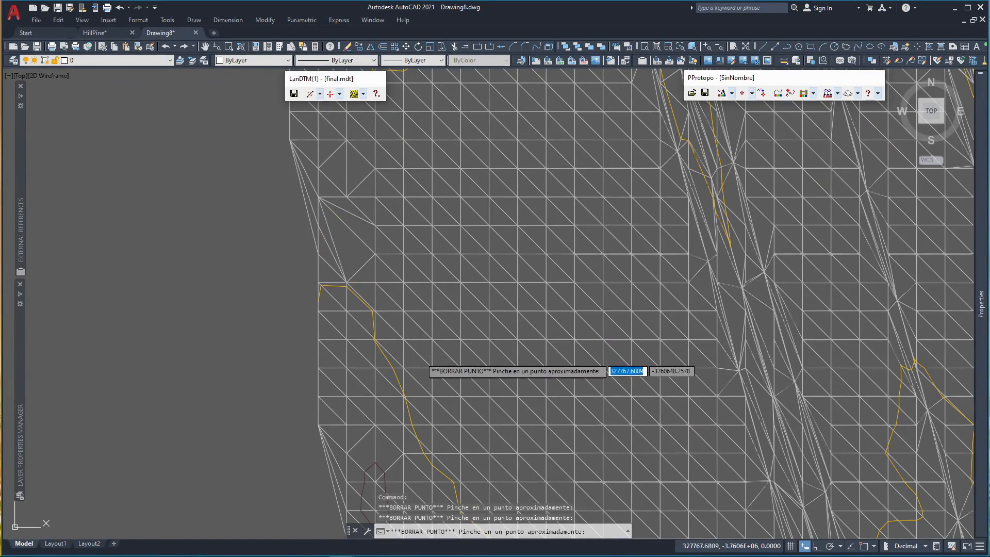
pyautogui.press('Escape')
# - Delete the mesh points inside the next closed contour further south along the parking area's west edge
pyautogui.moveTo(433, 368); pyautogui.dragTo(454, 205, button='middle')
pyautogui.click(340, 94)
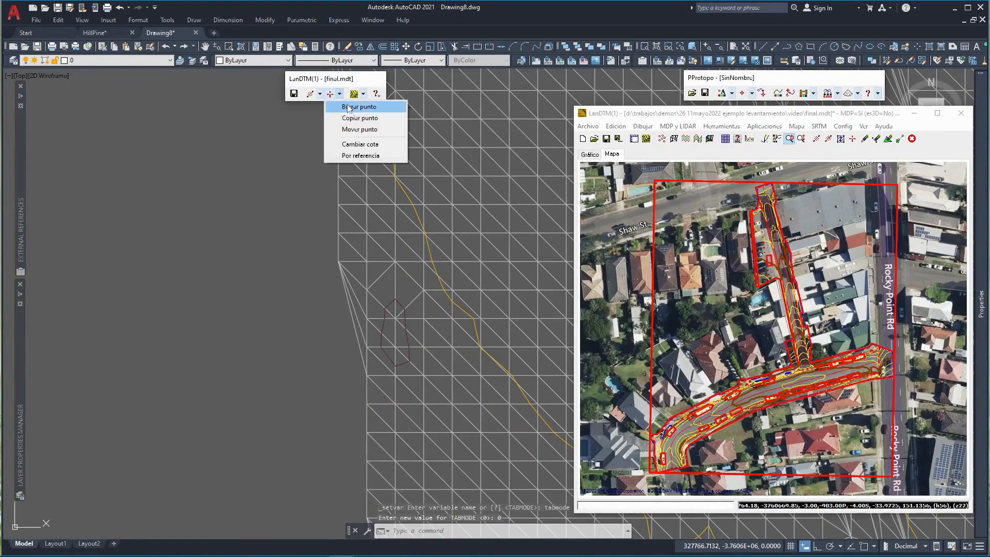
pyautogui.click(359, 106)
pyautogui.click(399, 340)
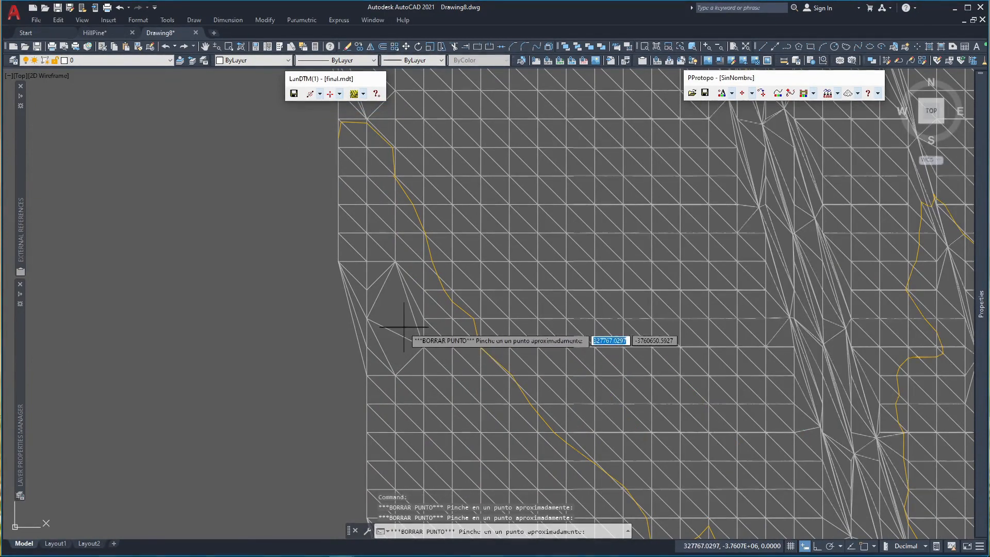
pyautogui.press('Escape')
# - Change the triangle edge at the broken contour on the main street's centre line, linking the two neighbouring grid points east of the junction
pyautogui.scroll(-6, 410, 345)
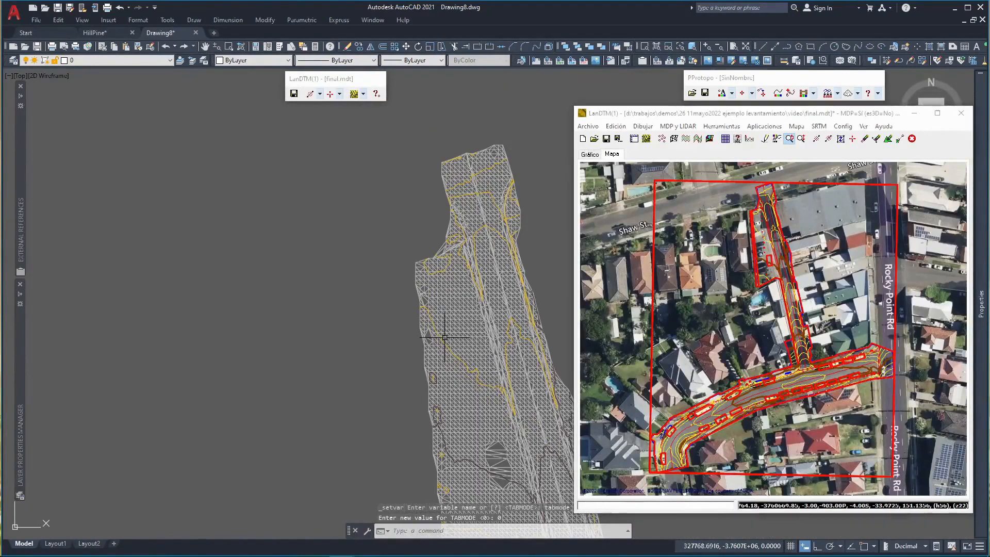
pyautogui.moveTo(508, 324); pyautogui.dragTo(353, 203, button='middle')
pyautogui.moveTo(466, 400); pyautogui.dragTo(447, 252, button='middle')
pyautogui.moveTo(508, 438); pyautogui.dragTo(447, 245, button='middle')
pyautogui.moveTo(493, 376); pyautogui.dragTo(395, 245, button='middle')
pyautogui.moveTo(447, 320); pyautogui.dragTo(332, 287, button='middle')
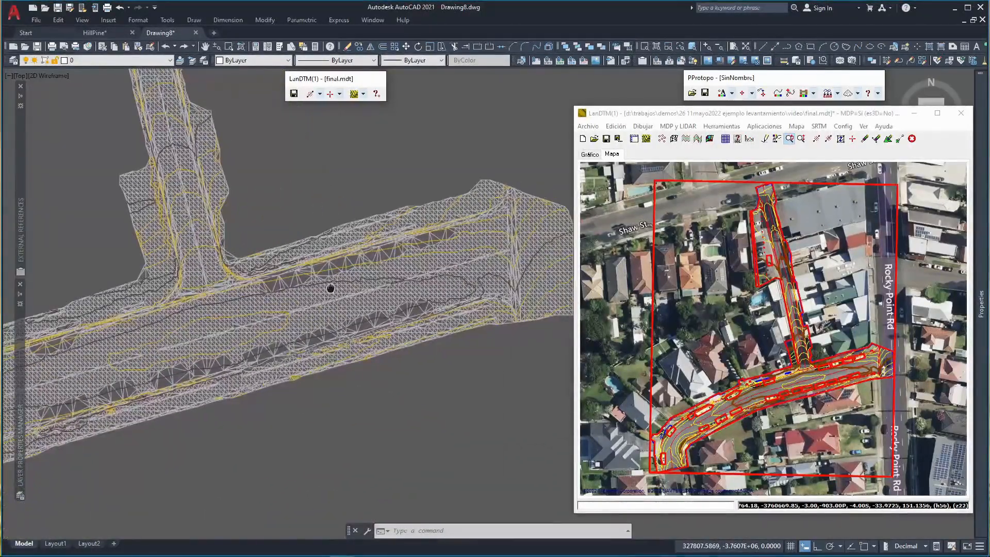
pyautogui.scroll(3, 401, 279)
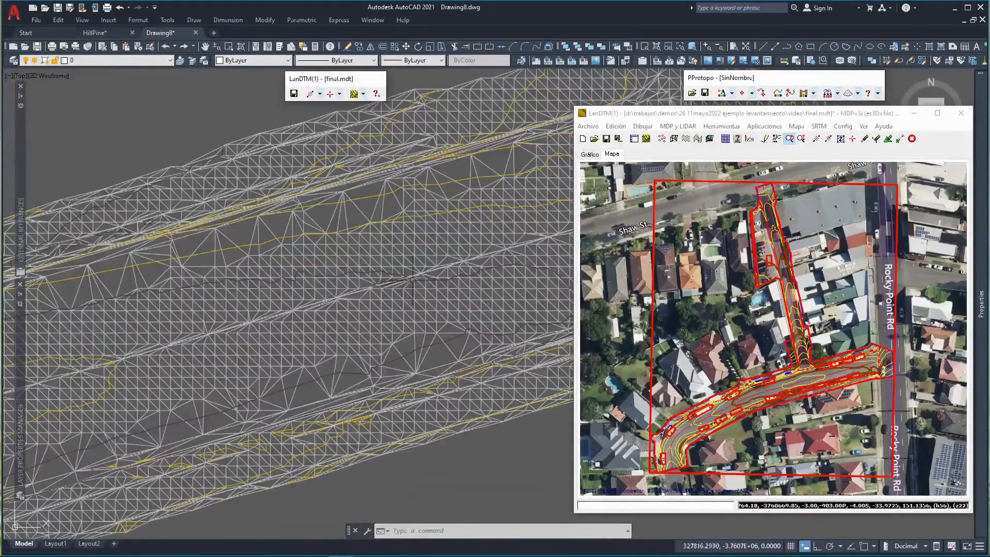
pyautogui.scroll(1, 376, 283)
pyautogui.scroll(1, 318, 307)
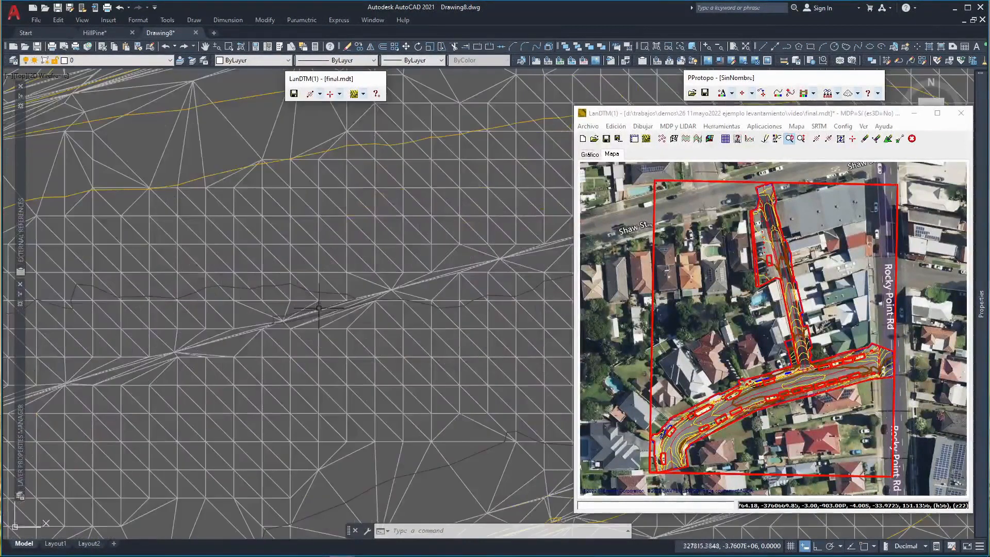
pyautogui.scroll(3, 319, 308)
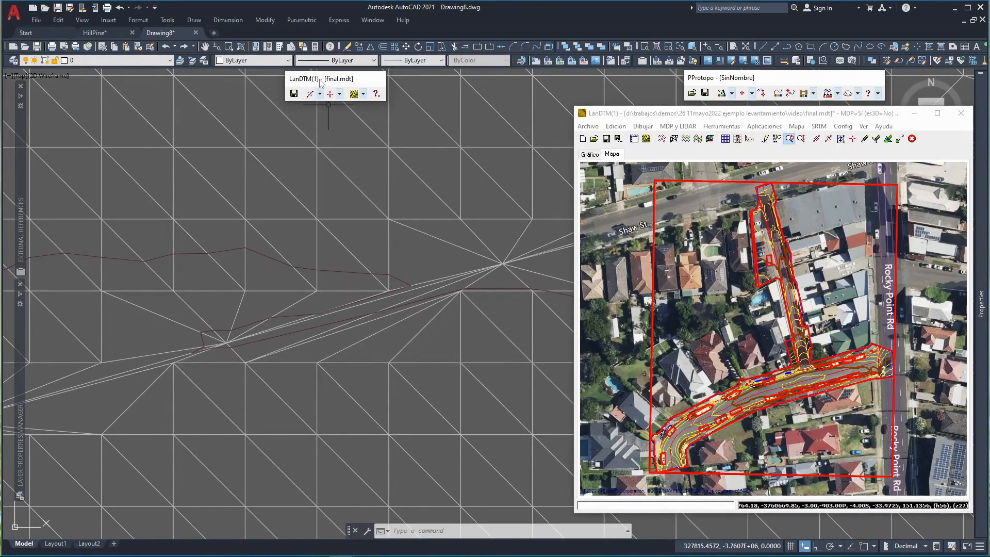
pyautogui.click(320, 94)
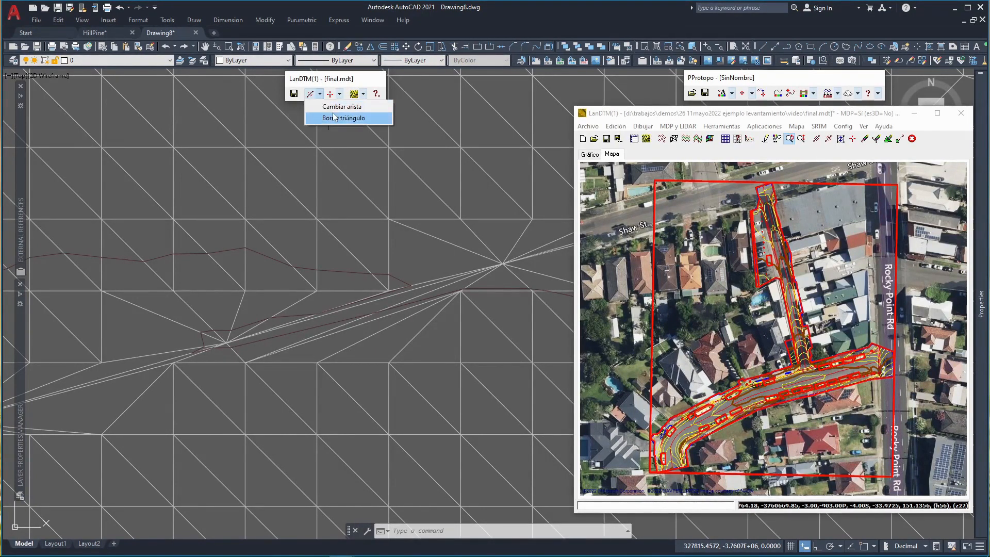
pyautogui.click(311, 95)
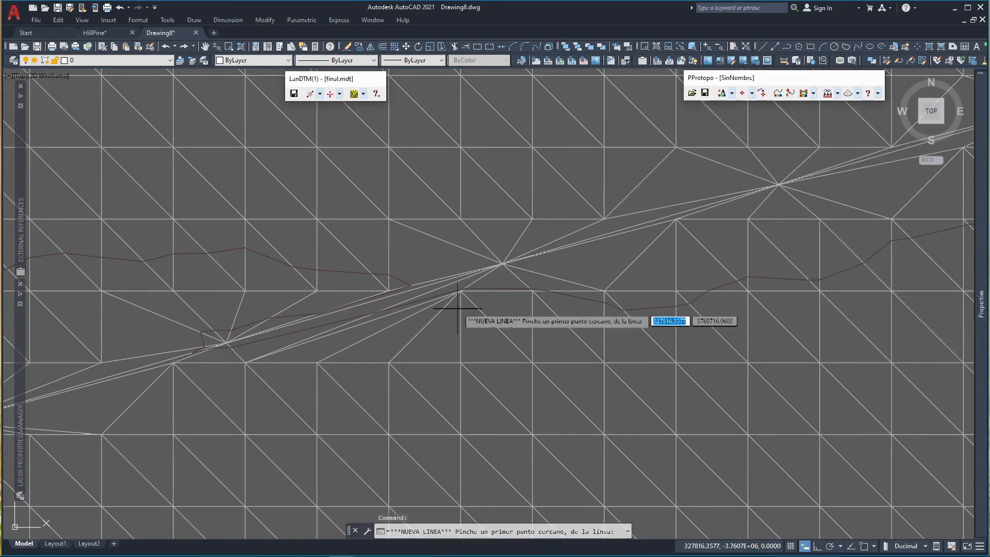
pyautogui.click(458, 292)
pyautogui.click(394, 292)
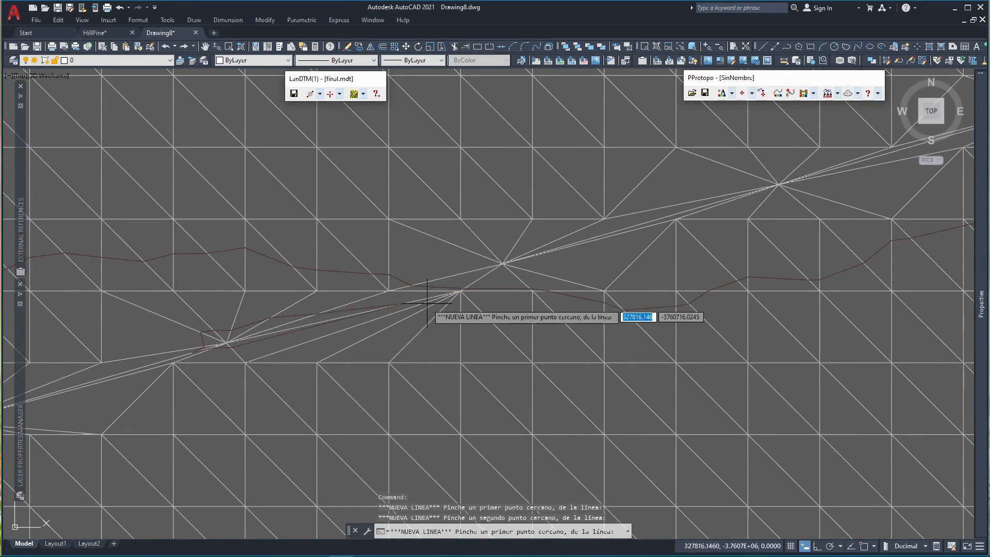
pyautogui.press('Escape')
# - Change the triangle edge at the yellow contour's spike further west on the centre line, linking the two adjacent grid points below it
pyautogui.scroll(-4, 313, 333)
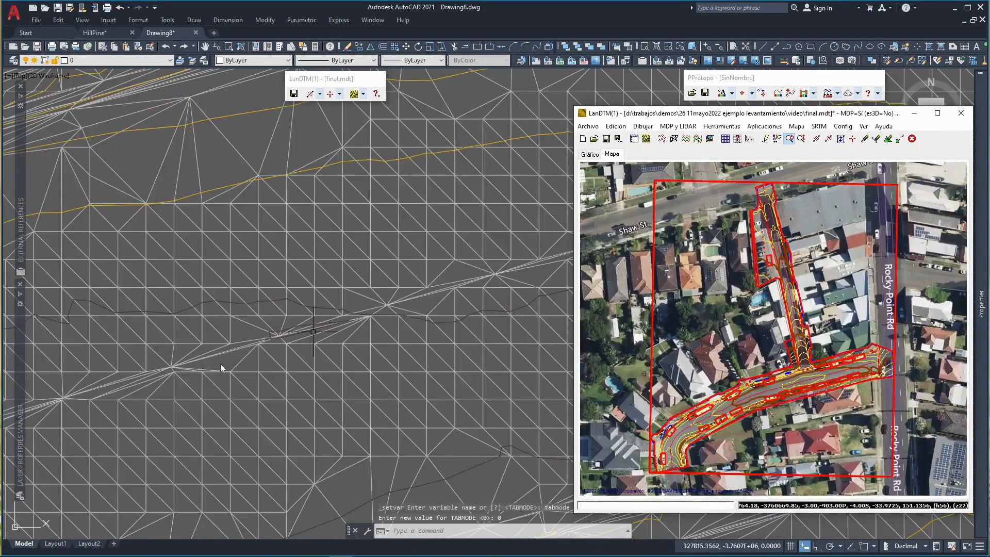
pyautogui.scroll(-4, 221, 364)
pyautogui.scroll(5, 299, 325)
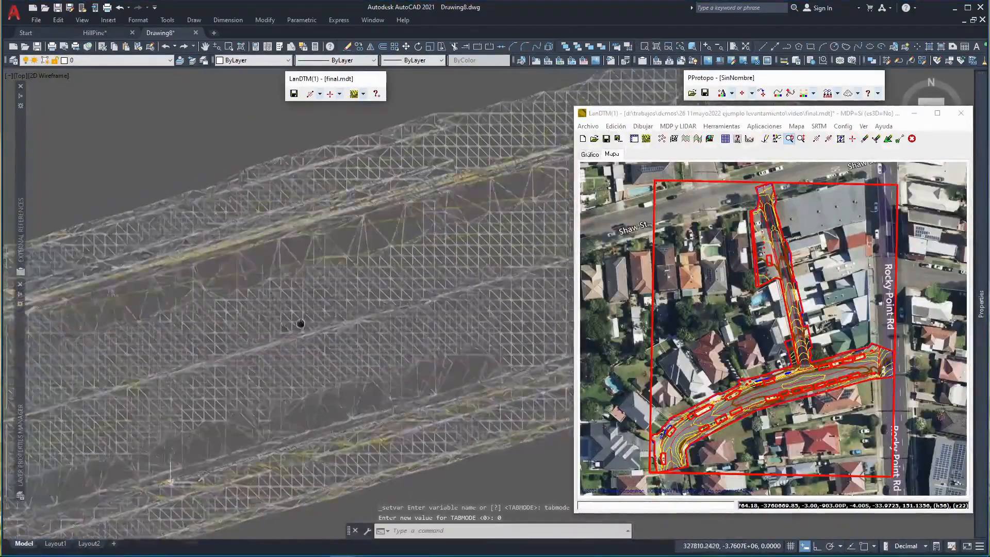
pyautogui.scroll(6, 274, 333)
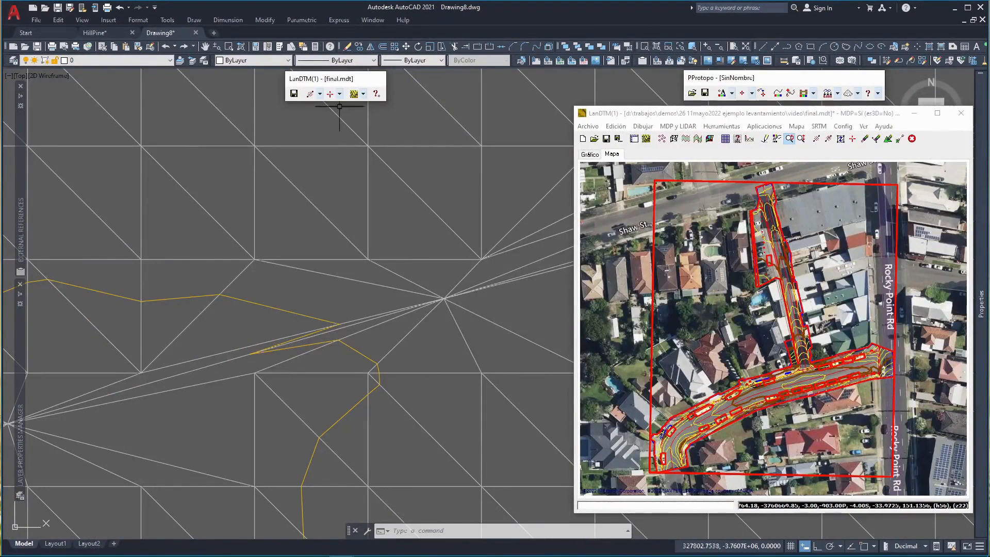
pyautogui.click(310, 94)
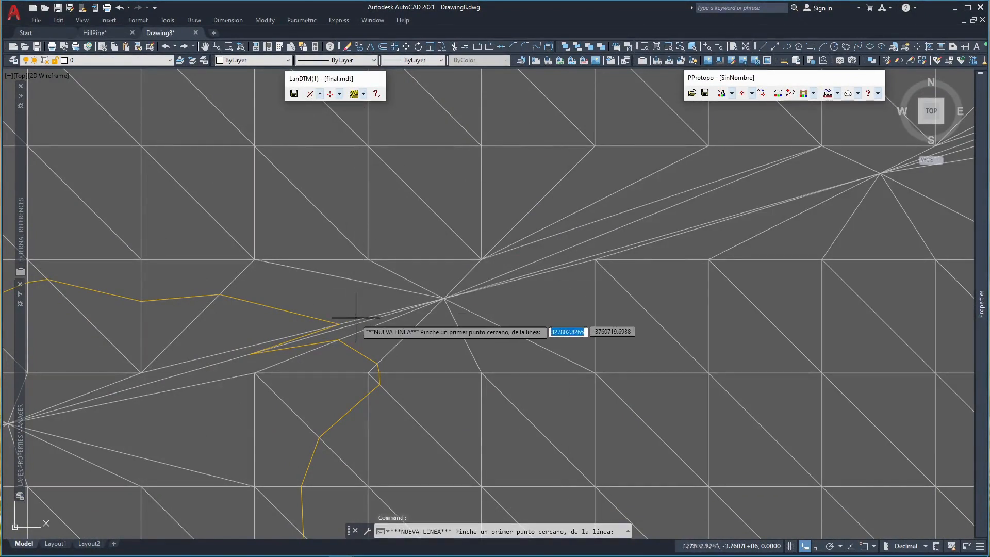
pyautogui.click(258, 376)
pyautogui.click(139, 376)
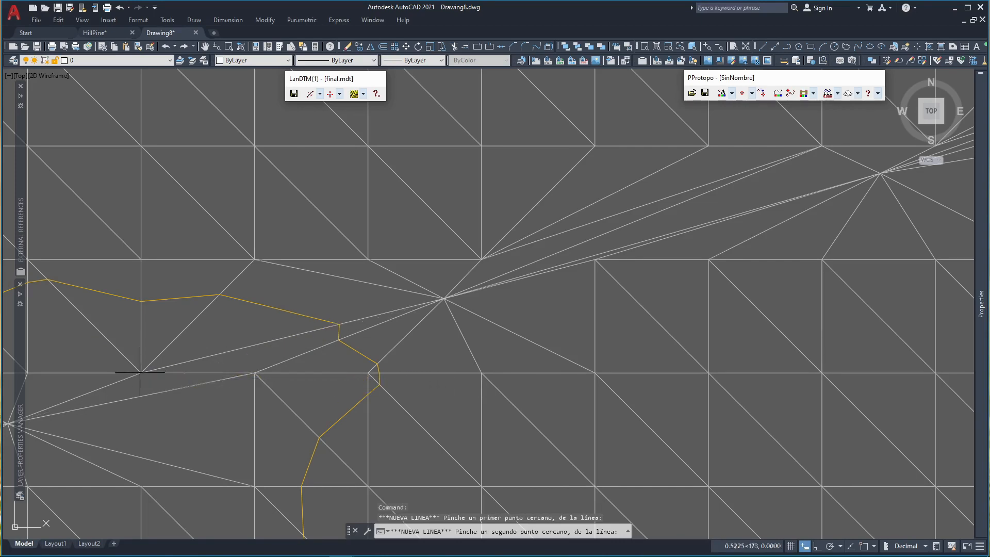
pyautogui.rightClick(344, 338)
# - Review the contours over the whole street mesh and close Drawing8.dwg without saving it
pyautogui.scroll(-10, 441, 293)
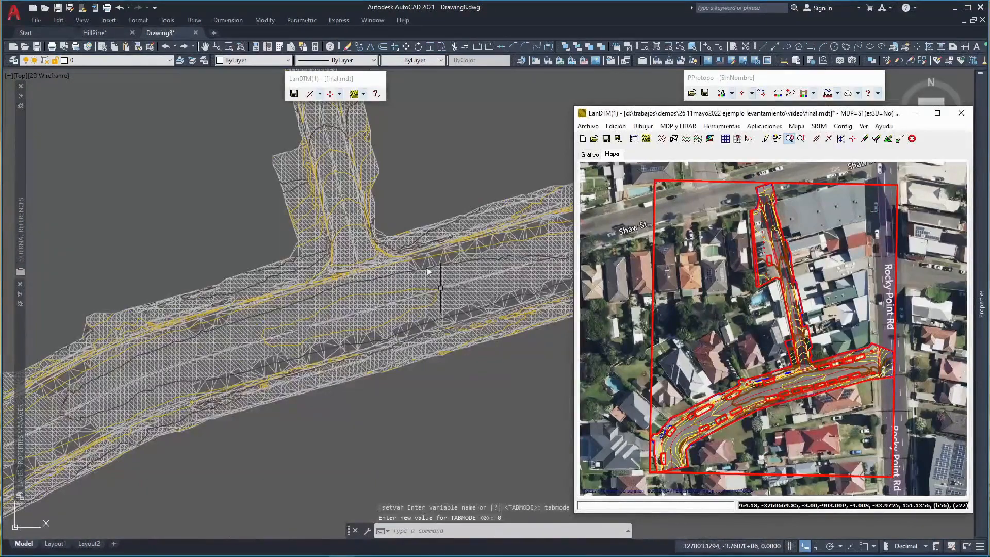
pyautogui.scroll(4, 258, 289)
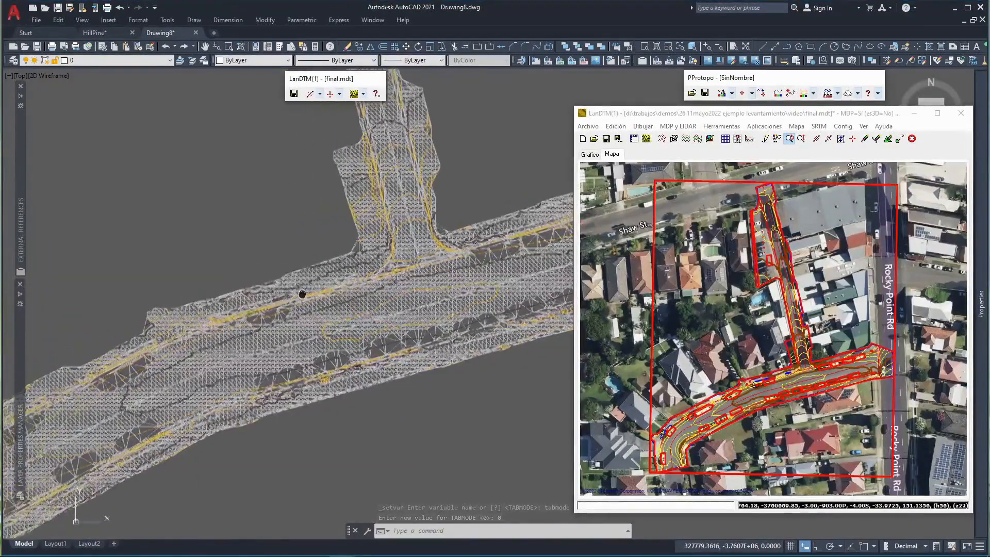
pyautogui.scroll(-2, 351, 279)
pyautogui.moveTo(351, 279); pyautogui.dragTo(317, 296, button='middle')
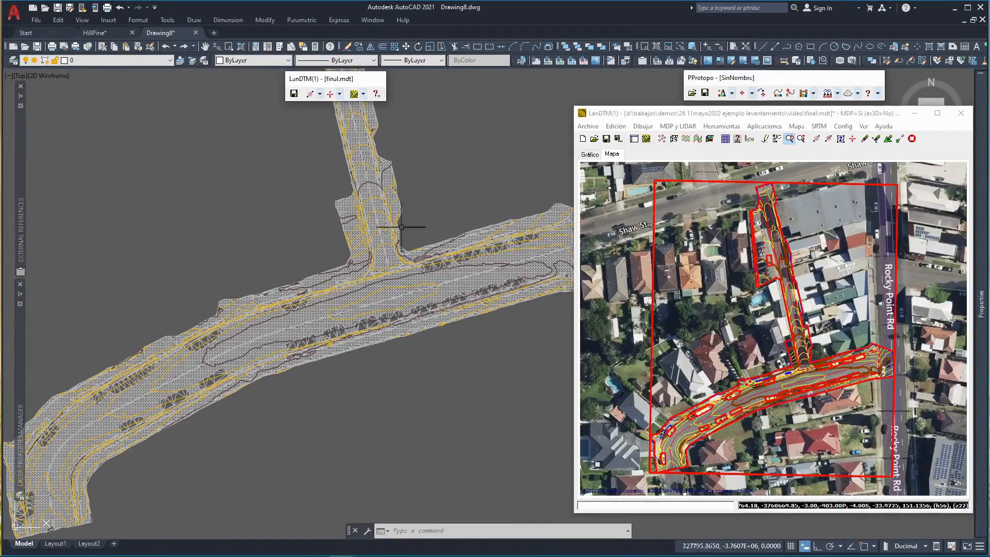
pyautogui.scroll(-2, 397, 243)
pyautogui.moveTo(367, 256); pyautogui.dragTo(385, 349, button='middle')
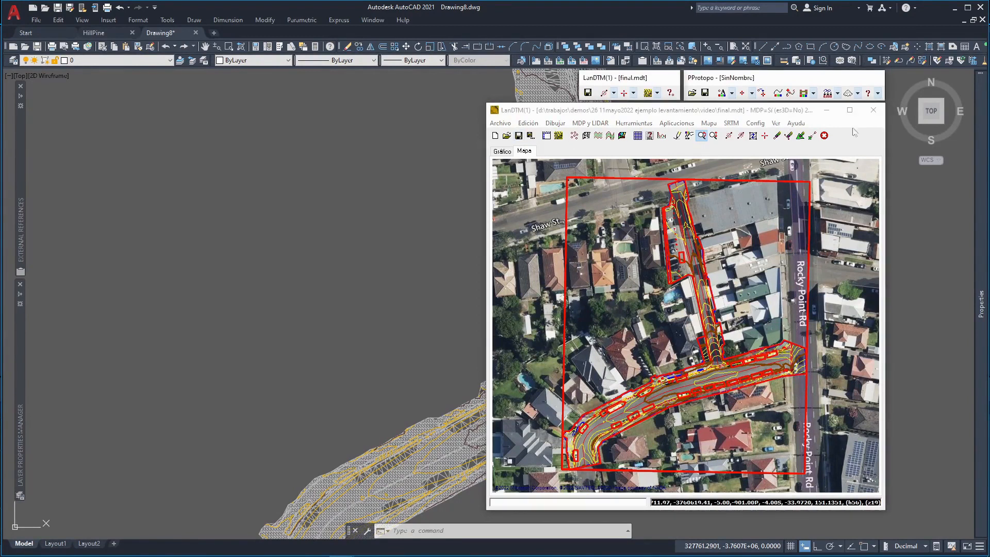
pyautogui.click(196, 33)
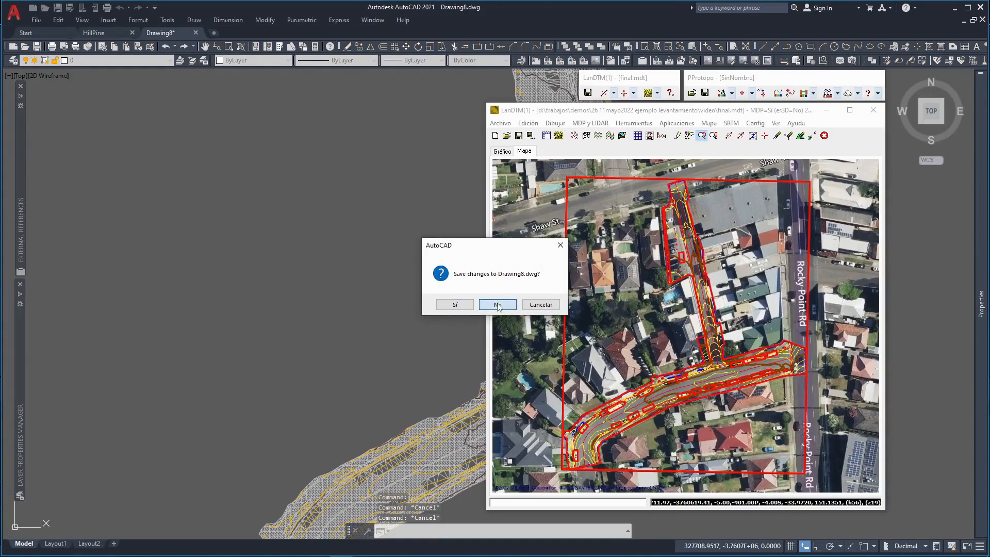
pyautogui.click(498, 305)
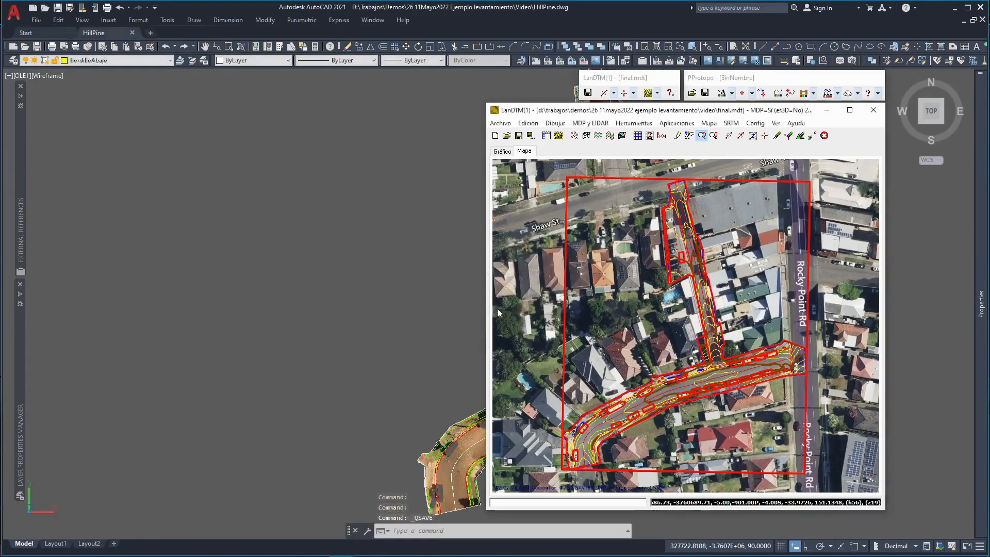
# - Draw the smoothed contour lines in HillPine.dwg on layers SCURVADO and SMAESTRAS, erasing existing contours there and zooming to extents
pyautogui.click(387, 255)
pyautogui.moveTo(444, 256)
pyautogui.mouseDown(button='middle')
pyautogui.moveTo(389, 239)
pyautogui.moveTo(237, 226)
pyautogui.mouseUp(button='middle')
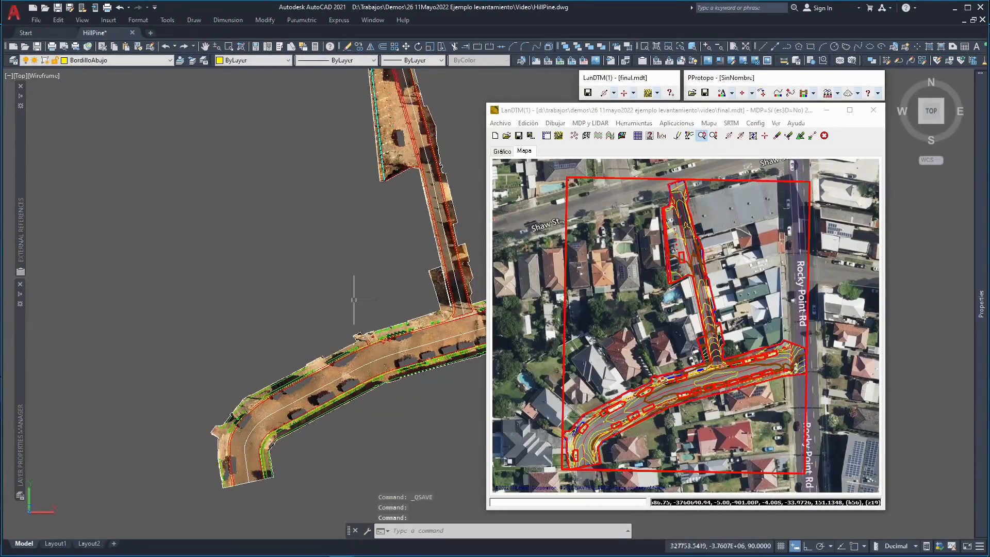
pyautogui.click(594, 218)
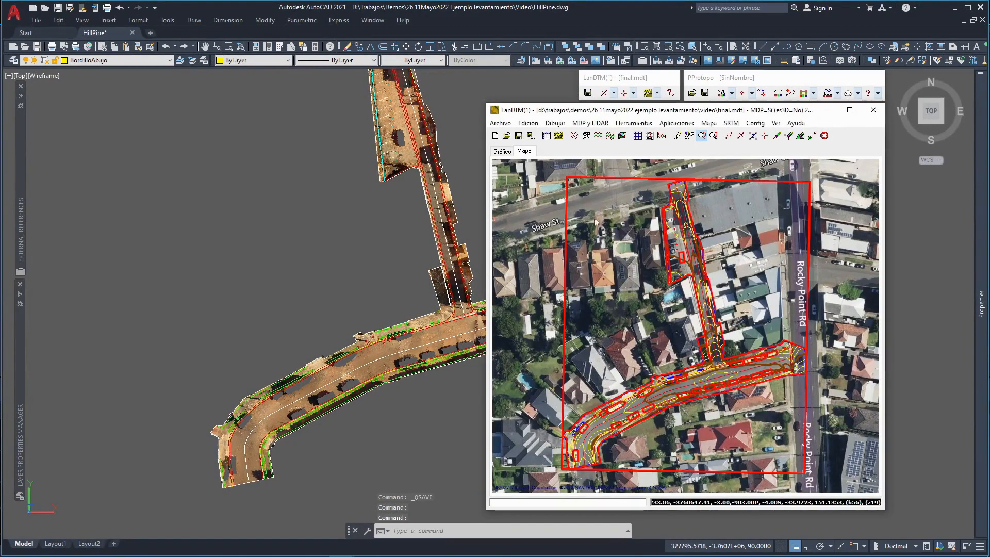
pyautogui.click(556, 124)
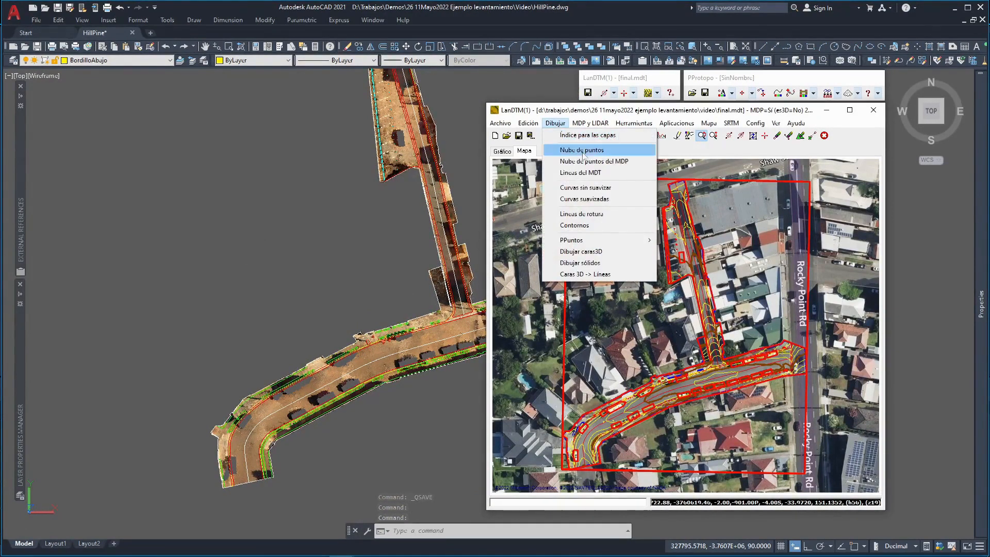
pyautogui.click(596, 201)
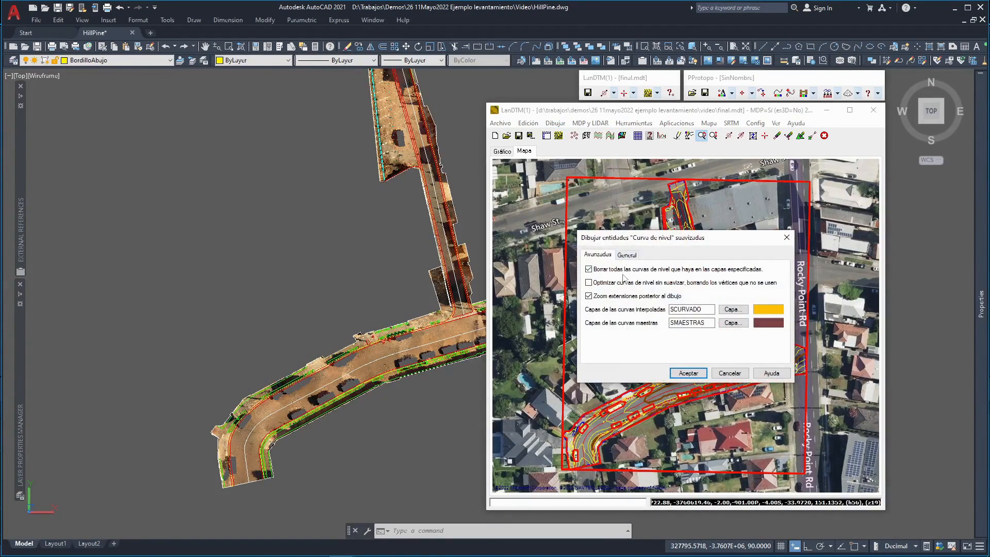
pyautogui.click(687, 373)
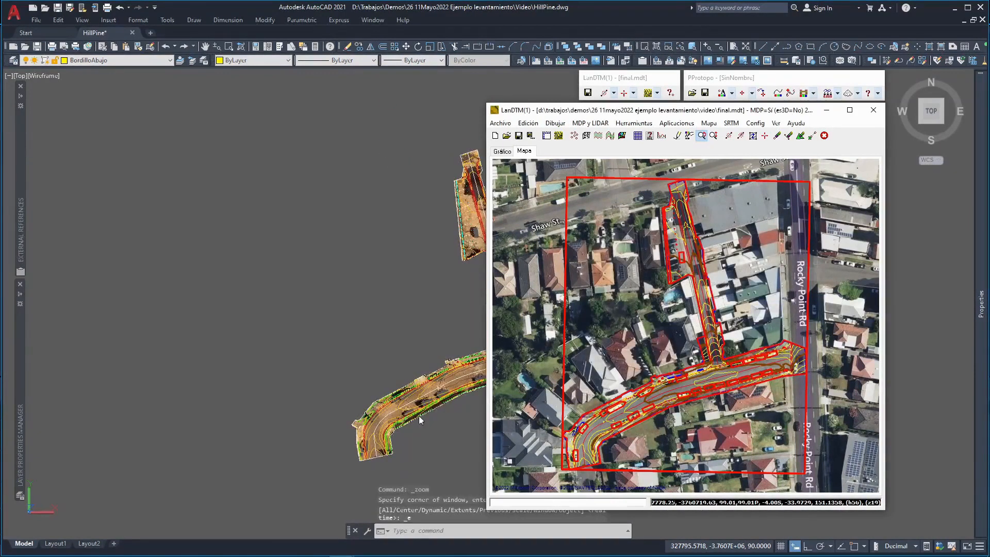
pyautogui.moveTo(380, 274); pyautogui.dragTo(321, 261, button='middle')
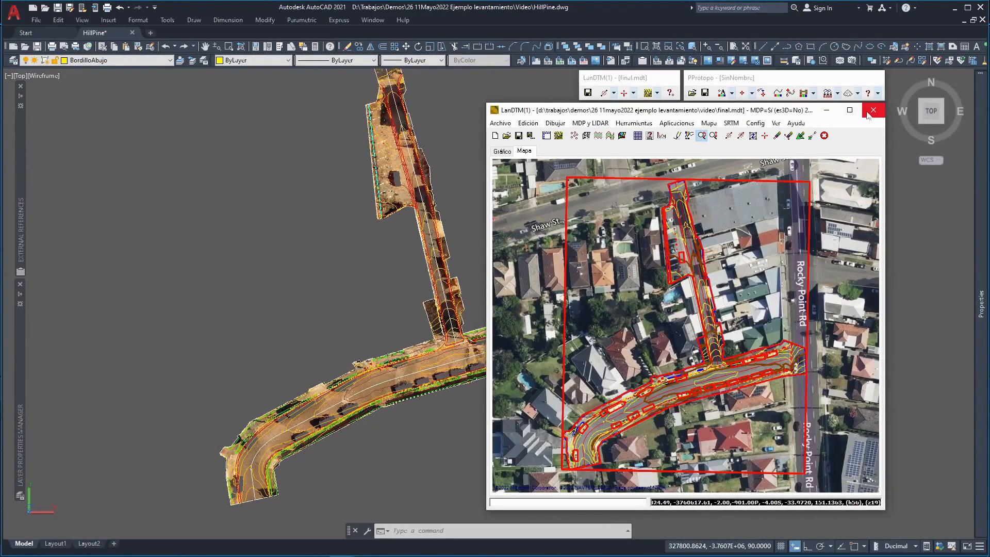
# - Close the terrain model editor, minimise the project manager and inspect the drawing in 3D before restoring the top view
pyautogui.click(869, 114)
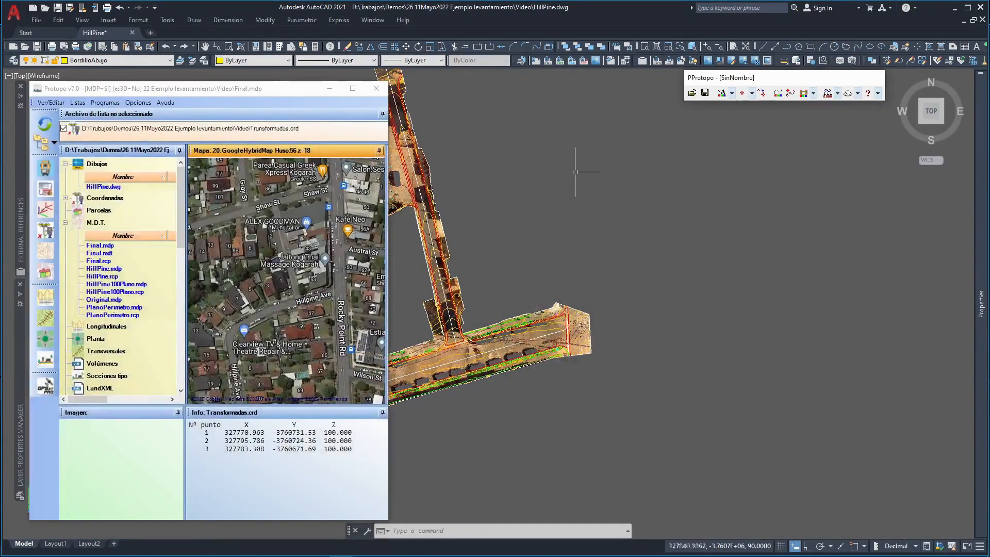
pyautogui.click(329, 92)
pyautogui.moveTo(464, 182)
pyautogui.mouseDown(button='middle')
pyautogui.moveTo(605, 207)
pyautogui.moveTo(622, 199)
pyautogui.mouseUp(button='middle')
pyautogui.keyDown('shift'); pyautogui.moveTo(540, 288); pyautogui.dragTo(491, 195, button='middle'); pyautogui.keyUp('shift')
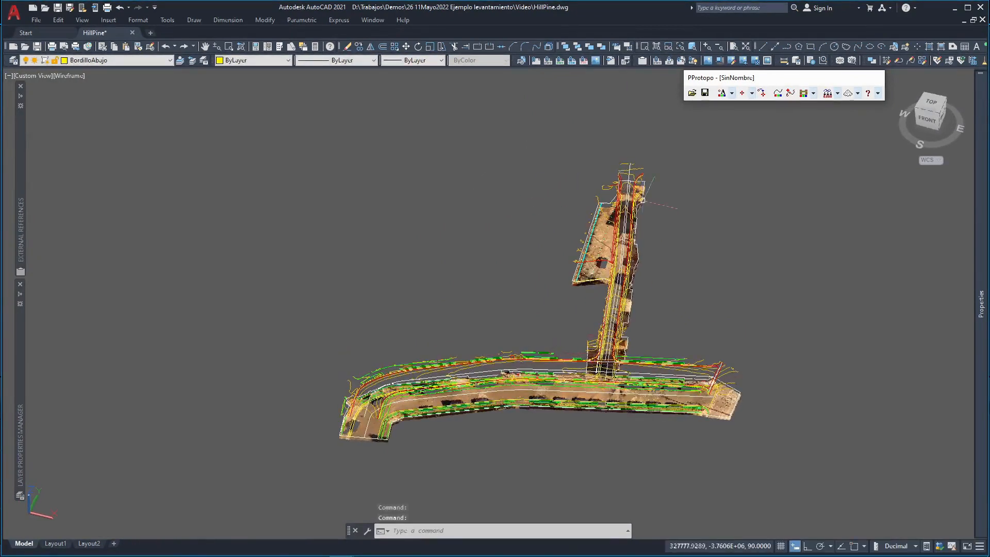
pyautogui.click(937, 107)
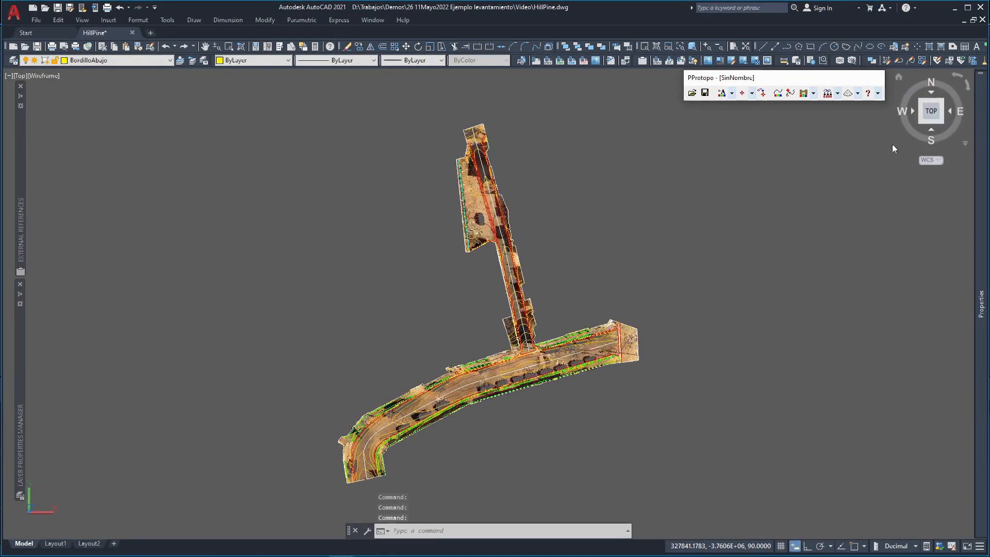
# - Turn off layers ACERA3D and BordilloAbajo and make layer 0 current
pyautogui.moveTo(25, 354)
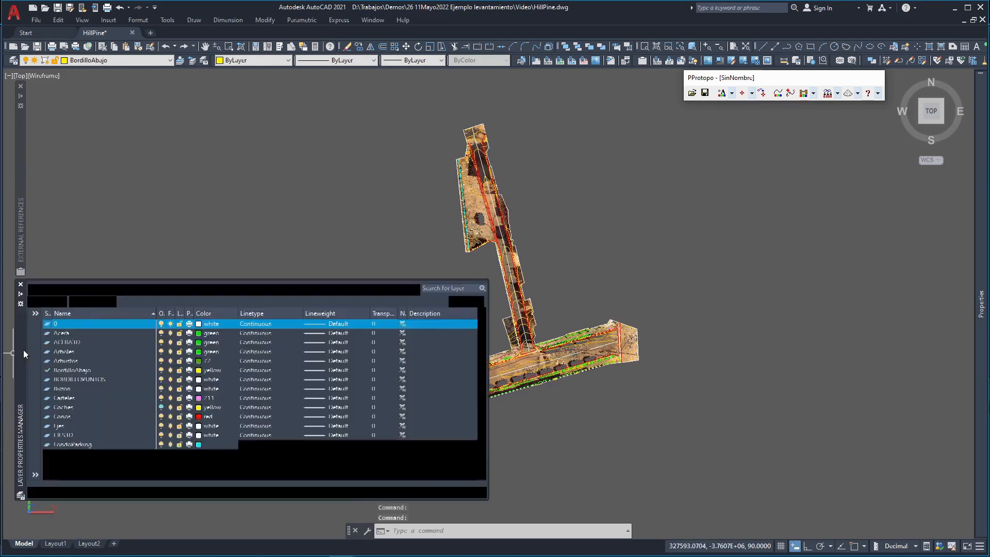
pyautogui.click(74, 343)
pyautogui.click(161, 343)
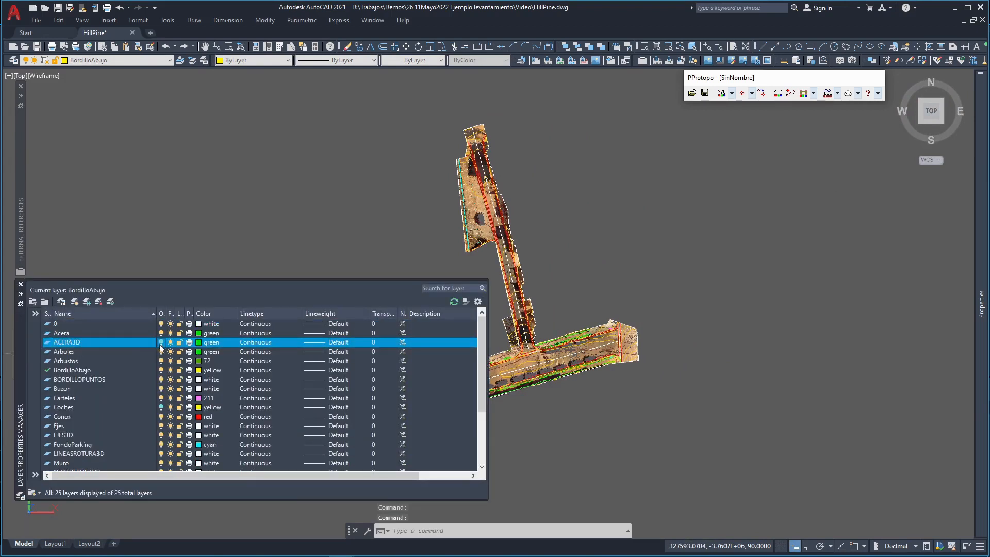
pyautogui.click(161, 371)
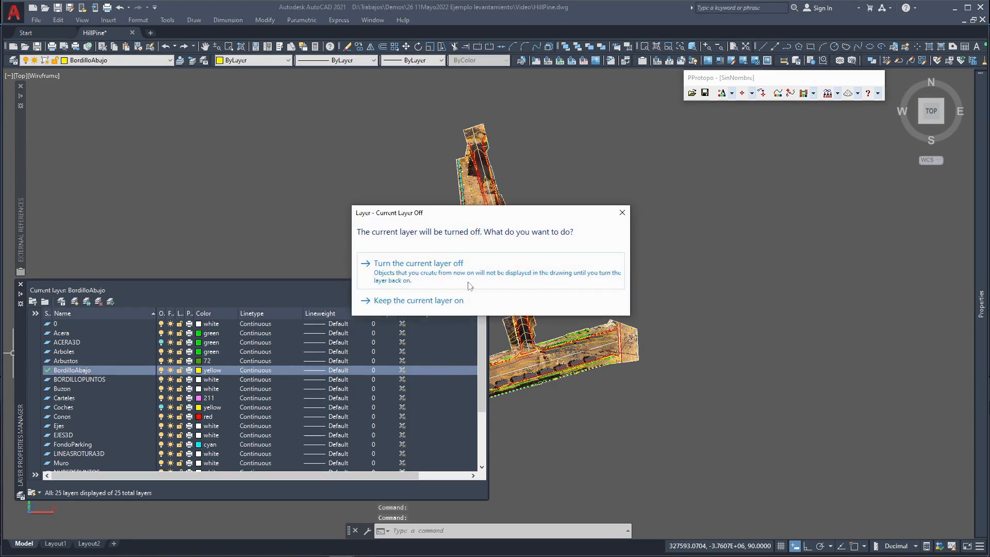
pyautogui.click(422, 273)
pyautogui.doubleClick(47, 324)
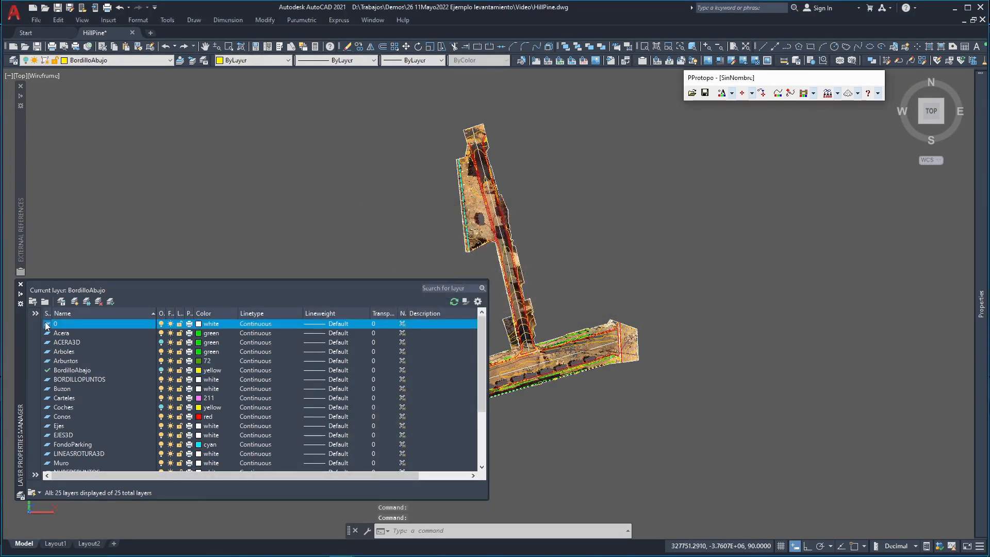
# - Turn off layers EJES3D and VIAS3D
pyautogui.scroll(-1, 118, 384)
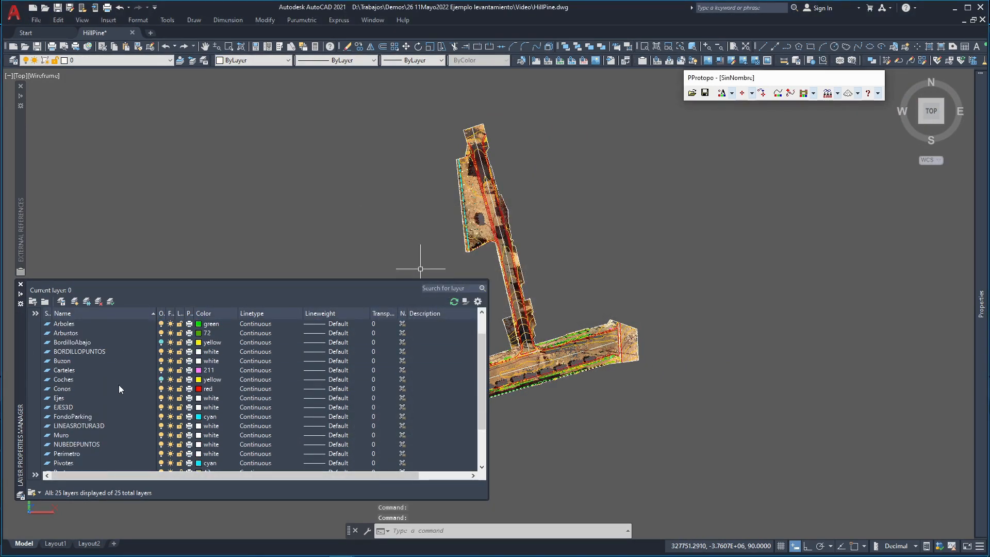
pyautogui.click(162, 408)
pyautogui.scroll(-2, 144, 410)
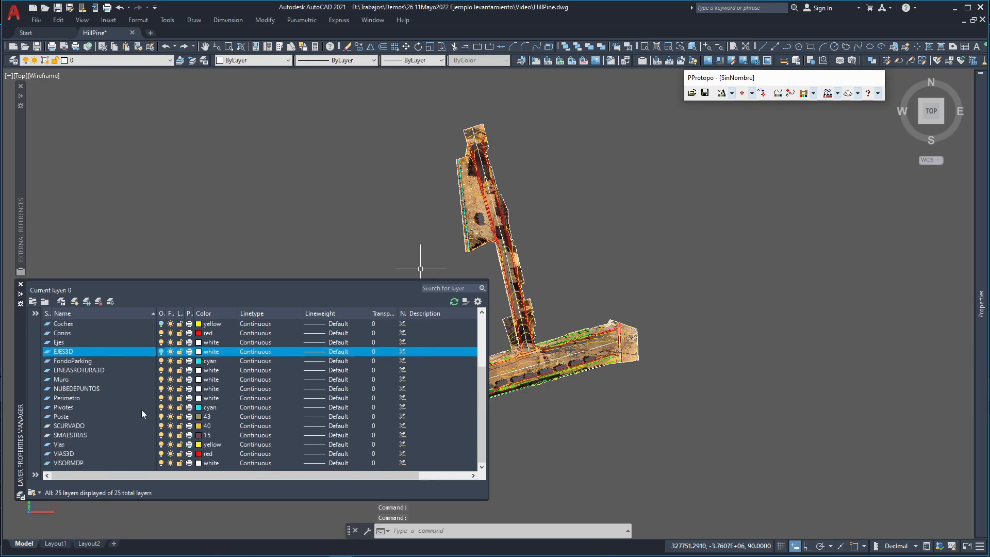
pyautogui.click(161, 454)
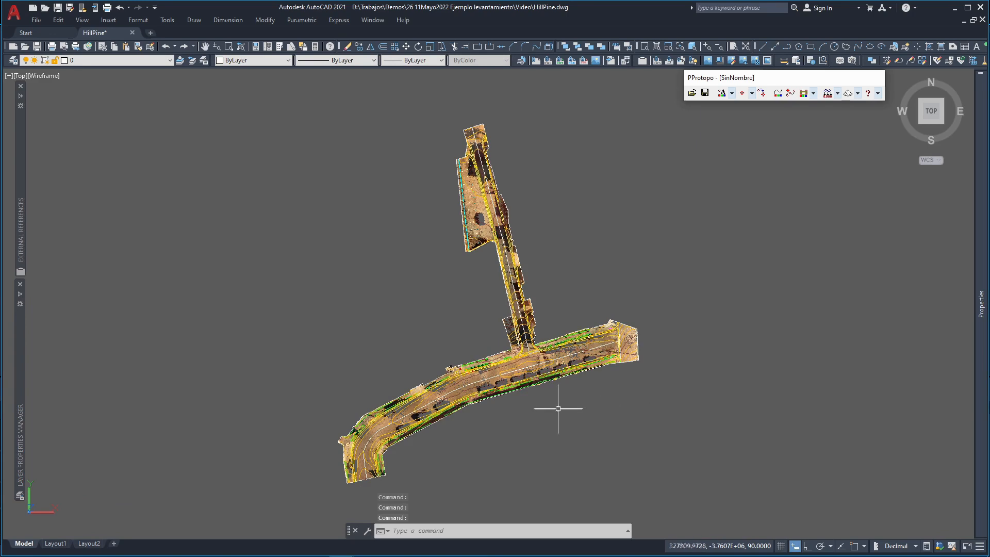
# - Examine the contours over the point cloud along the main street and around its south-west bend
pyautogui.scroll(3, 445, 411)
pyautogui.scroll(2, 444, 410)
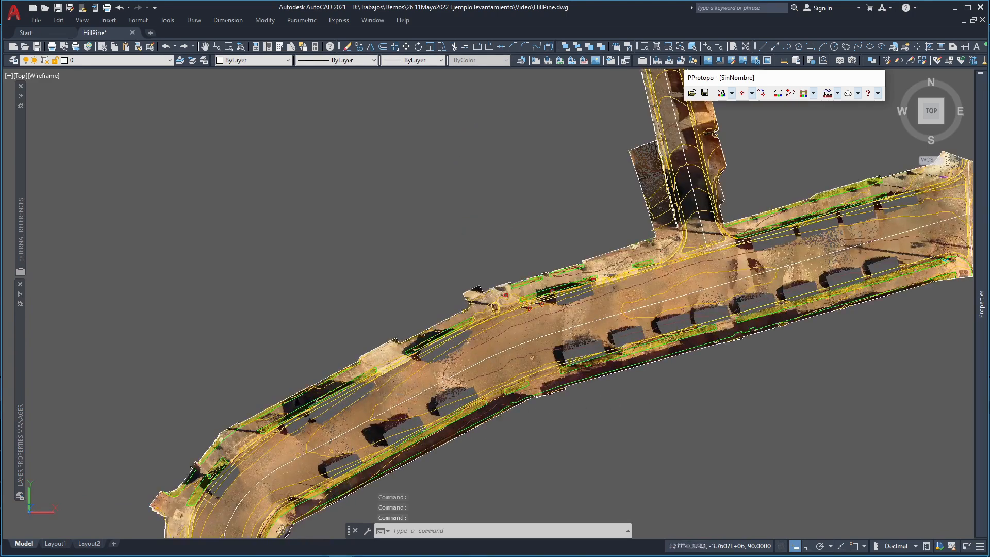
pyautogui.moveTo(403, 370); pyautogui.dragTo(418, 186, button='middle')
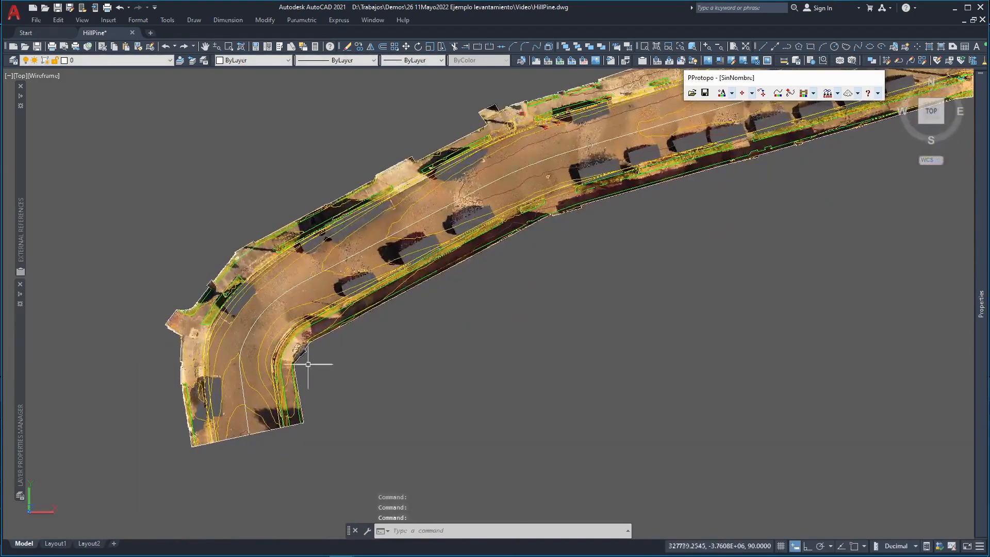
pyautogui.scroll(5, 260, 356)
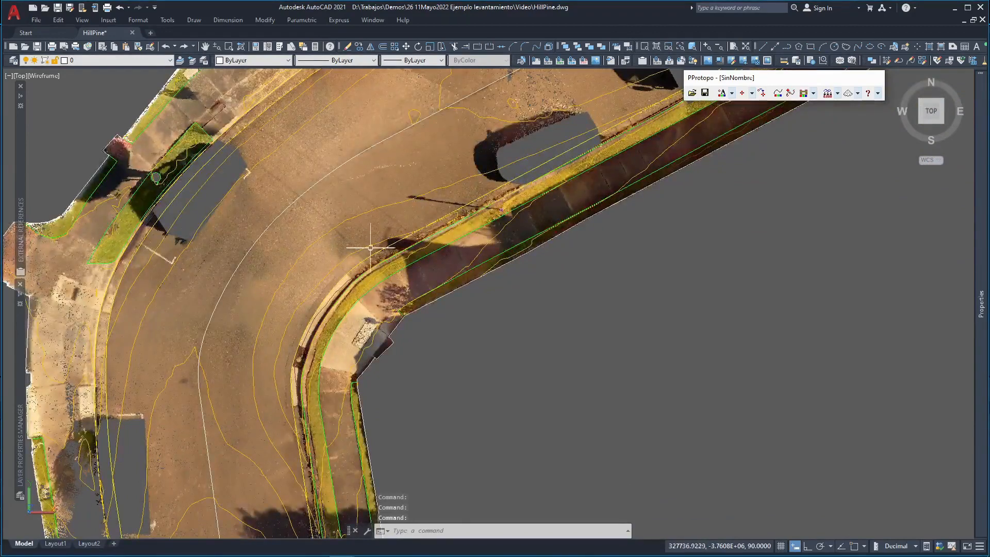
pyautogui.scroll(-4, 256, 292)
pyautogui.moveTo(382, 195); pyautogui.dragTo(354, 336, button='middle')
pyautogui.scroll(-2, 623, 257)
pyautogui.scroll(-2, 623, 260)
pyautogui.moveTo(735, 215); pyautogui.dragTo(637, 331, button='middle')
pyautogui.moveTo(586, 283); pyautogui.dragTo(589, 301, button='middle')
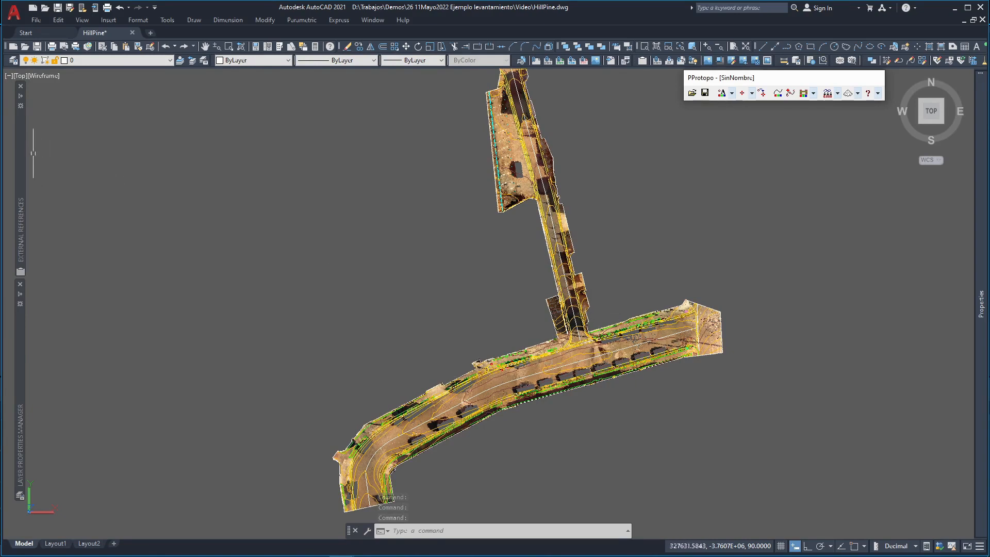
# - Unload the Final point cloud reference from the drawing
pyautogui.click(48, 147)
pyautogui.rightClick(48, 147)
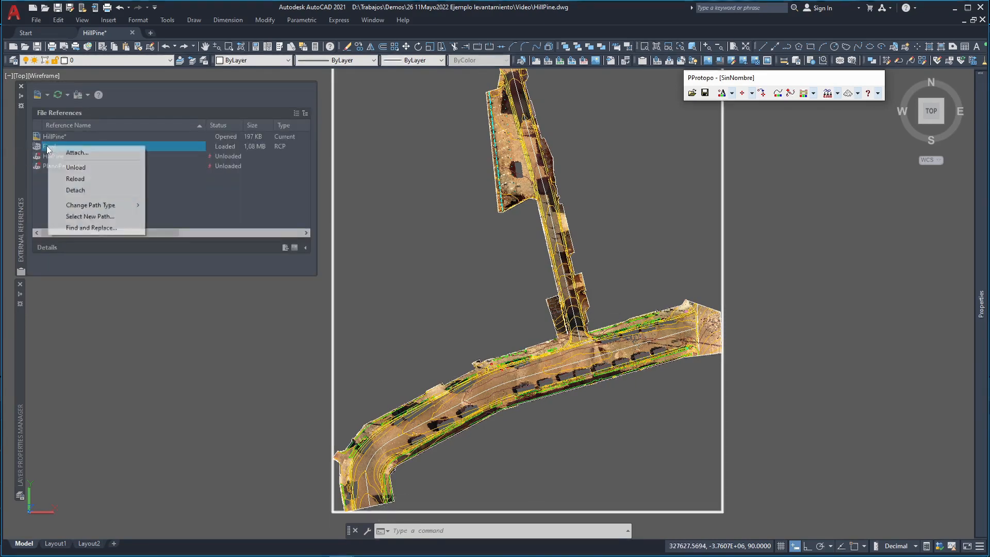
pyautogui.click(82, 167)
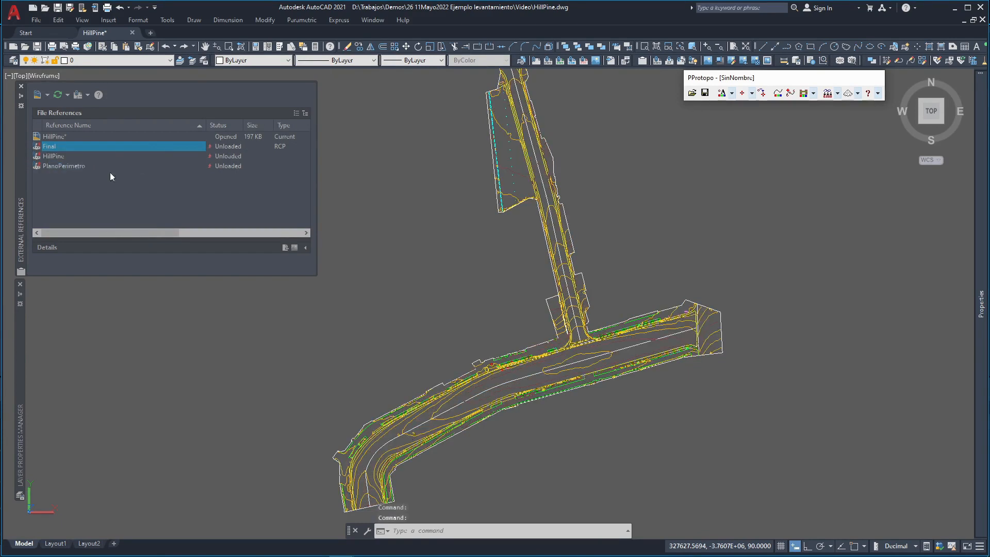
# - Open the label settings for the SMAESTRAS contours, enable labels by distance and clear the whole distance list
pyautogui.scroll(3, 530, 384)
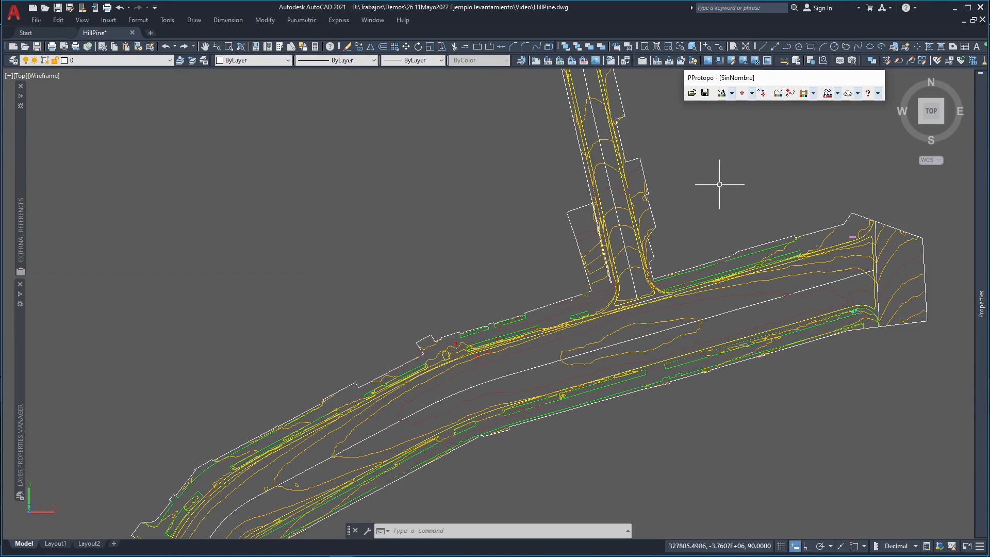
pyautogui.click(804, 93)
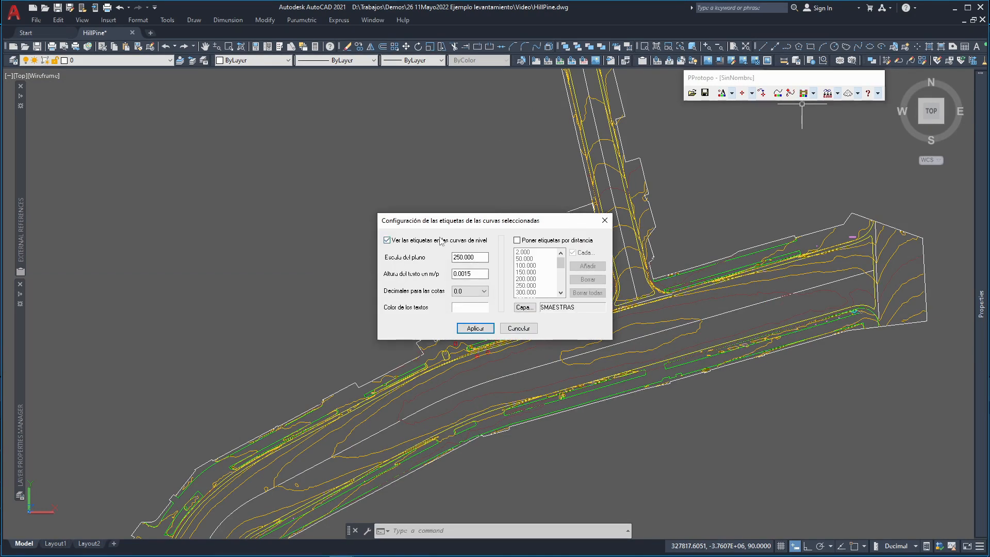
pyautogui.moveTo(485, 259); pyautogui.dragTo(424, 259)
pyautogui.press('Tab')
pyautogui.click(471, 293)
pyautogui.click(472, 296)
pyautogui.click(517, 241)
pyautogui.click(588, 293)
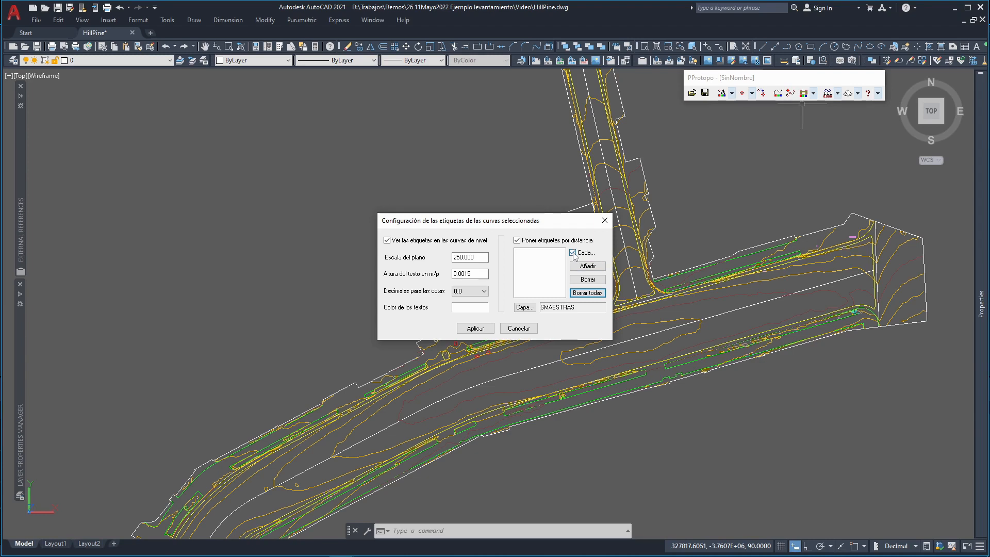
# - Add a single label distance of 2 with the repeat option off
pyautogui.click(573, 253)
pyautogui.click(580, 267)
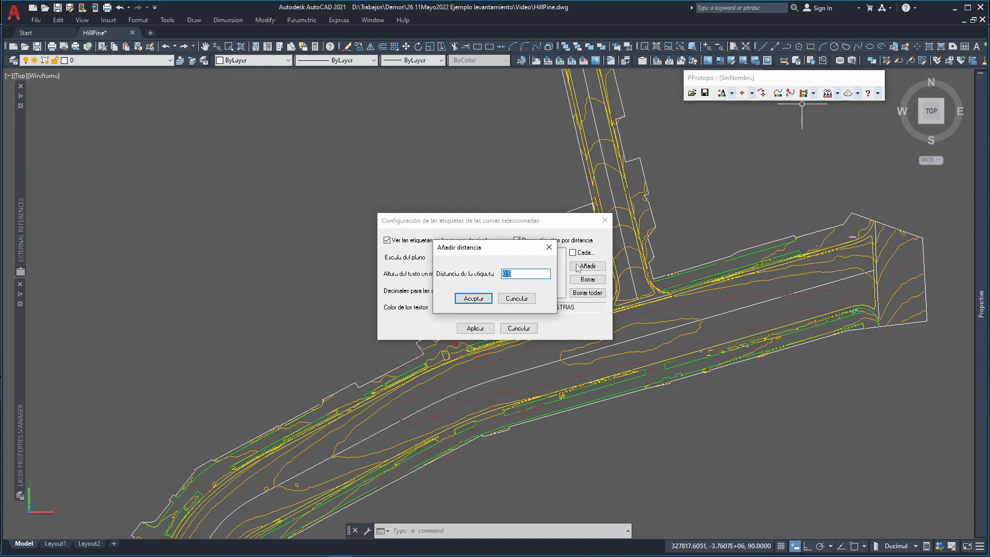
pyautogui.write('2')
pyautogui.click(473, 299)
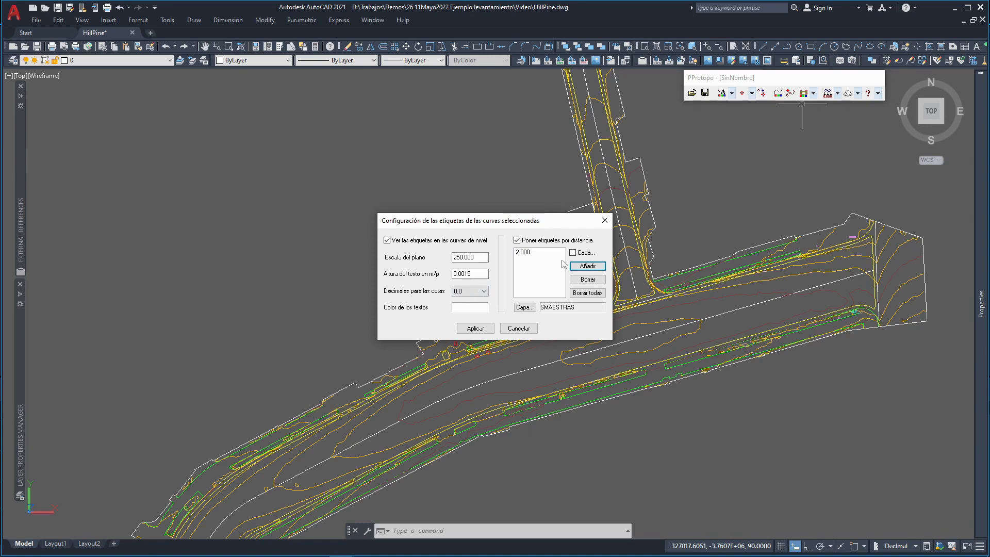
# - Add repeated label distances every 50 and apply the labels to the SMAESTRAS contours
pyautogui.click(573, 253)
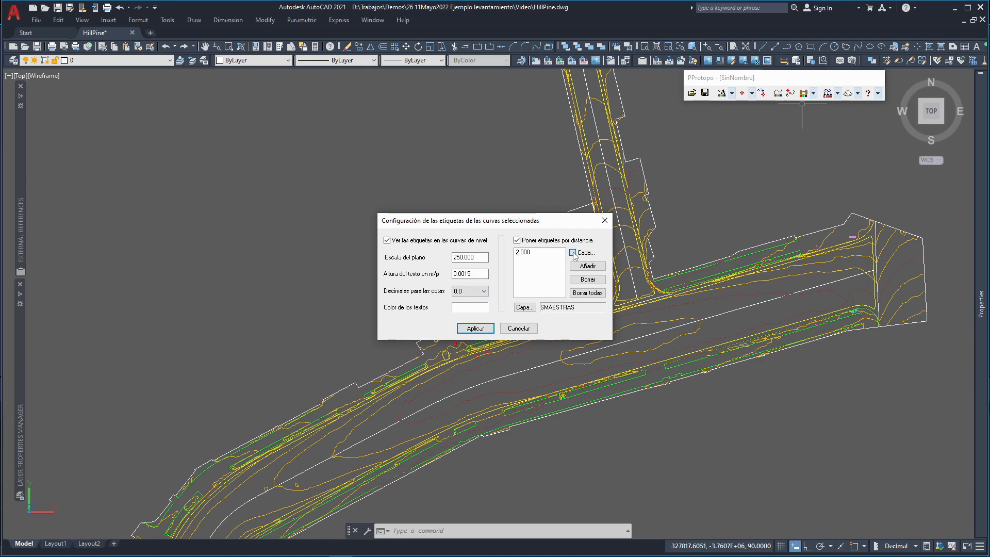
pyautogui.click(575, 267)
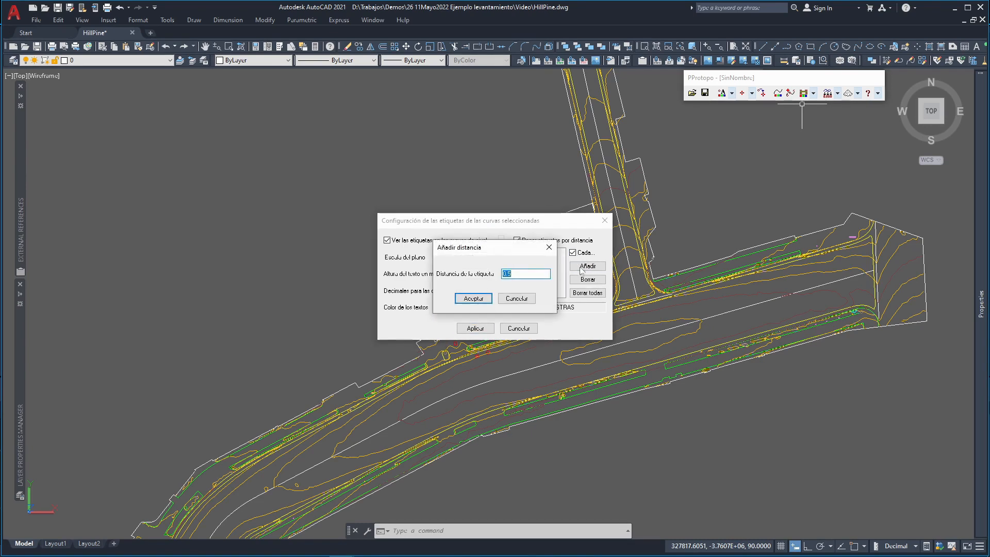
pyautogui.write('50')
pyautogui.click(481, 299)
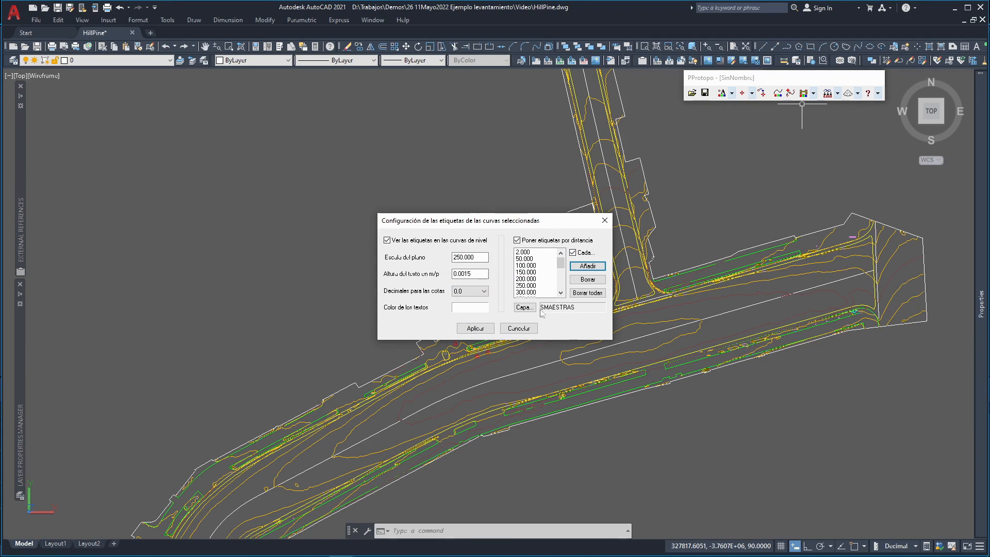
pyautogui.click(475, 328)
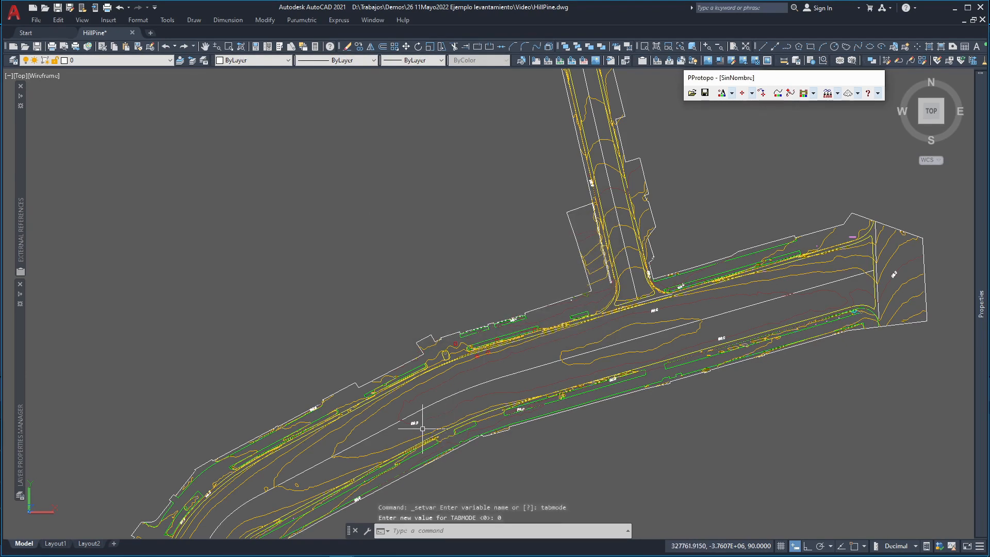
# - Label the SCURVADO contours by distance, keeping the same distance list
pyautogui.scroll(3, 423, 429)
pyautogui.moveTo(480, 397)
pyautogui.mouseDown(button='middle')
pyautogui.moveTo(482, 369)
pyautogui.moveTo(513, 310)
pyautogui.mouseUp(button='middle')
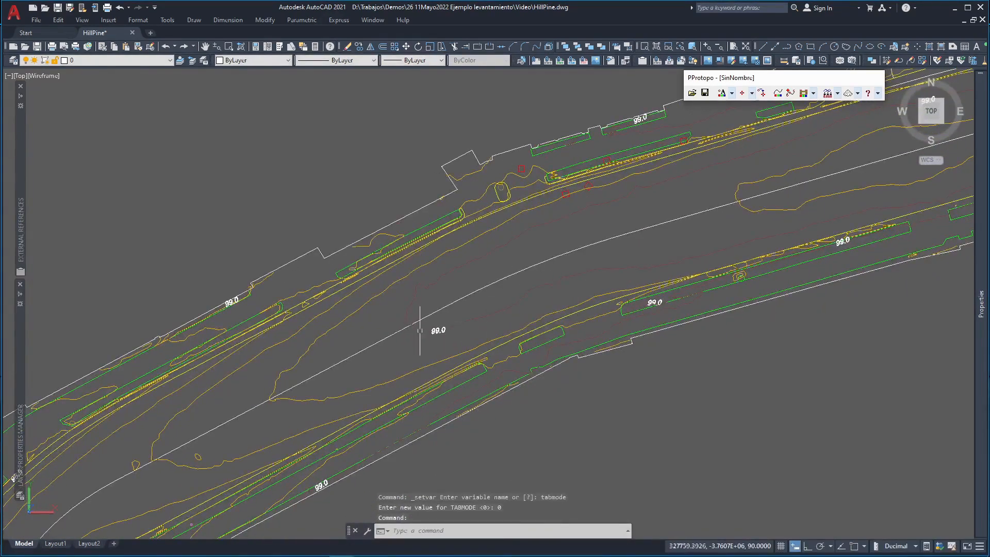
pyautogui.click(803, 93)
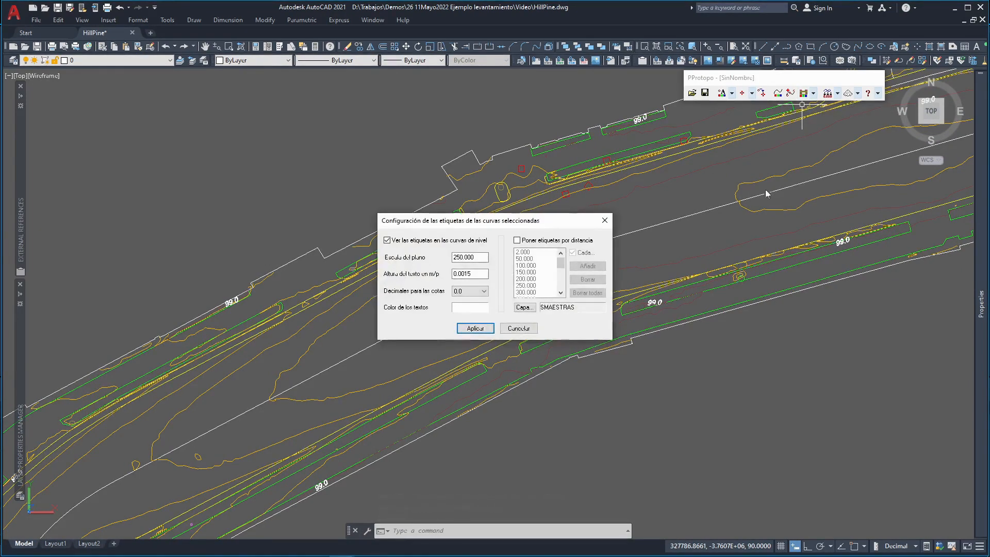
pyautogui.click(517, 241)
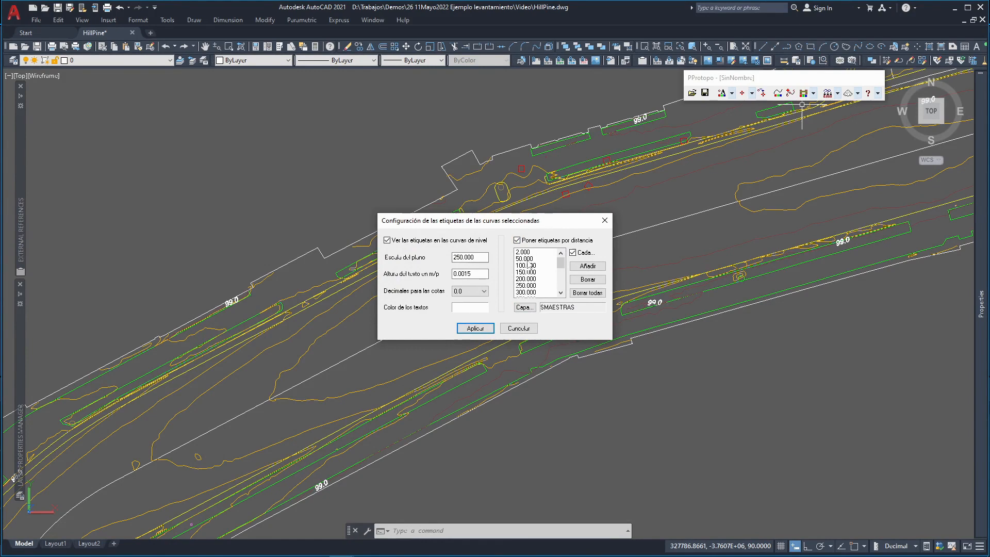
pyautogui.click(524, 308)
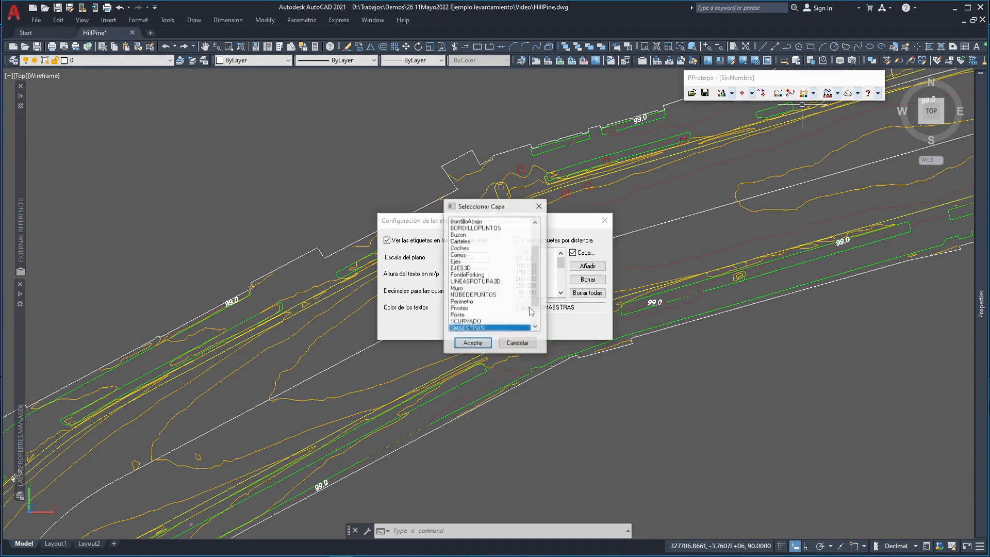
pyautogui.click(477, 322)
pyautogui.click(473, 343)
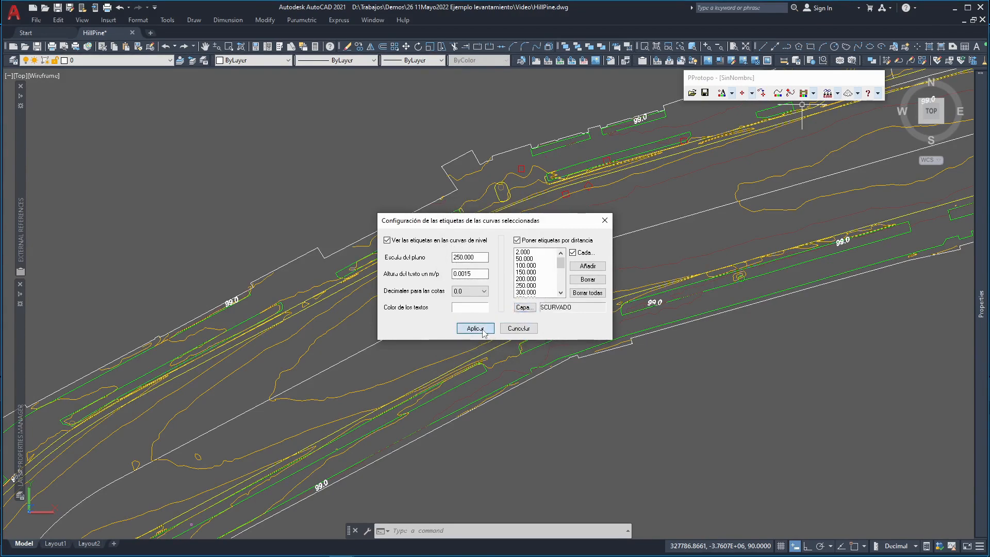
pyautogui.click(489, 330)
# - Manually add elevation labels to a master contour north of the main street's centre line and to a normal contour further west
pyautogui.scroll(-3, 349, 352)
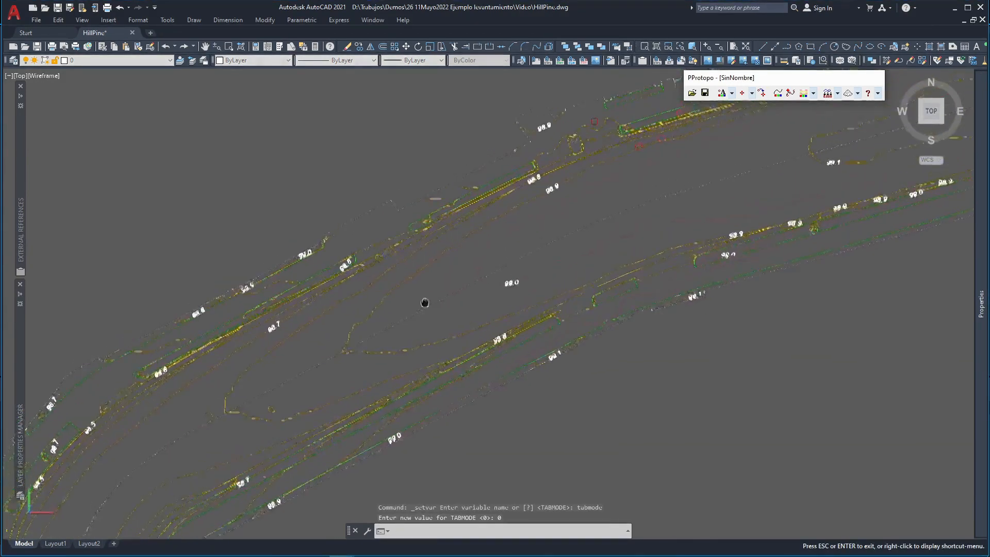
pyautogui.moveTo(511, 274)
pyautogui.mouseDown(button='middle')
pyautogui.moveTo(462, 320)
pyautogui.moveTo(422, 332)
pyautogui.mouseUp(button='middle')
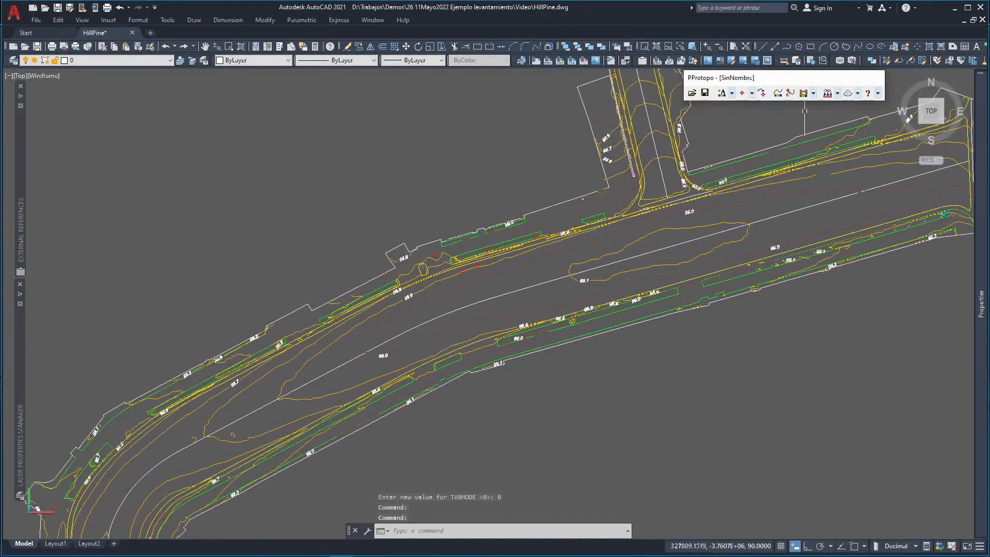
pyautogui.click(814, 96)
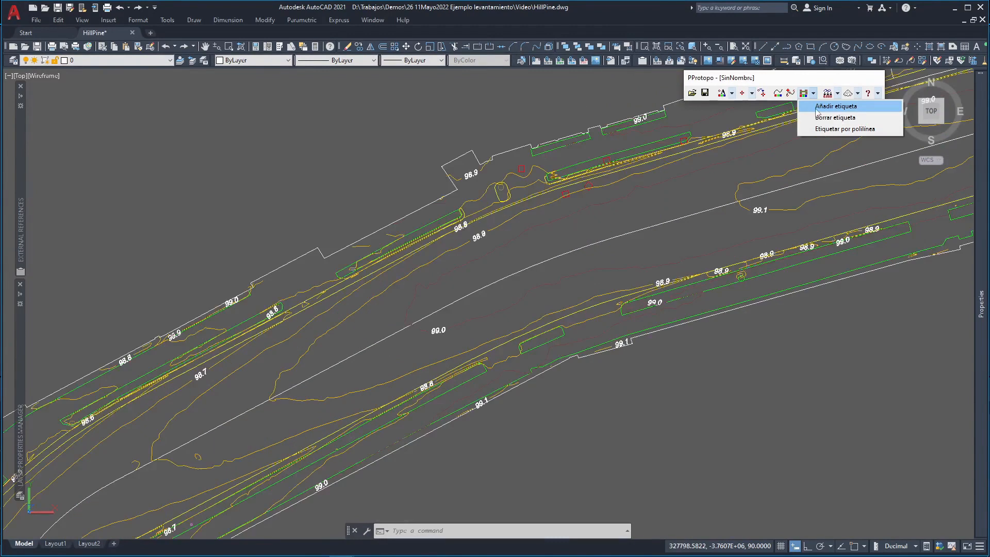
pyautogui.click(816, 106)
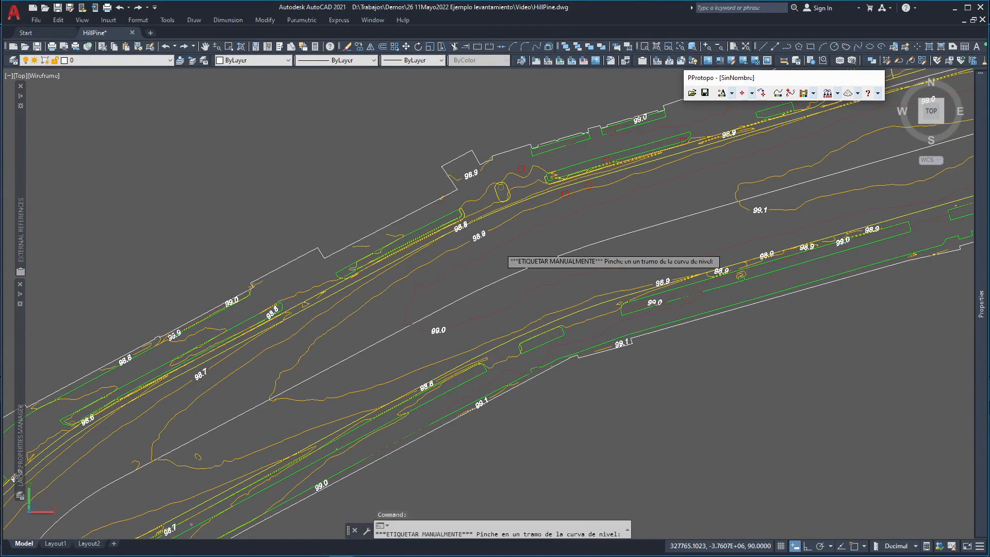
pyautogui.click(499, 248)
pyautogui.click(273, 346)
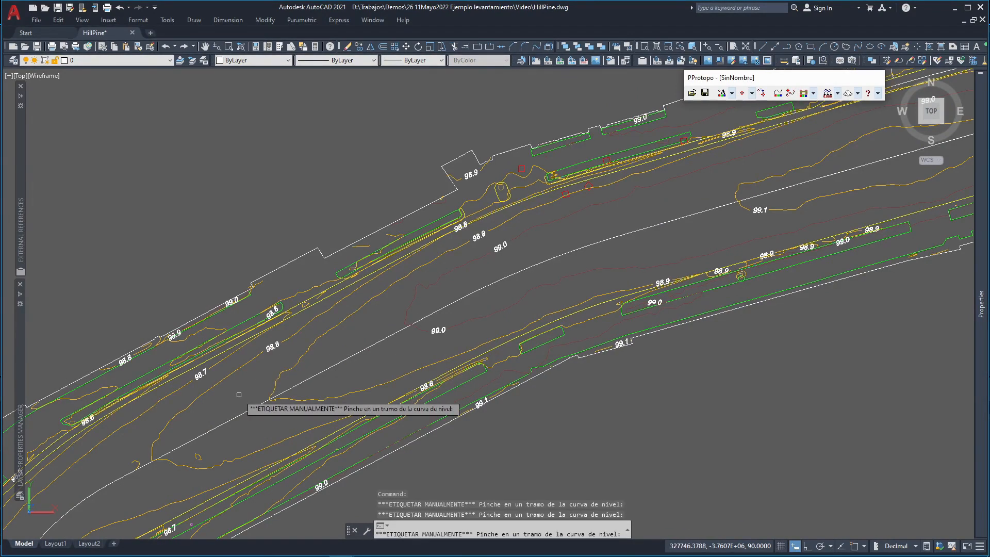
pyautogui.press('Escape')
# - List the properties of the SCURVADO contour just north of the main street's centre line
pyautogui.scroll(-4, 294, 368)
pyautogui.moveTo(392, 326); pyautogui.dragTo(534, 281, button='middle')
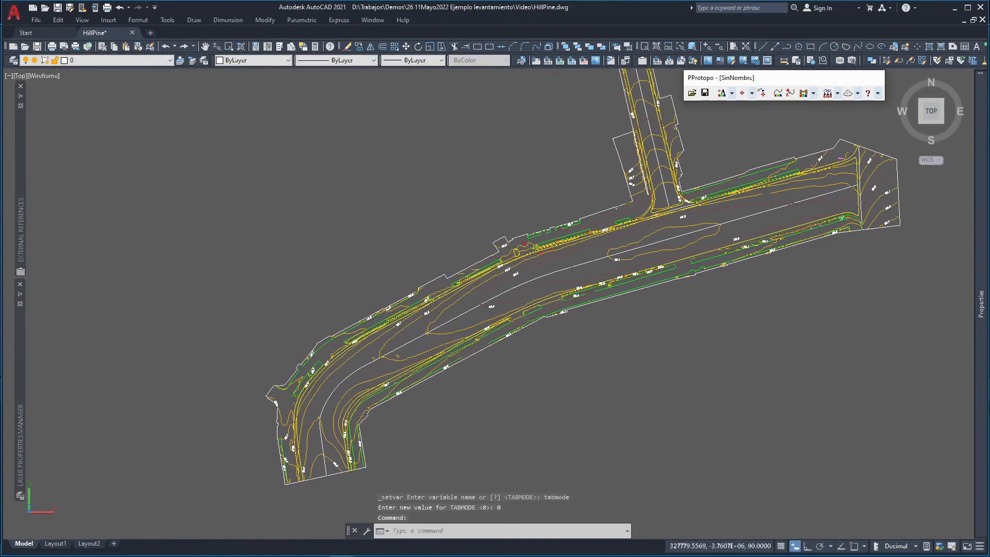
pyautogui.moveTo(594, 272); pyautogui.dragTo(531, 261, button='middle')
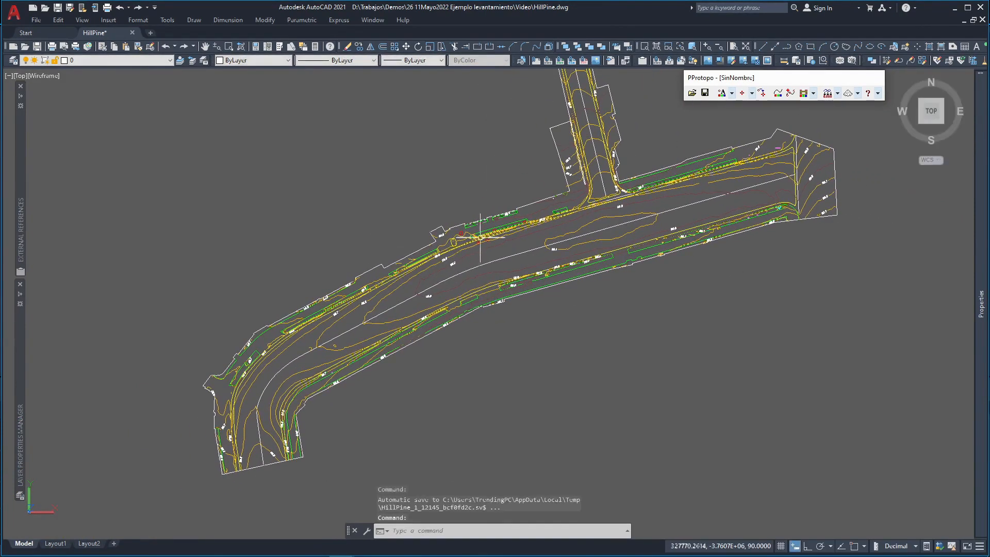
pyautogui.moveTo(458, 178); pyautogui.dragTo(452, 232, button='middle')
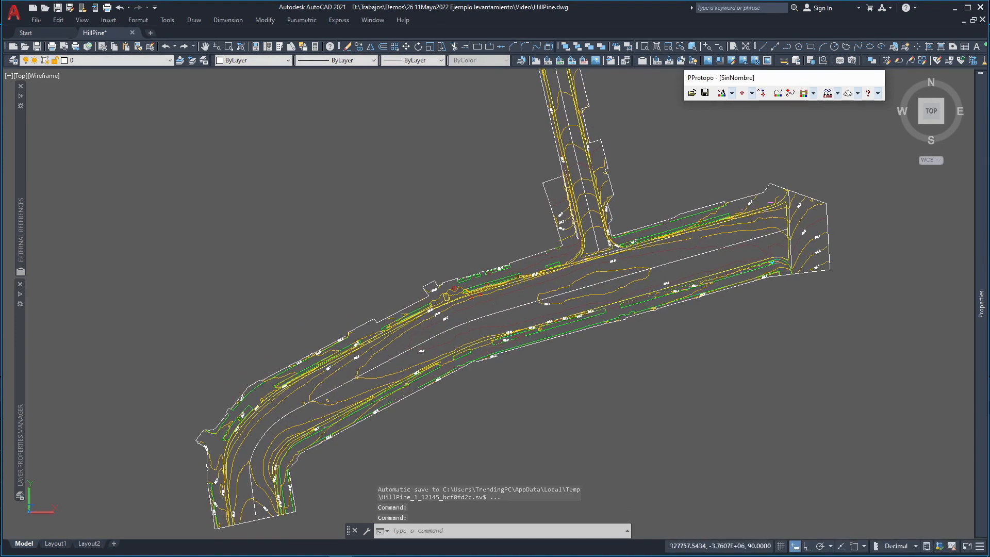
pyautogui.click(404, 332)
pyautogui.write('list')
pyautogui.press('Return')
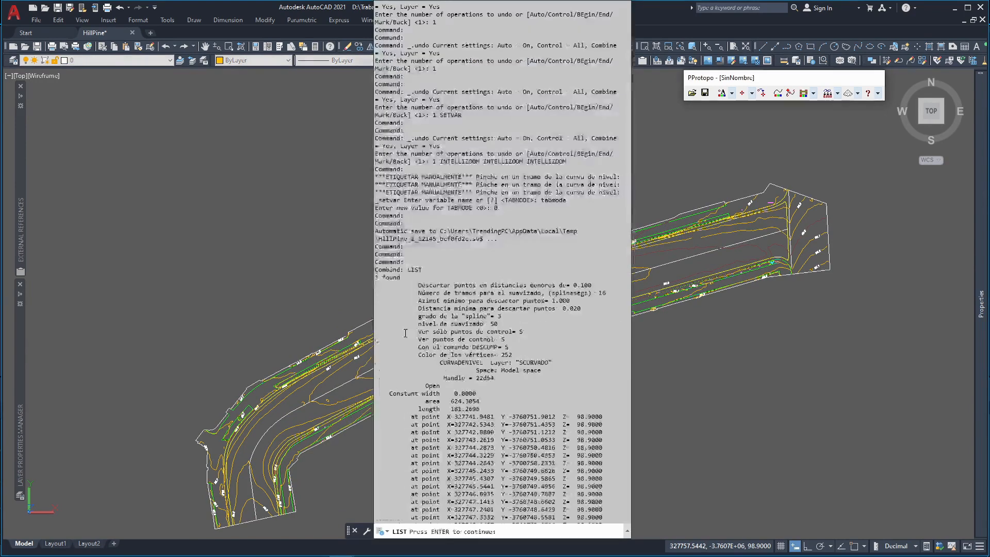